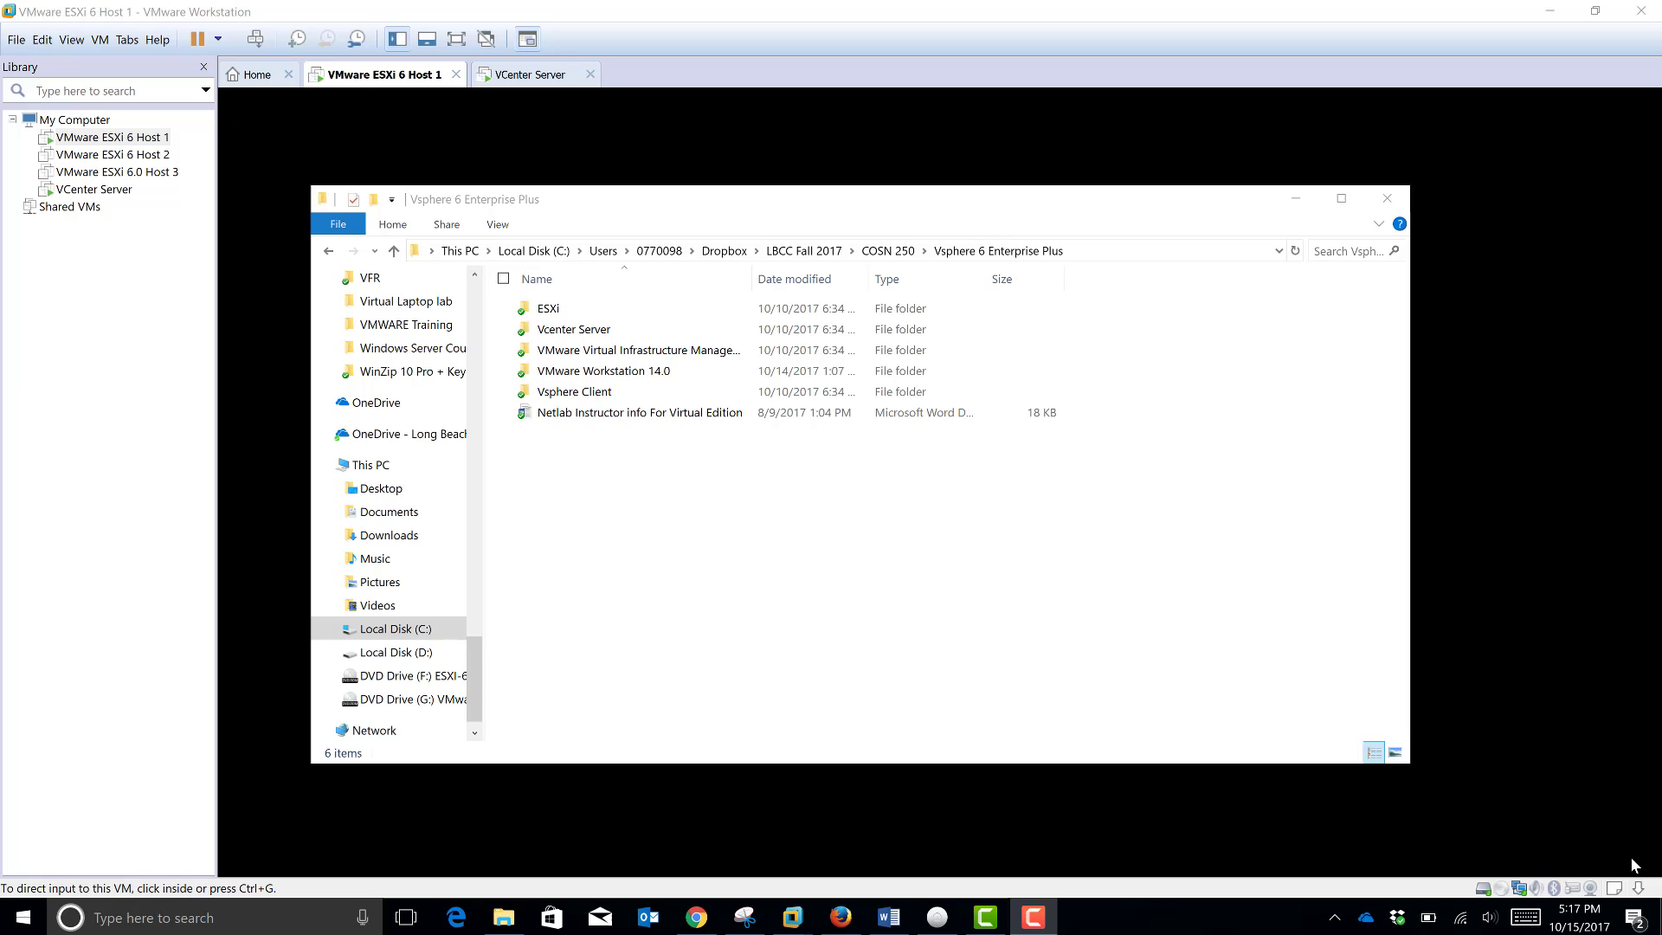
Step: Open the Vcenter Server folder to list the VMware-VCSA-all-6.0.0-3634788 disc image
double_click(593, 337)
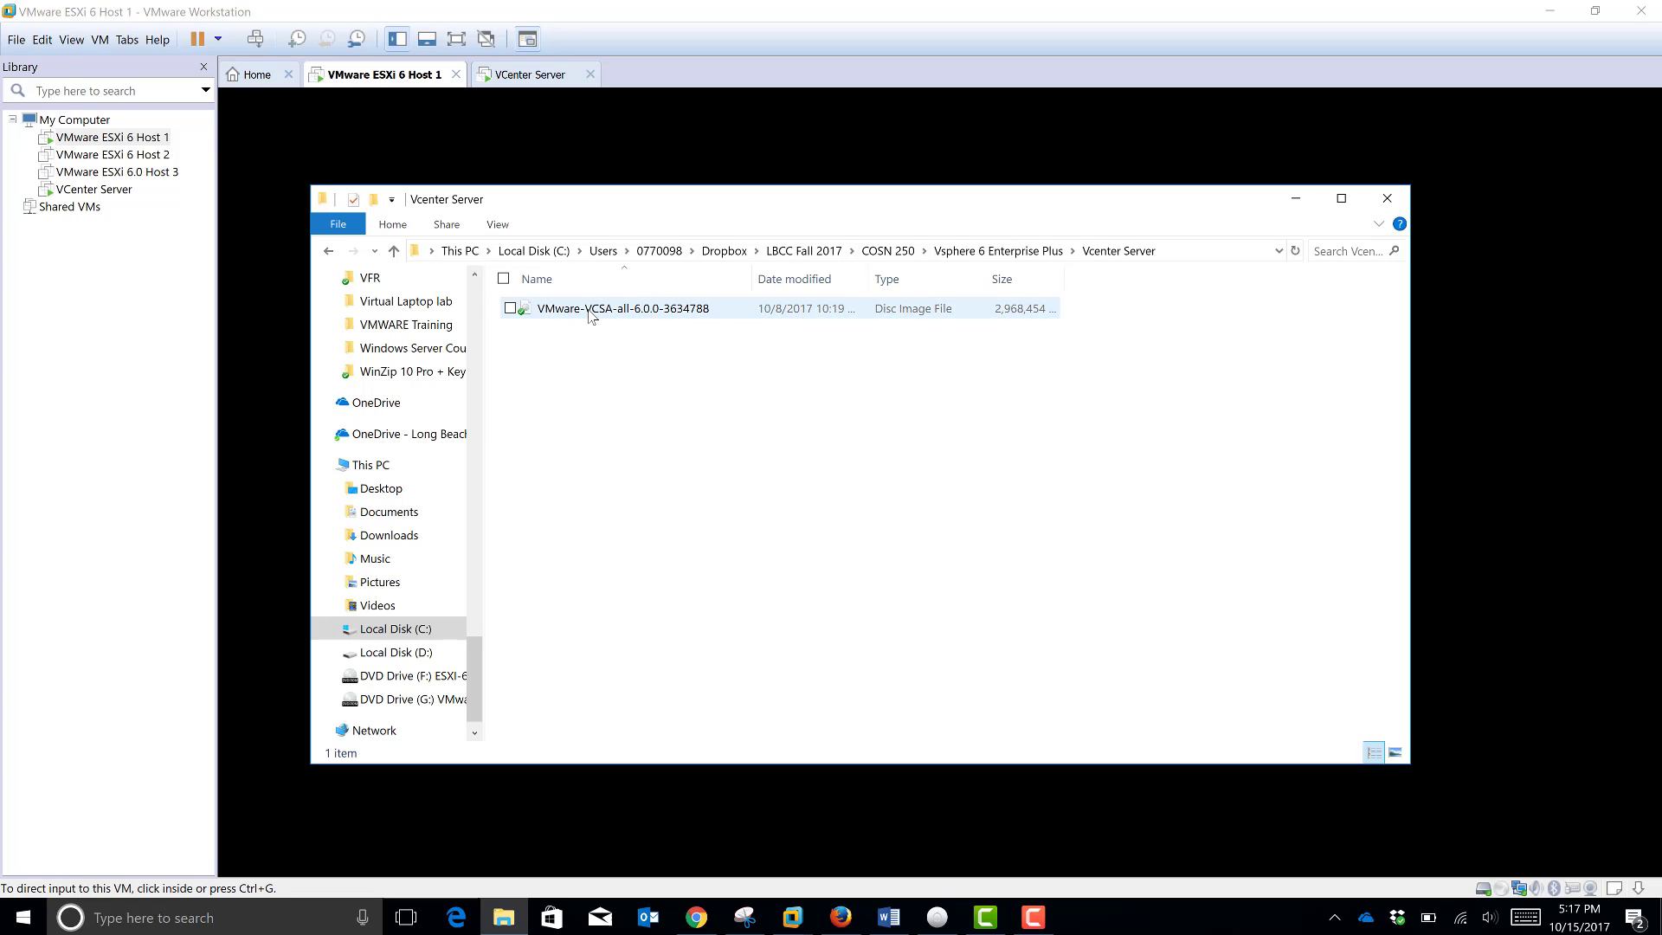
Step: Mount the VCSA ISO as DVD Drive (E:) and open the vcsa folder inside it
right_click(591, 316)
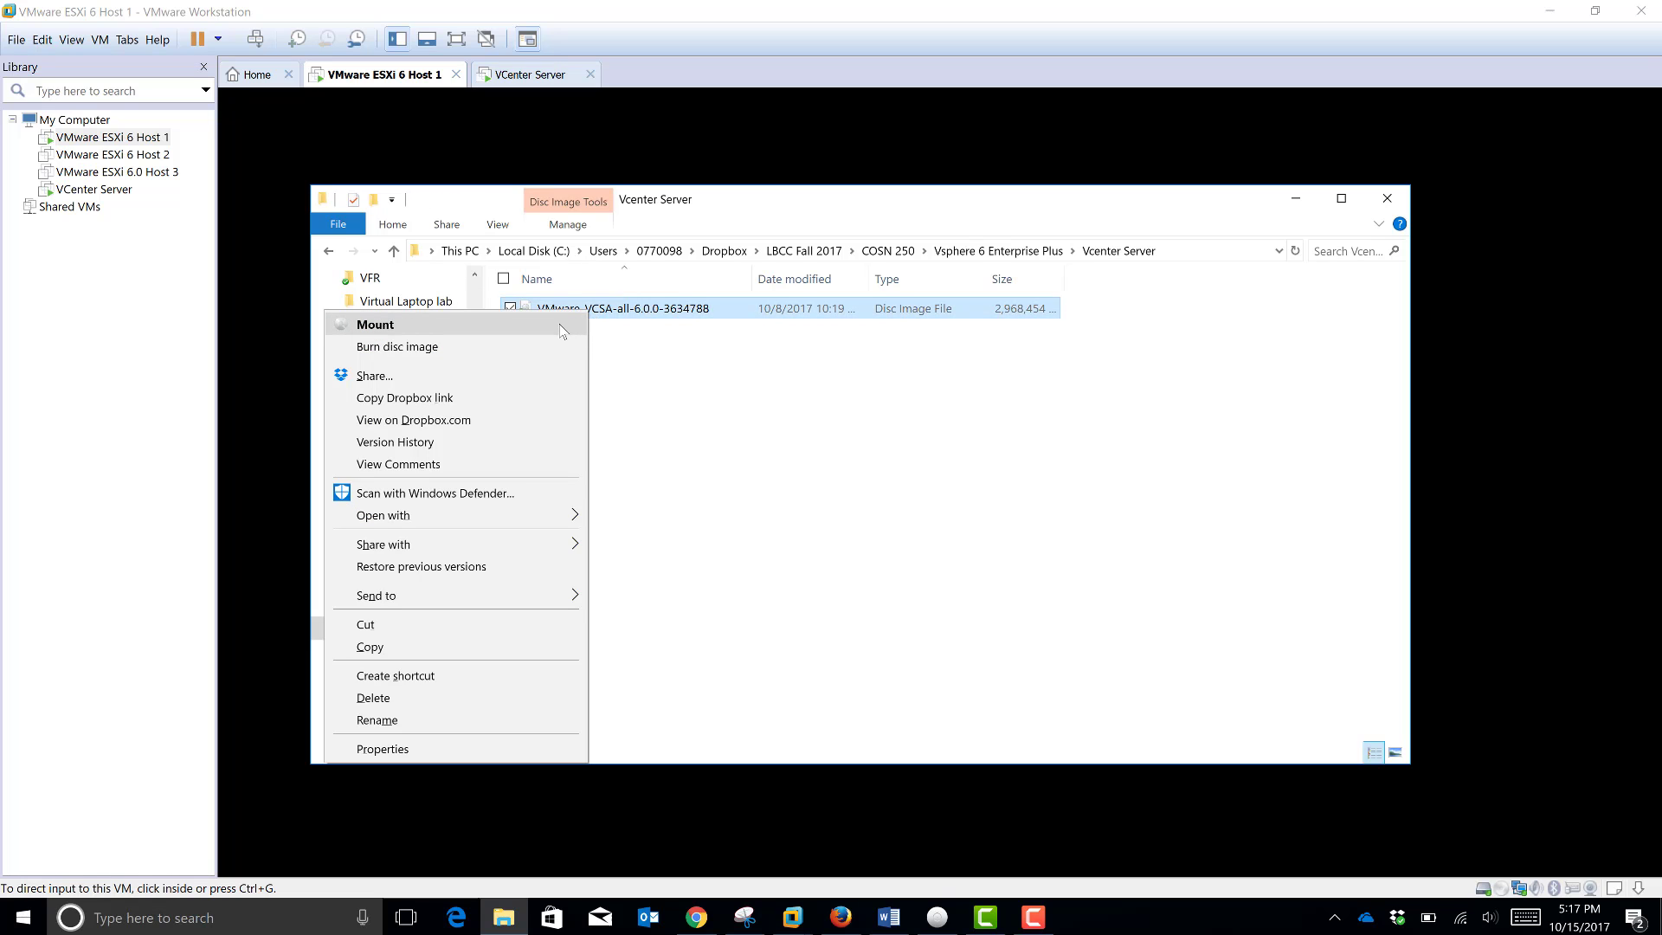
left_click(563, 332)
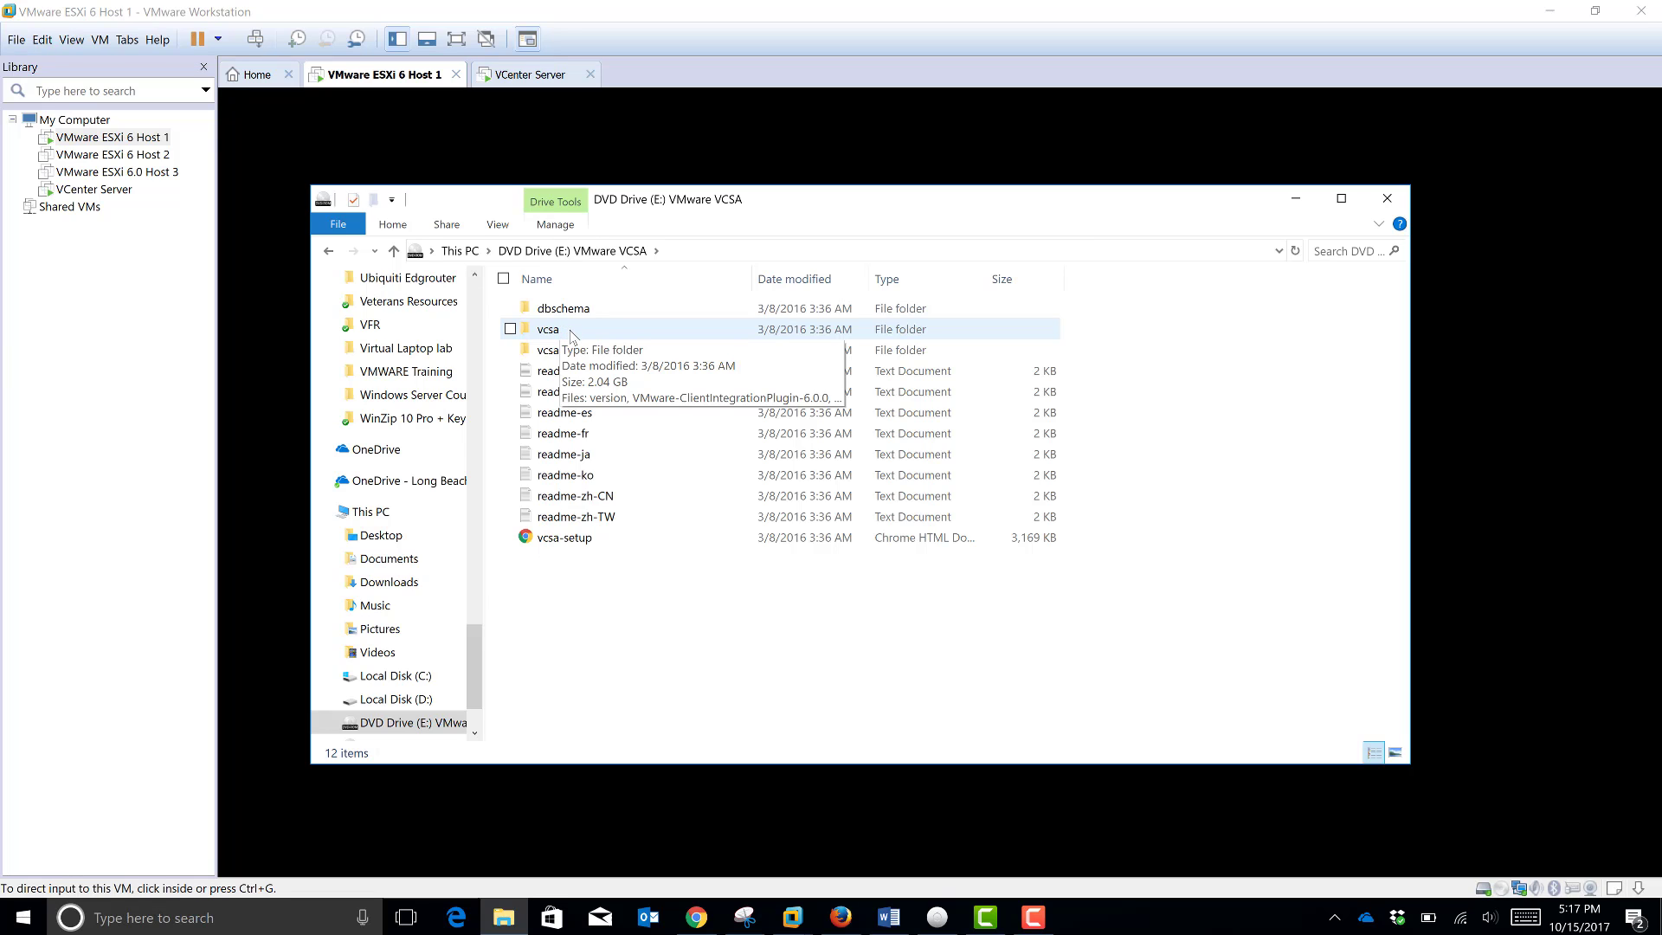
double_click(571, 335)
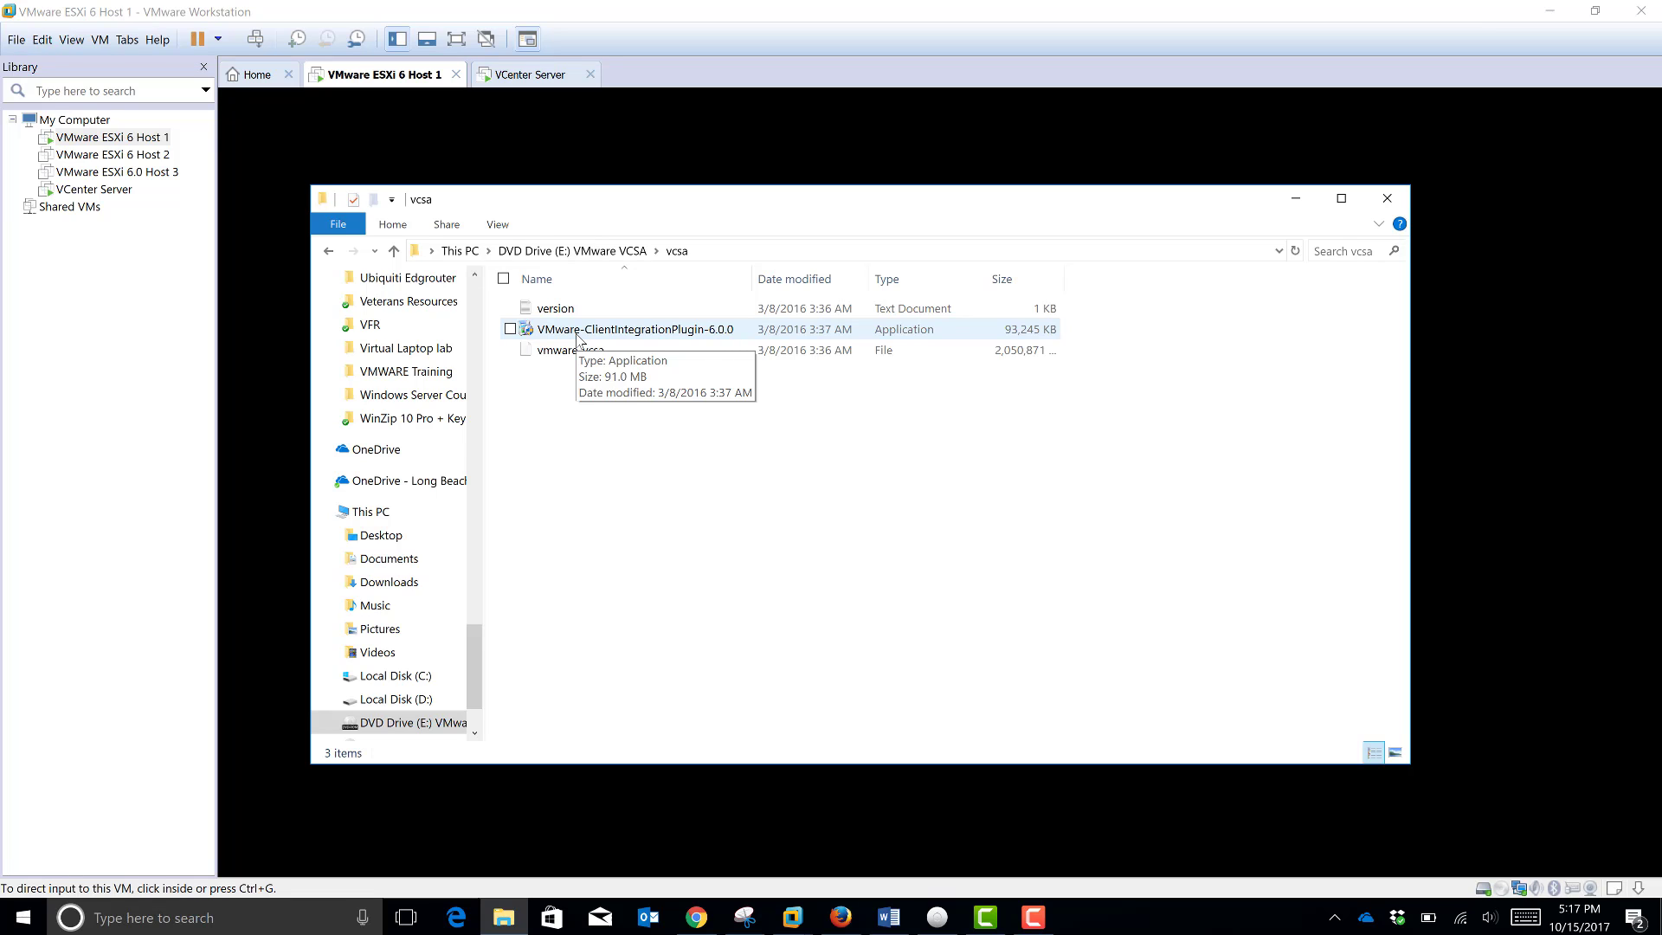
Step: Go back from the vcsa folder to the root of DVD Drive (E:) VMware VCSA
left_click(328, 252)
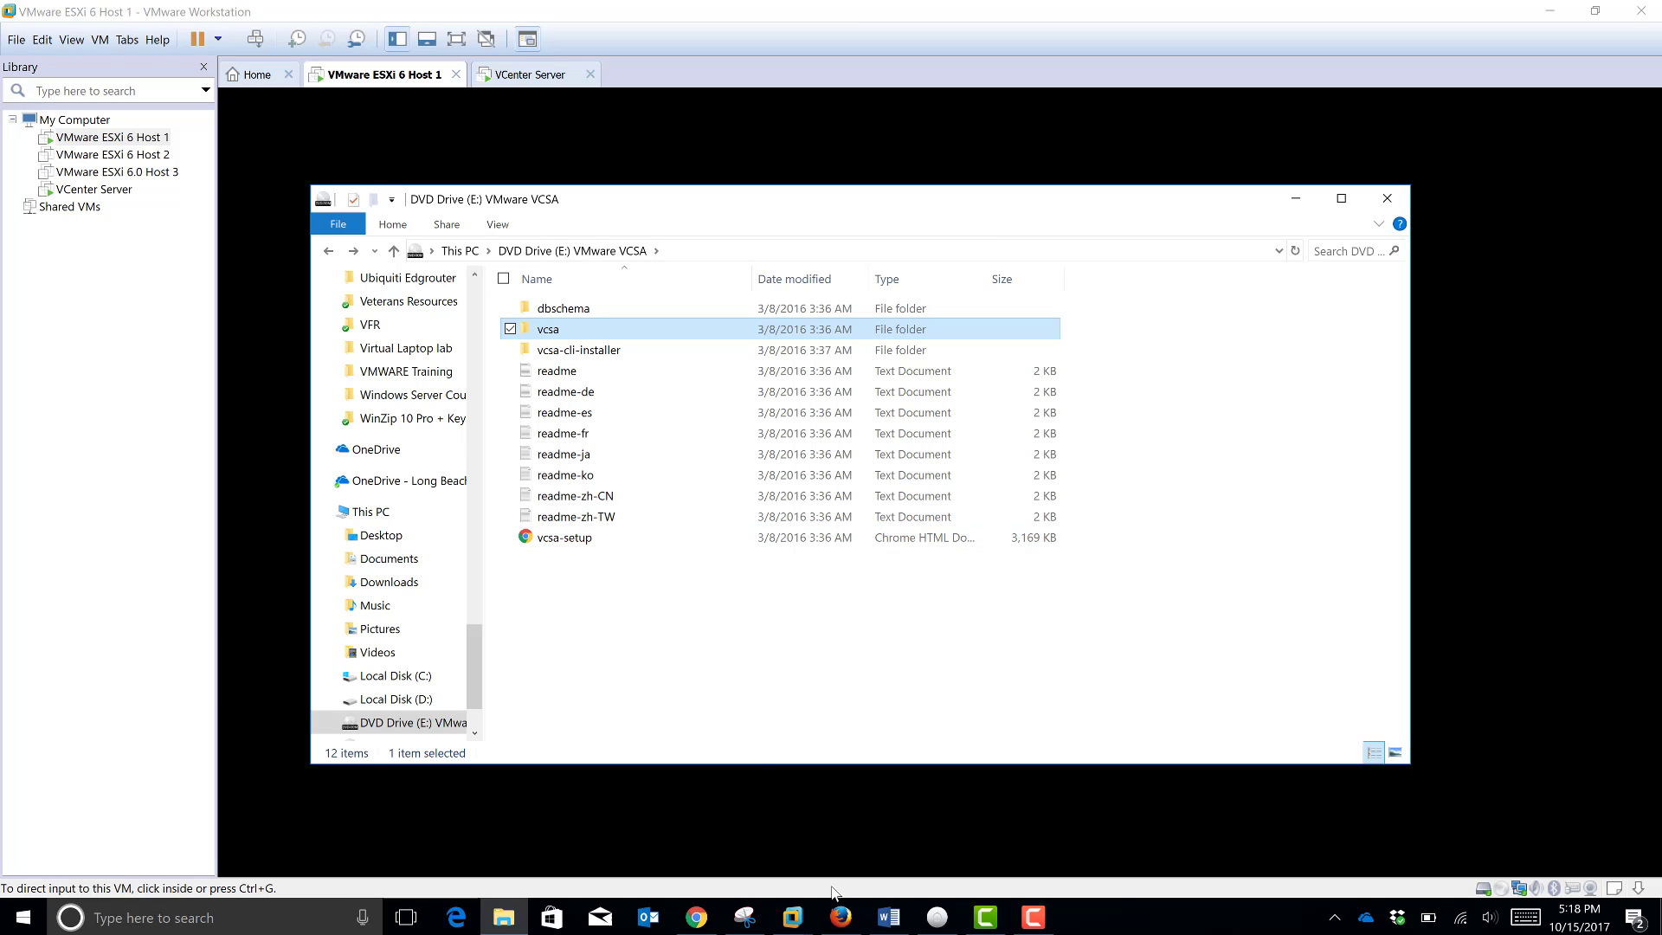
Step: In a new Firefox tab, load the Mozilla Firefox Start Page bookmark
left_click(844, 924)
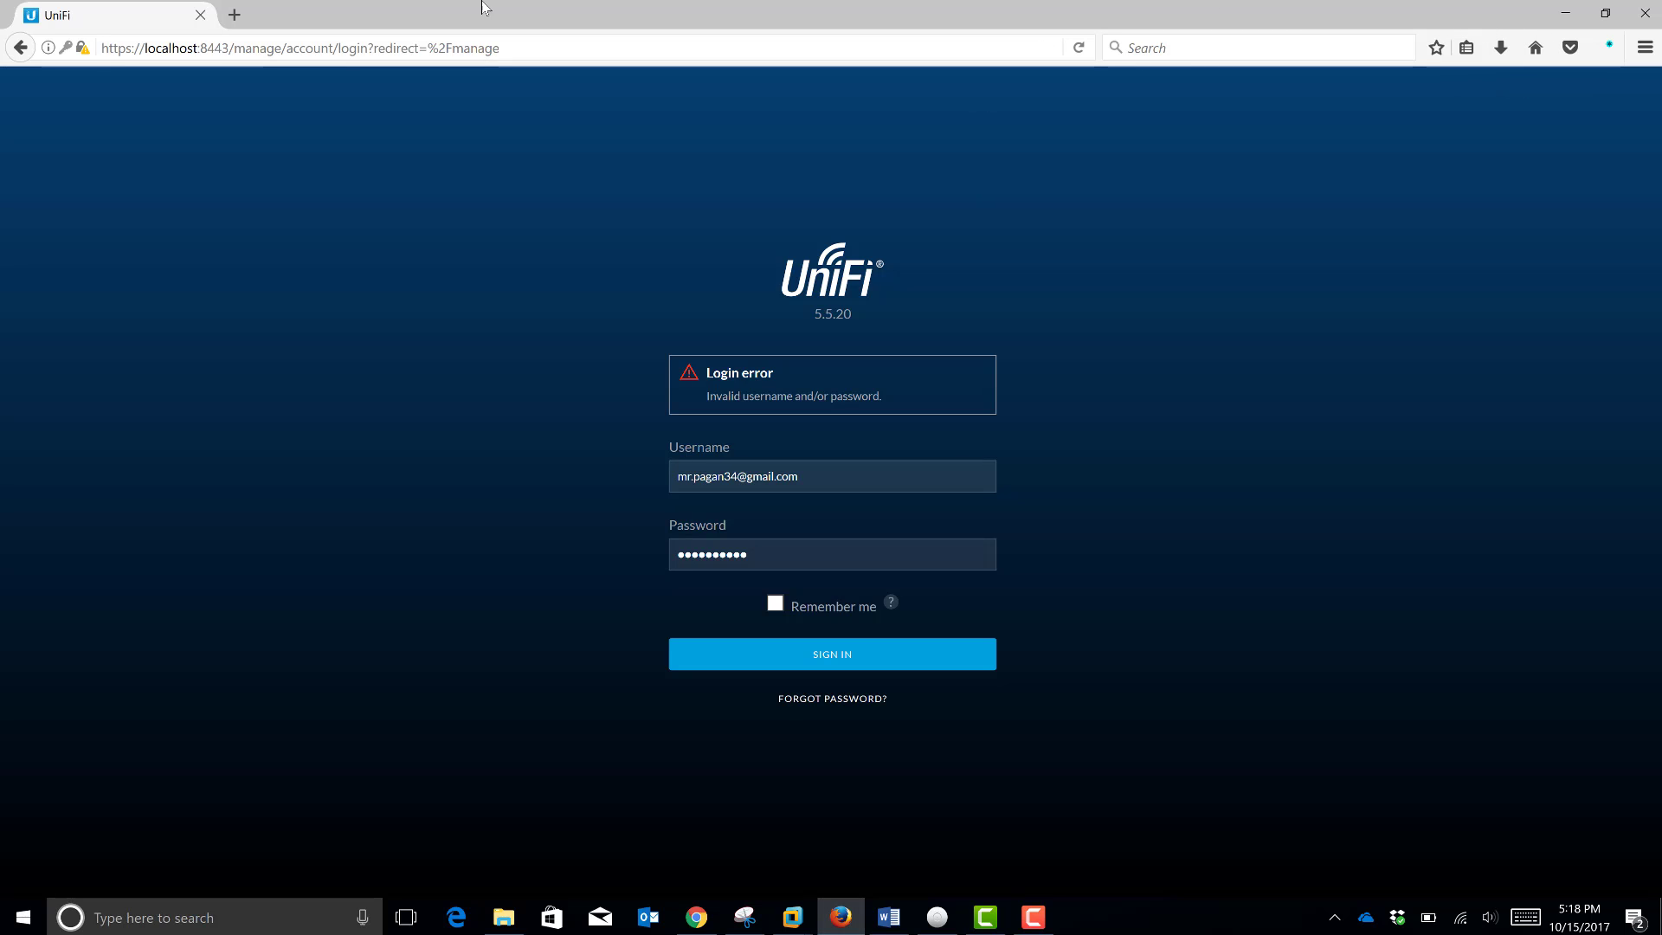
left_click(233, 19)
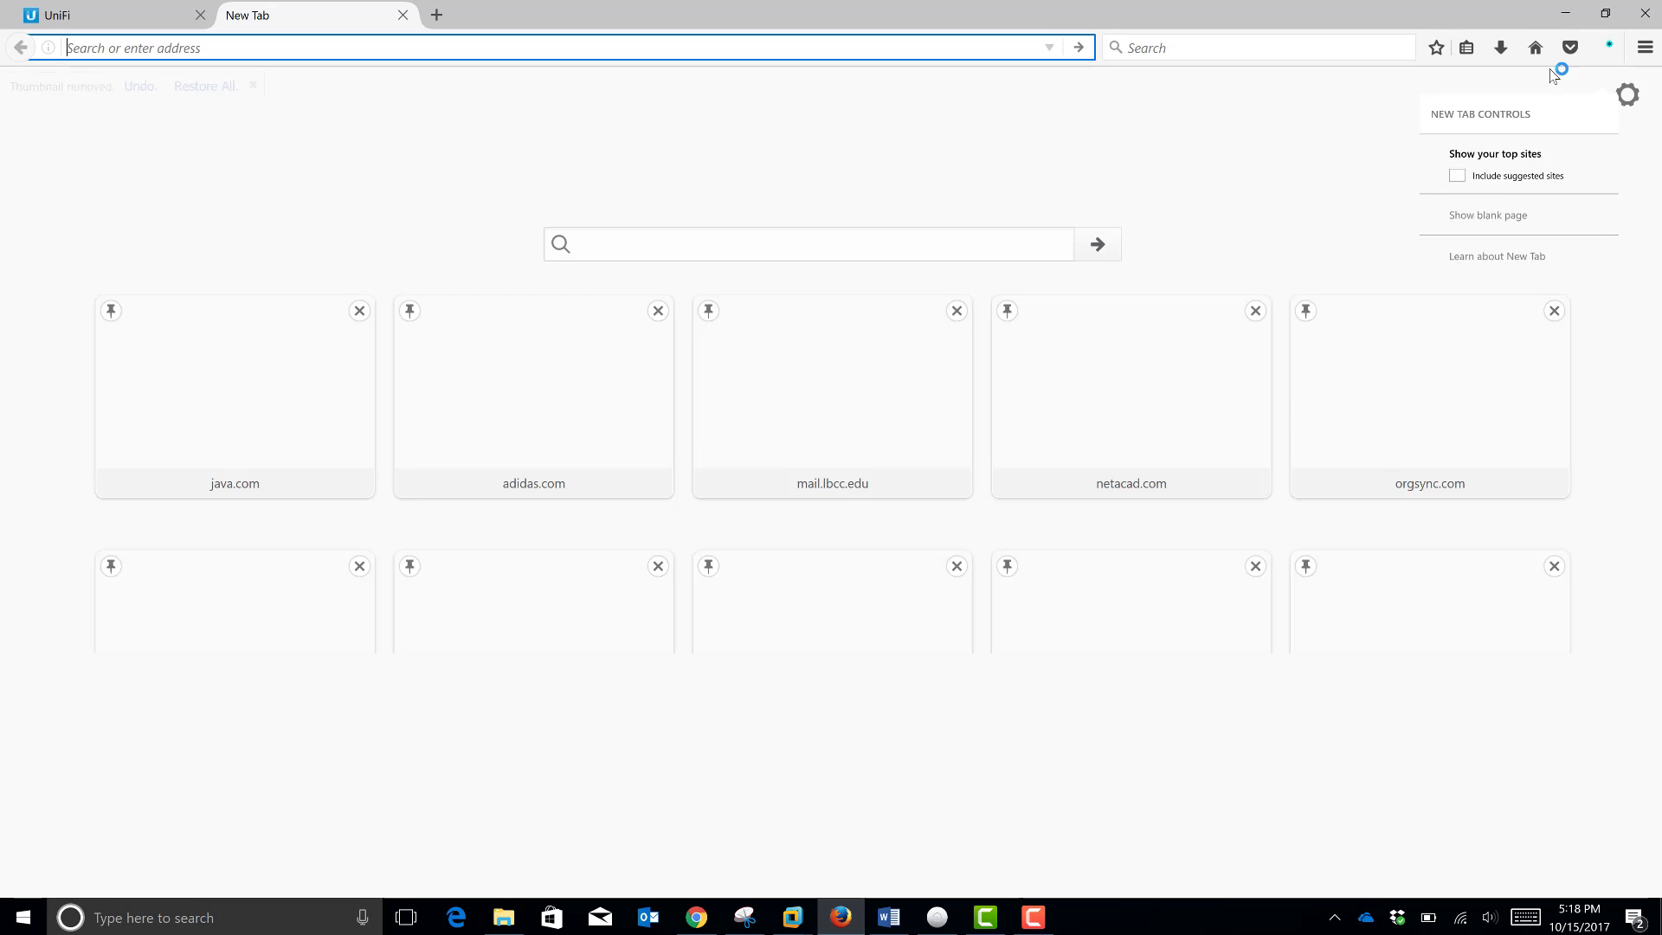
left_click(1465, 48)
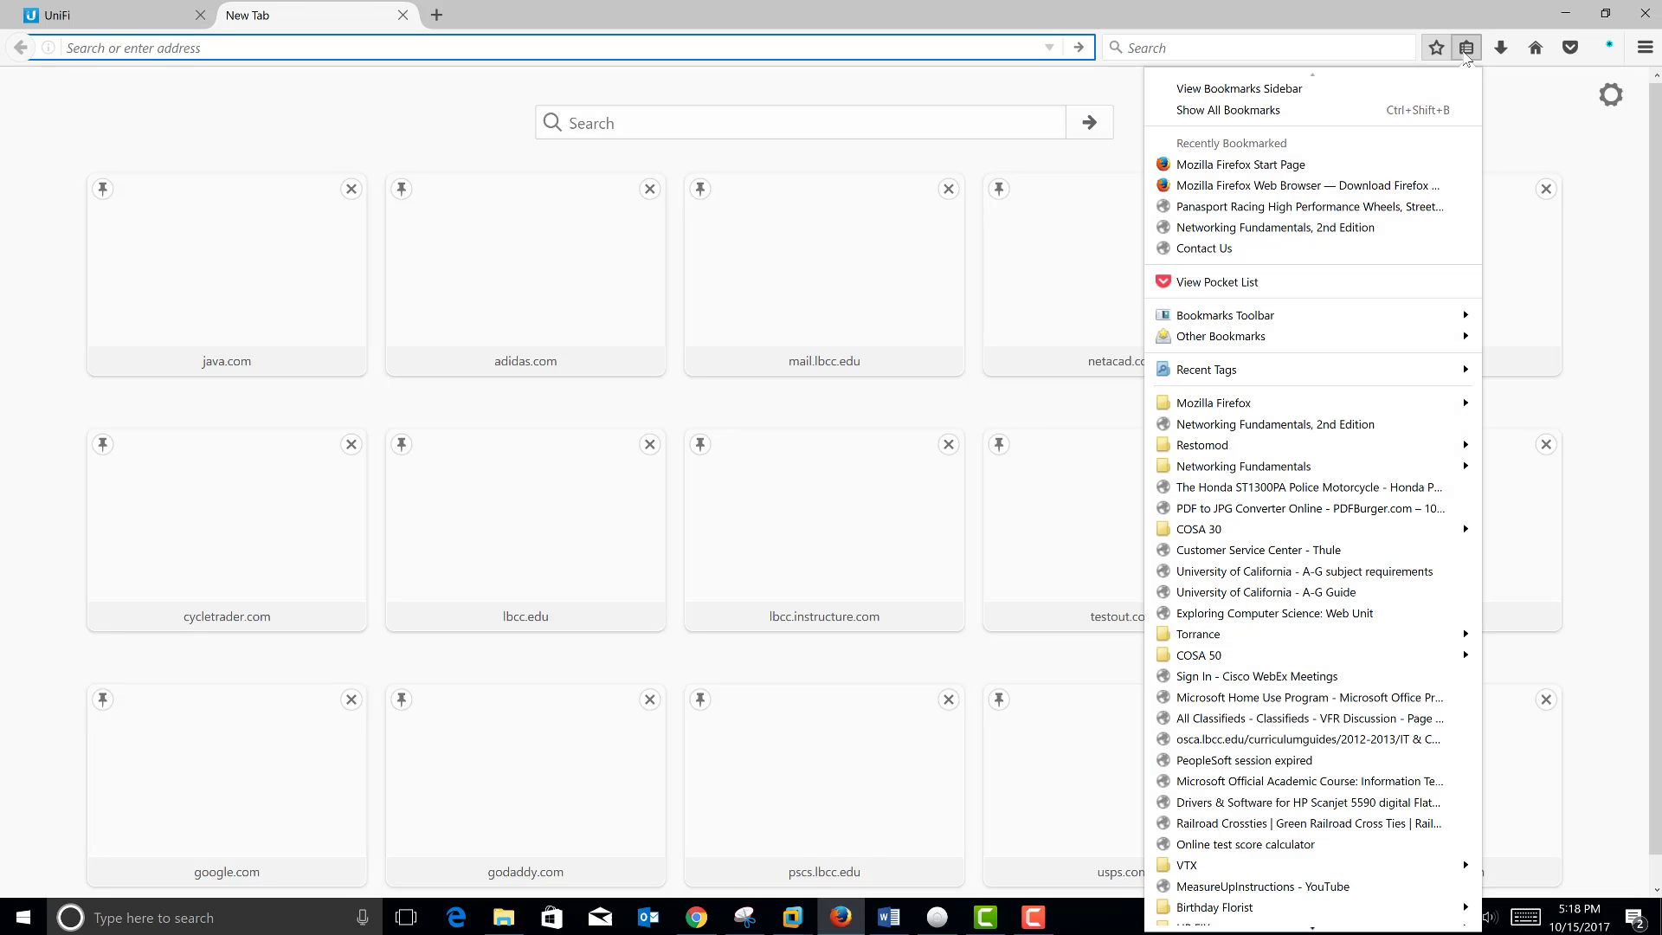
mouse_move(1210, 346)
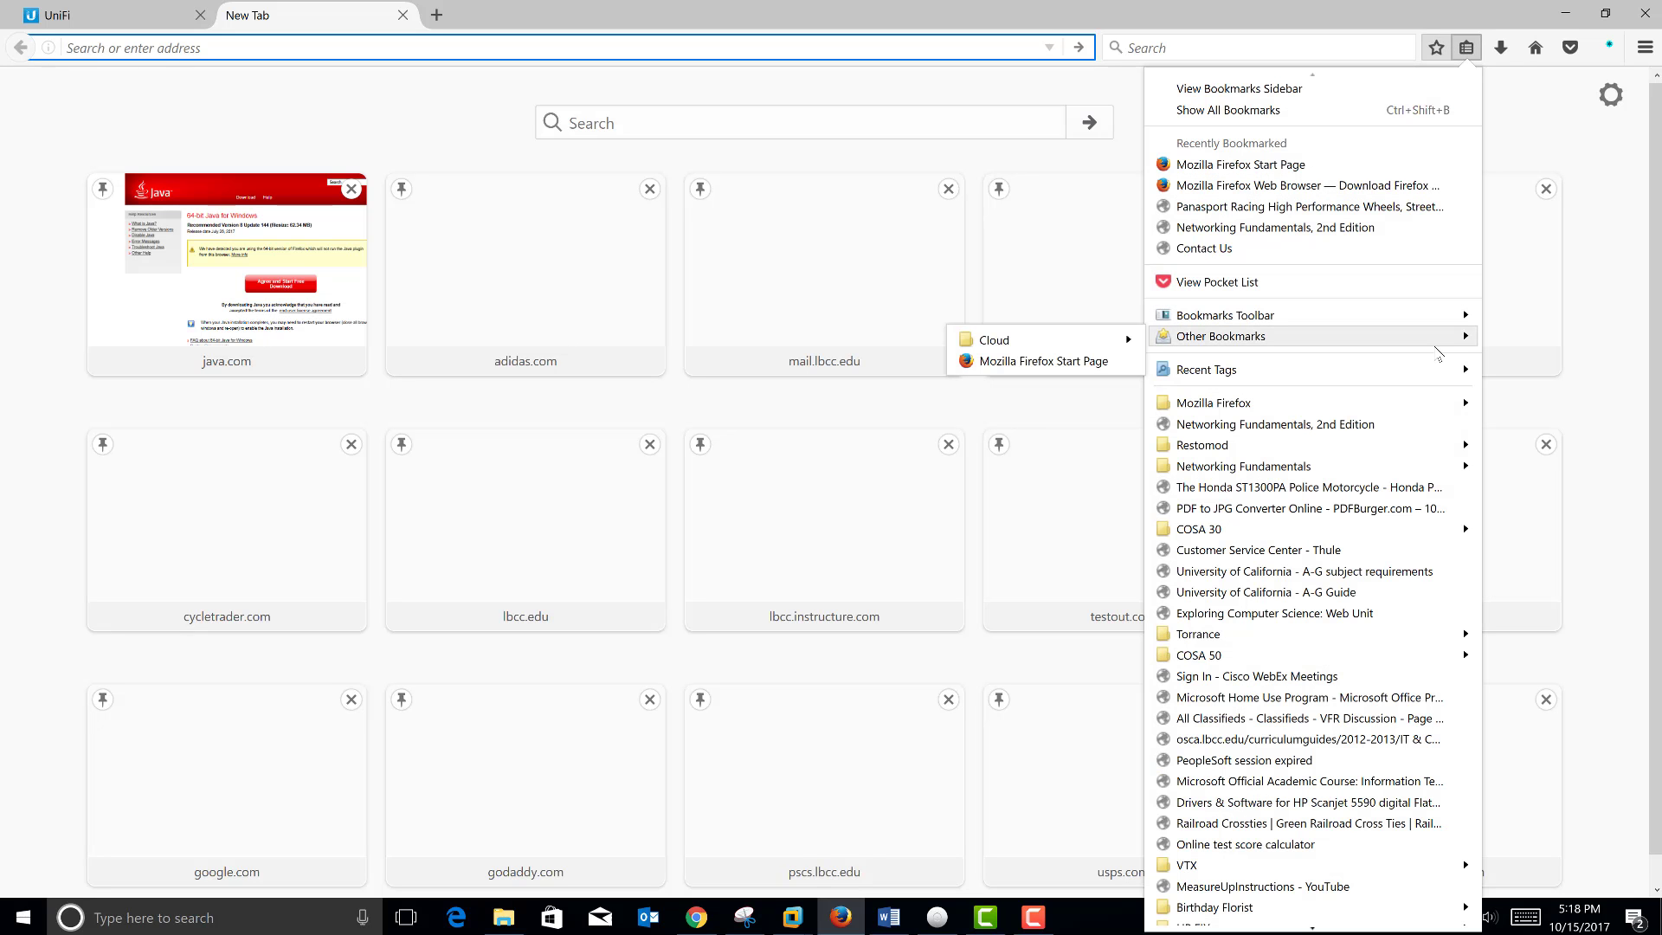
mouse_move(1089, 340)
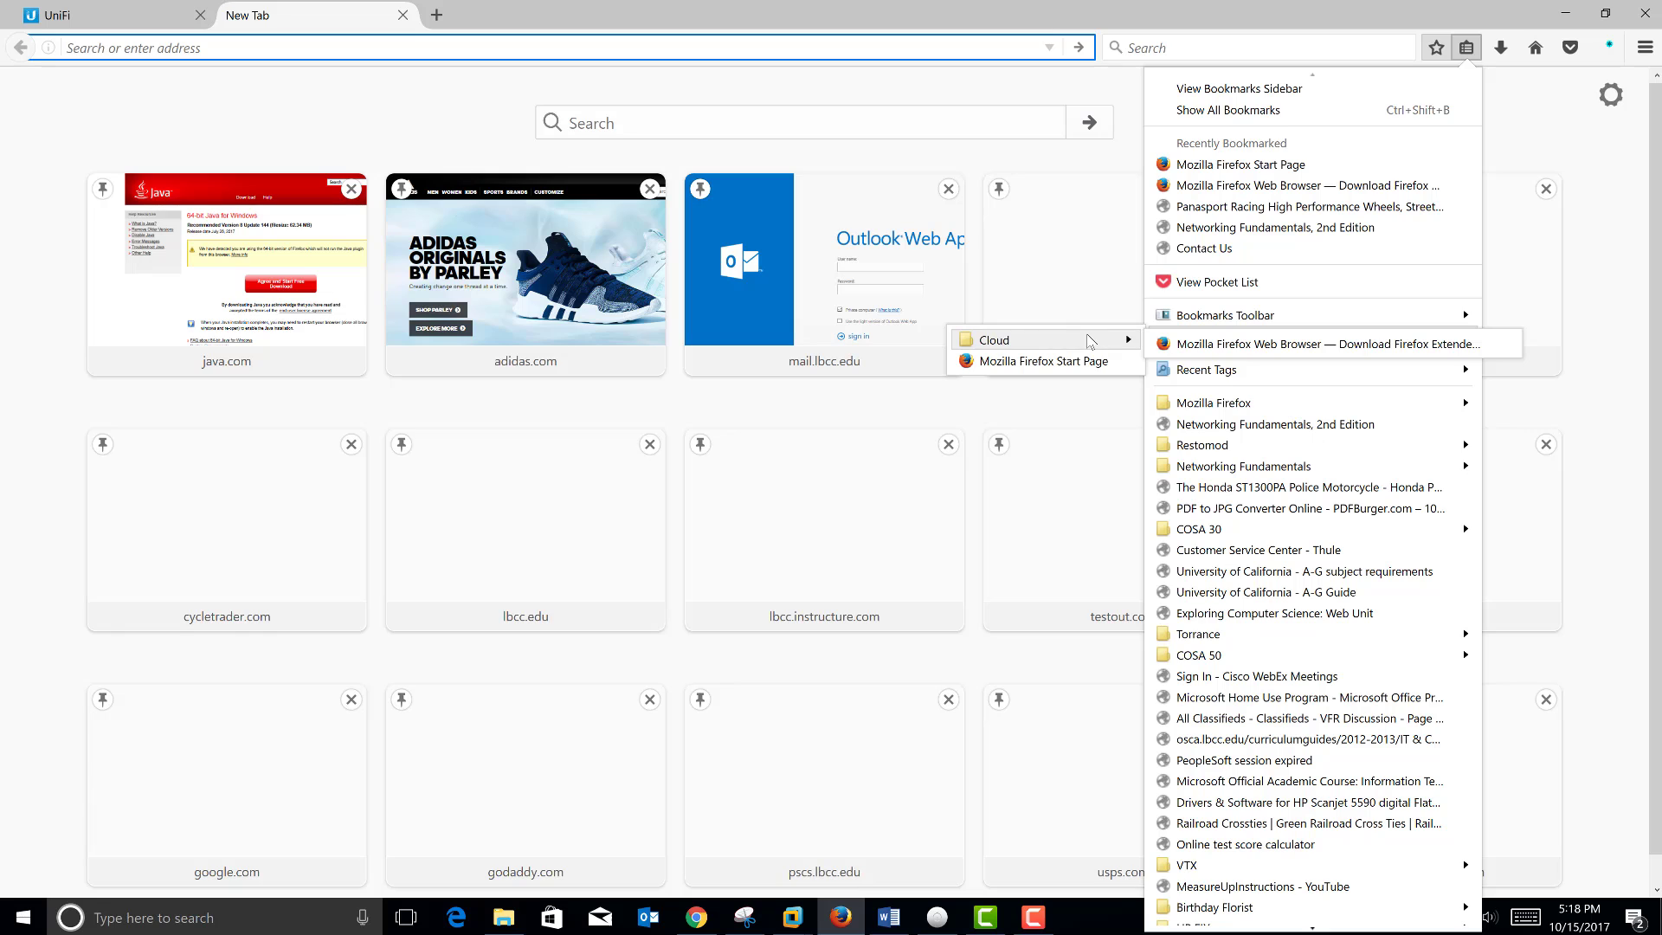
left_click(1083, 363)
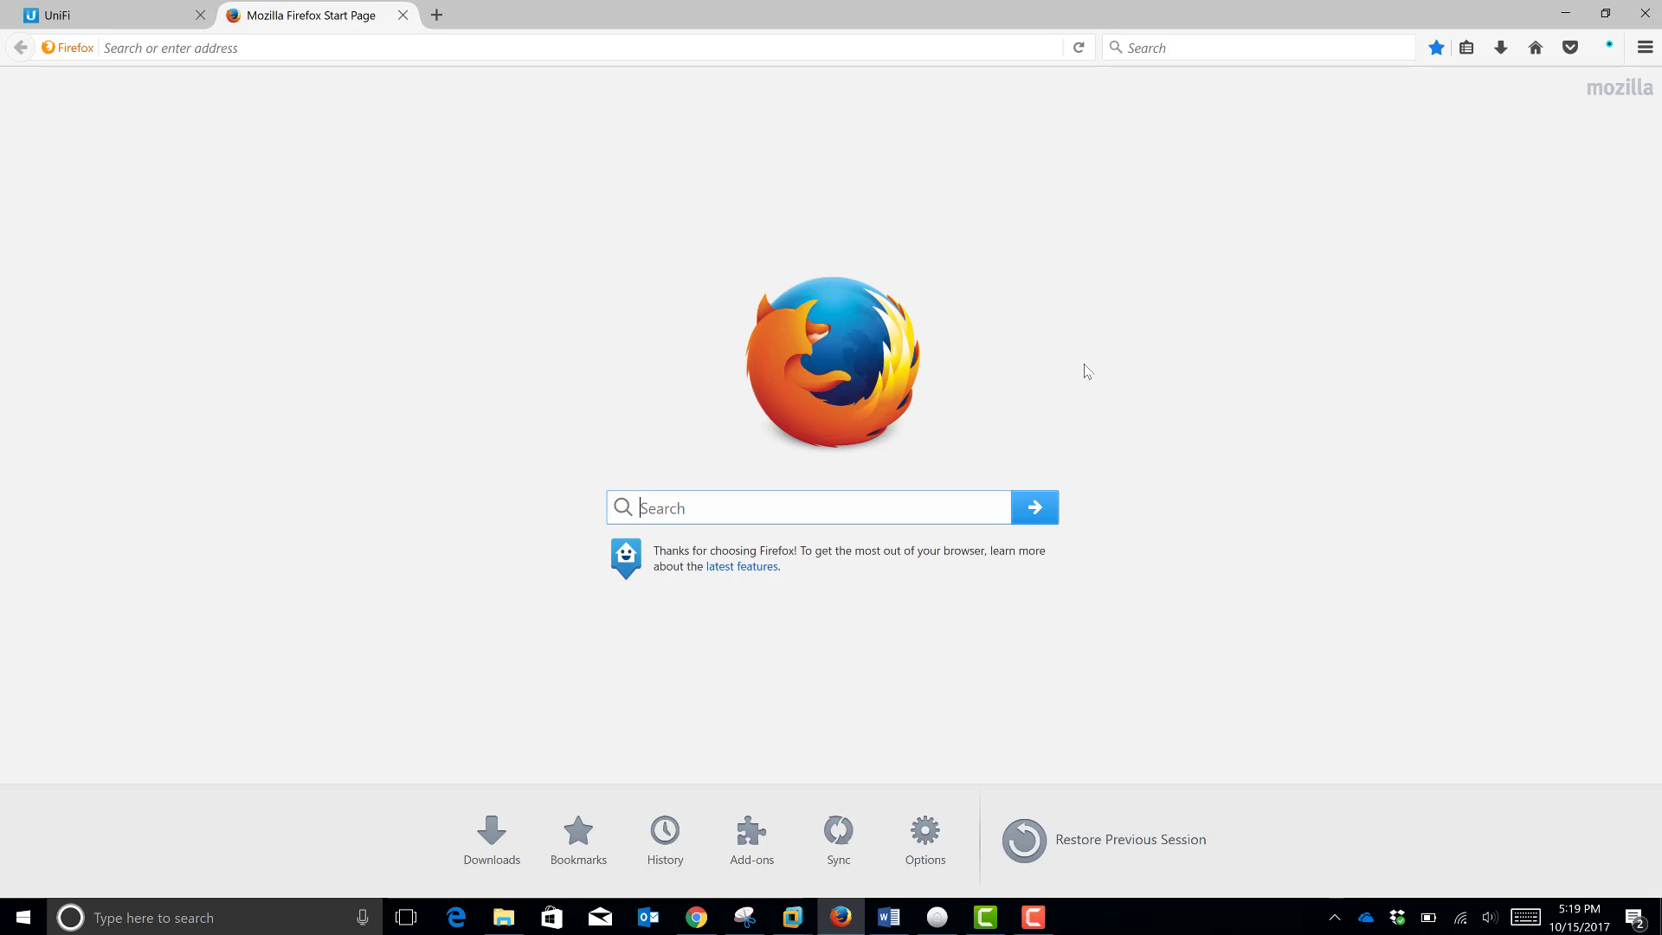
Step: Load the bookmarked Download Firefox Extended Support Release page from Other Bookmarks > Cloud
left_click(1474, 52)
mouse_move(1415, 343)
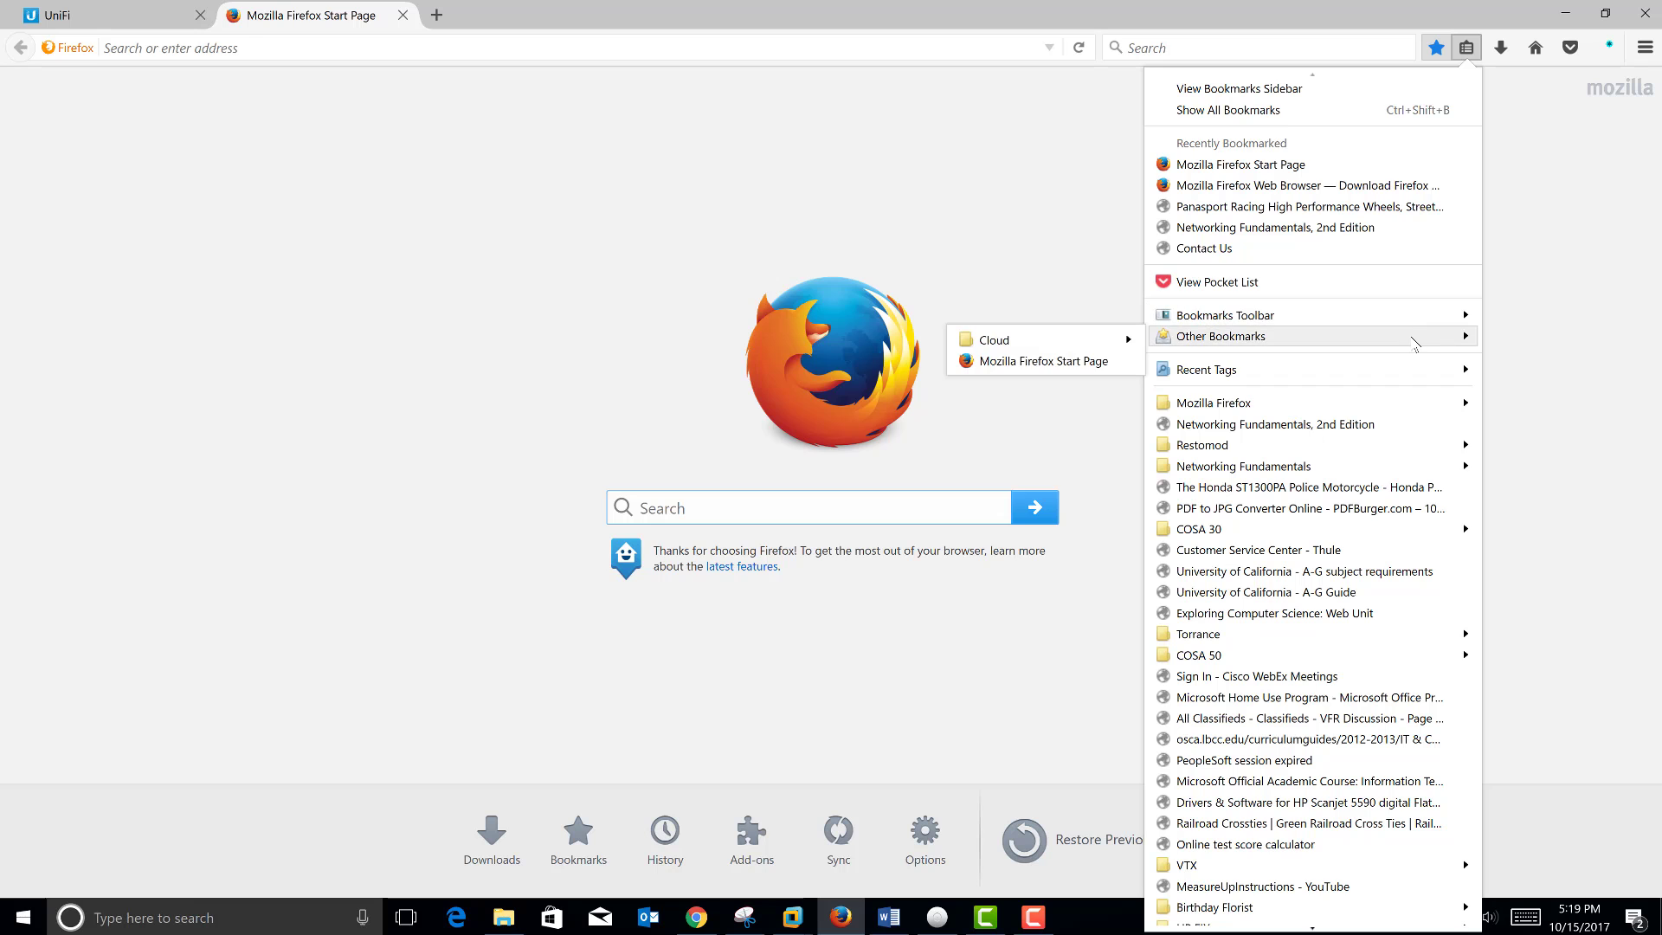
left_click(1080, 362)
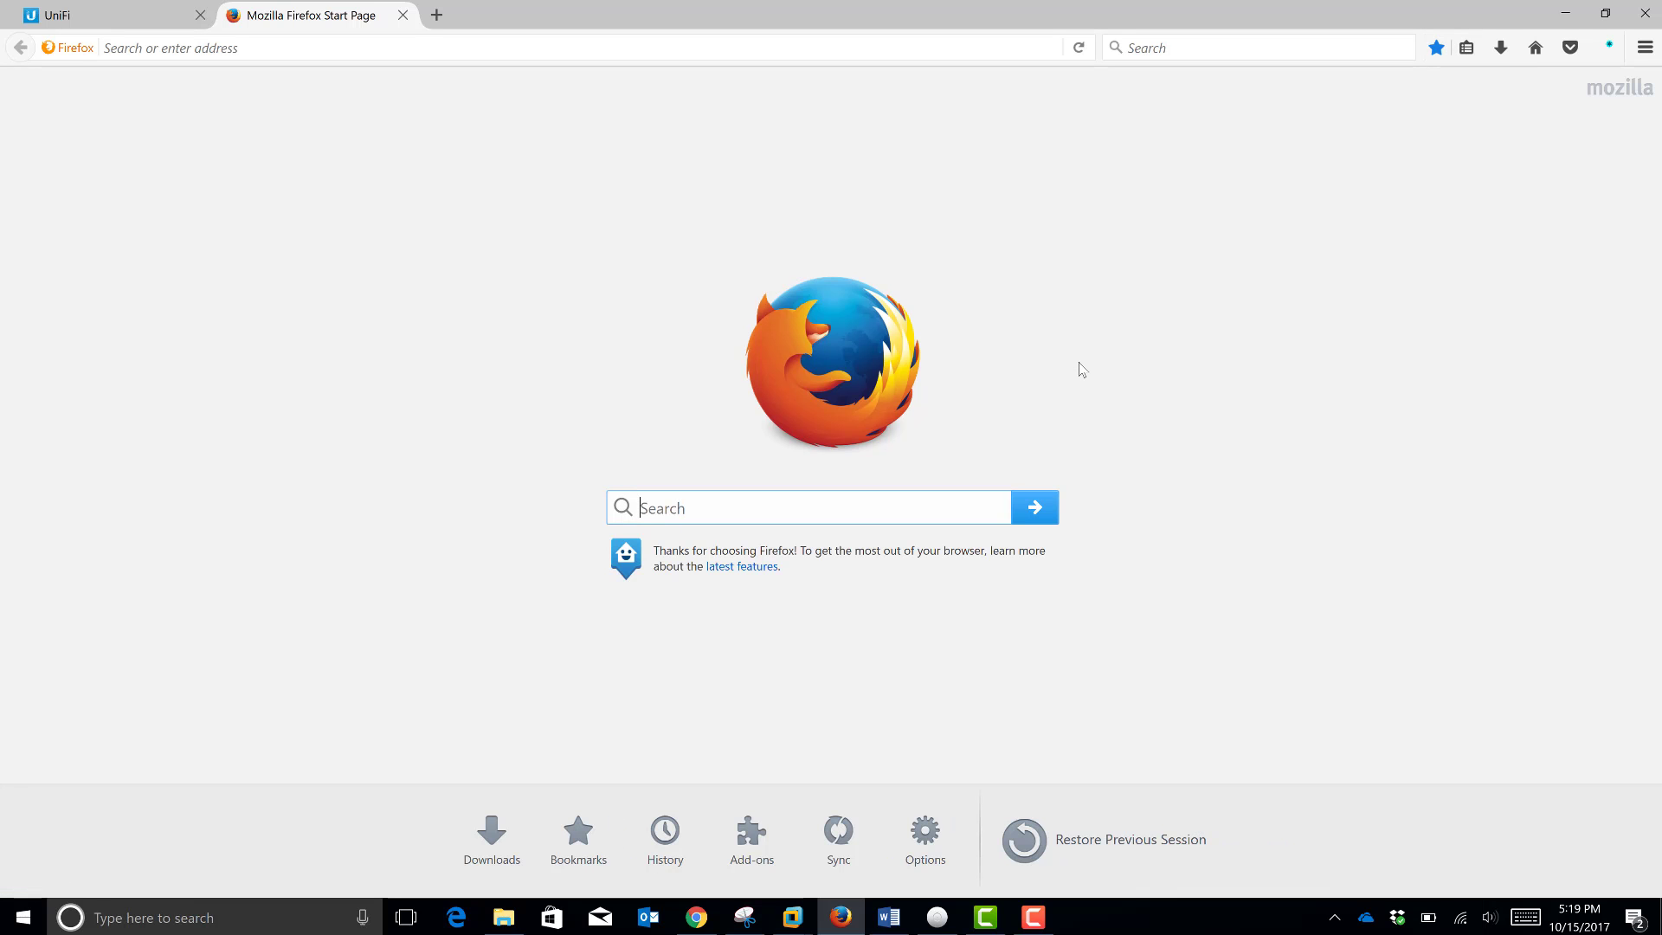
left_click(1466, 48)
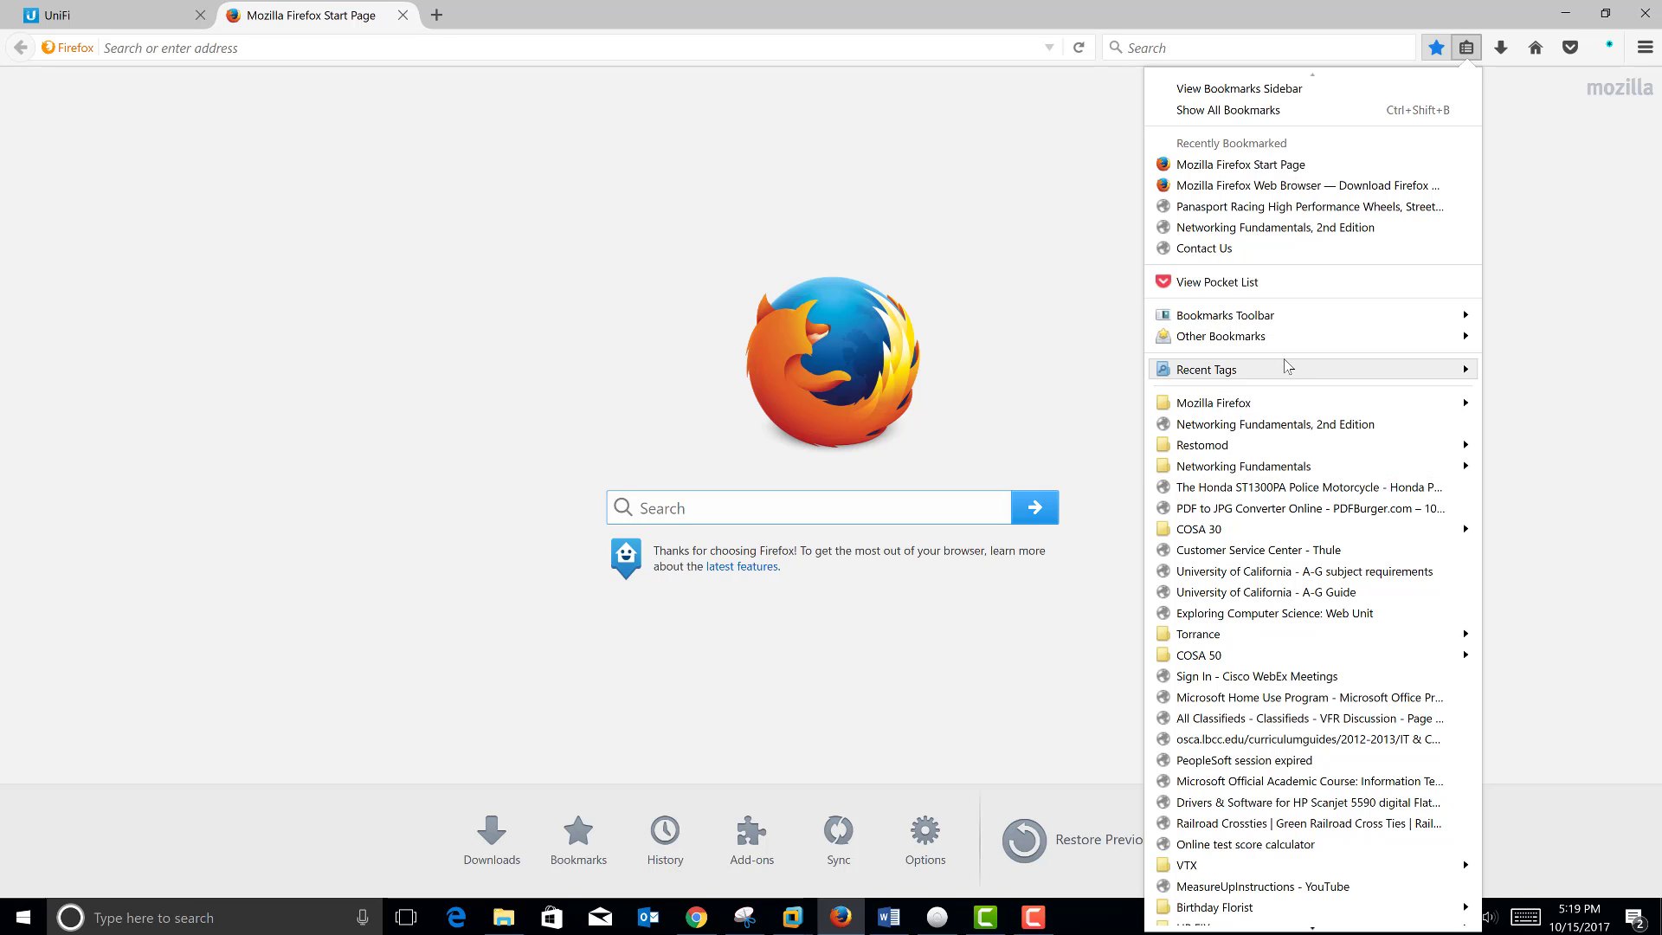
mouse_move(1281, 336)
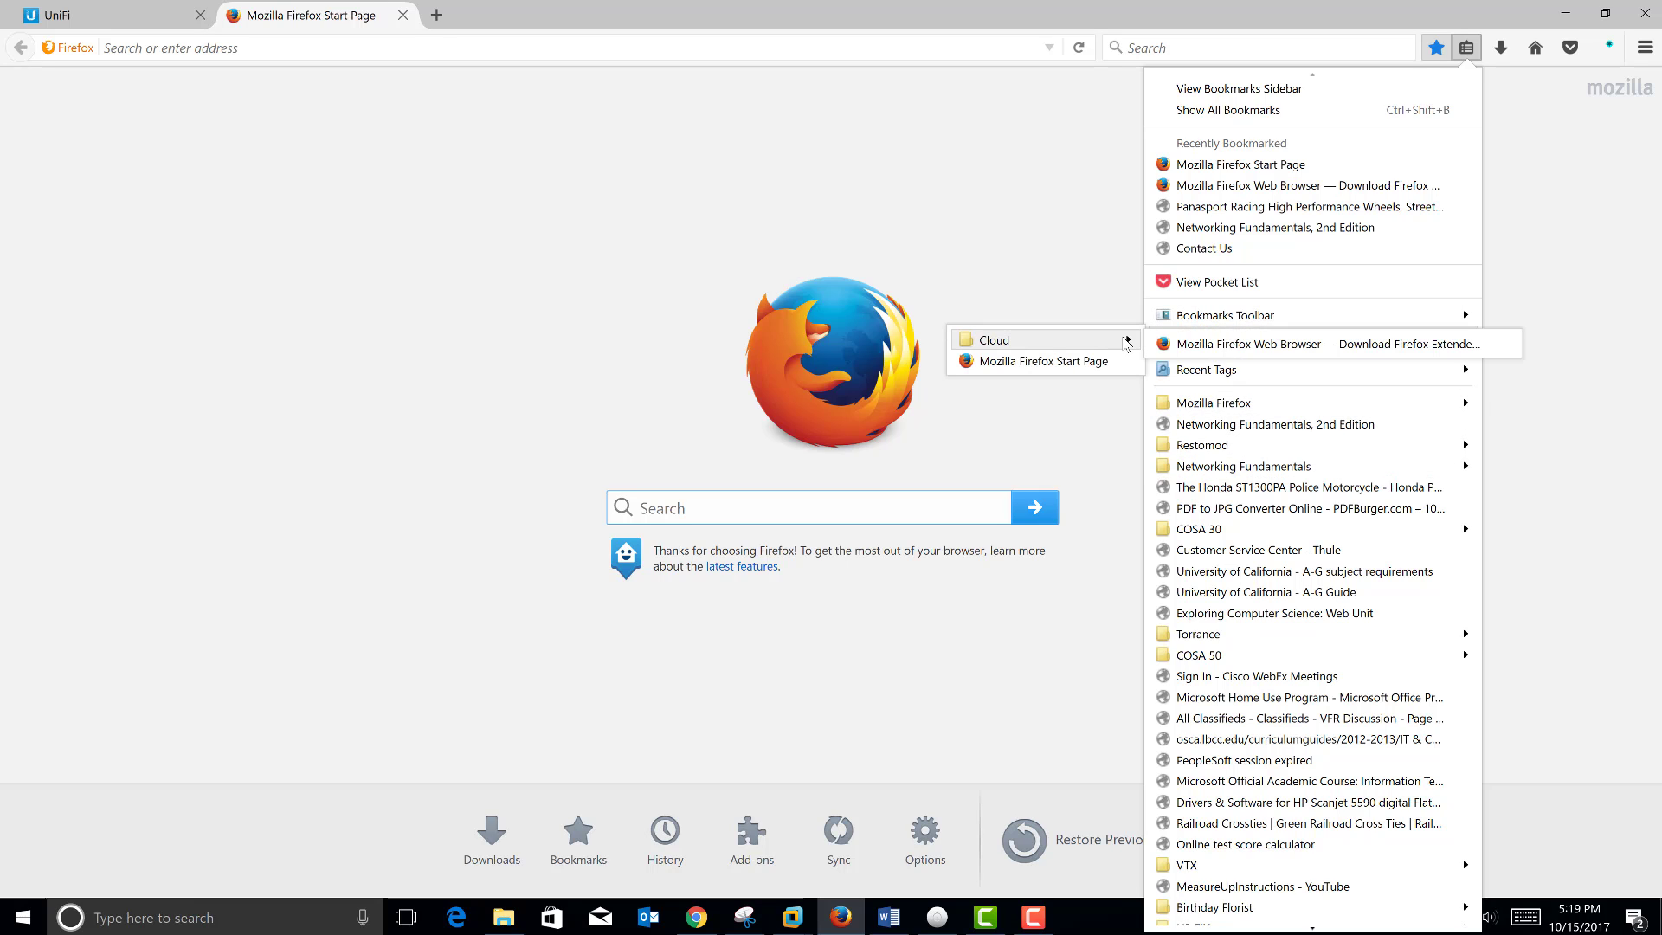
left_click(1172, 344)
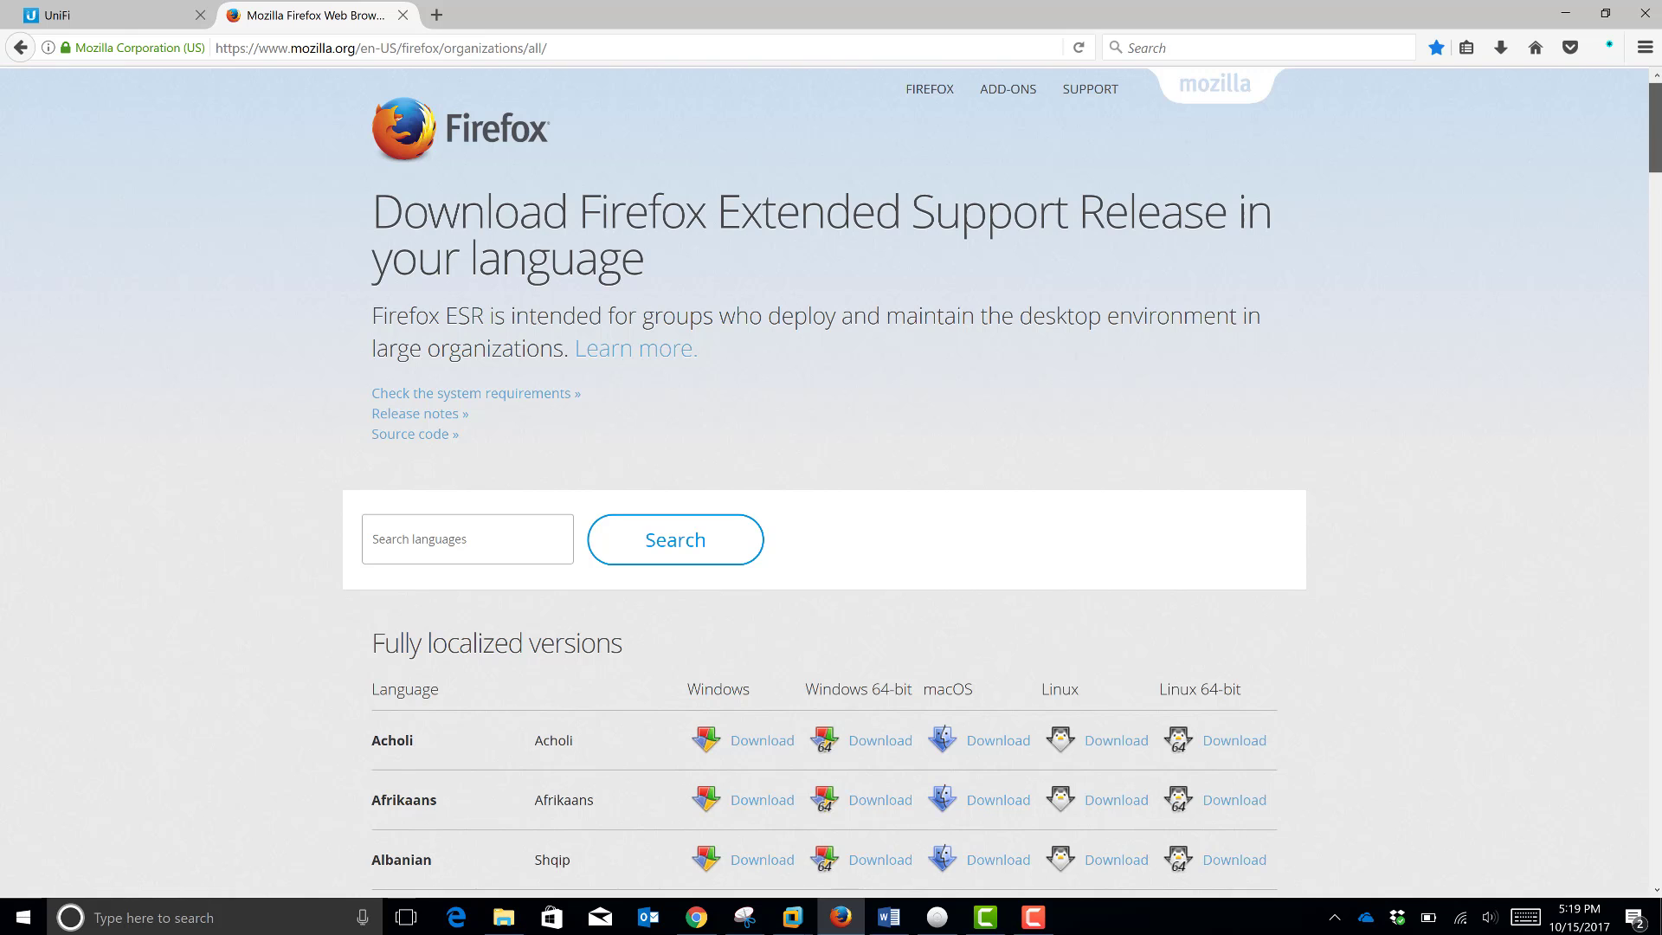
Step: Scroll the ESR download table, then open the vcsa folder in File Explorer and minimize it
scroll(831, 476, "down", 3)
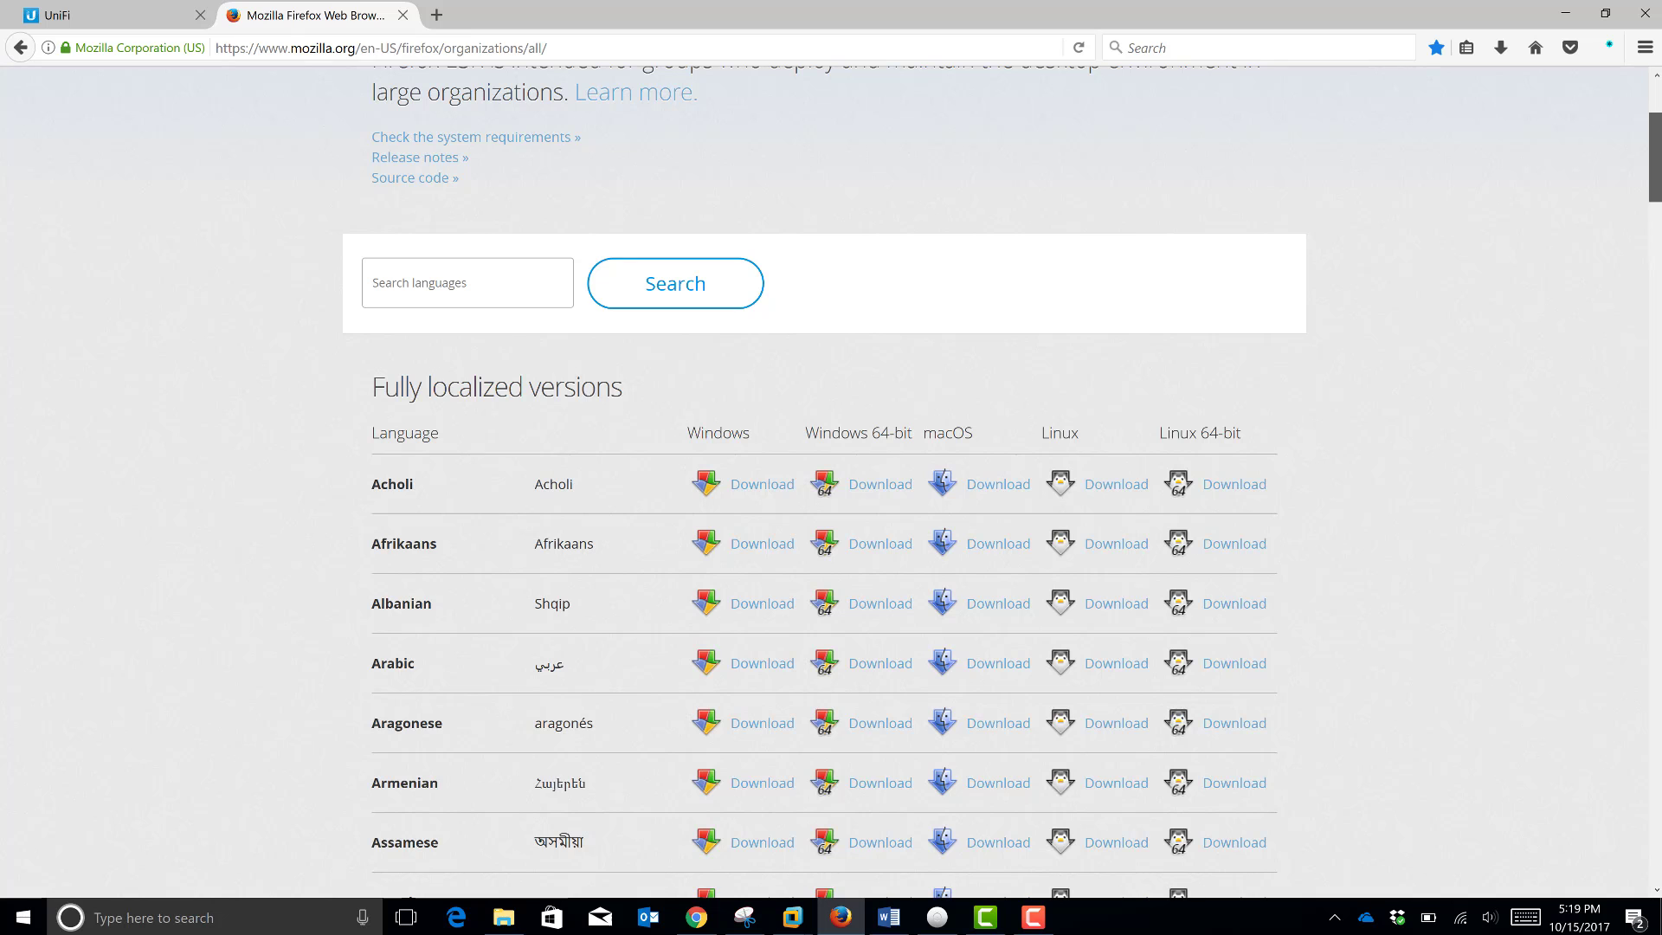
scroll(831, 476, "down", 4)
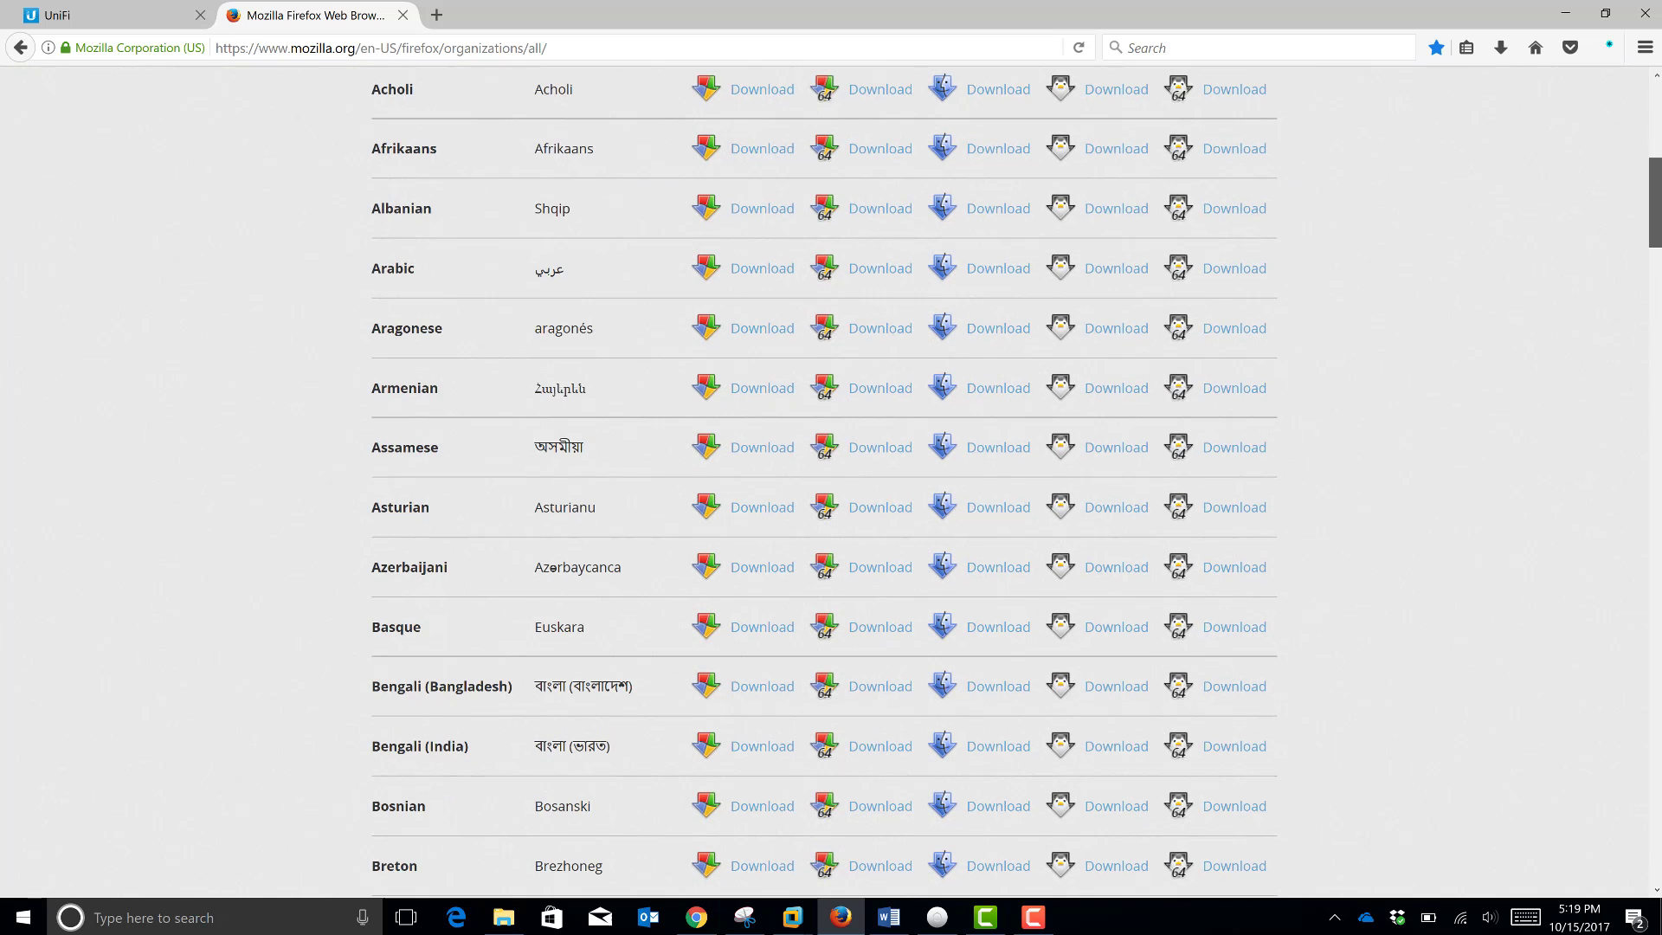
scroll(831, 476, "up", 2)
left_click(502, 919)
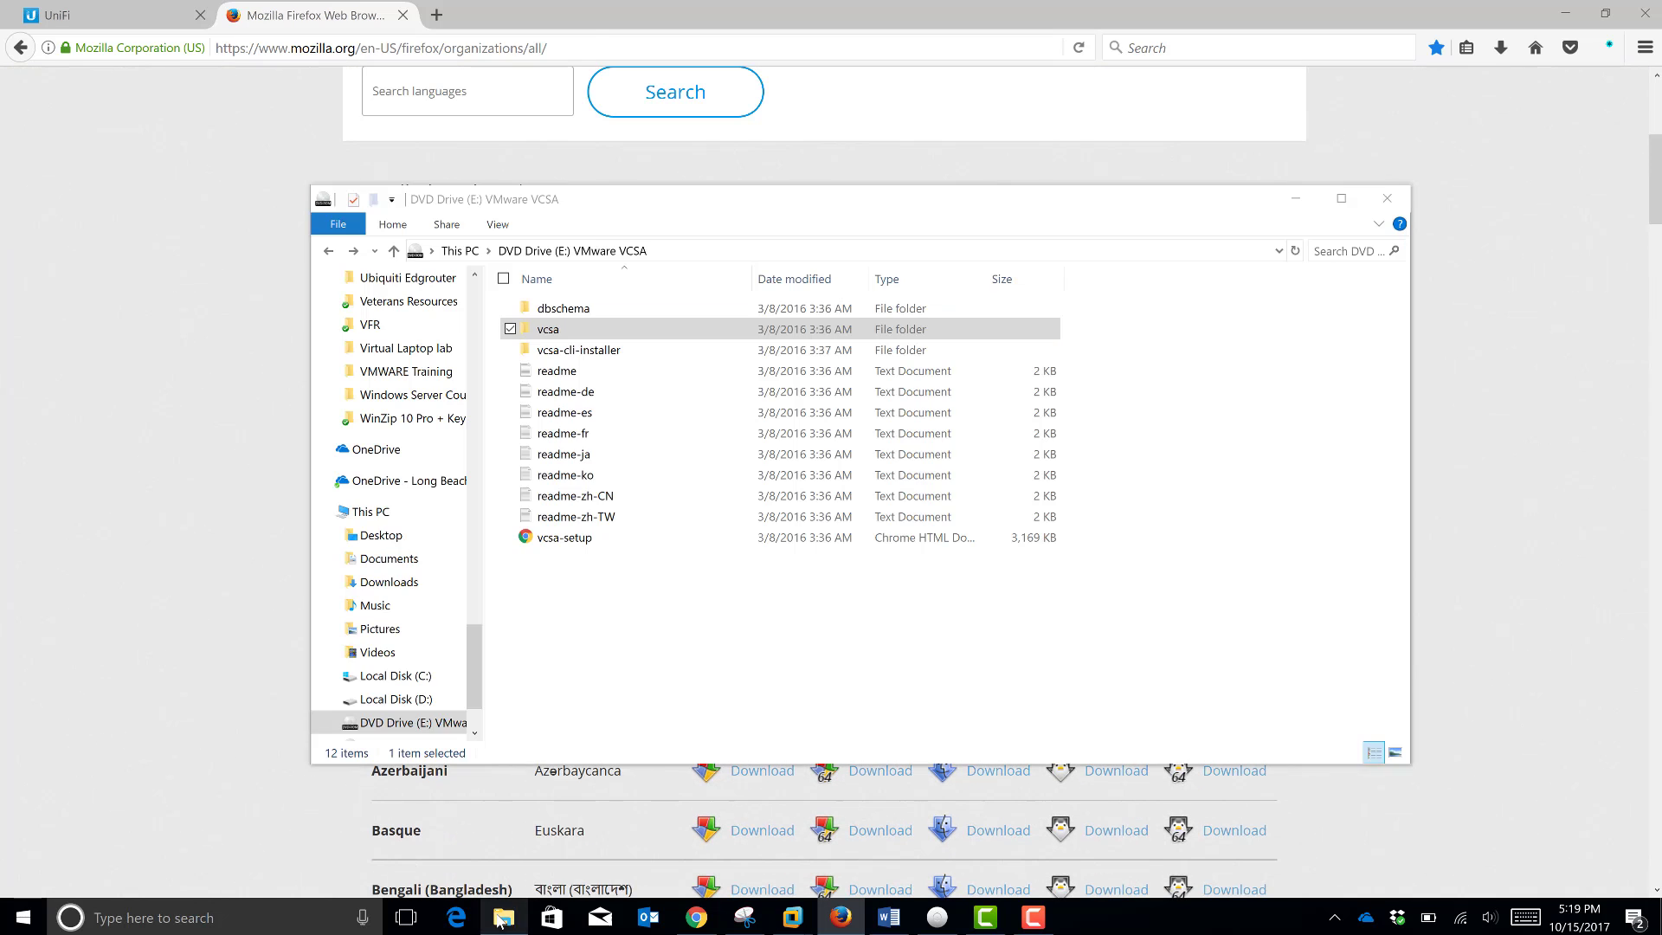
double_click(569, 340)
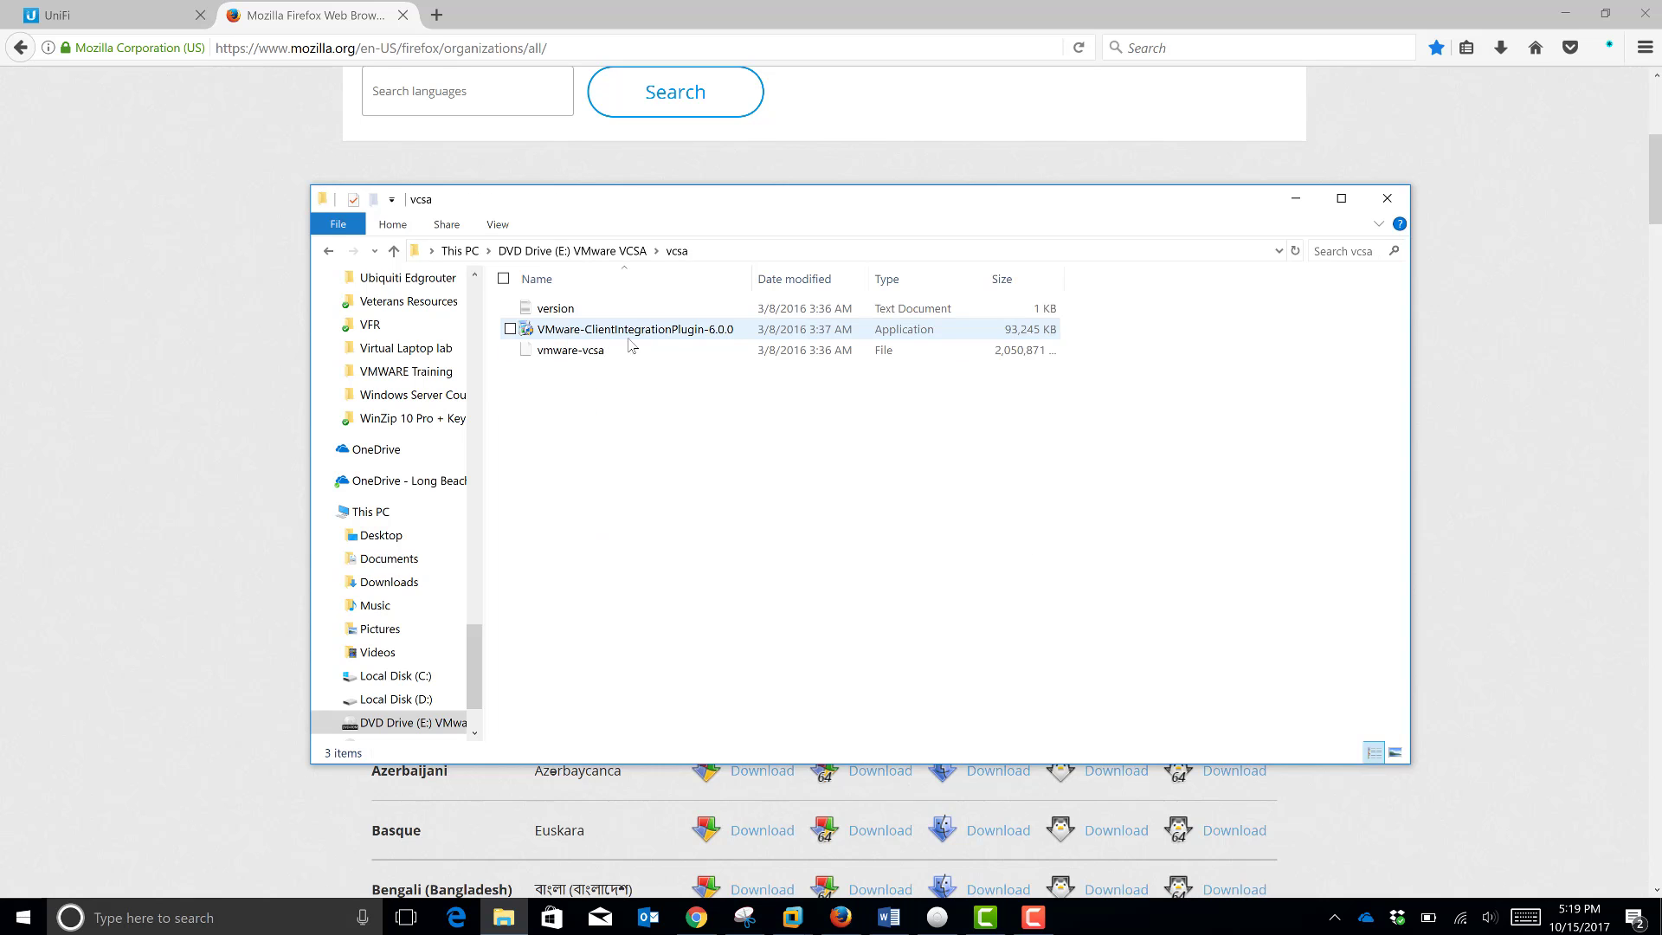
left_click(1296, 199)
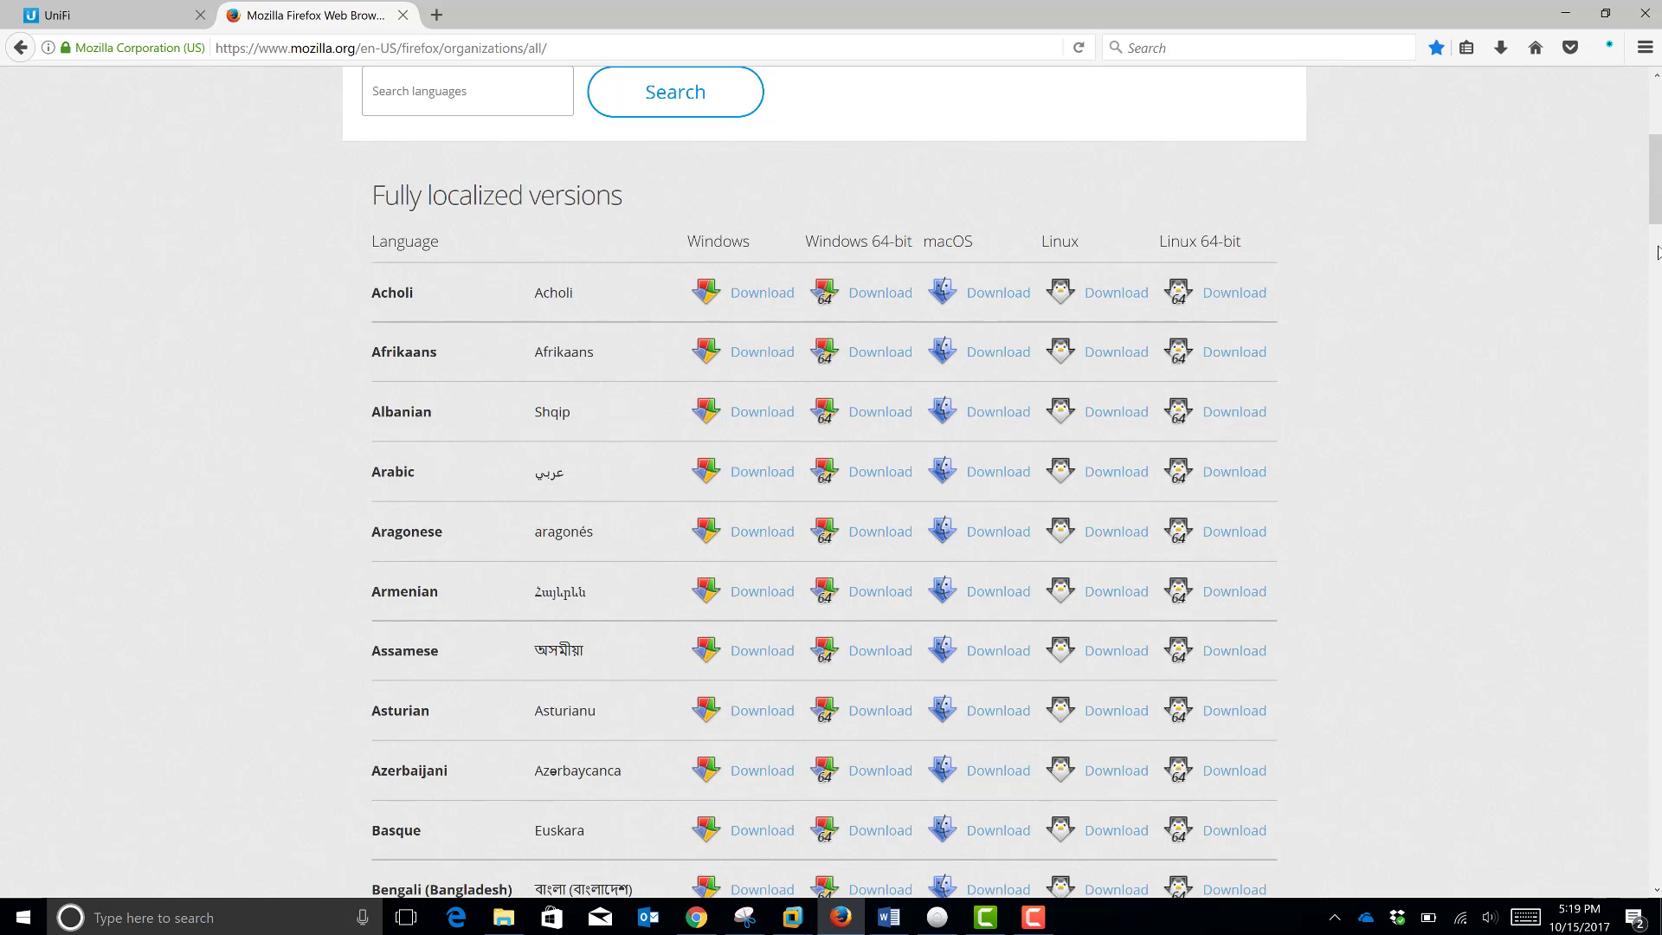
Step: Scroll the ESR page back to the top and restore File Explorer on the vcsa folder
left_click_drag(1655, 156, 1583, 343)
scroll(1580, 344, "up", 10)
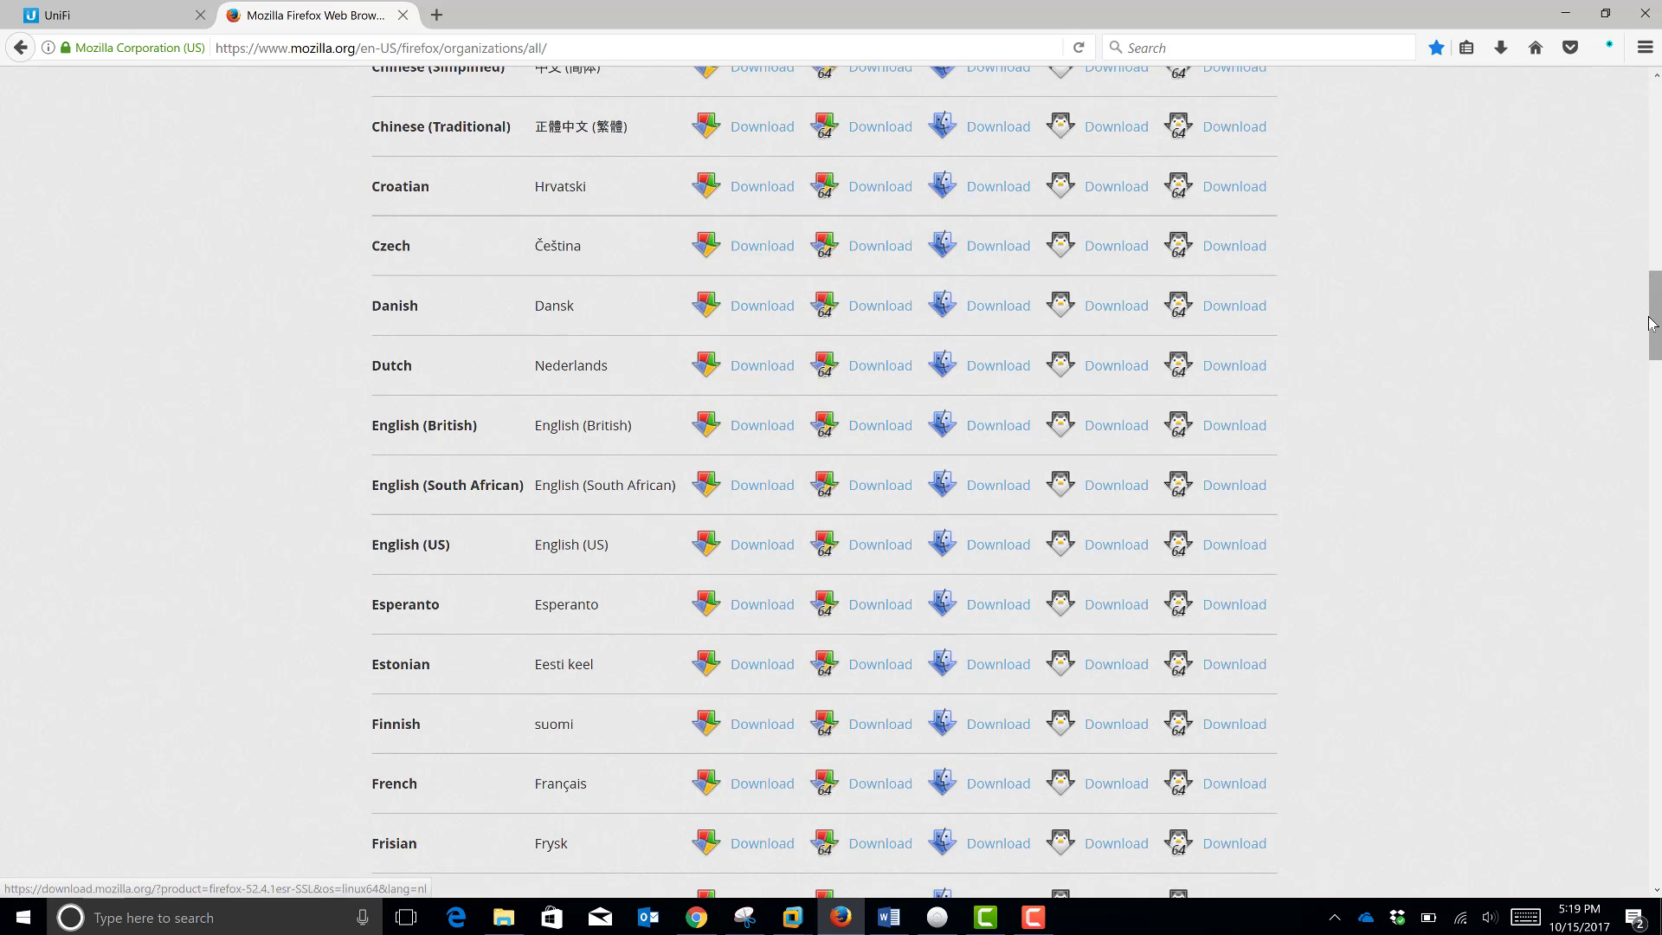
left_click_drag(1650, 324, 1654, 92)
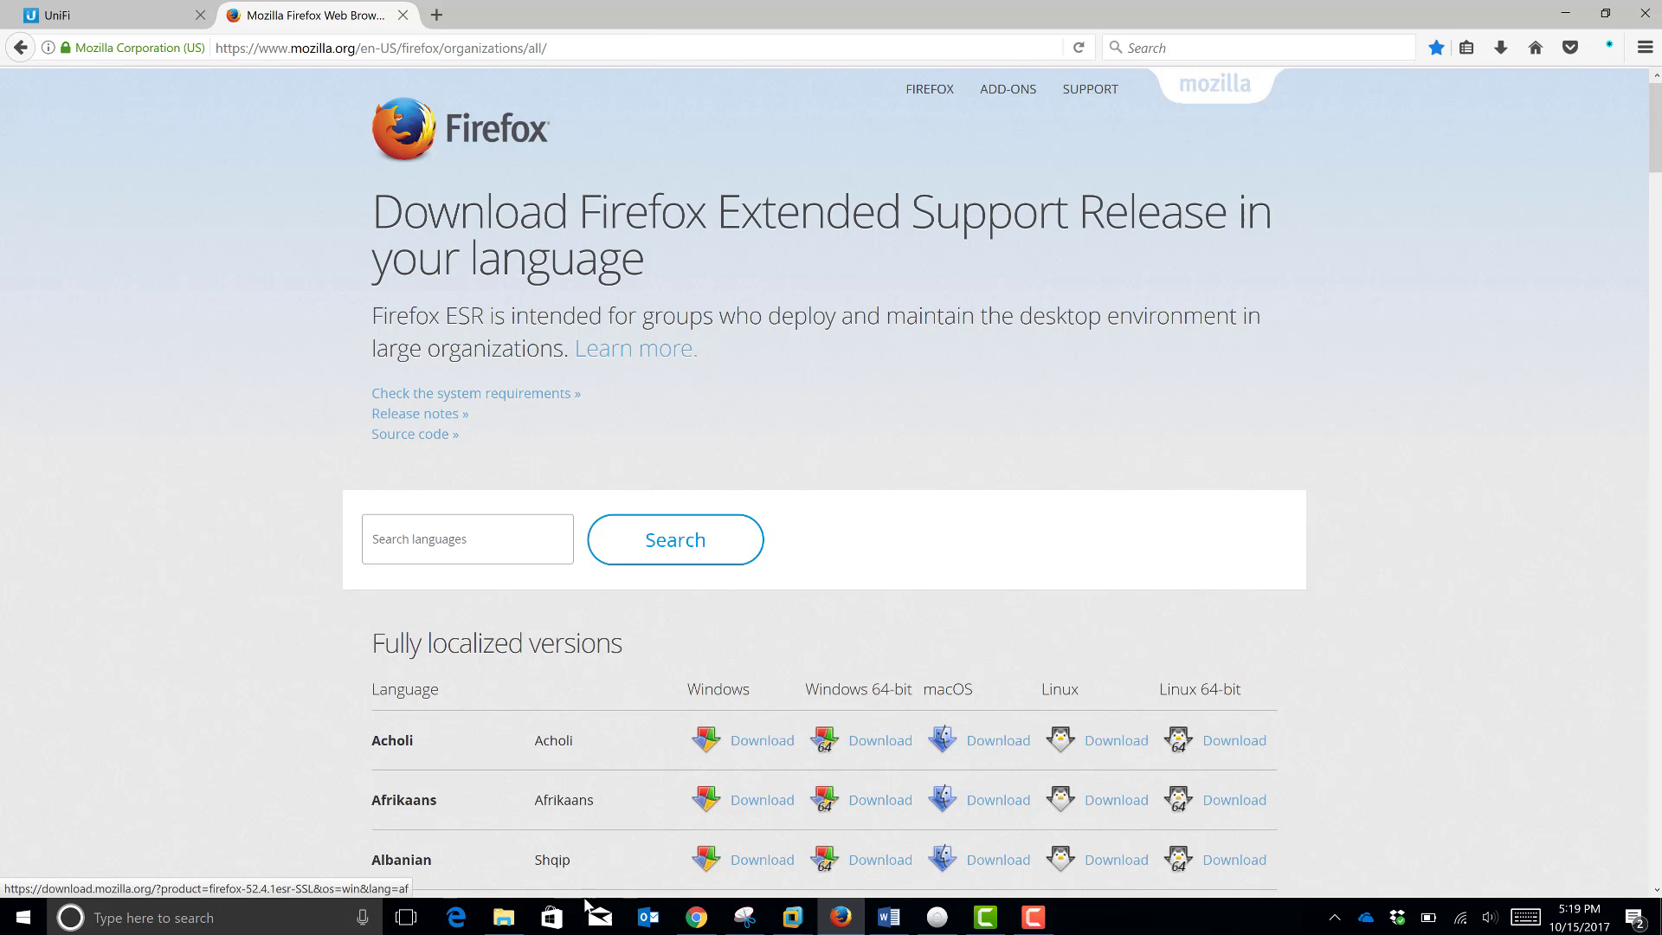
left_click(505, 920)
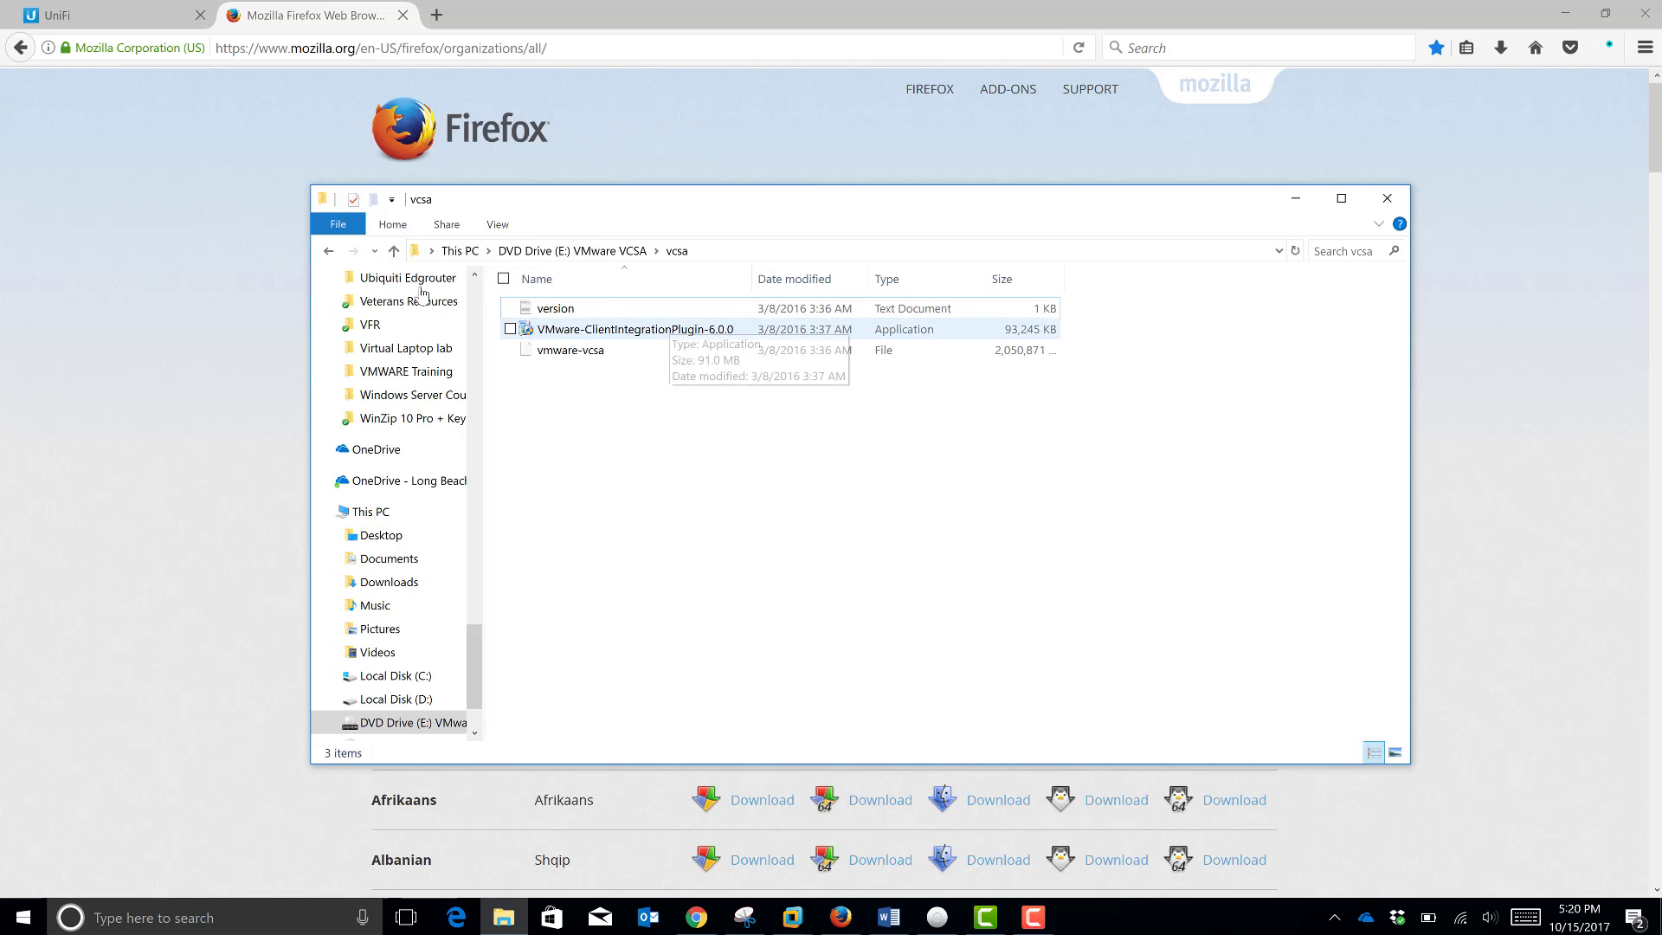
Step: From the drive root, open vcsa-setup with Internet Explorer
left_click(328, 252)
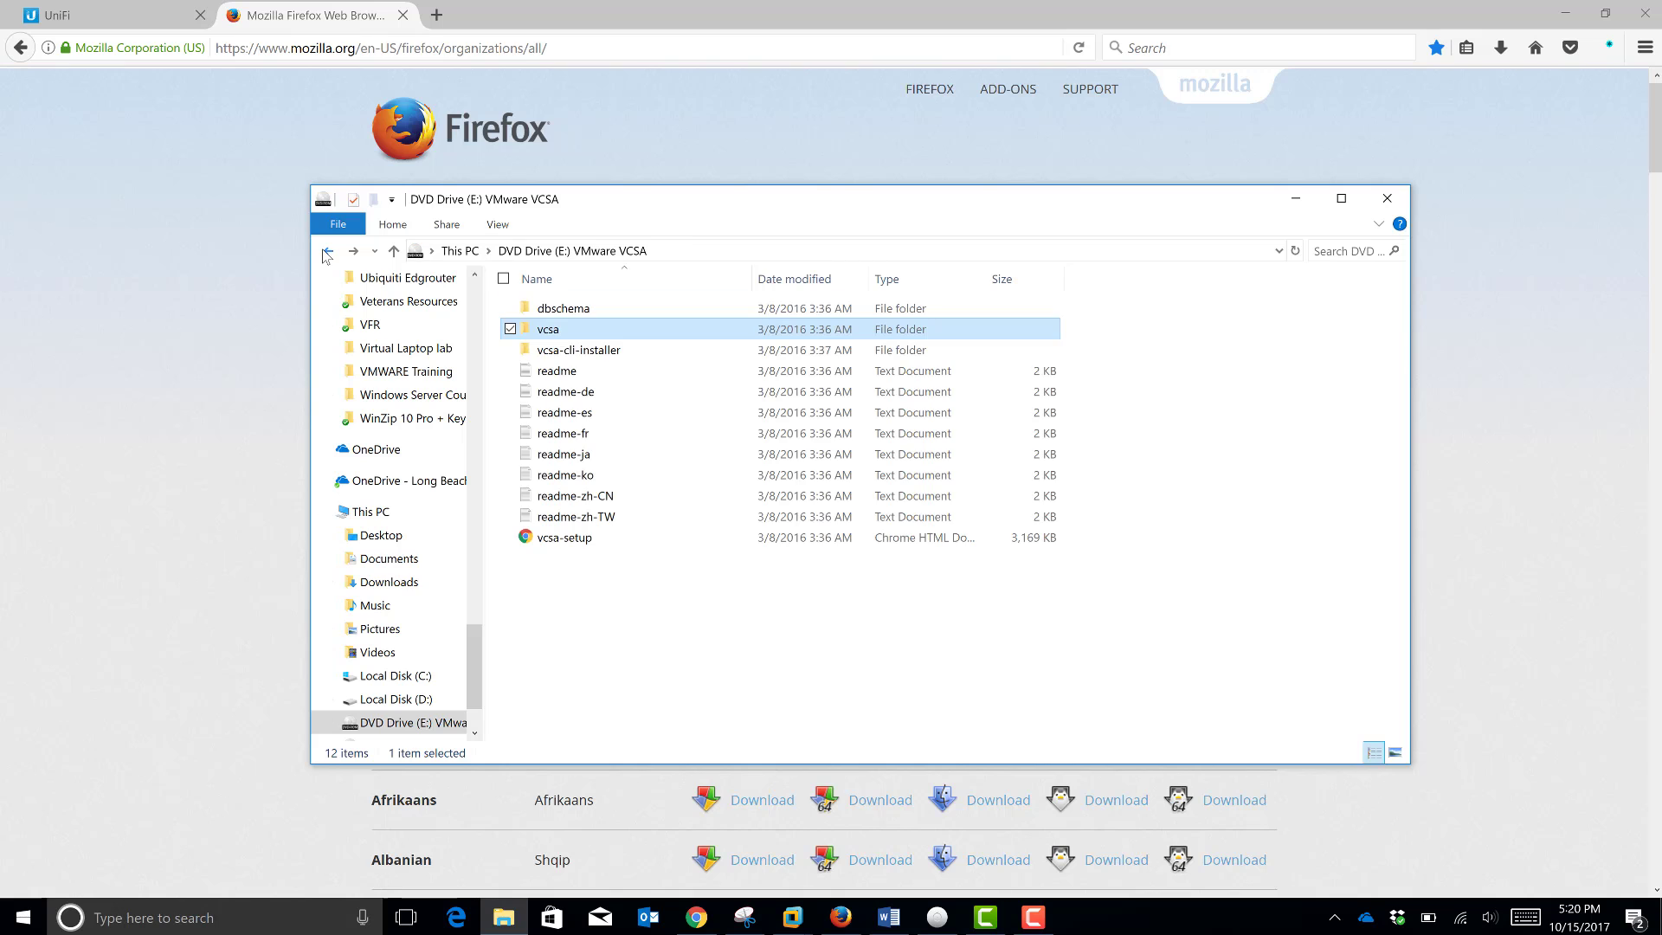
left_click(594, 540)
right_click(594, 544)
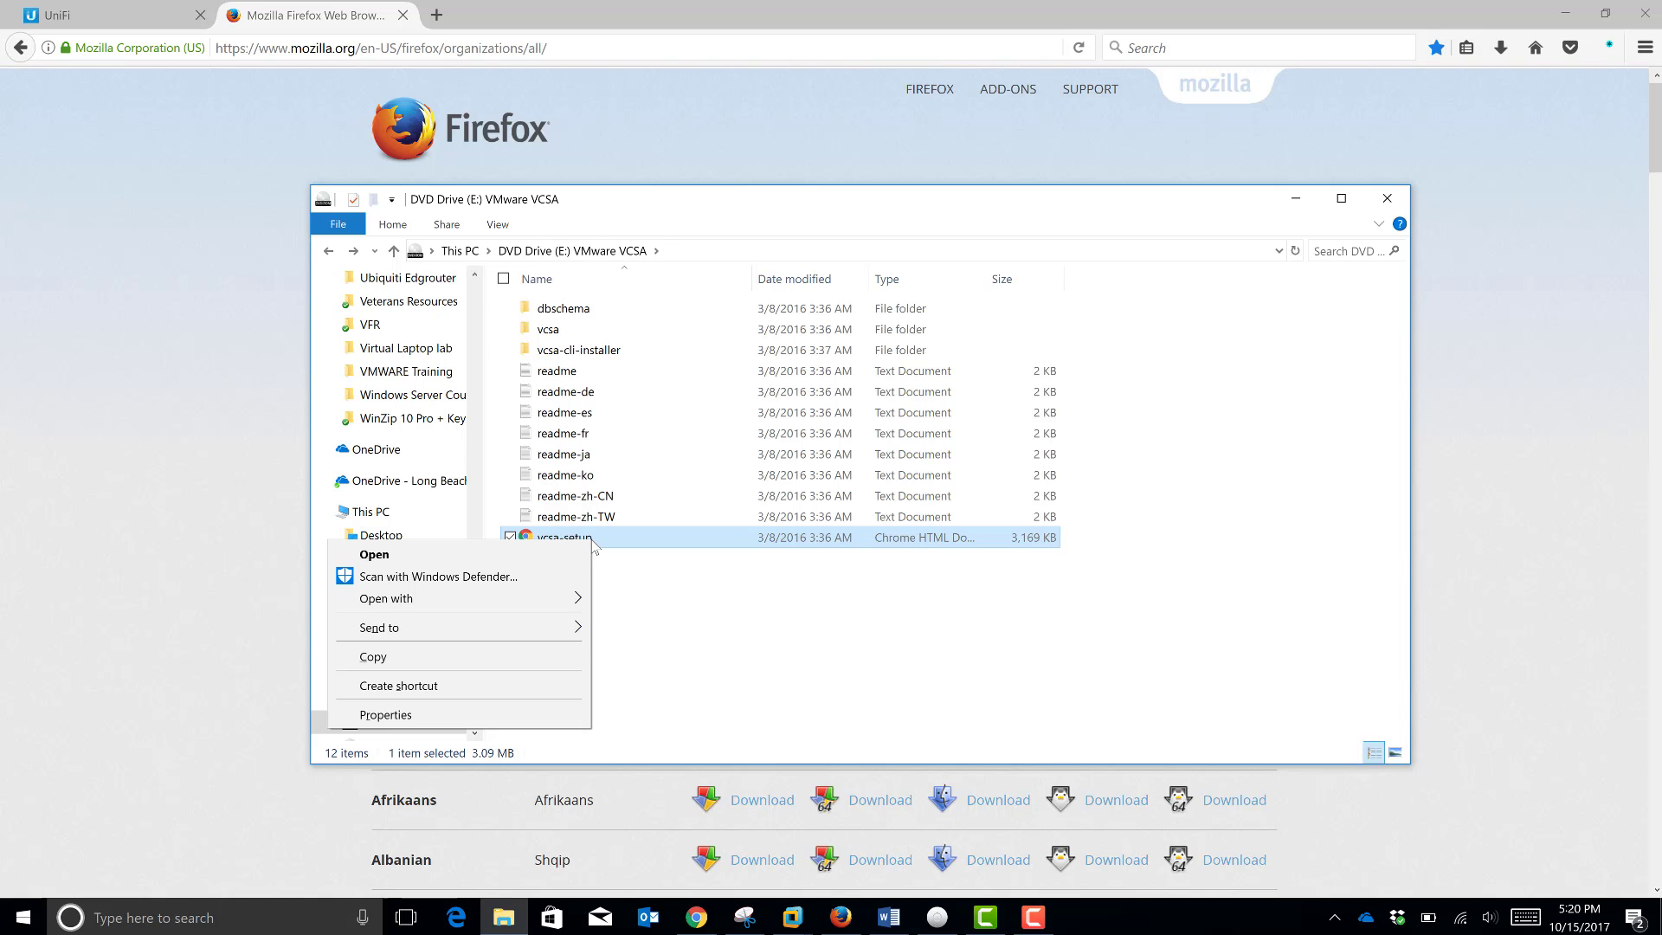
mouse_move(559, 606)
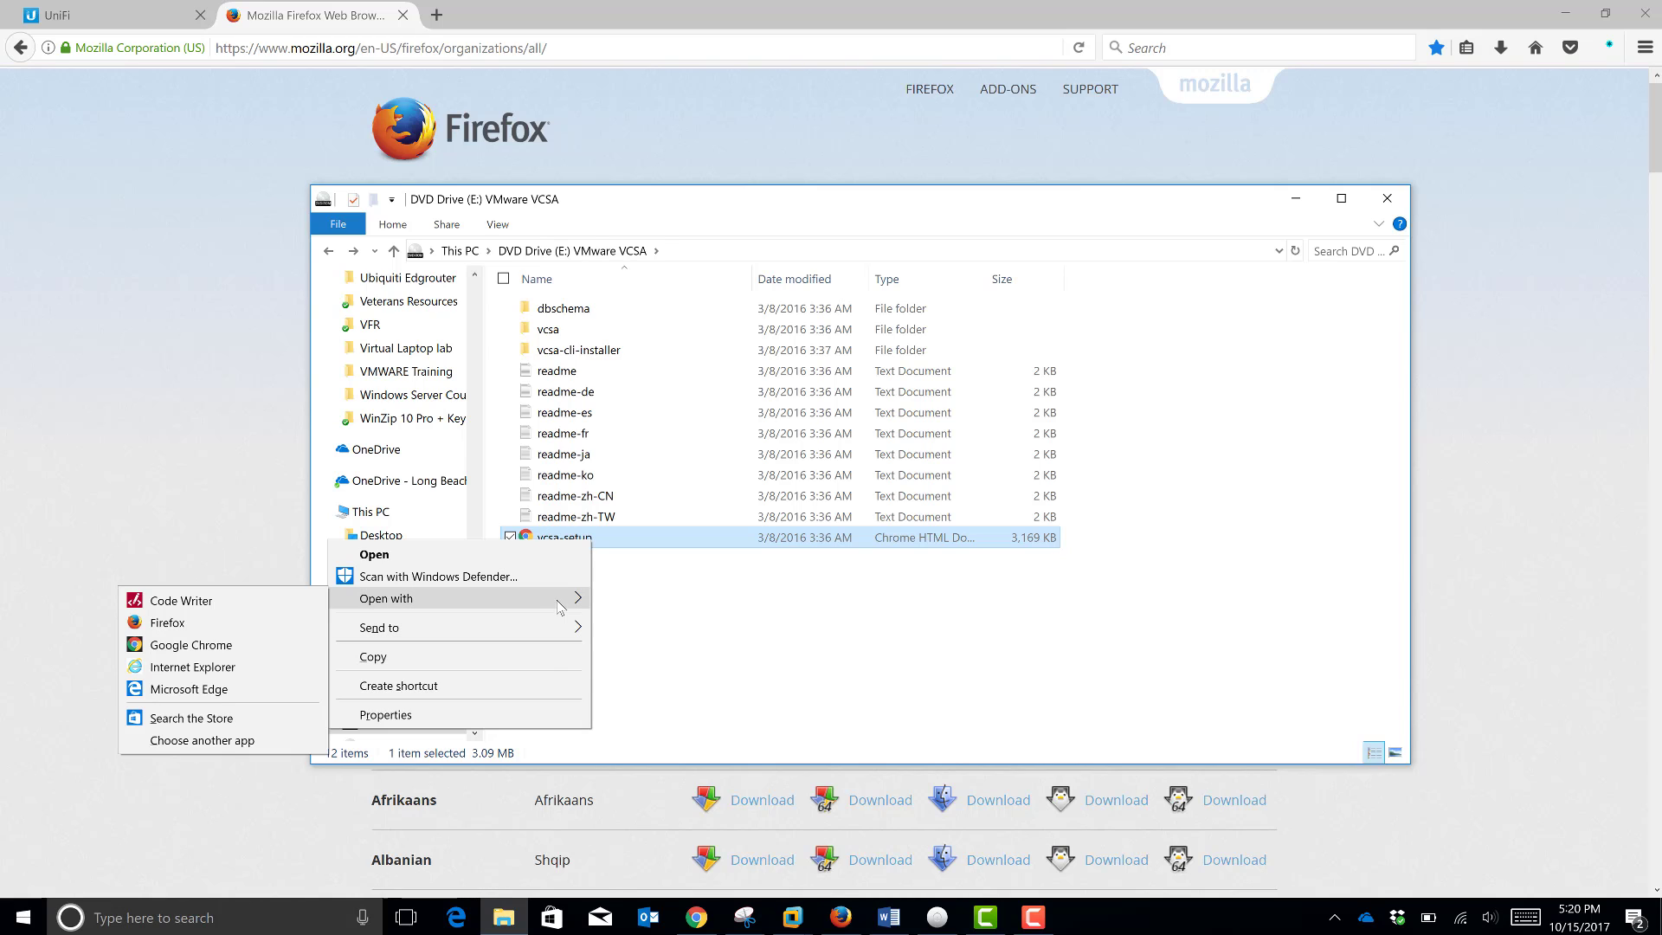
left_click(251, 668)
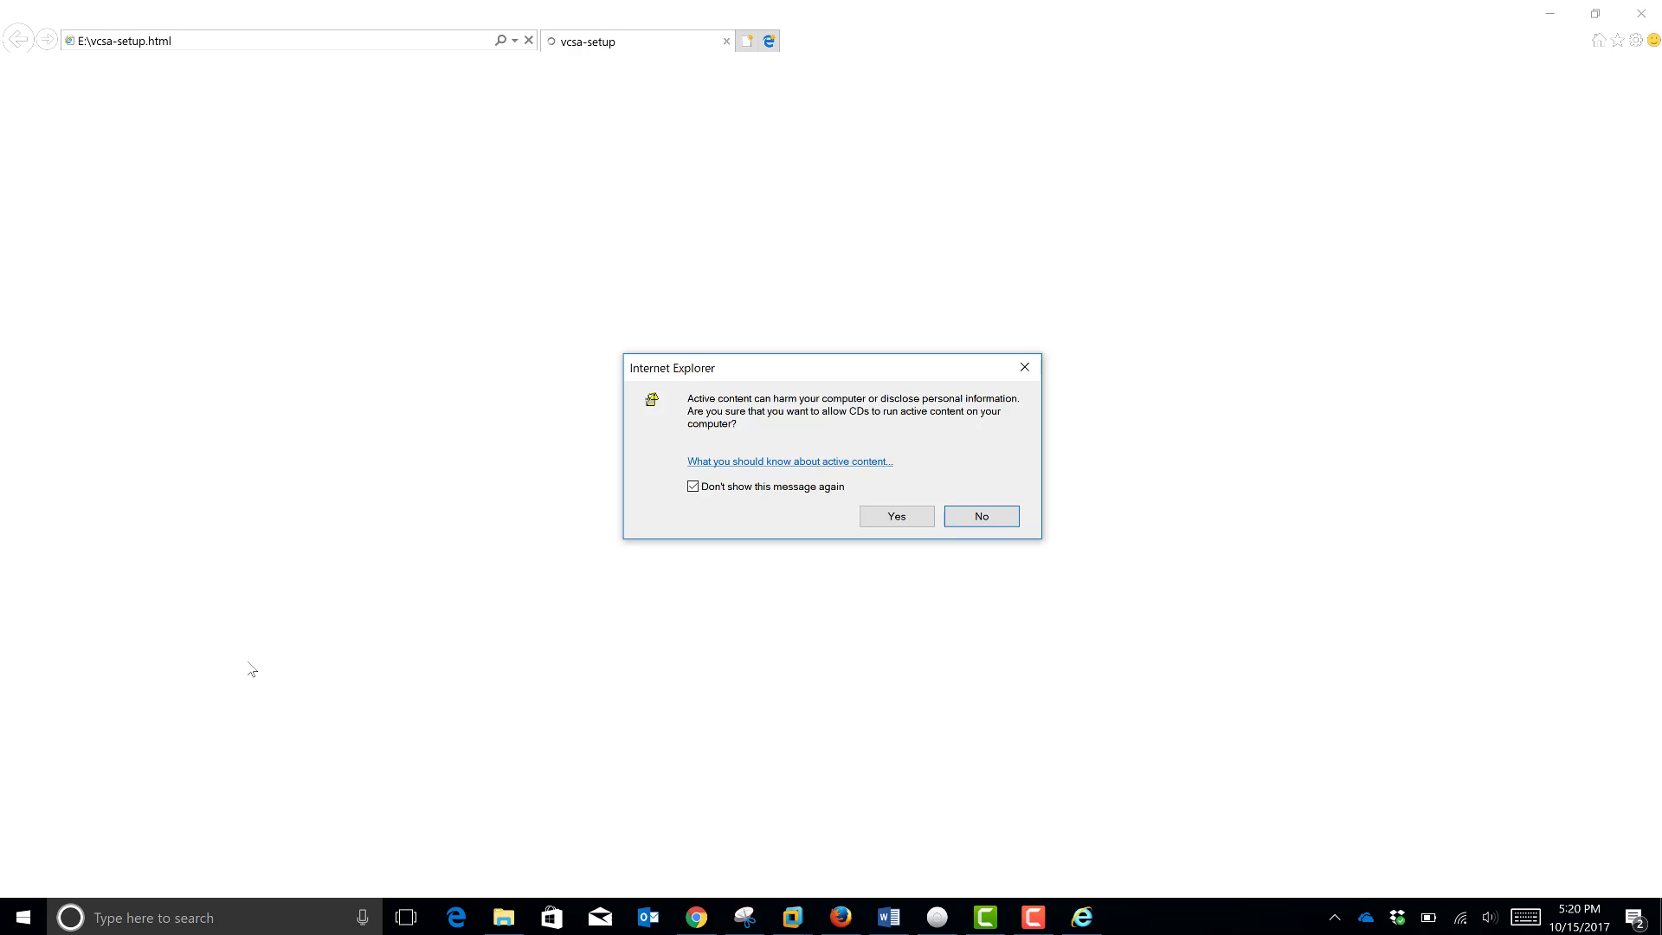
Step: Allow the CD's active content and grant the Client Integration Plug-in access
left_click(909, 511)
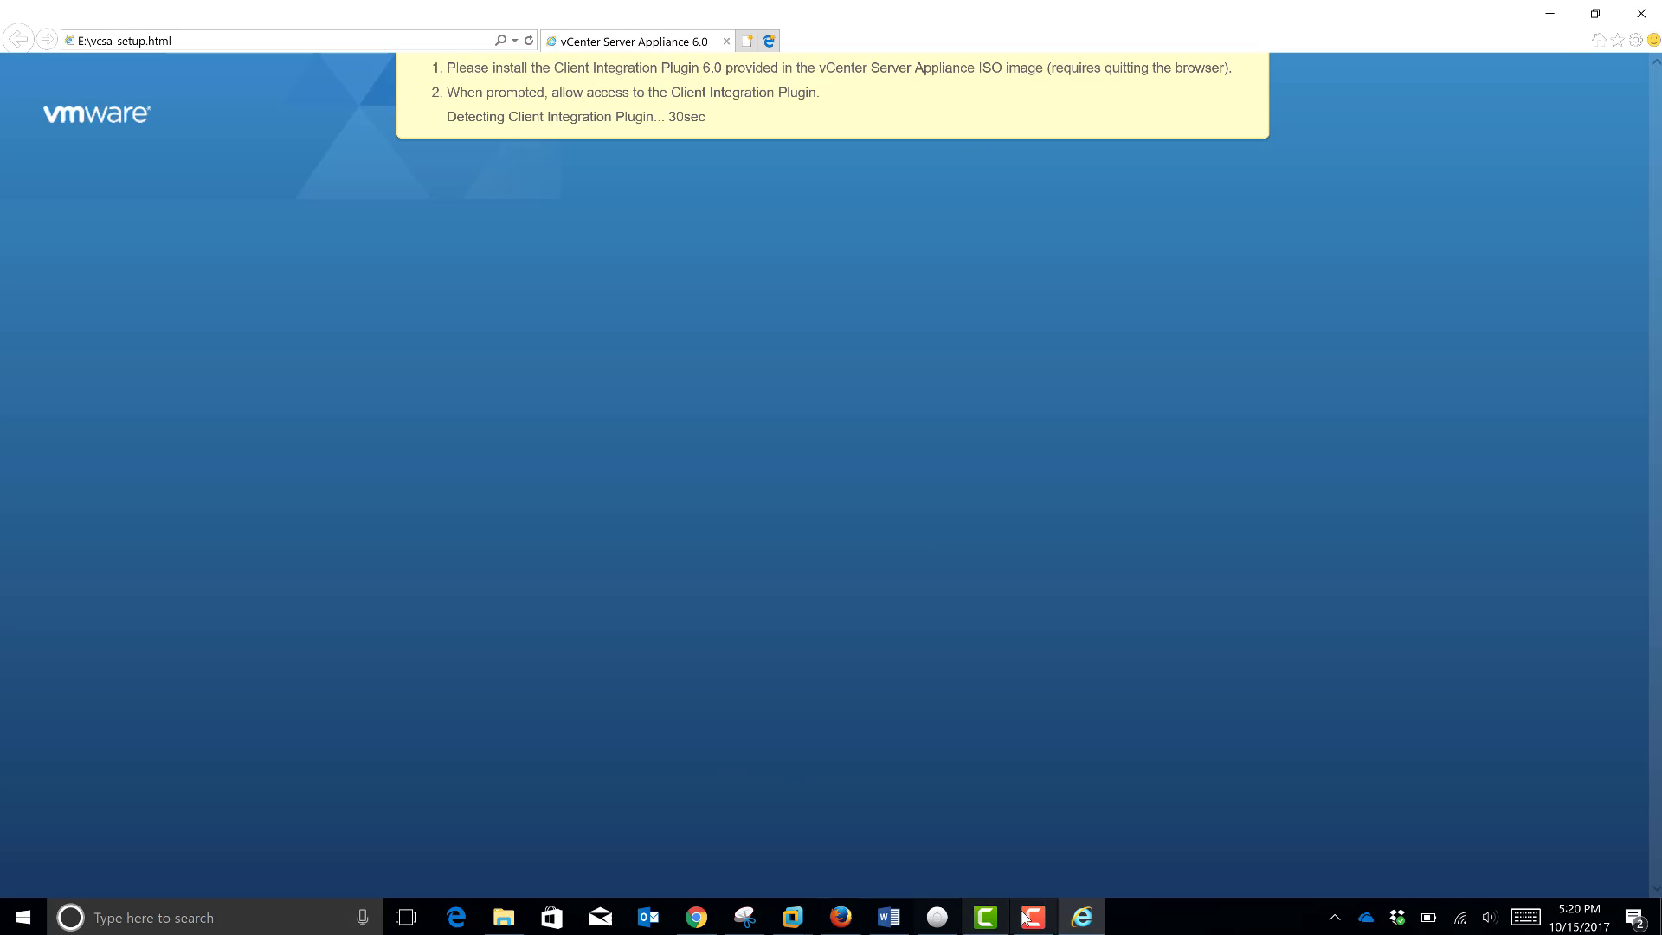
left_click(1025, 914)
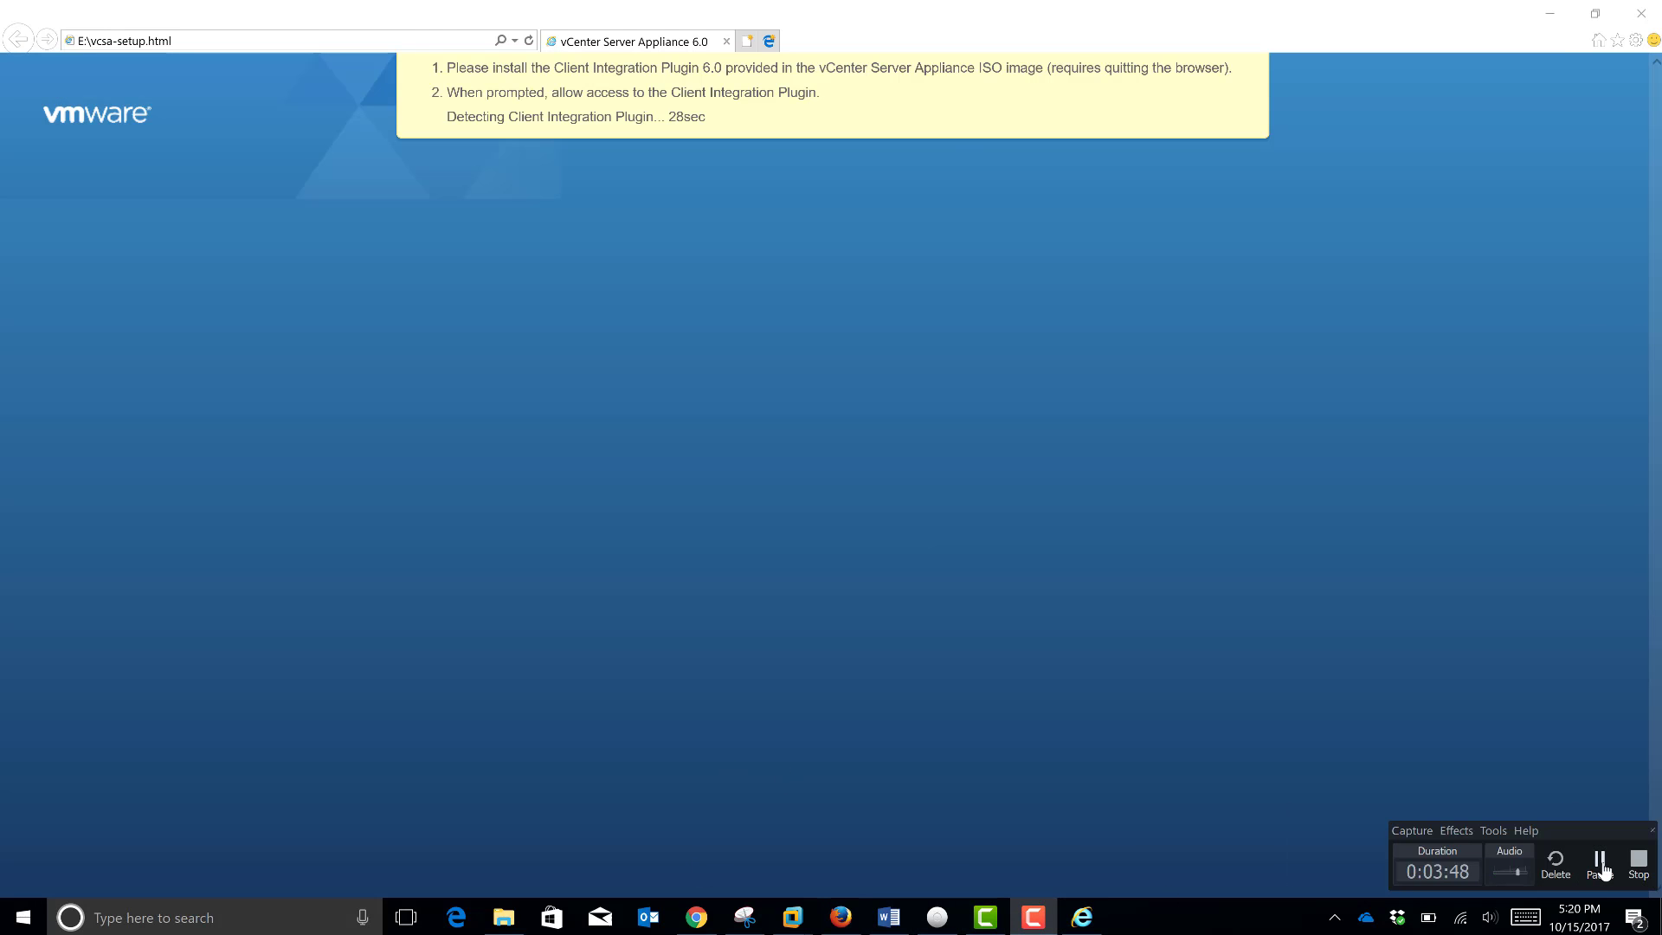
left_click(1602, 869)
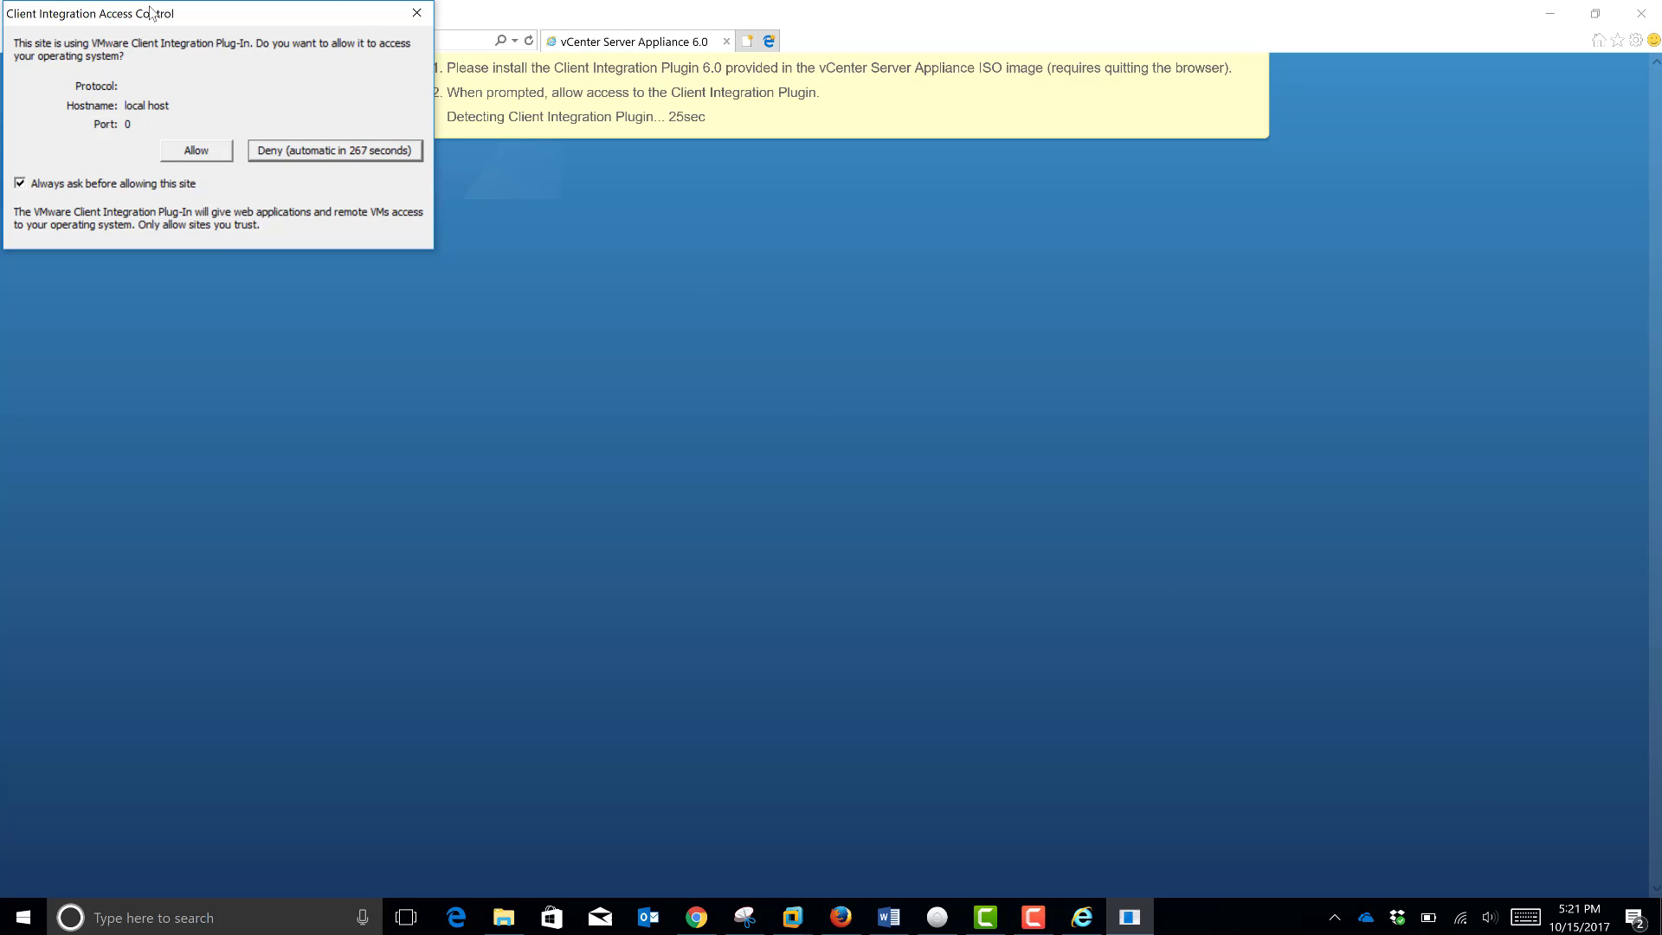
left_click_drag(325, 14, 363, 174)
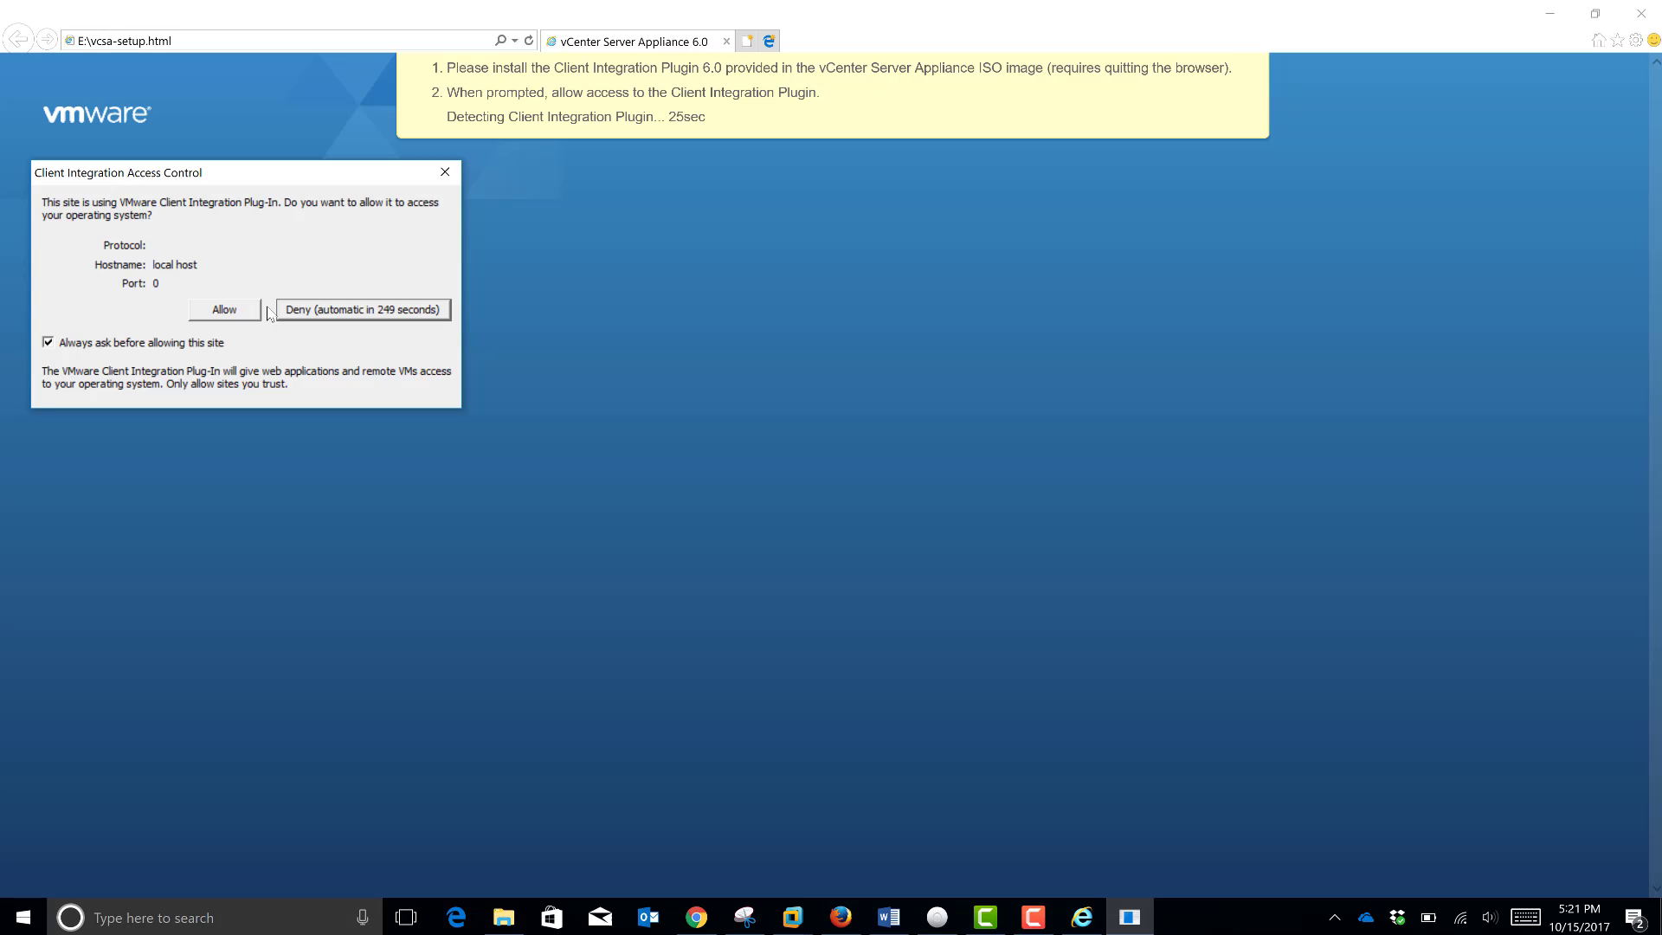
left_click(227, 313)
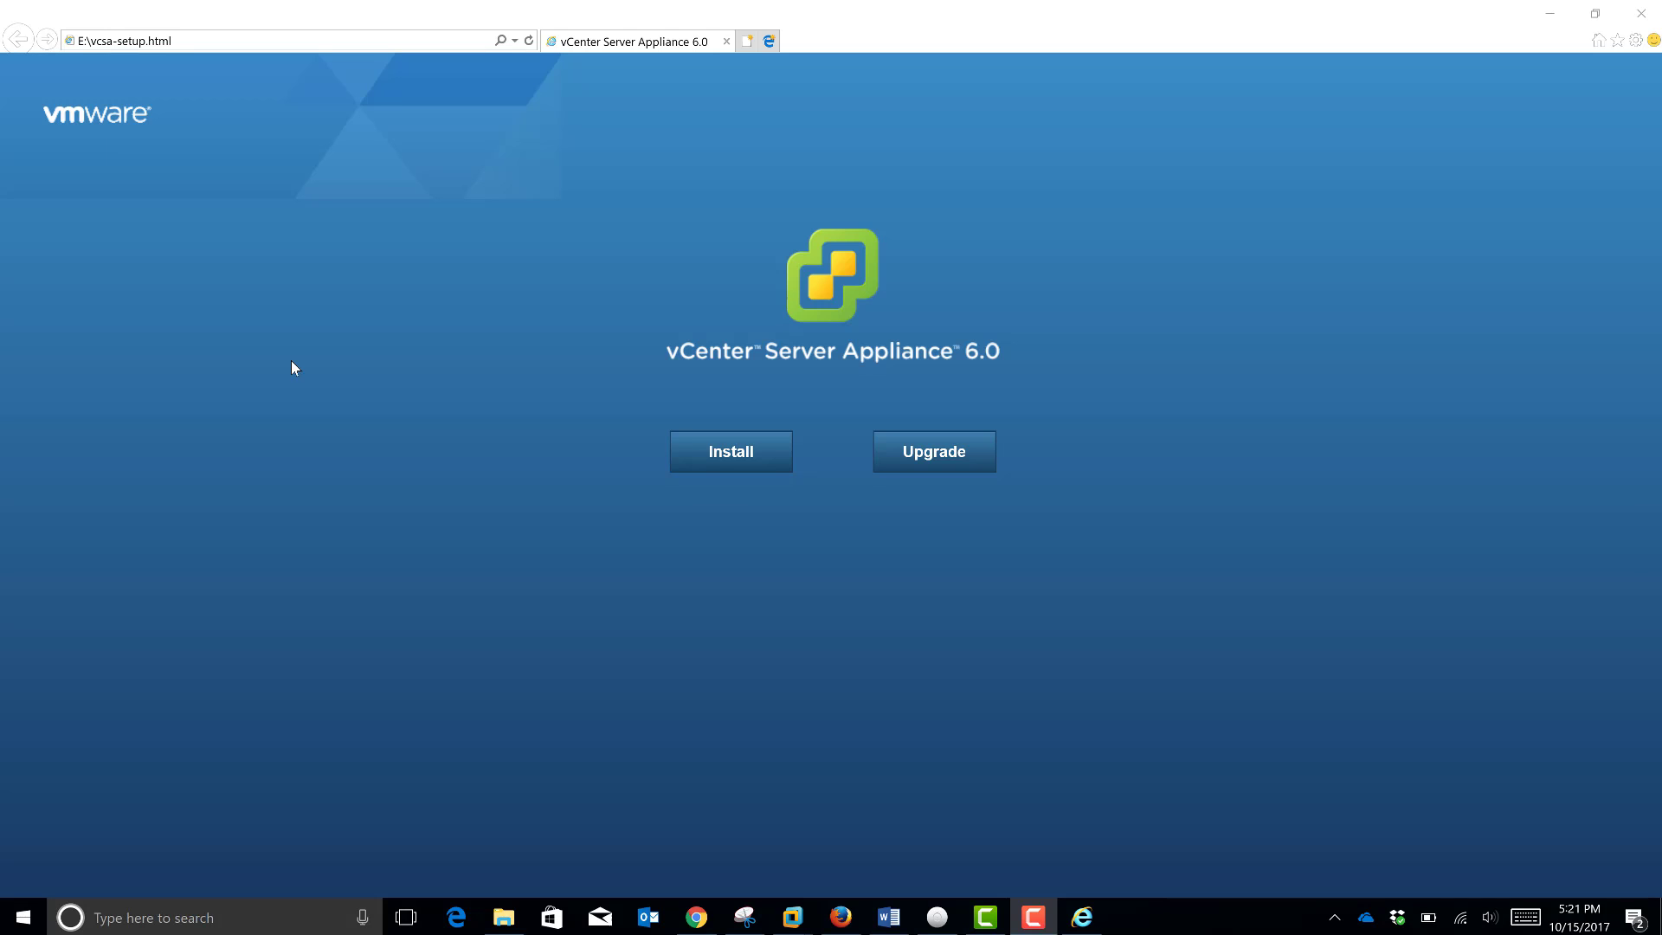
Step: Start a new install, accept the license agreement, then view the ESXi 6 Host 2 console
left_click(711, 469)
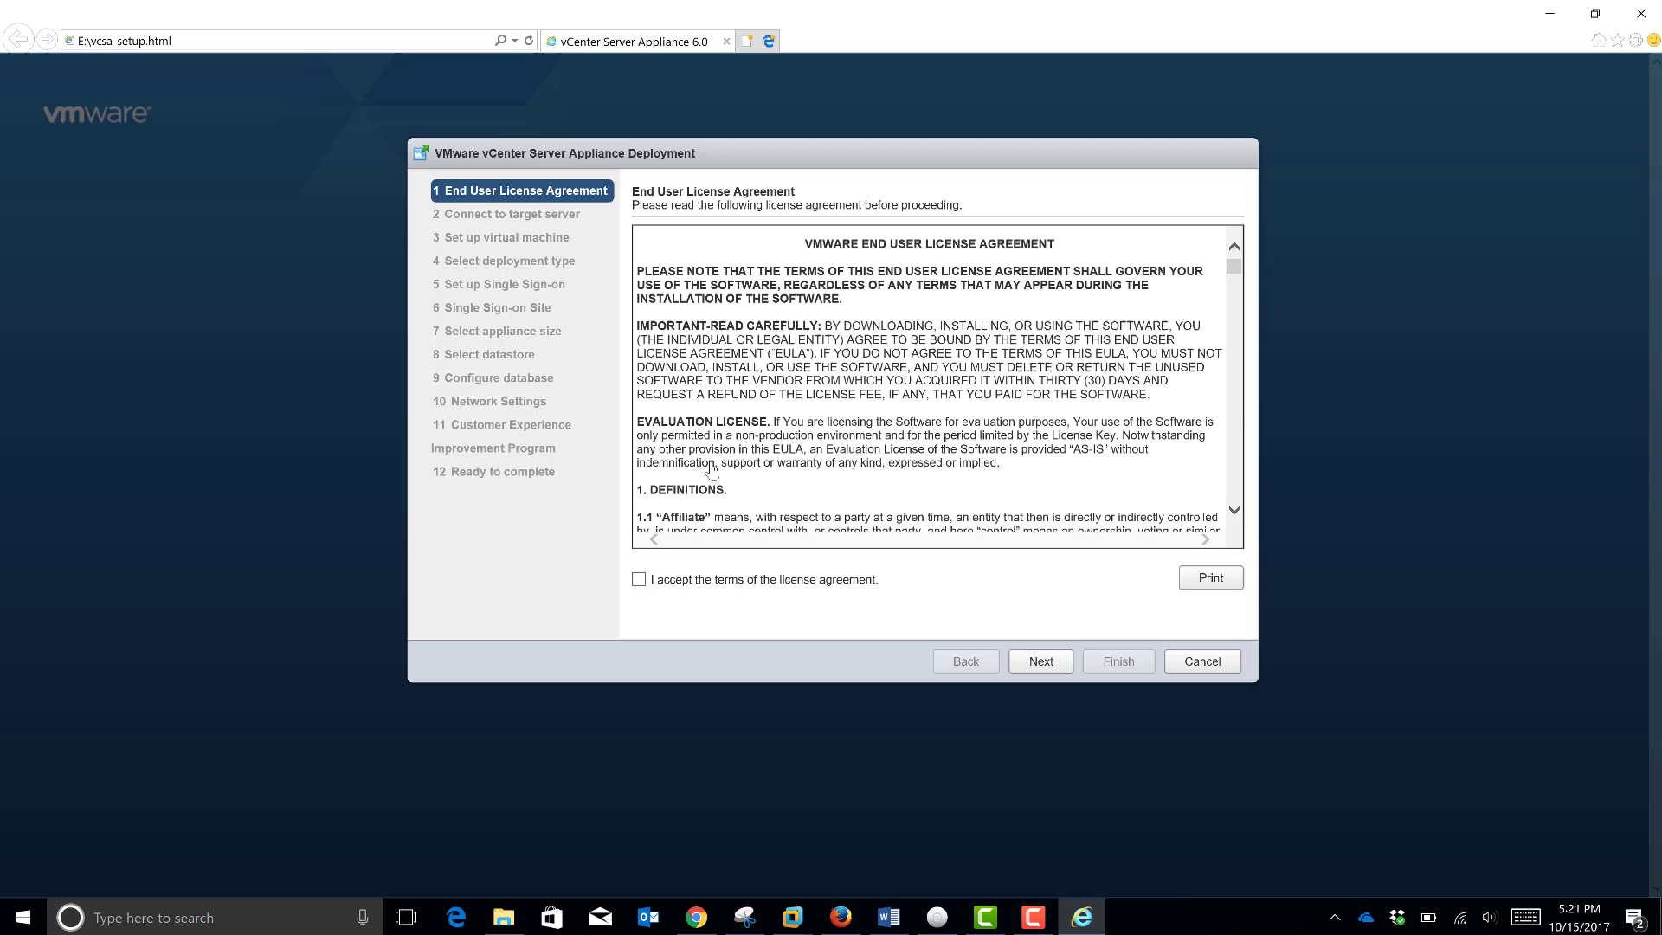
left_click(639, 579)
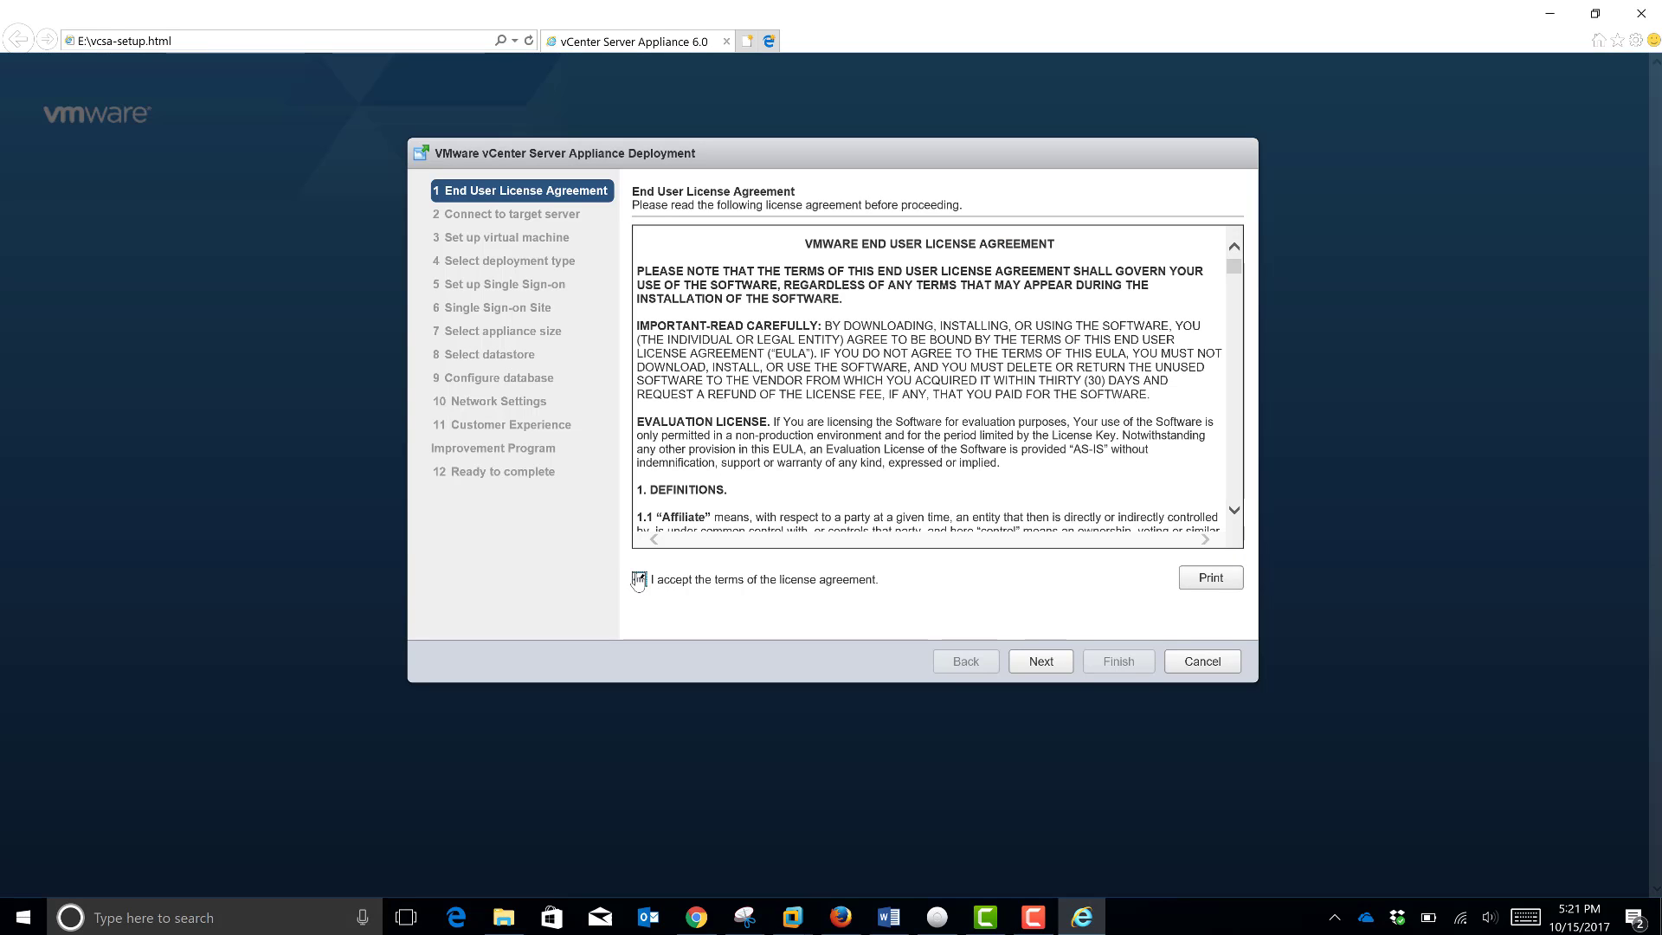
left_click(1072, 668)
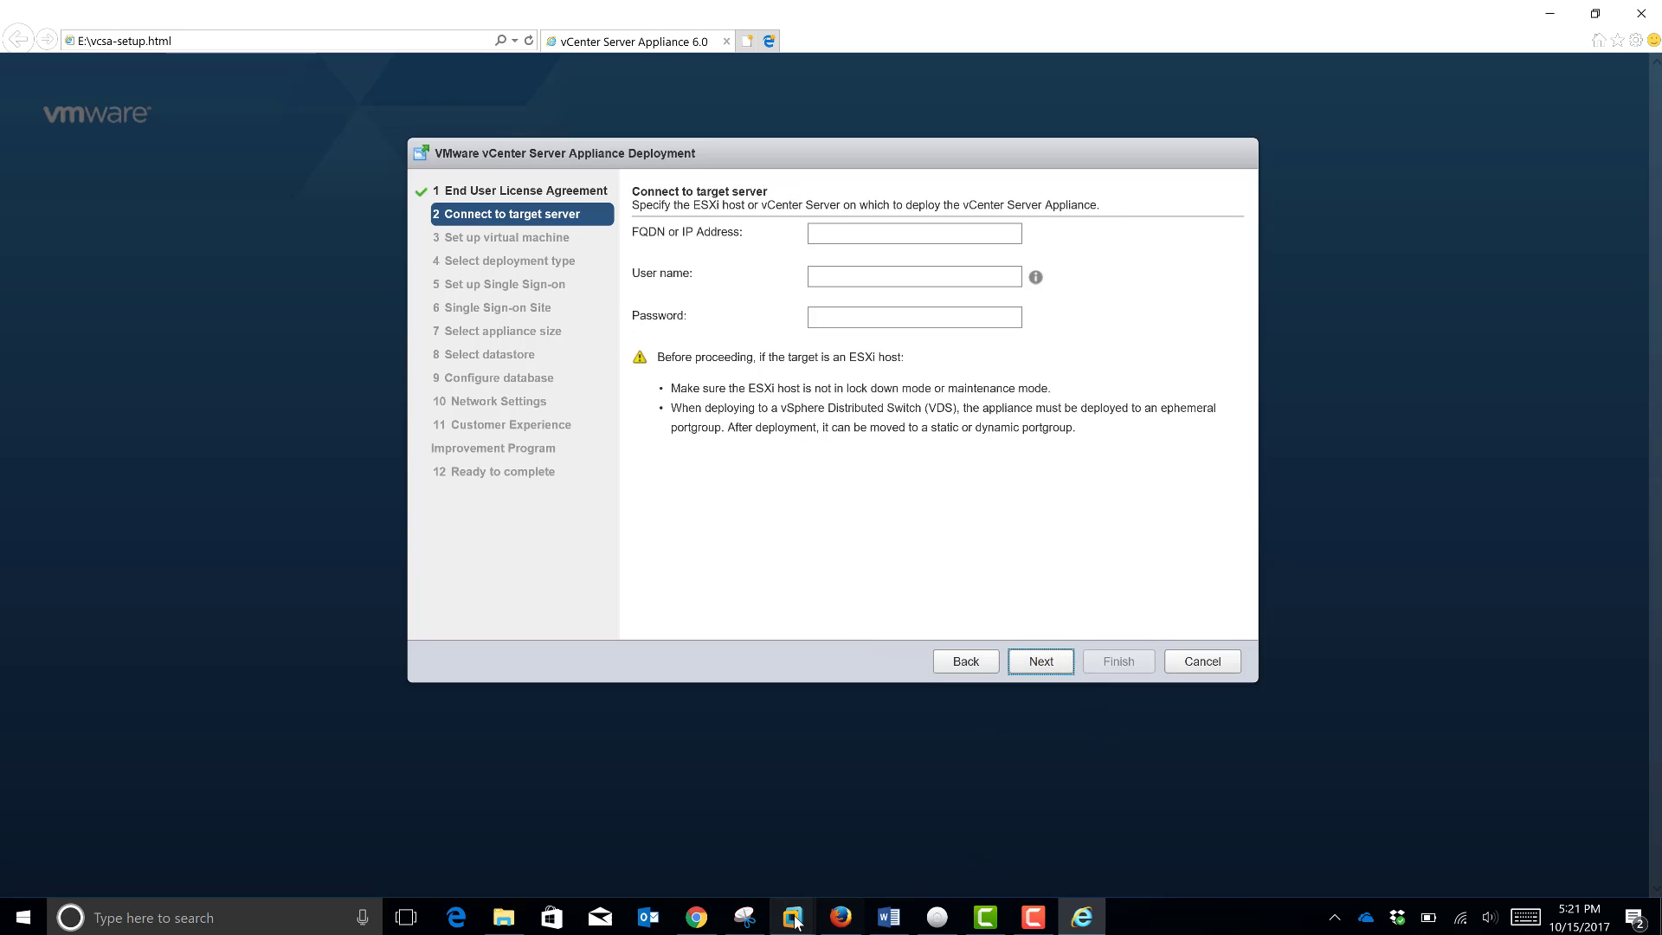
left_click(1028, 928)
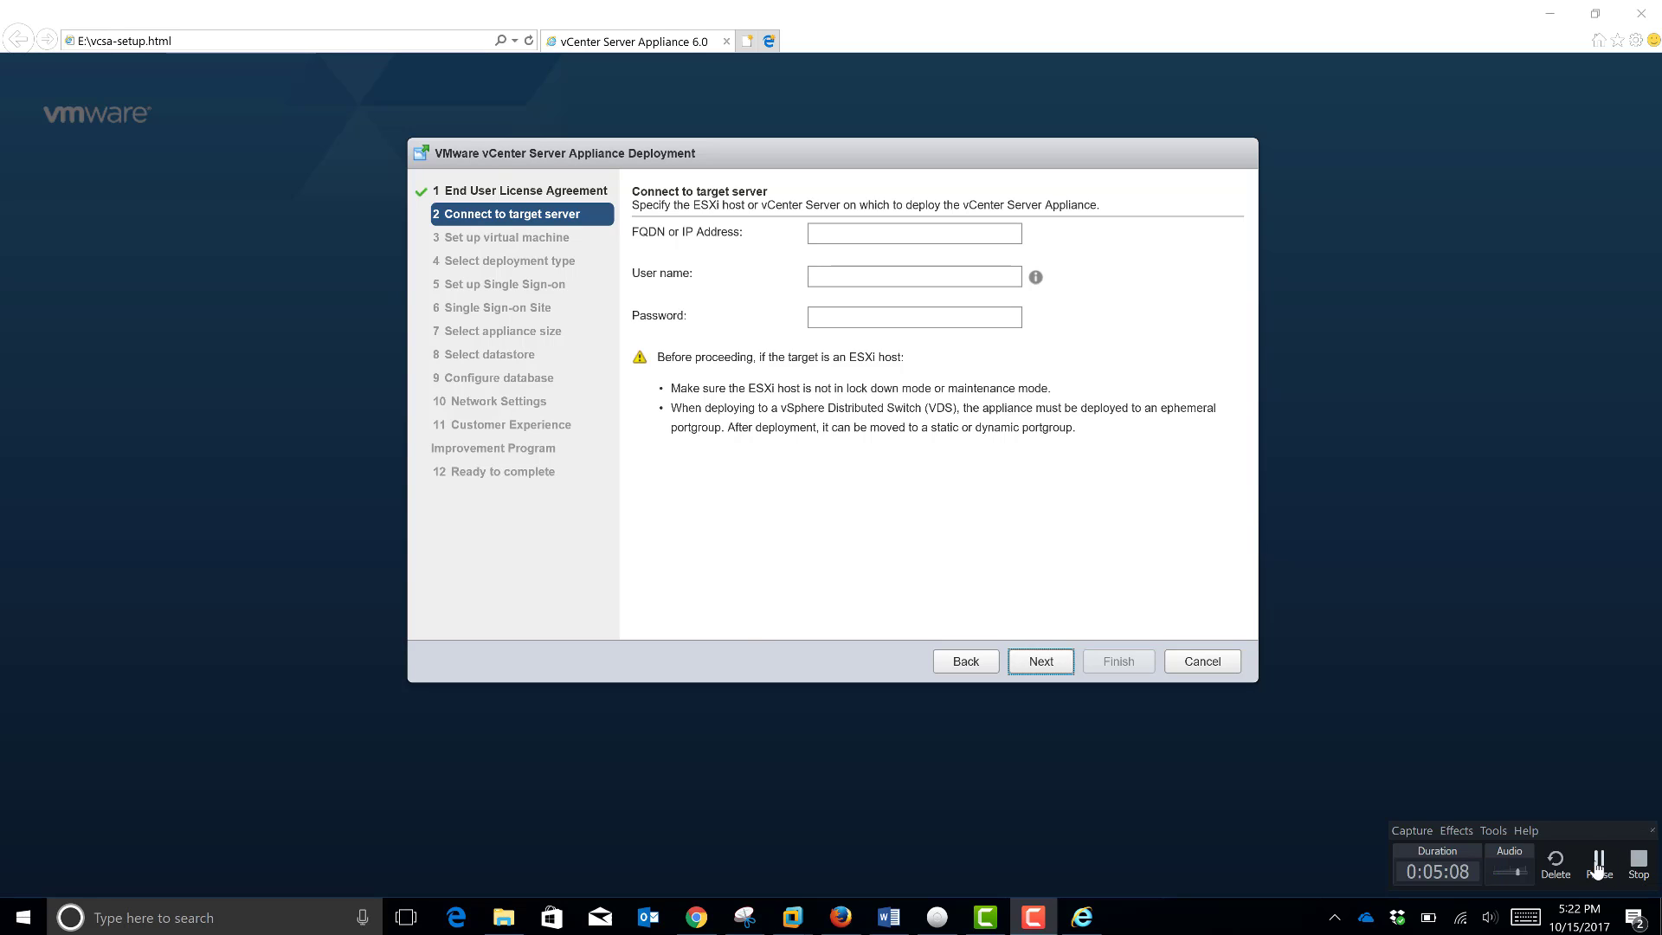
left_click(1600, 870)
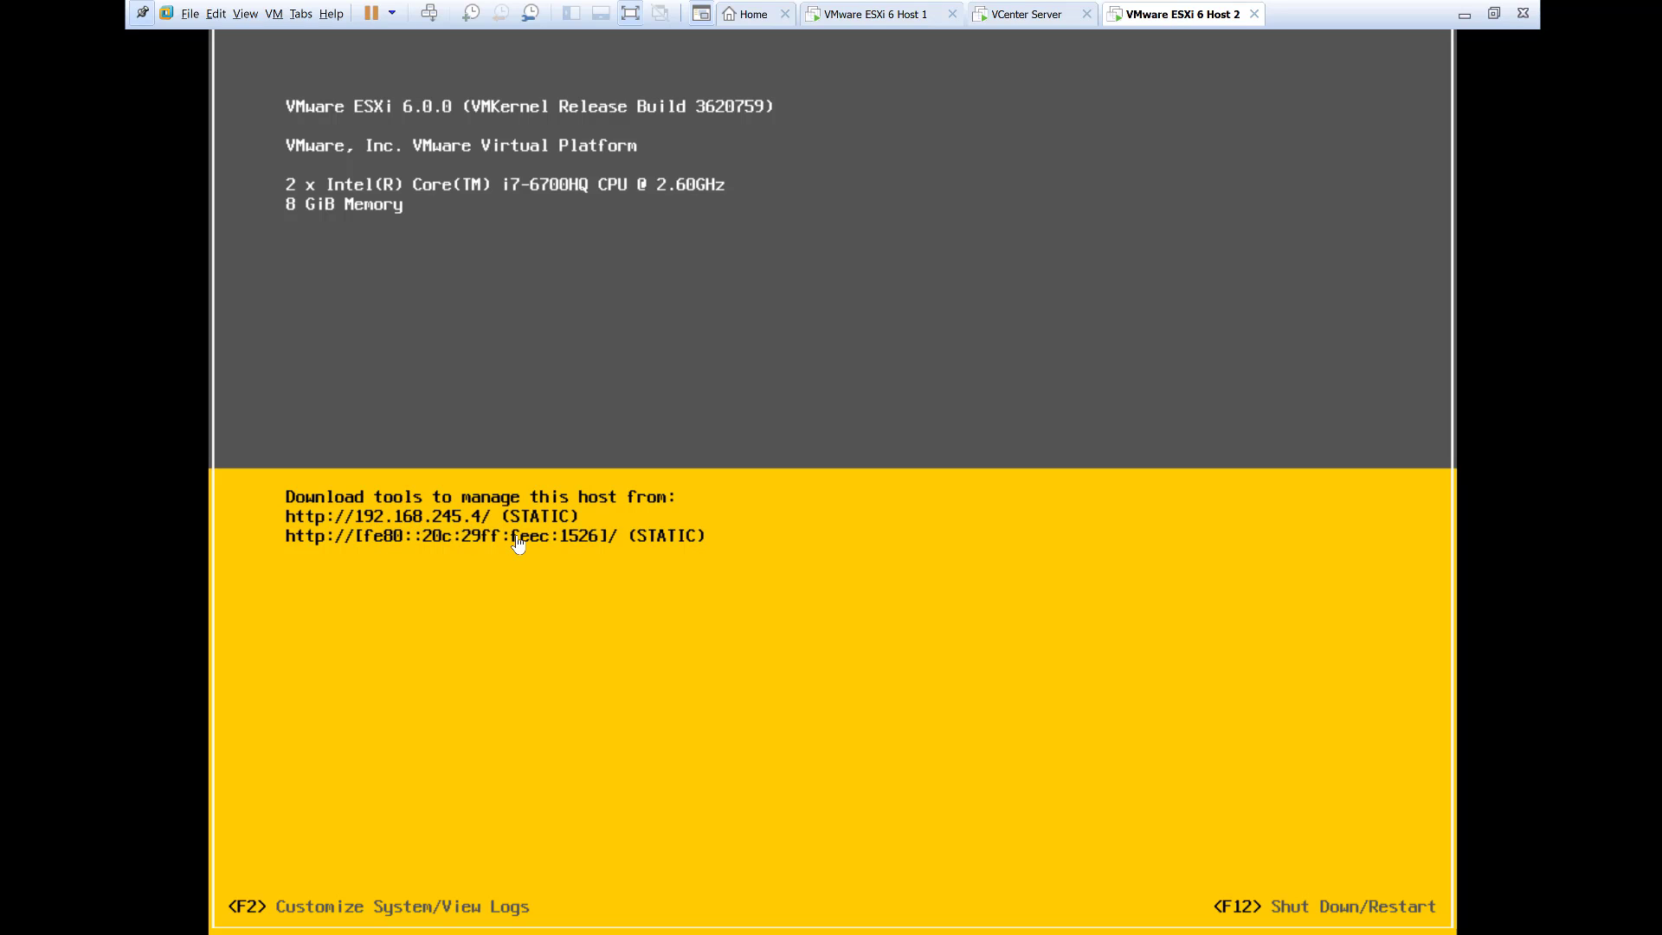
Step: Return to the Internet Explorer deployment wizard with host IP 192.168.245.4 noted
key("alt+Tab")
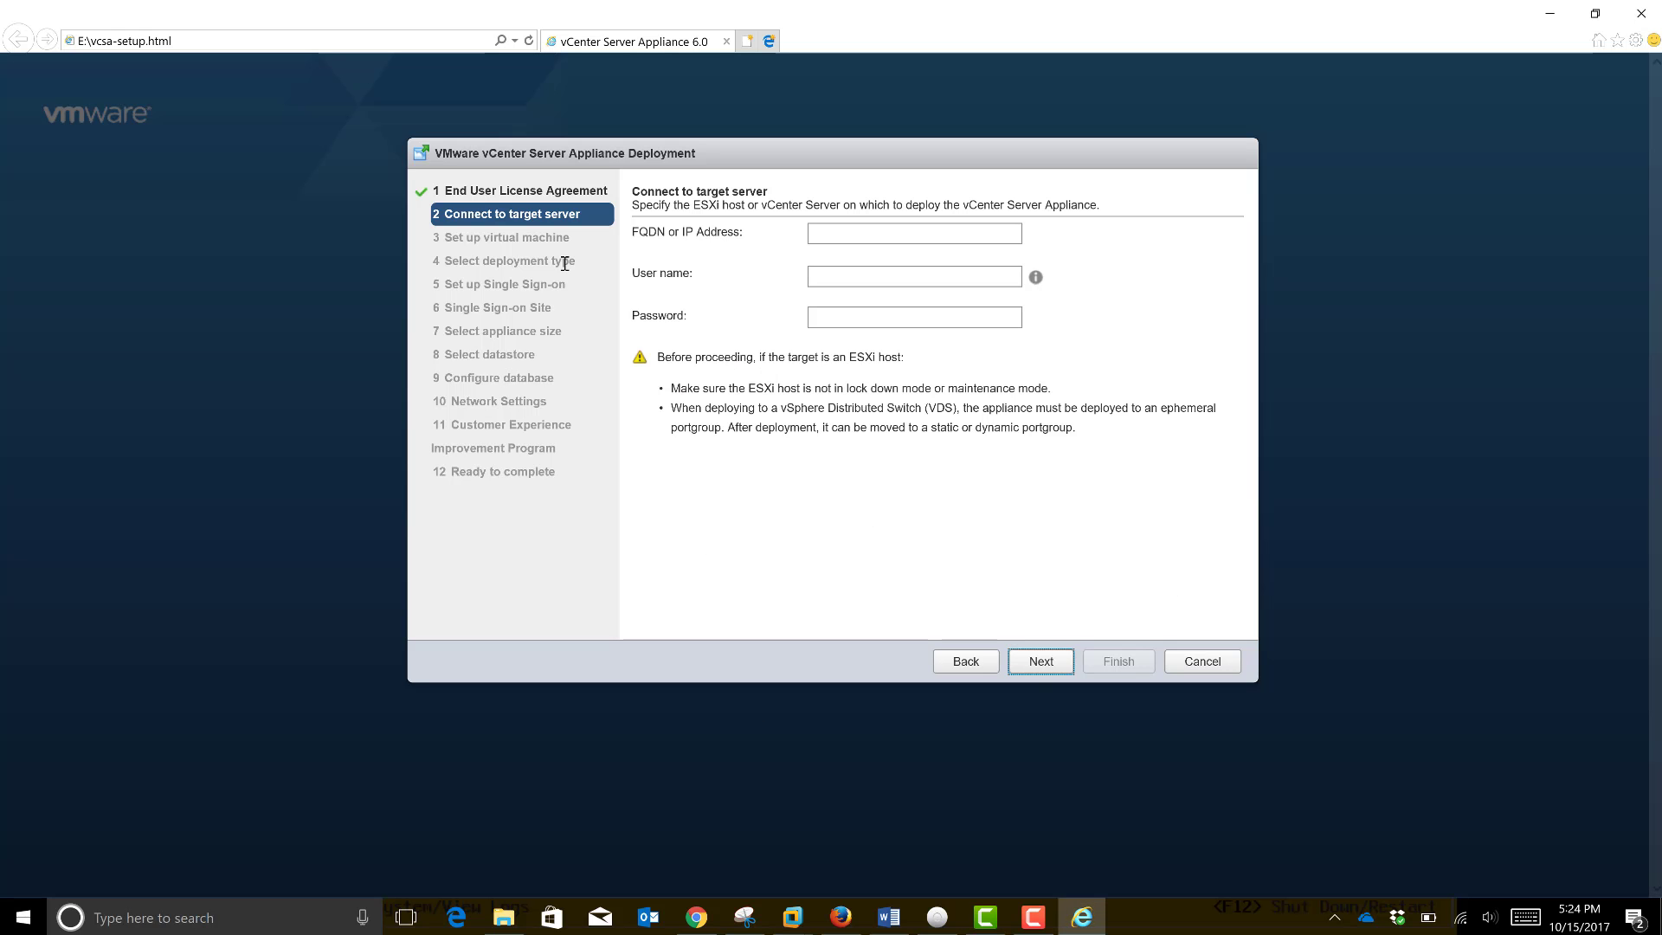
Step: Enter target server 192.168.245.4, user name root, and the host's password
left_click(831, 229)
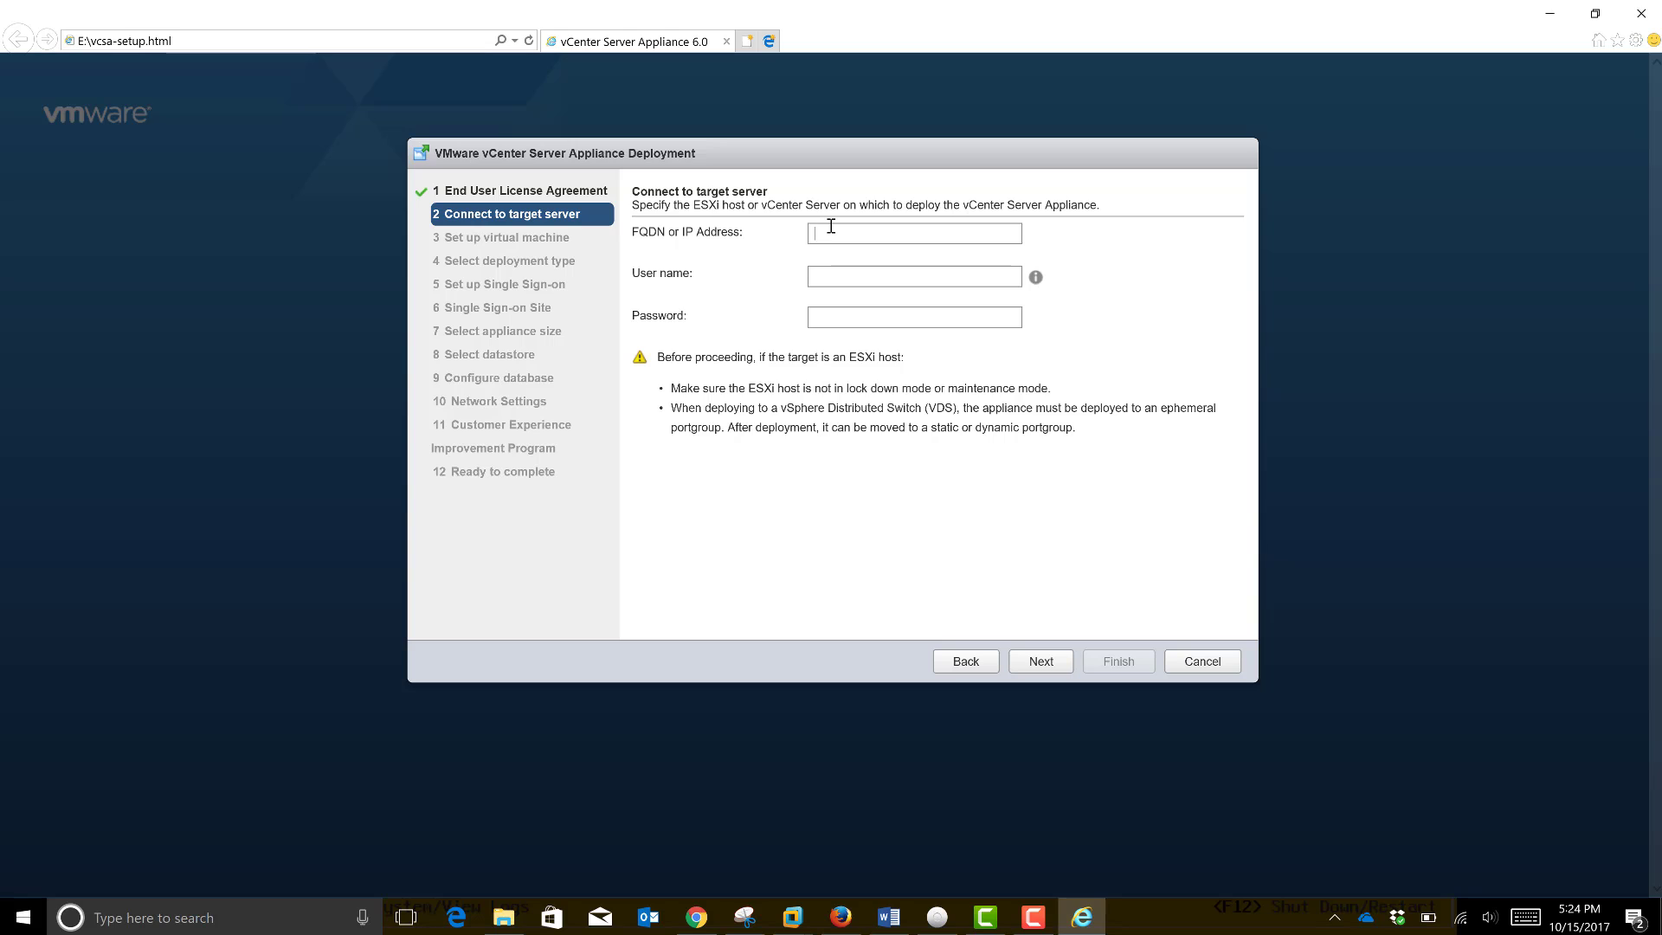
type("19")
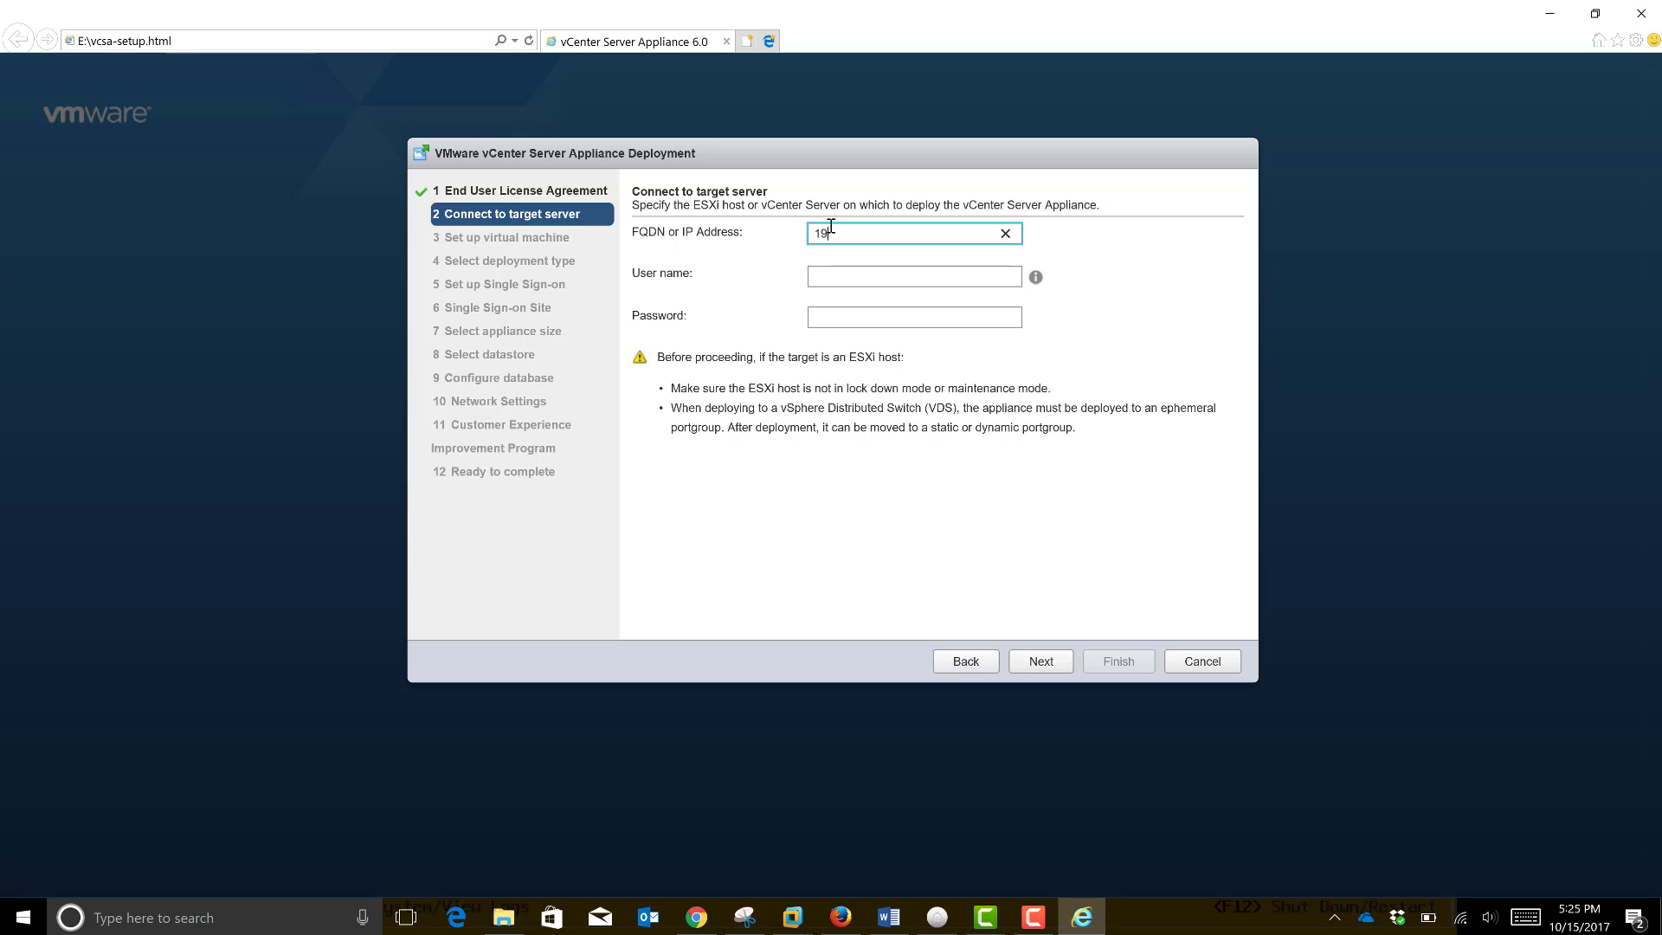
type("2.168.245.4")
left_click(853, 278)
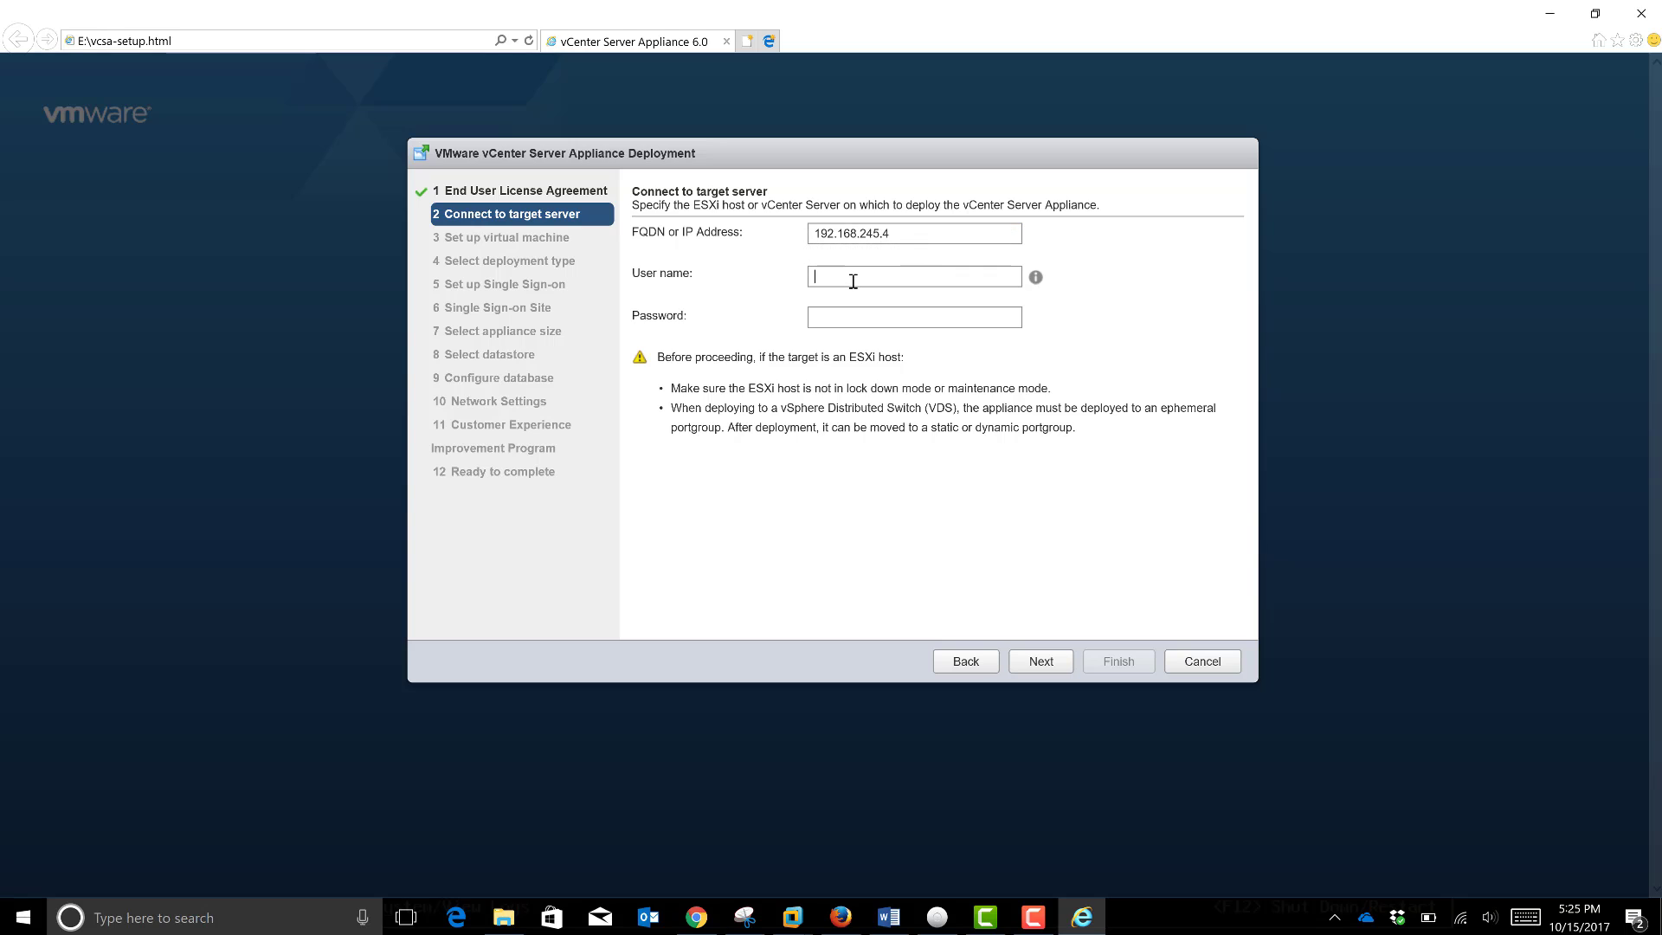
type("root")
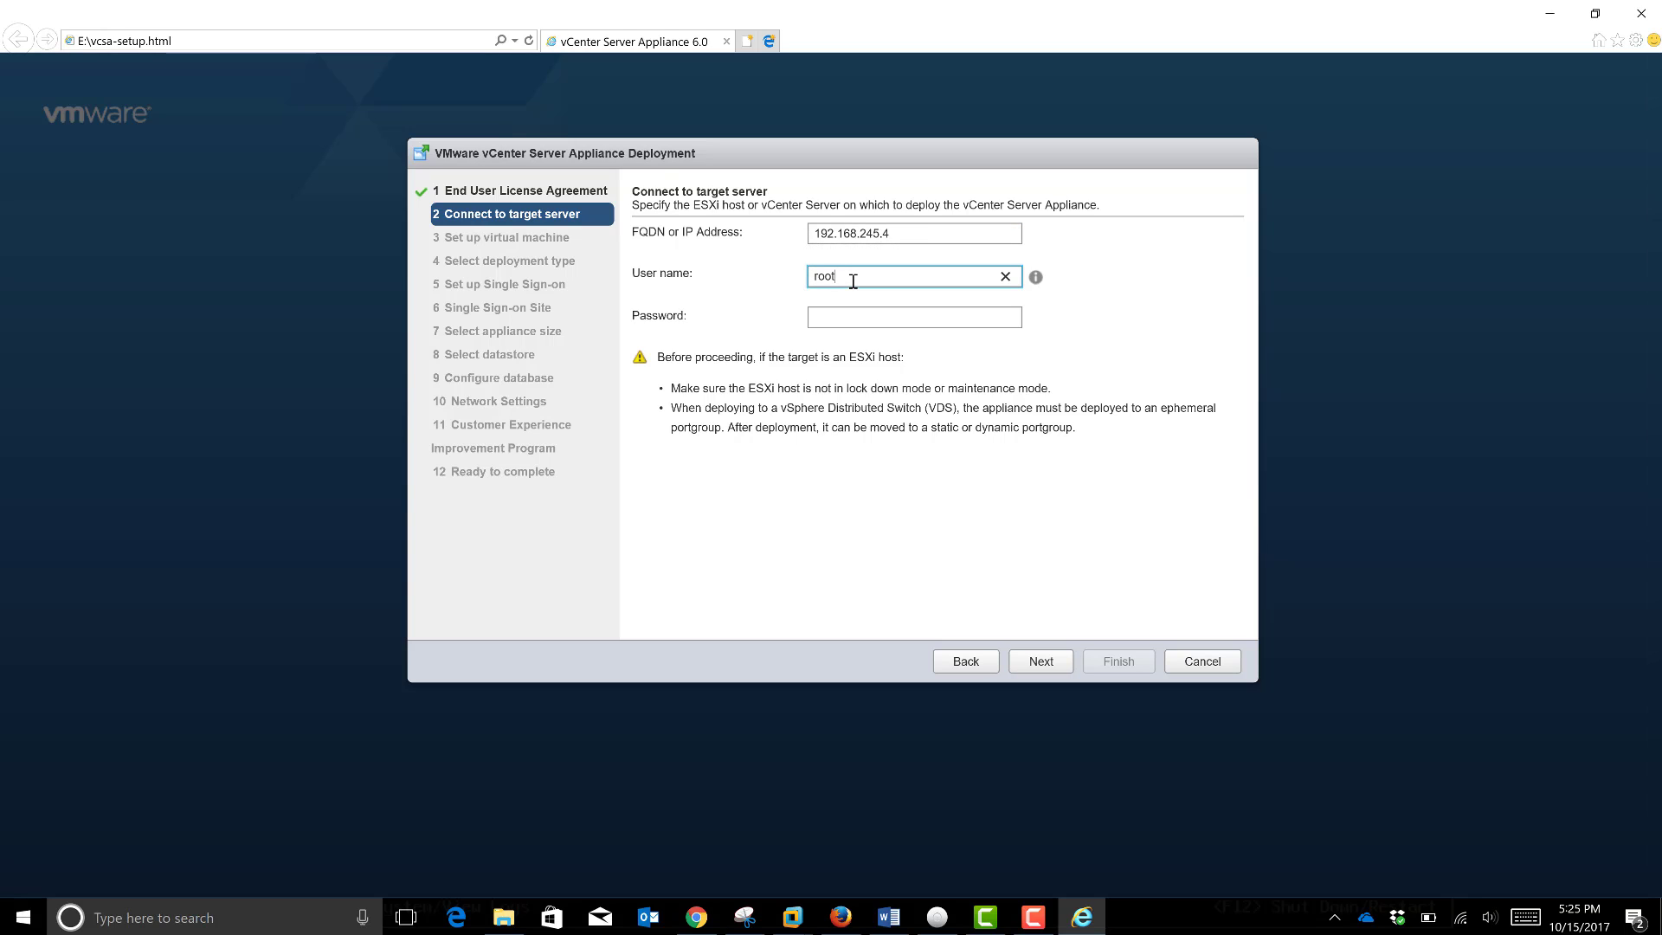
key("Tab")
type("****")
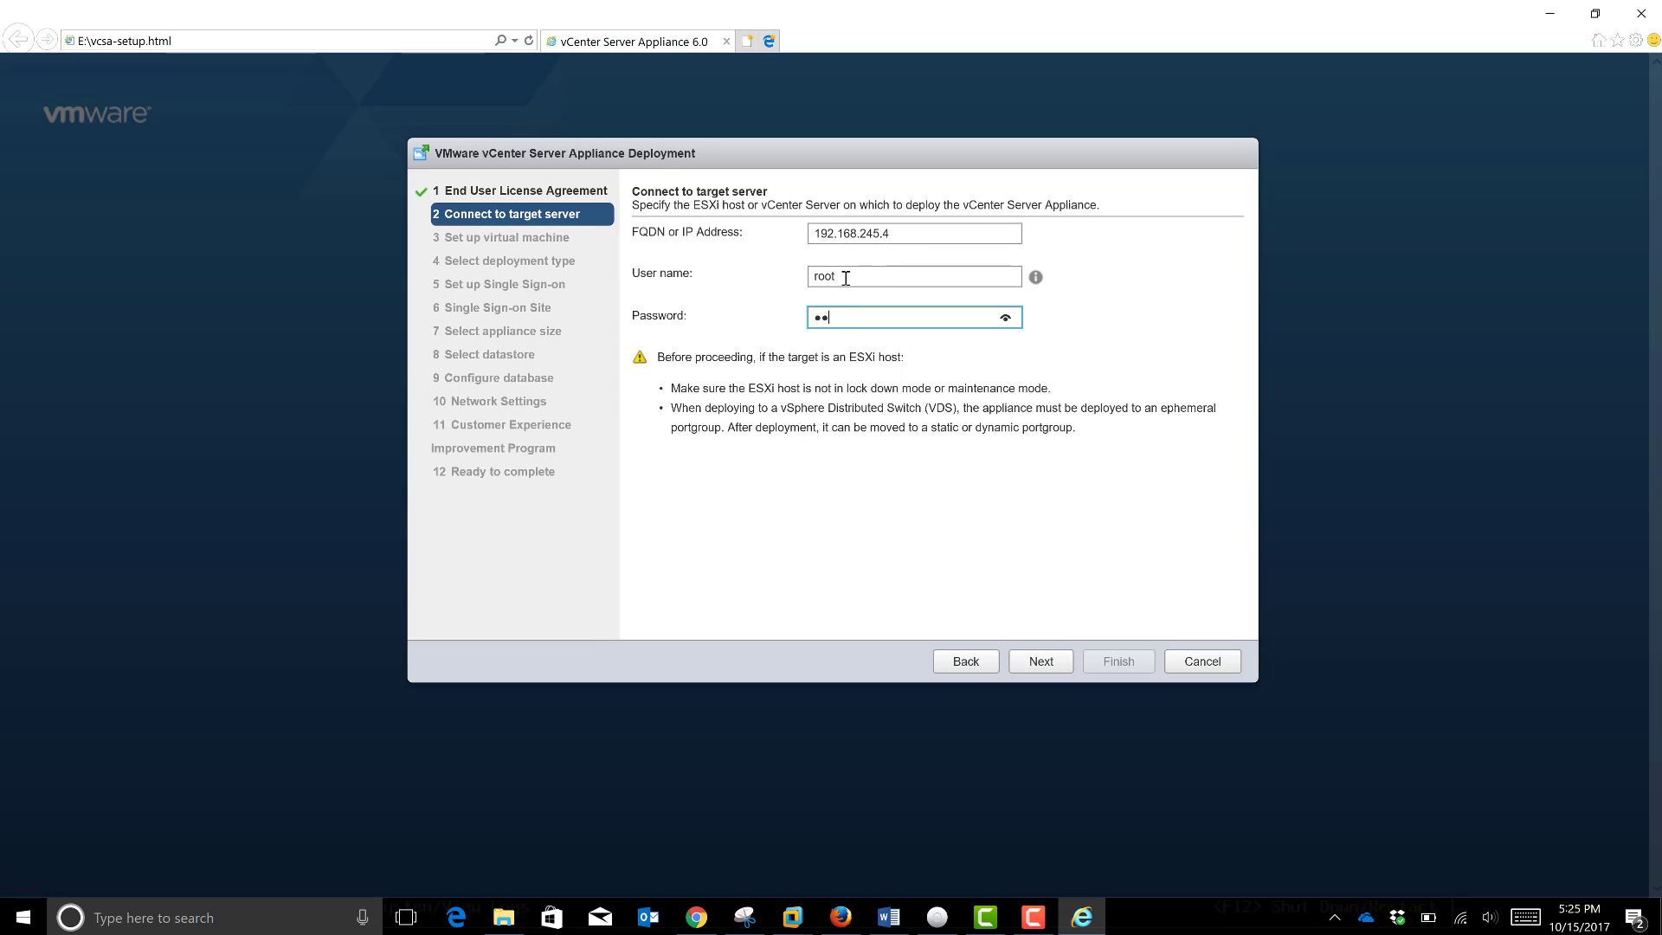
type("***")
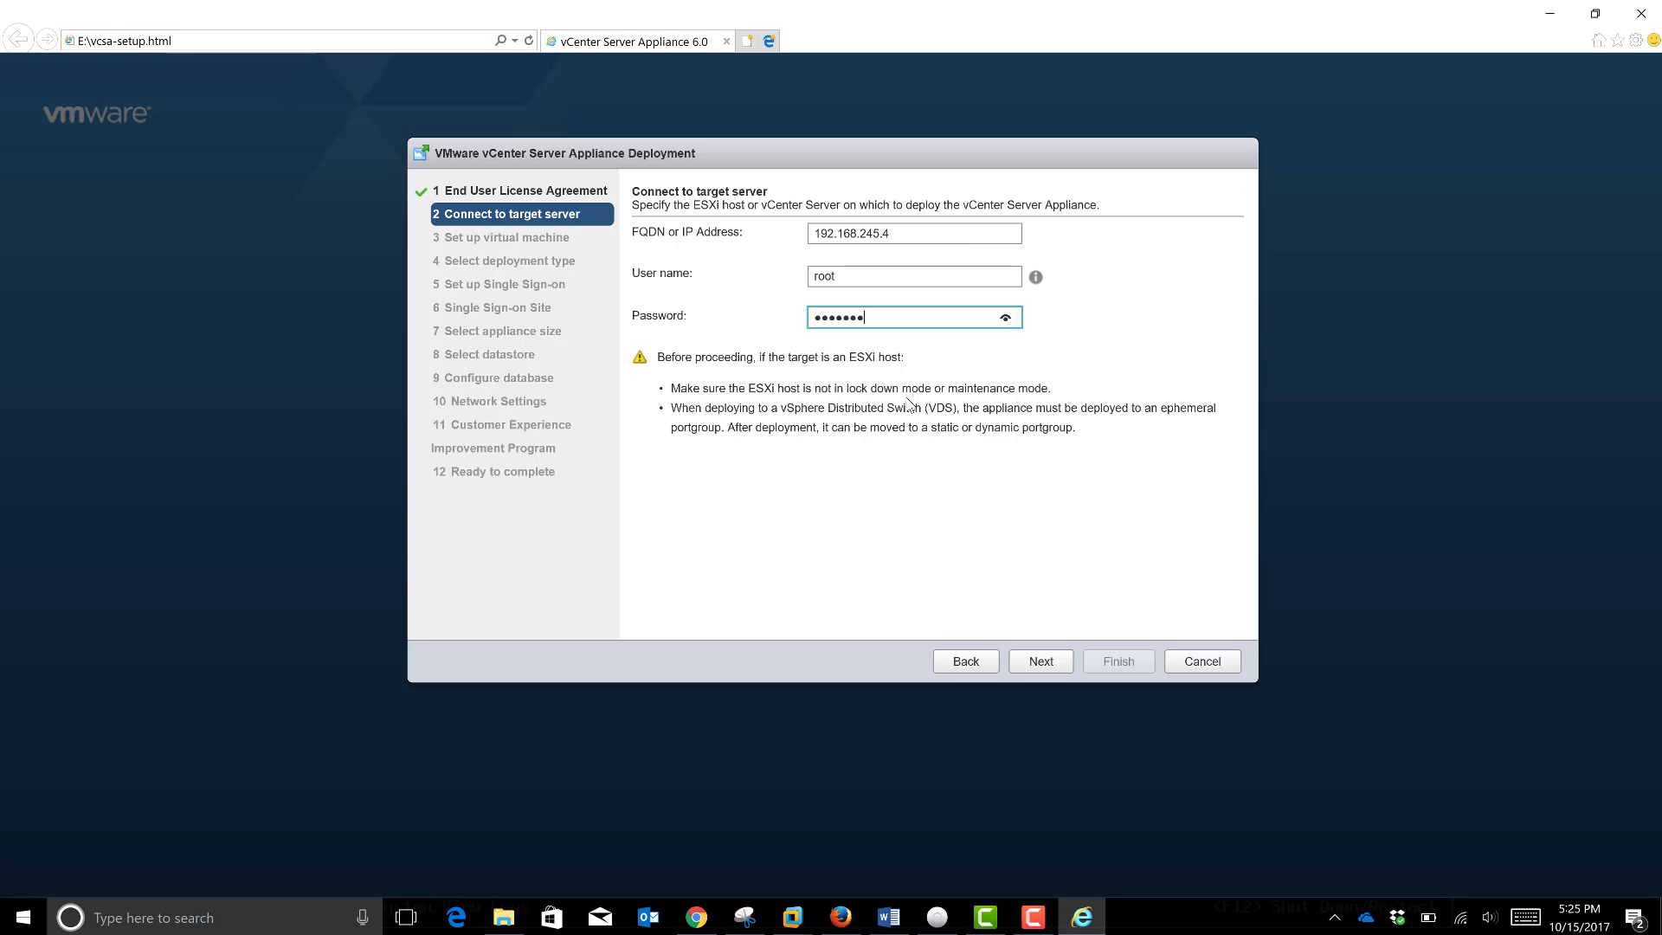
Step: Connect to the target ESXi host and accept its untrusted certificate
left_click(1041, 662)
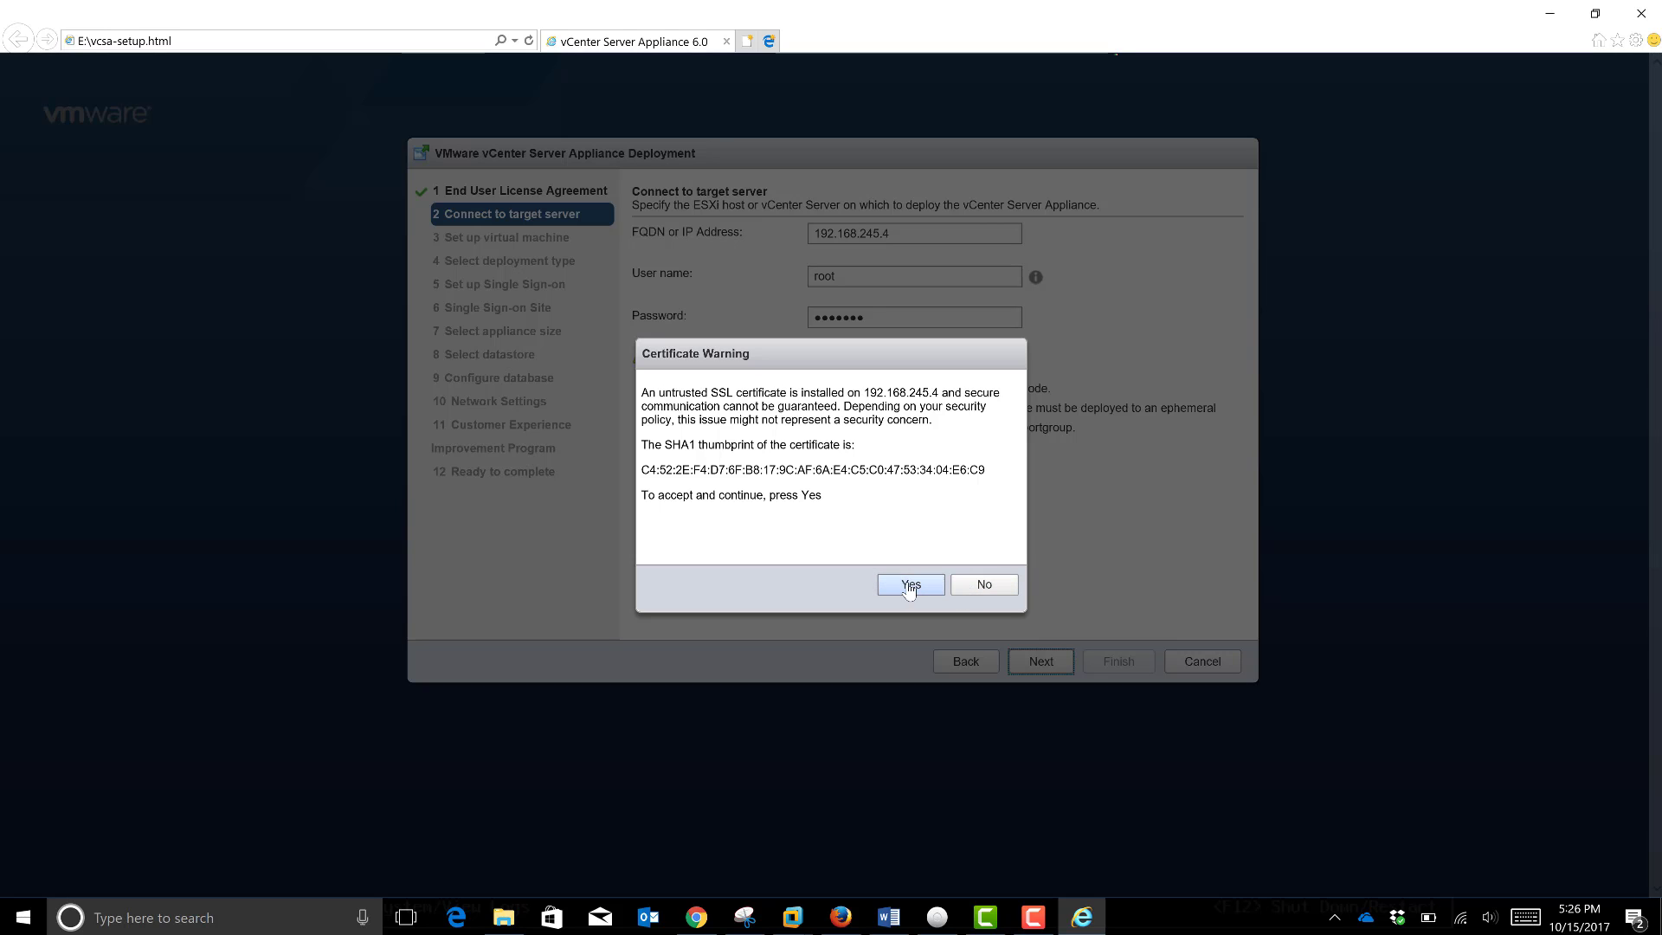
left_click(909, 584)
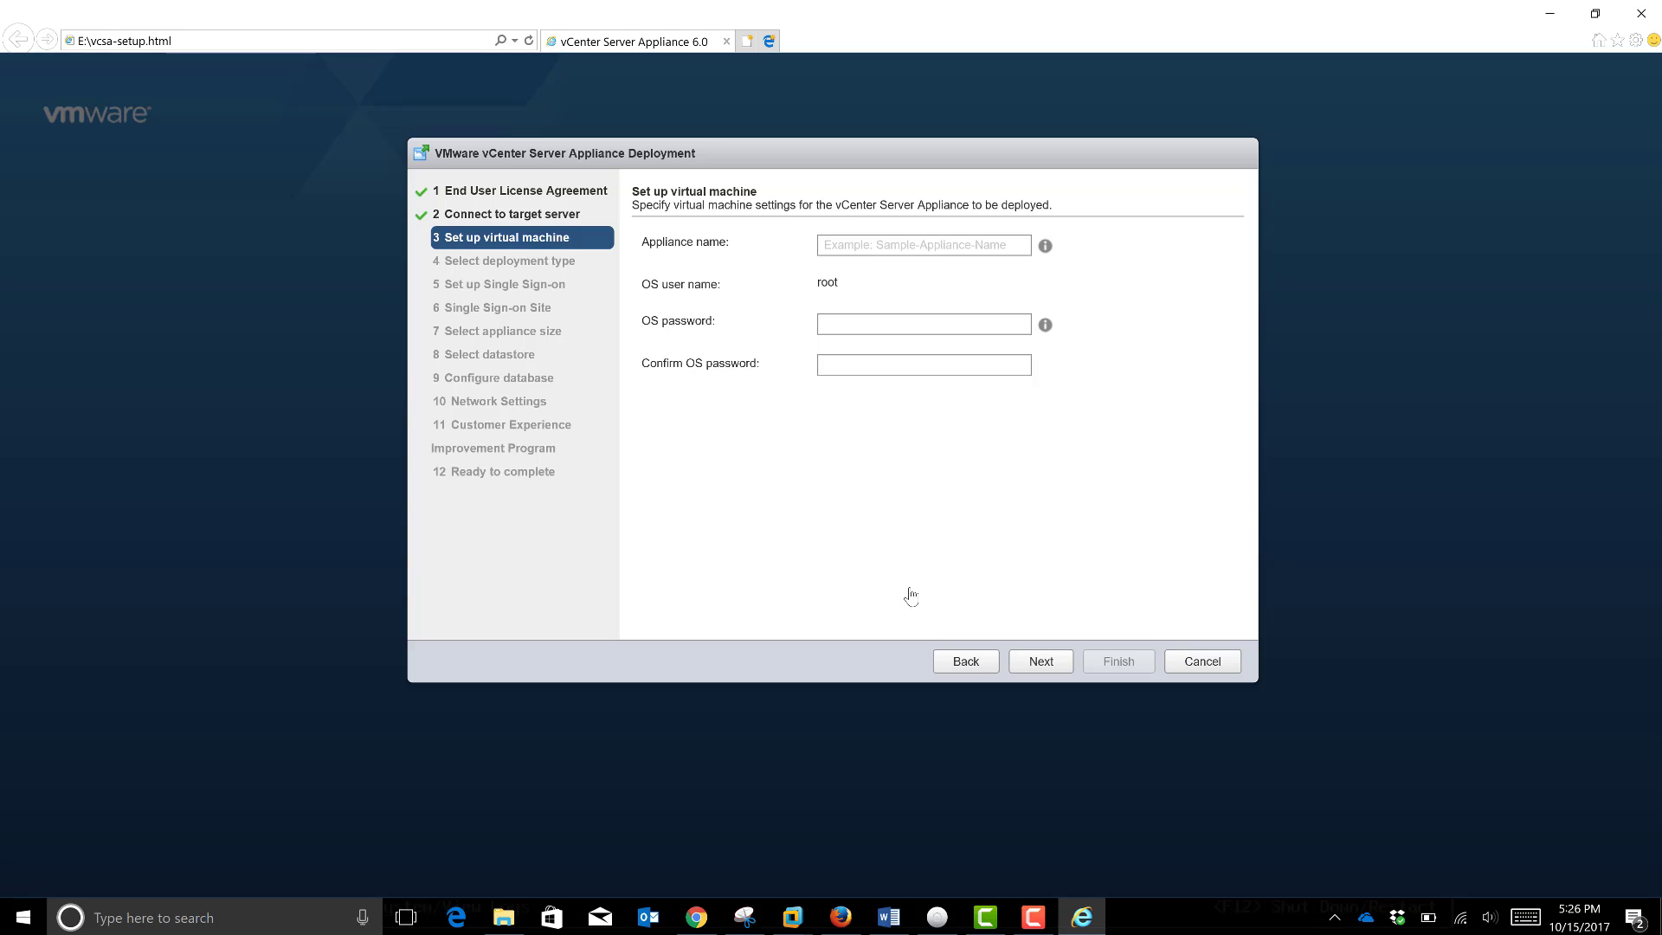
Step: Name the appliance 'VCenter Server 2' and check the OS password requirements
left_click(851, 246)
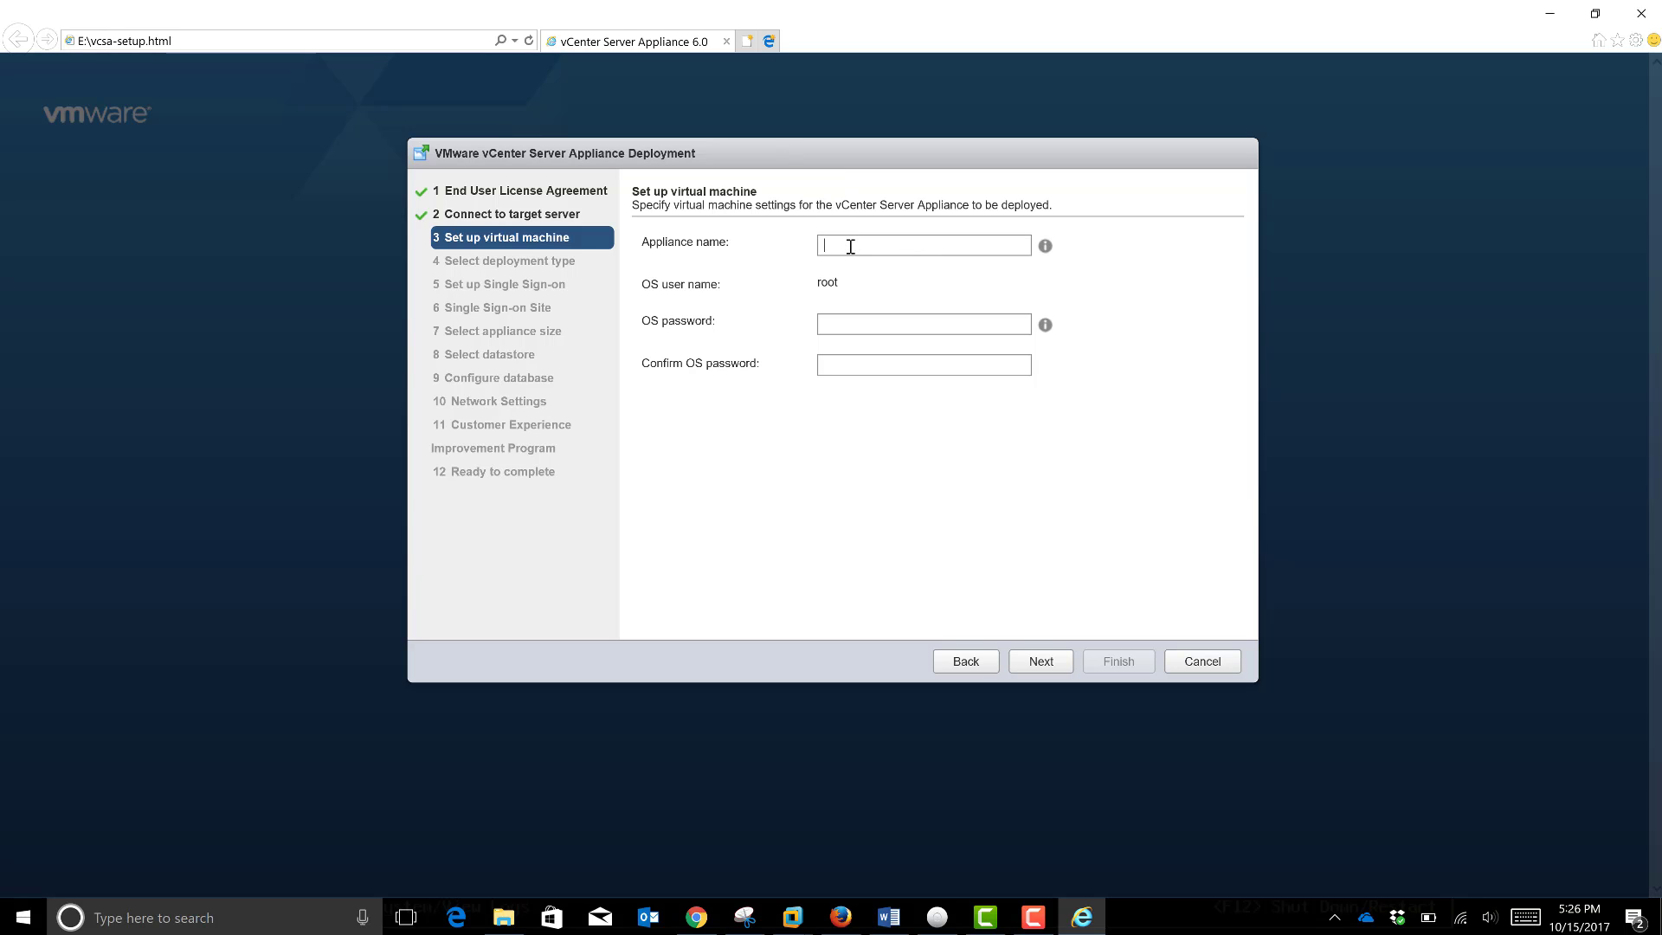
type("VC")
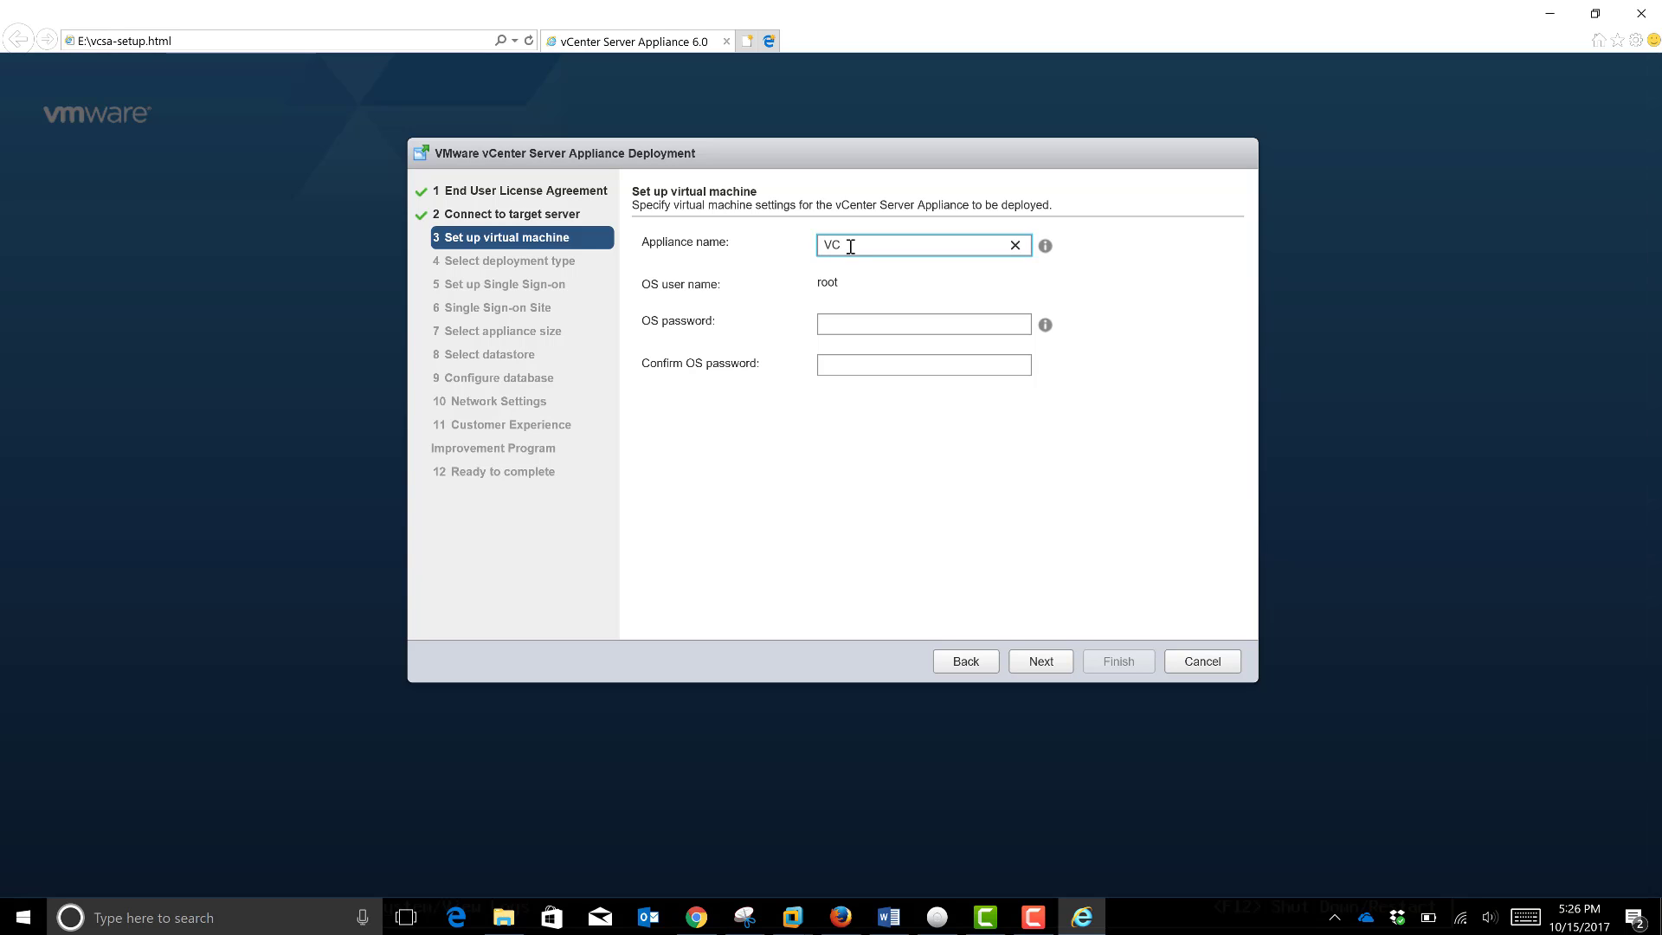
type("enter Server 2")
left_click(861, 326)
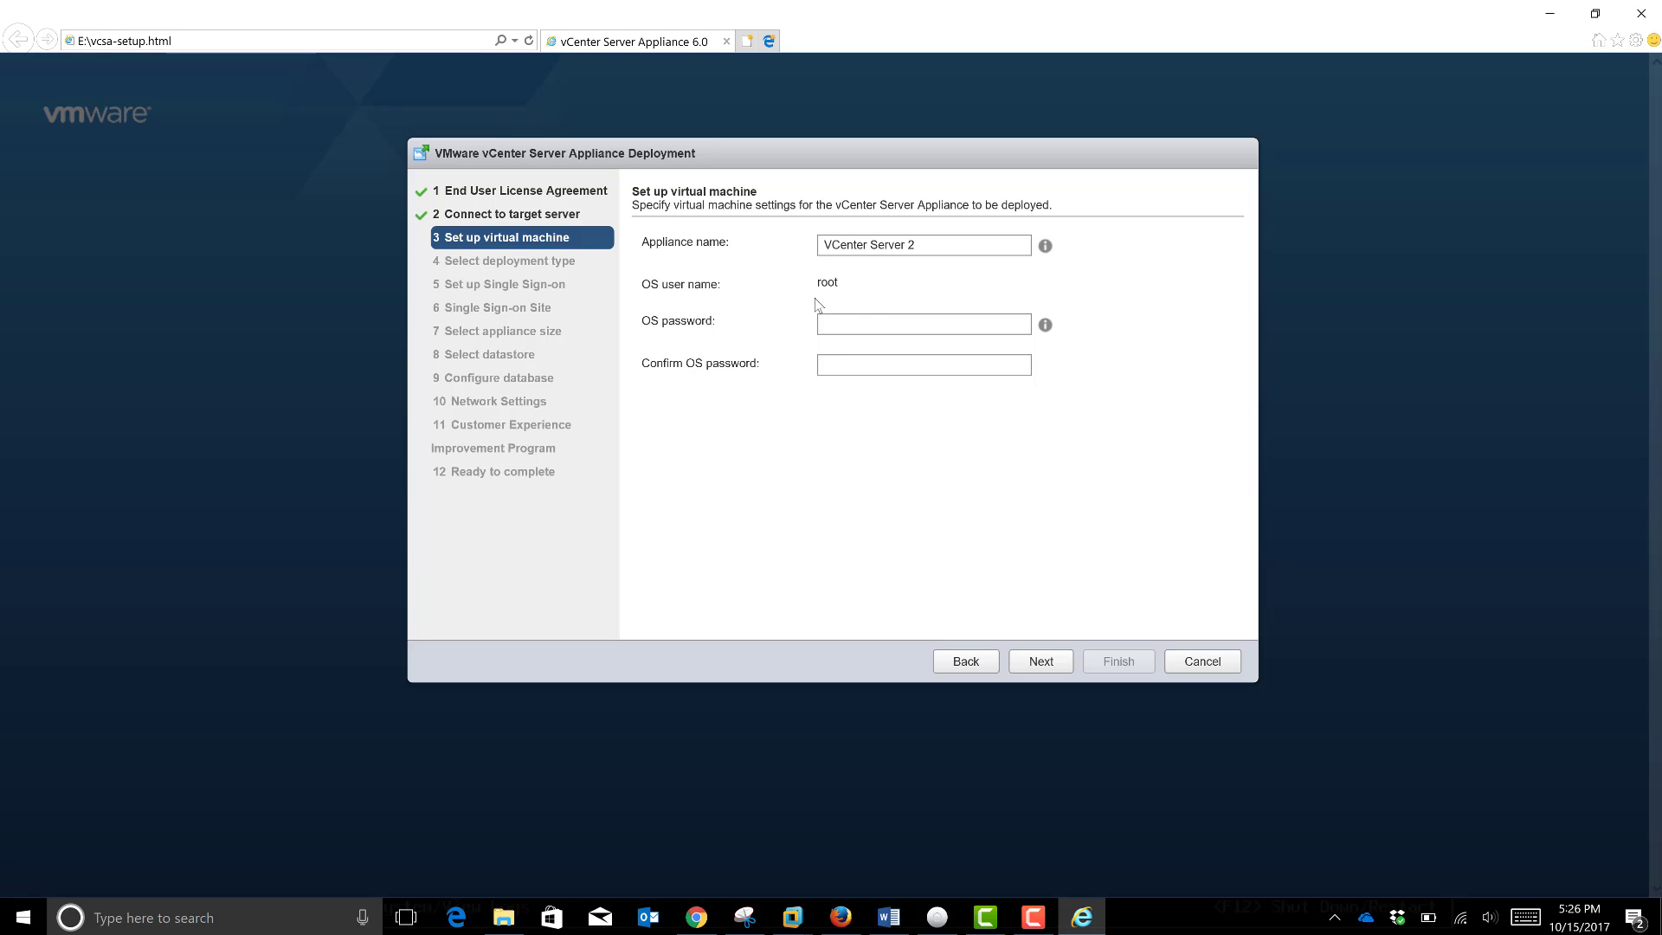
left_click(1046, 326)
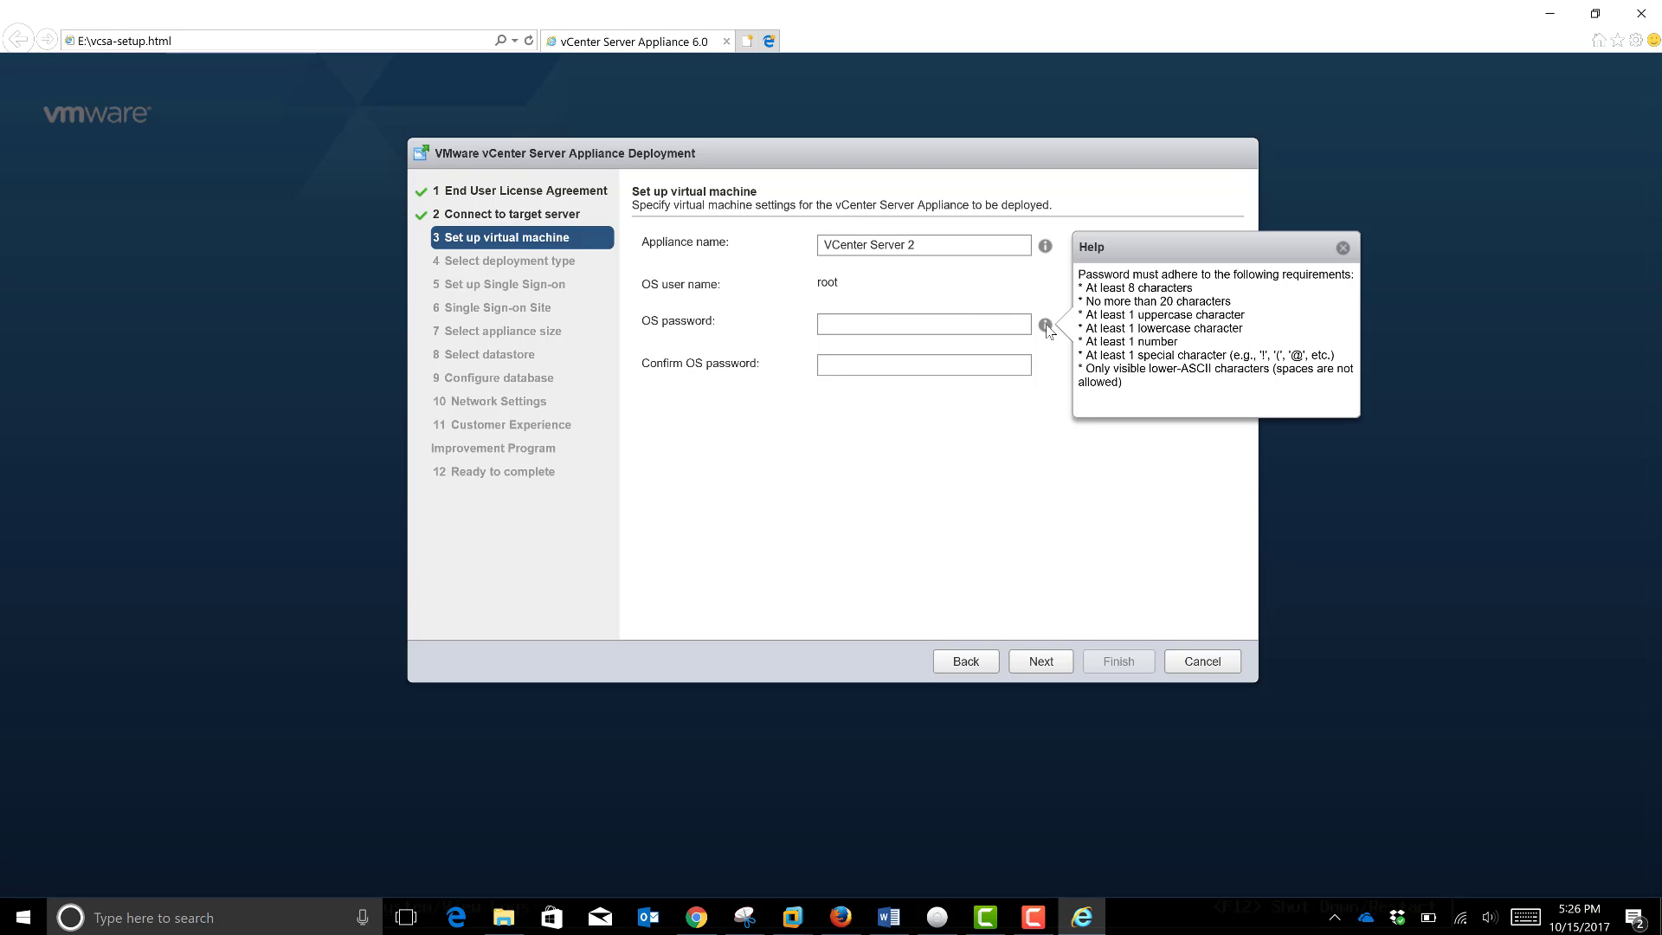
left_click(971, 327)
Step: Enter the root OS password, then retype its confirmation after correcting a mismatch
type("V")
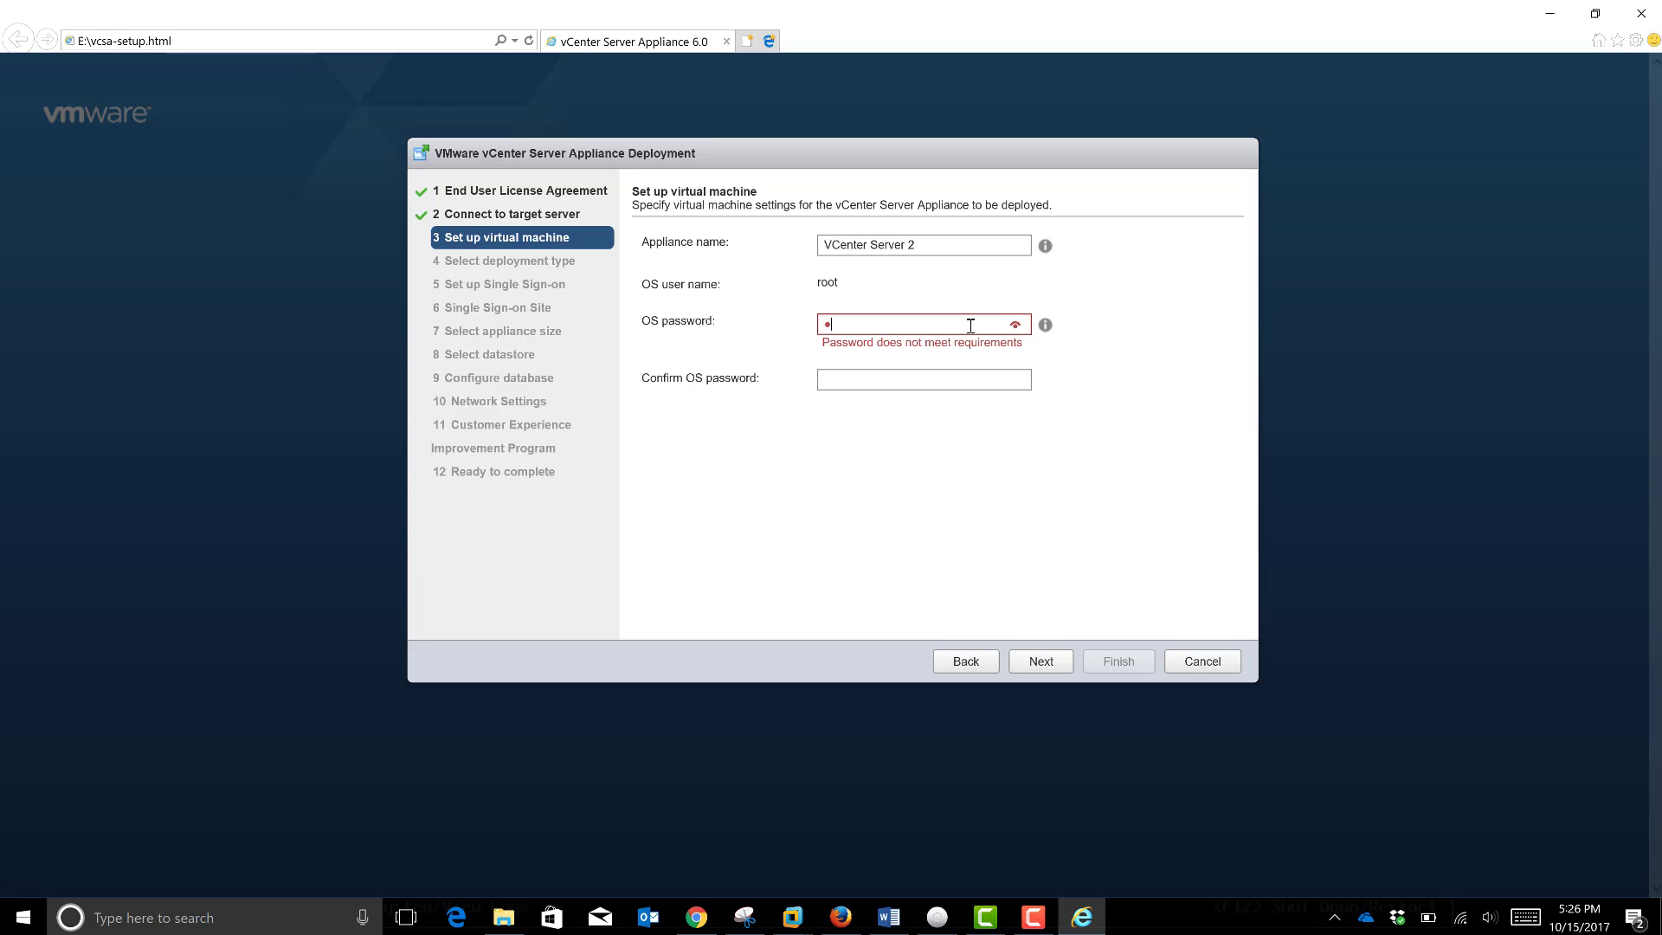
type("Mware1")
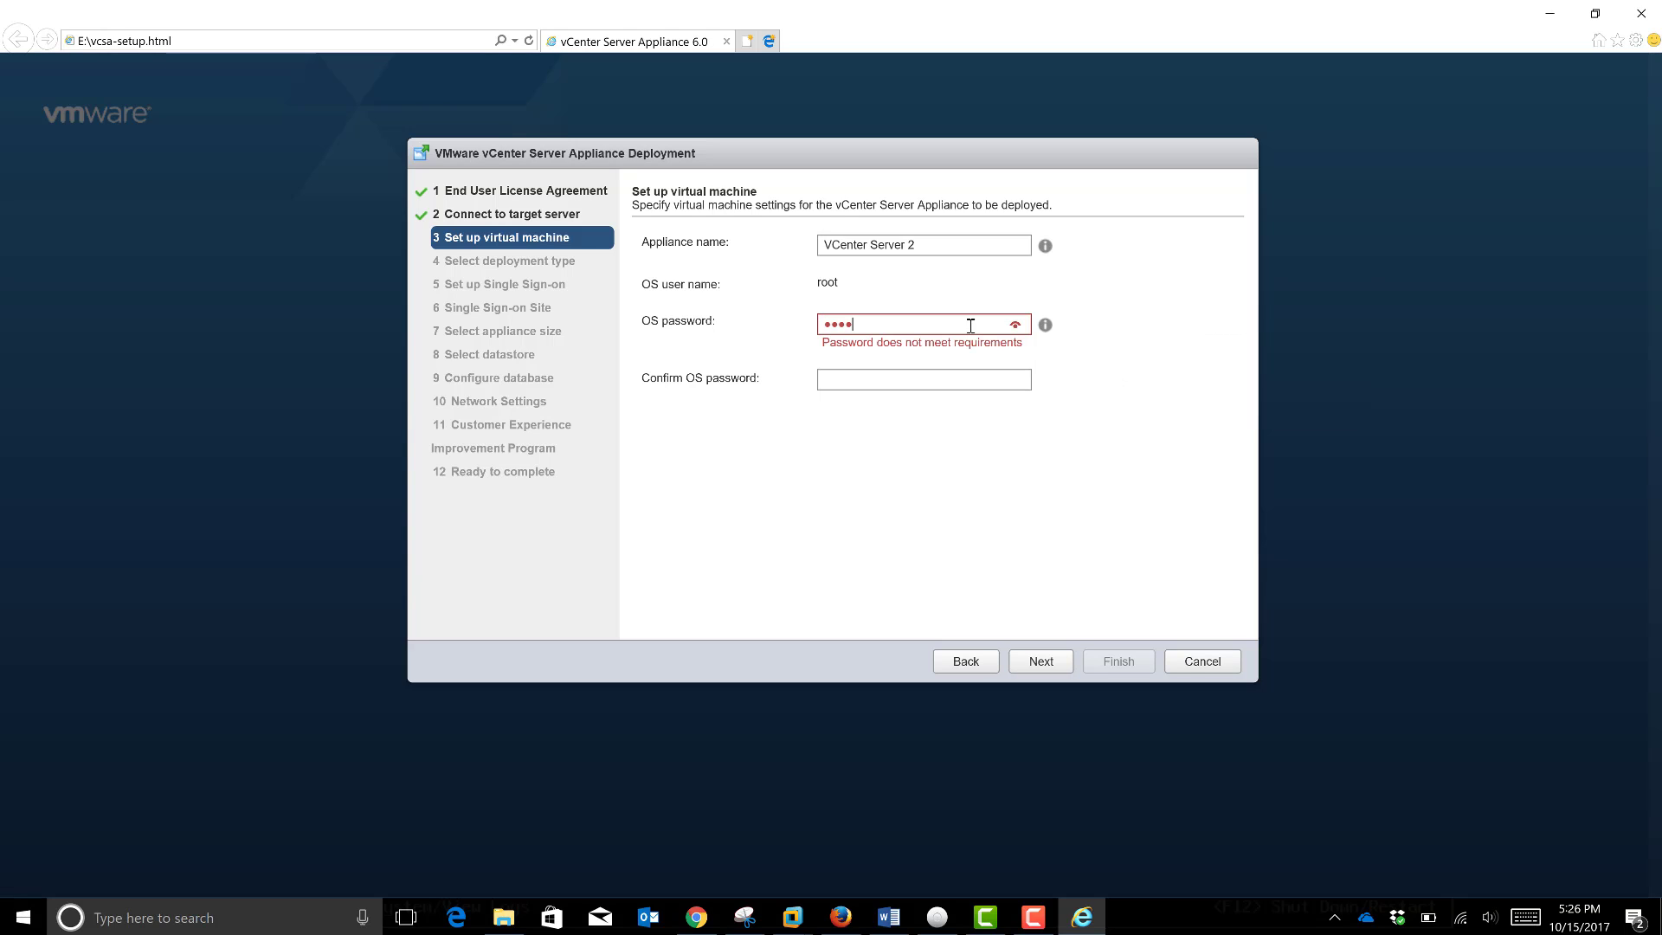
type("!")
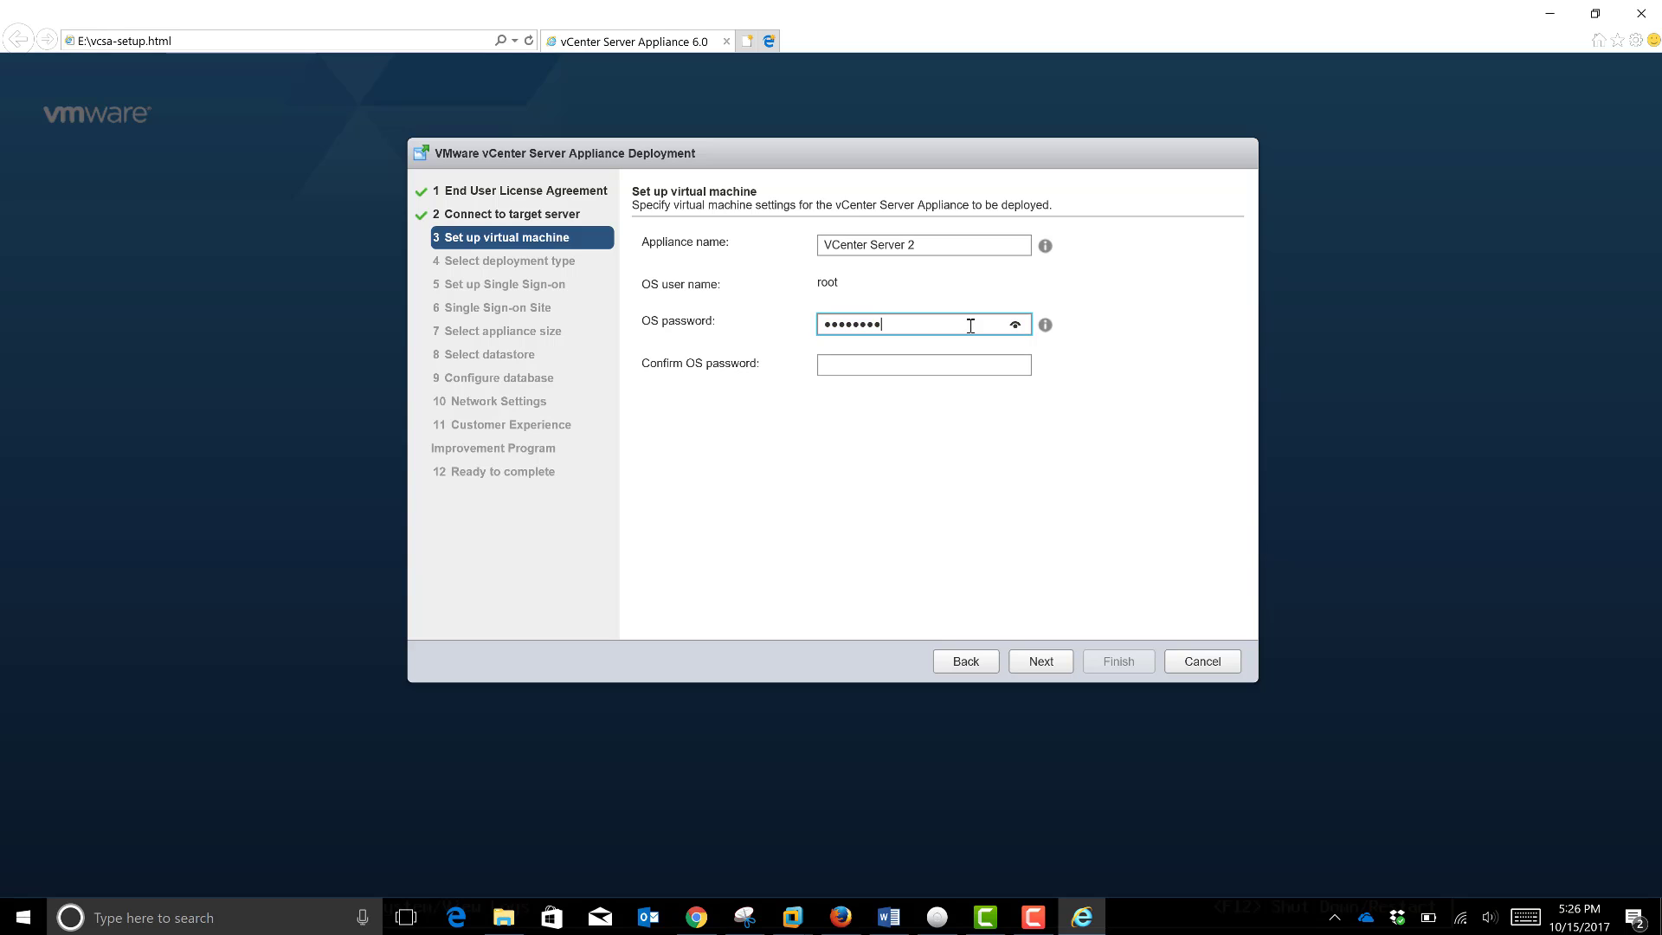
left_click(866, 364)
type("VM")
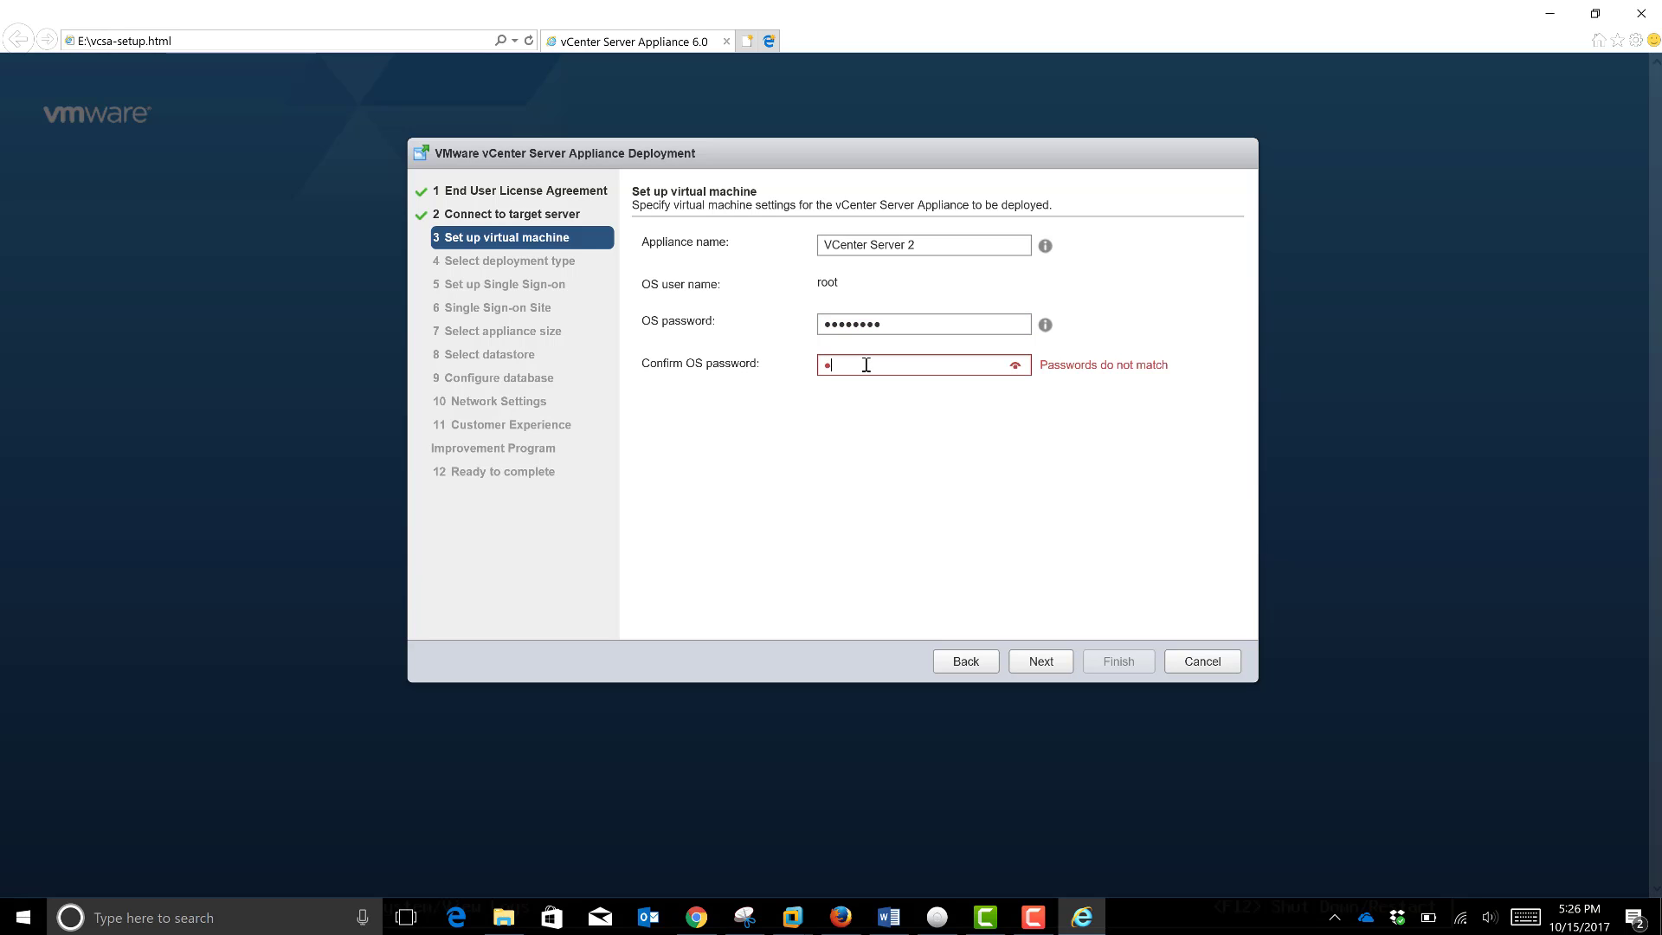
type("ware123")
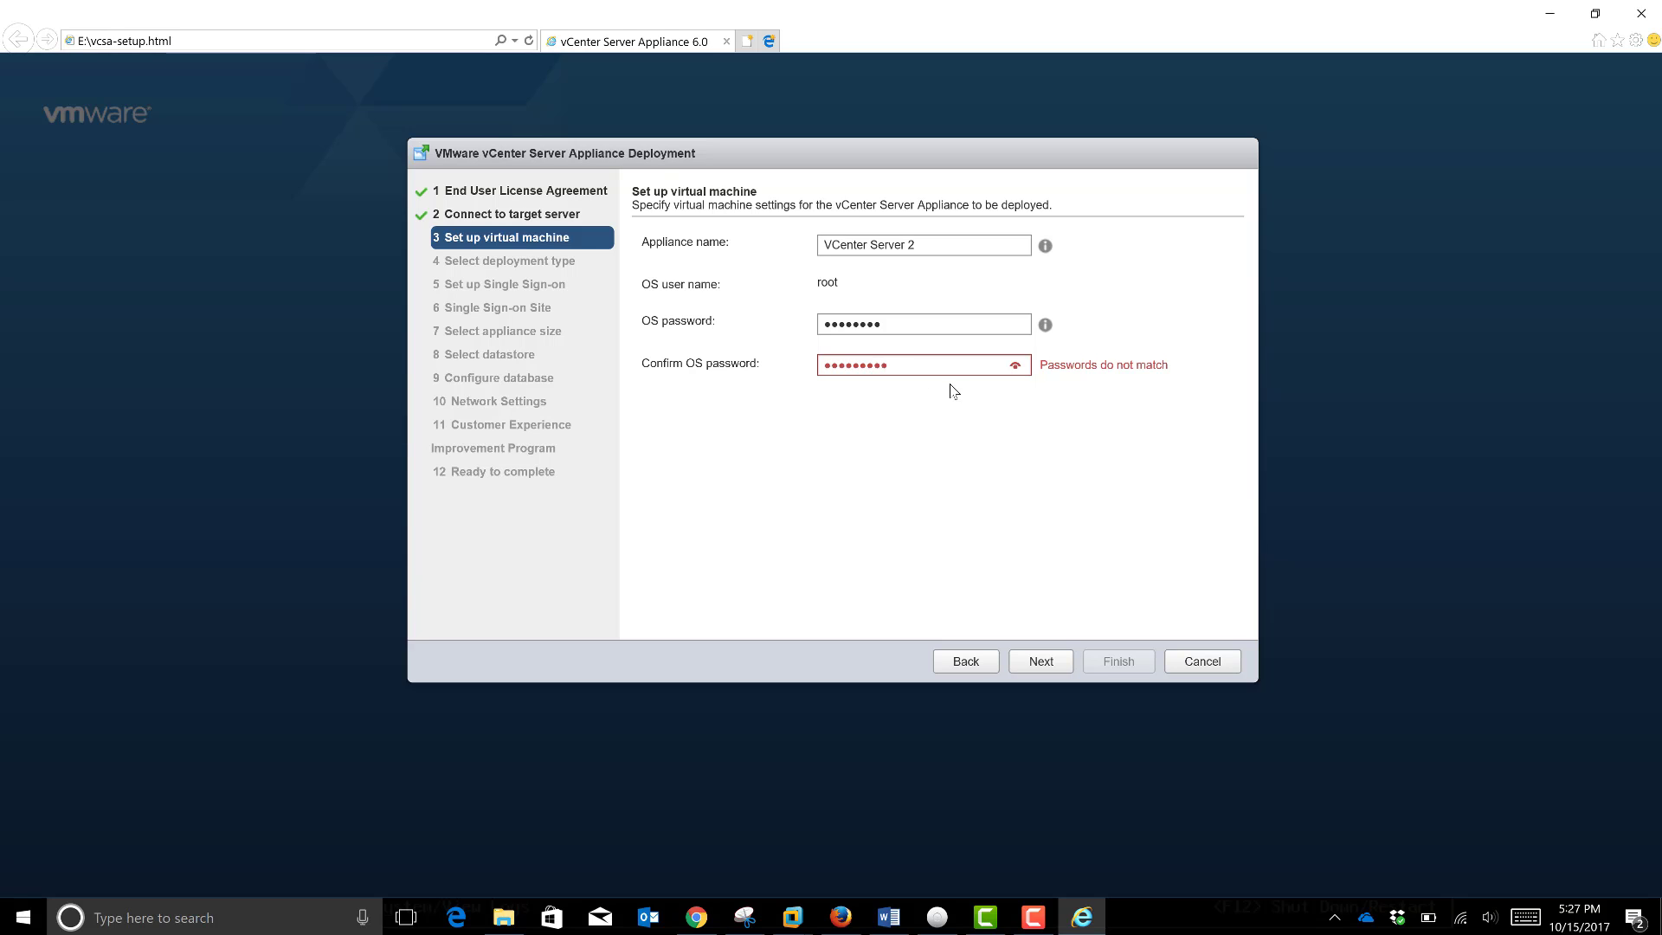
key("BackSpace")
key("BackSpace")
key("BackSpace")
key("BackSpace")
key("BackSpace")
key("BackSpace")
key("BackSpace")
key("BackSpace")
key("BackSpace")
type("V")
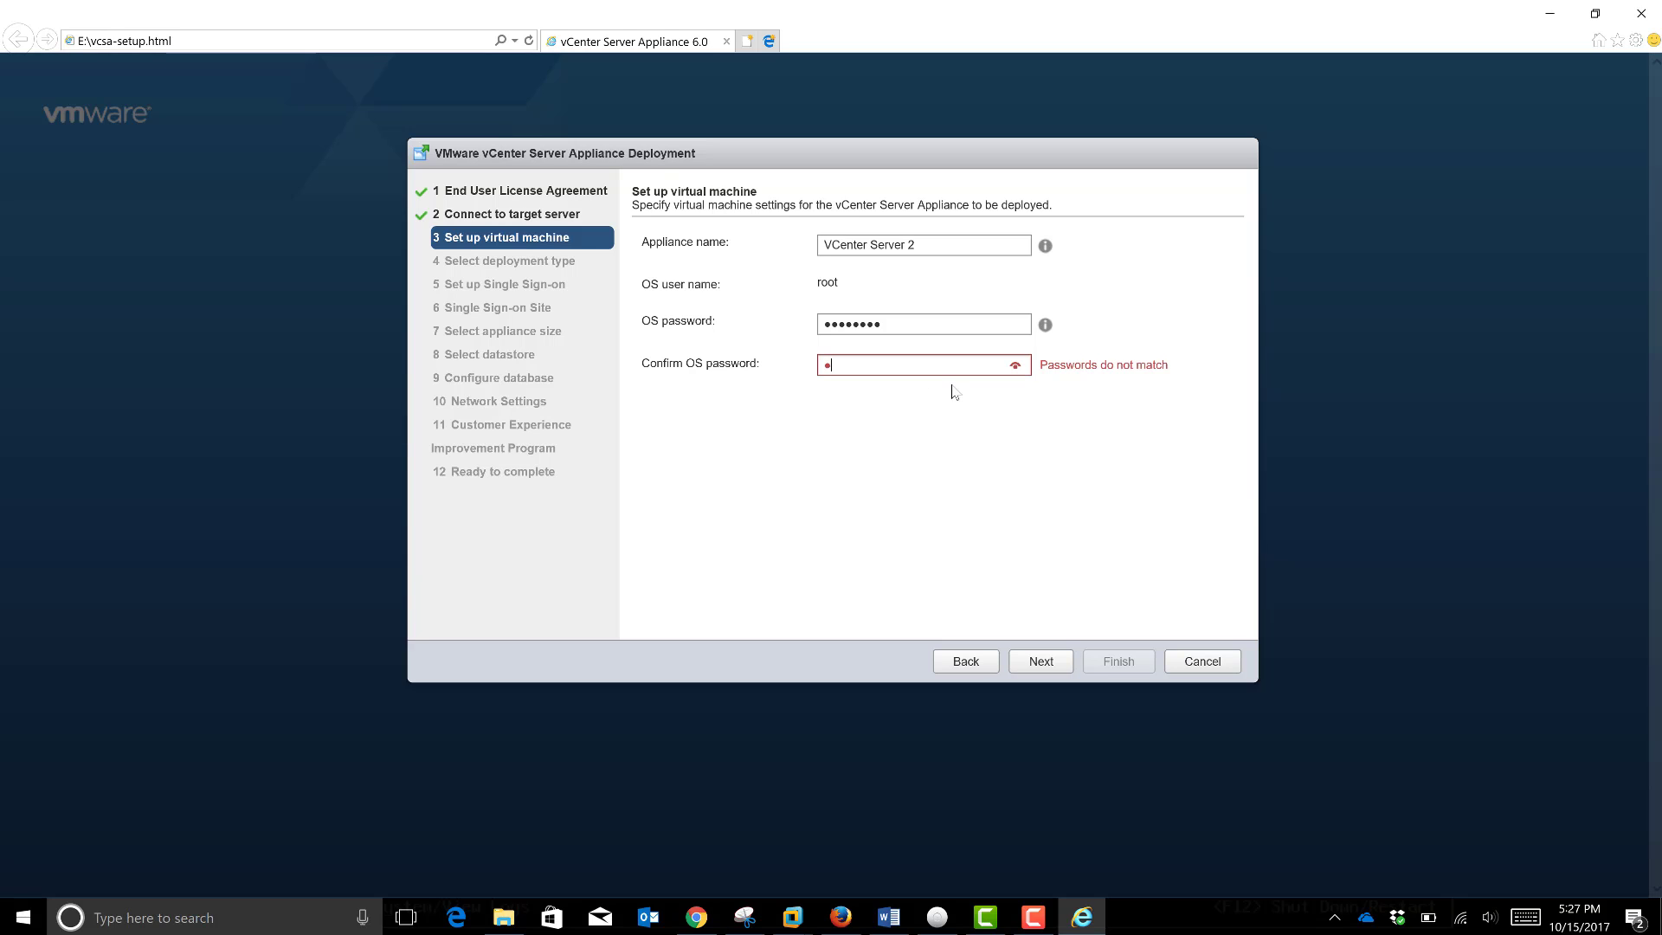
type("Mware1")
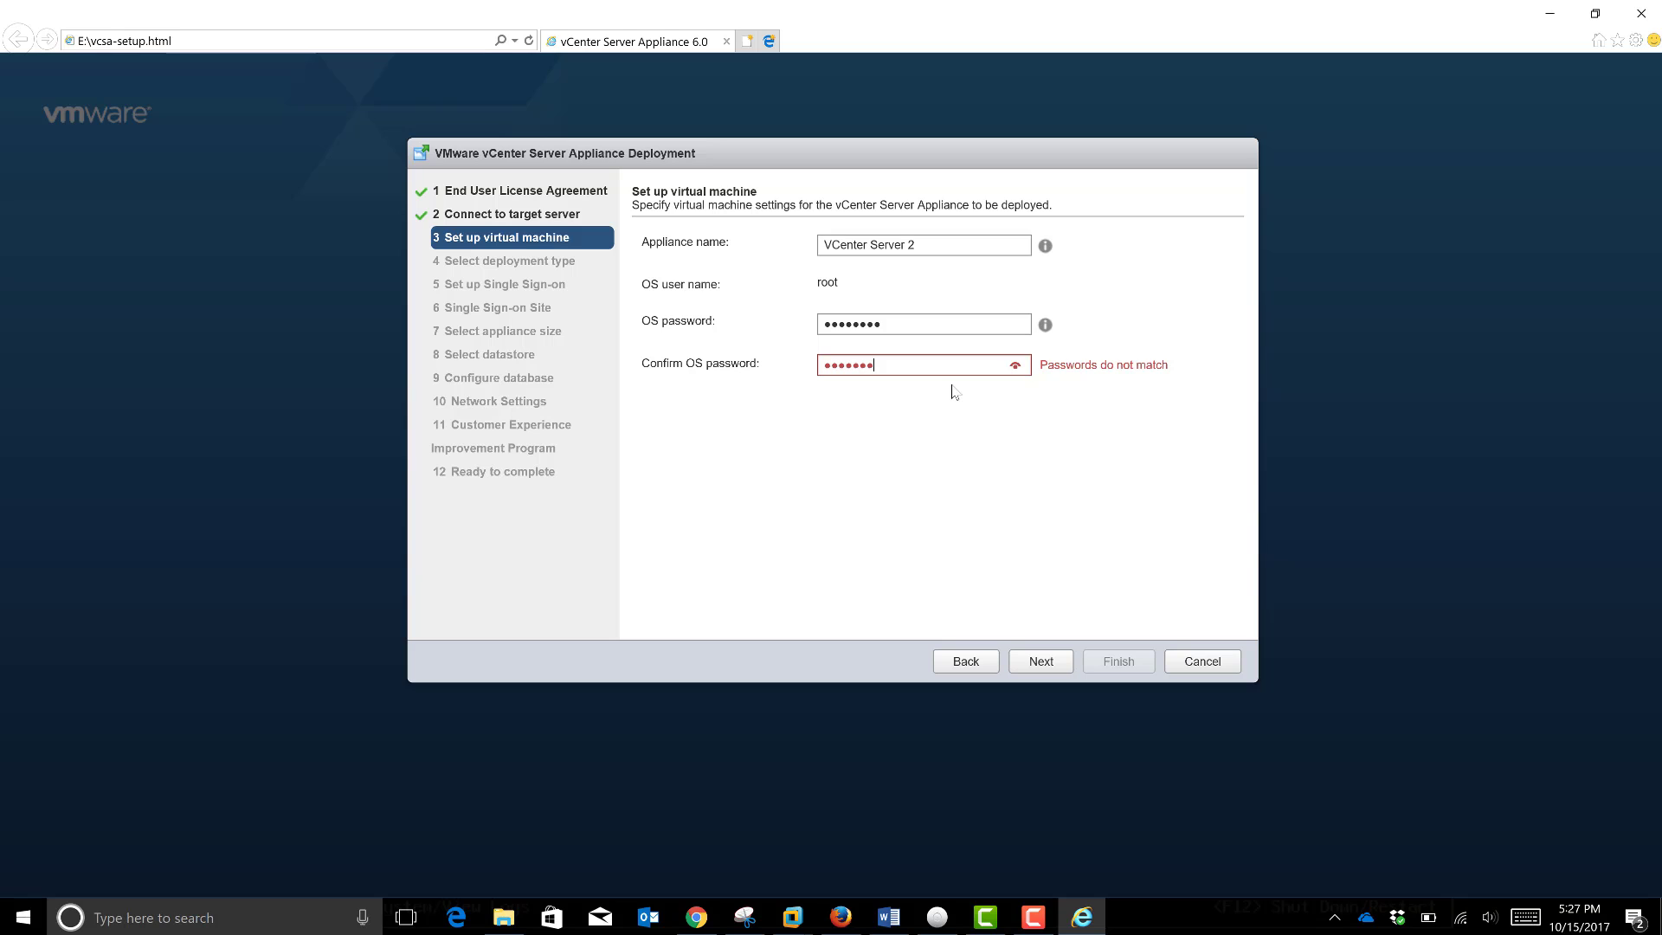
type("!")
Step: Submit the virtual machine settings and keep the embedded Platform Services Controller deployment
left_click(1035, 667)
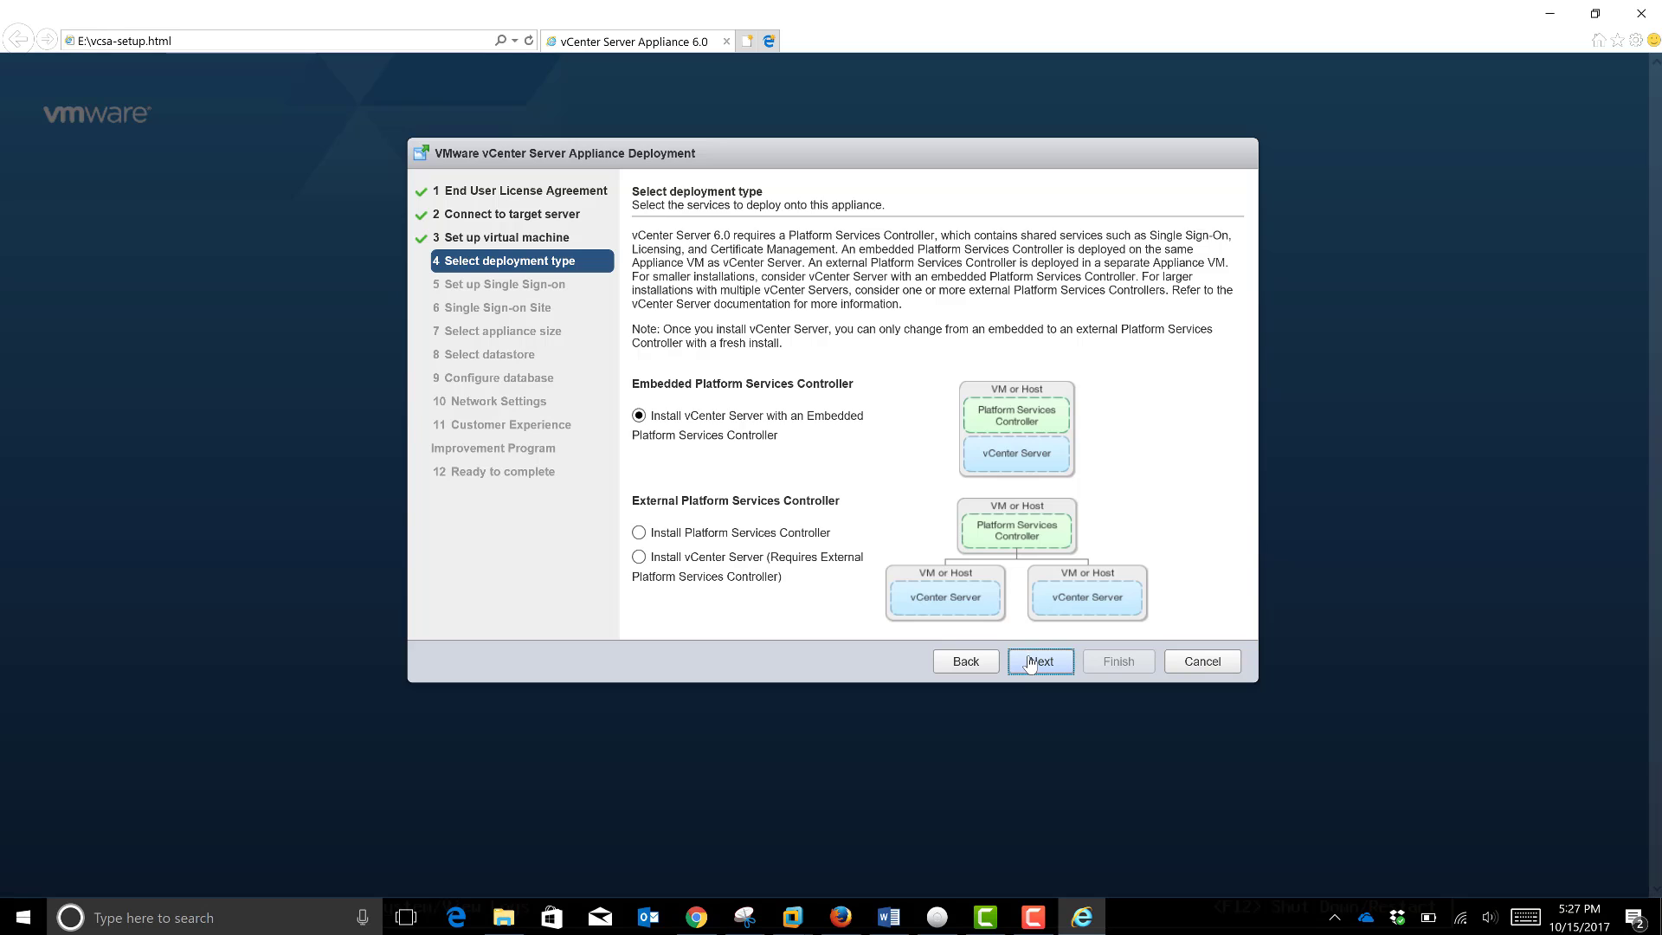
left_click(1032, 666)
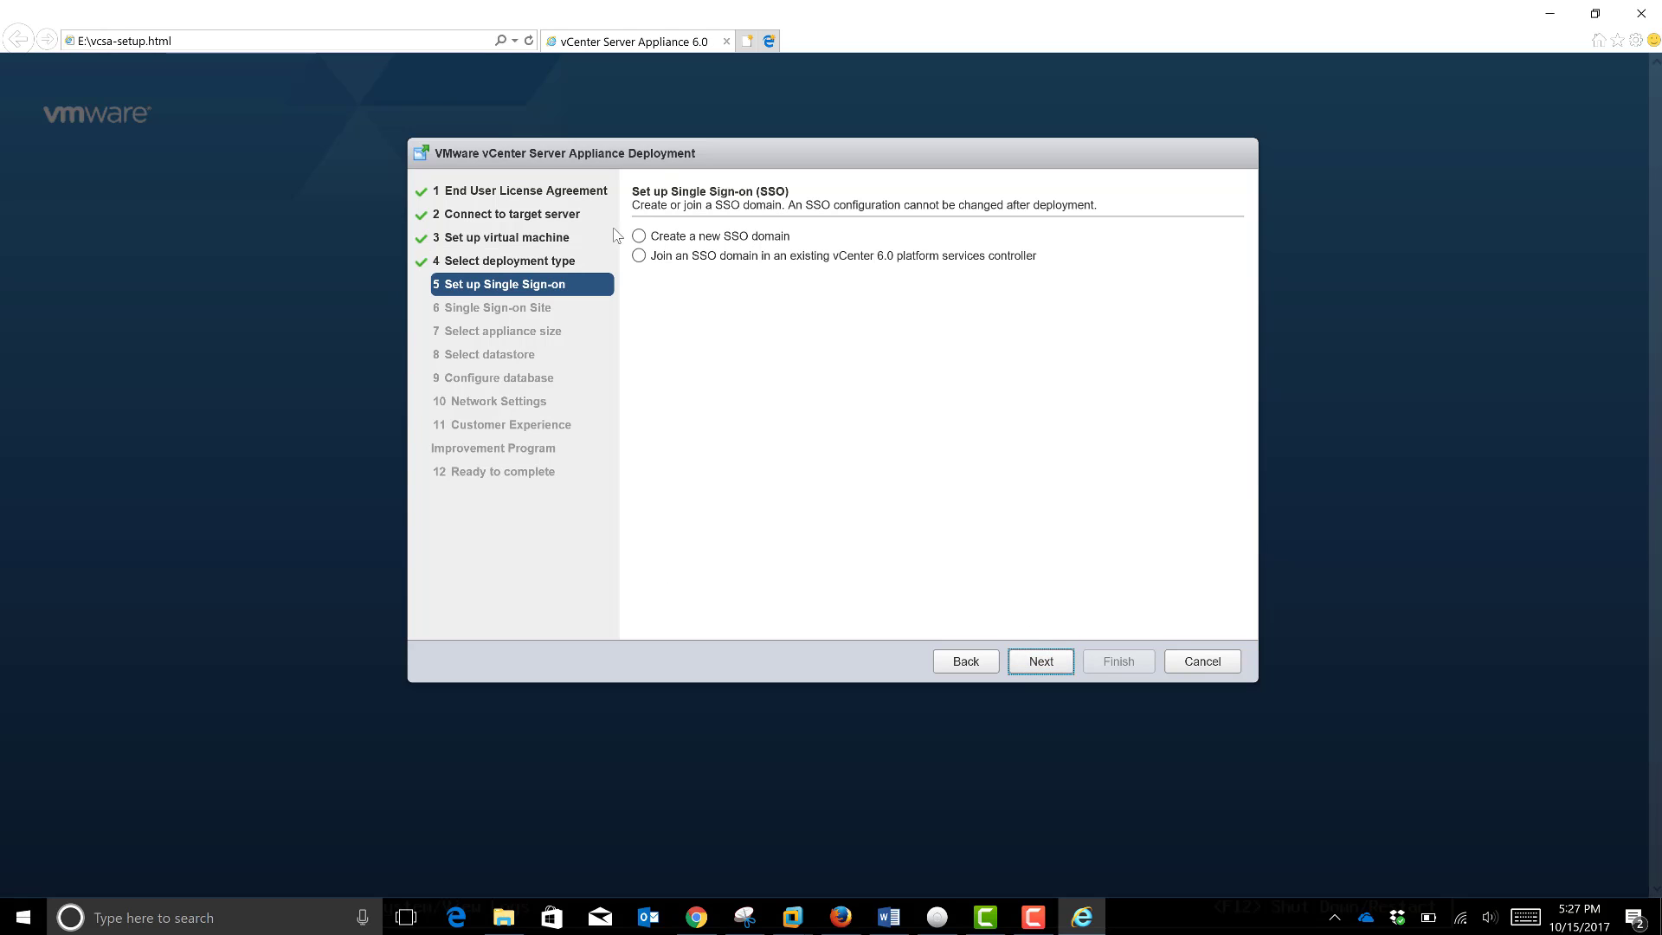
Step: Choose a new SSO domain and enter and confirm the administrator password
left_click(639, 237)
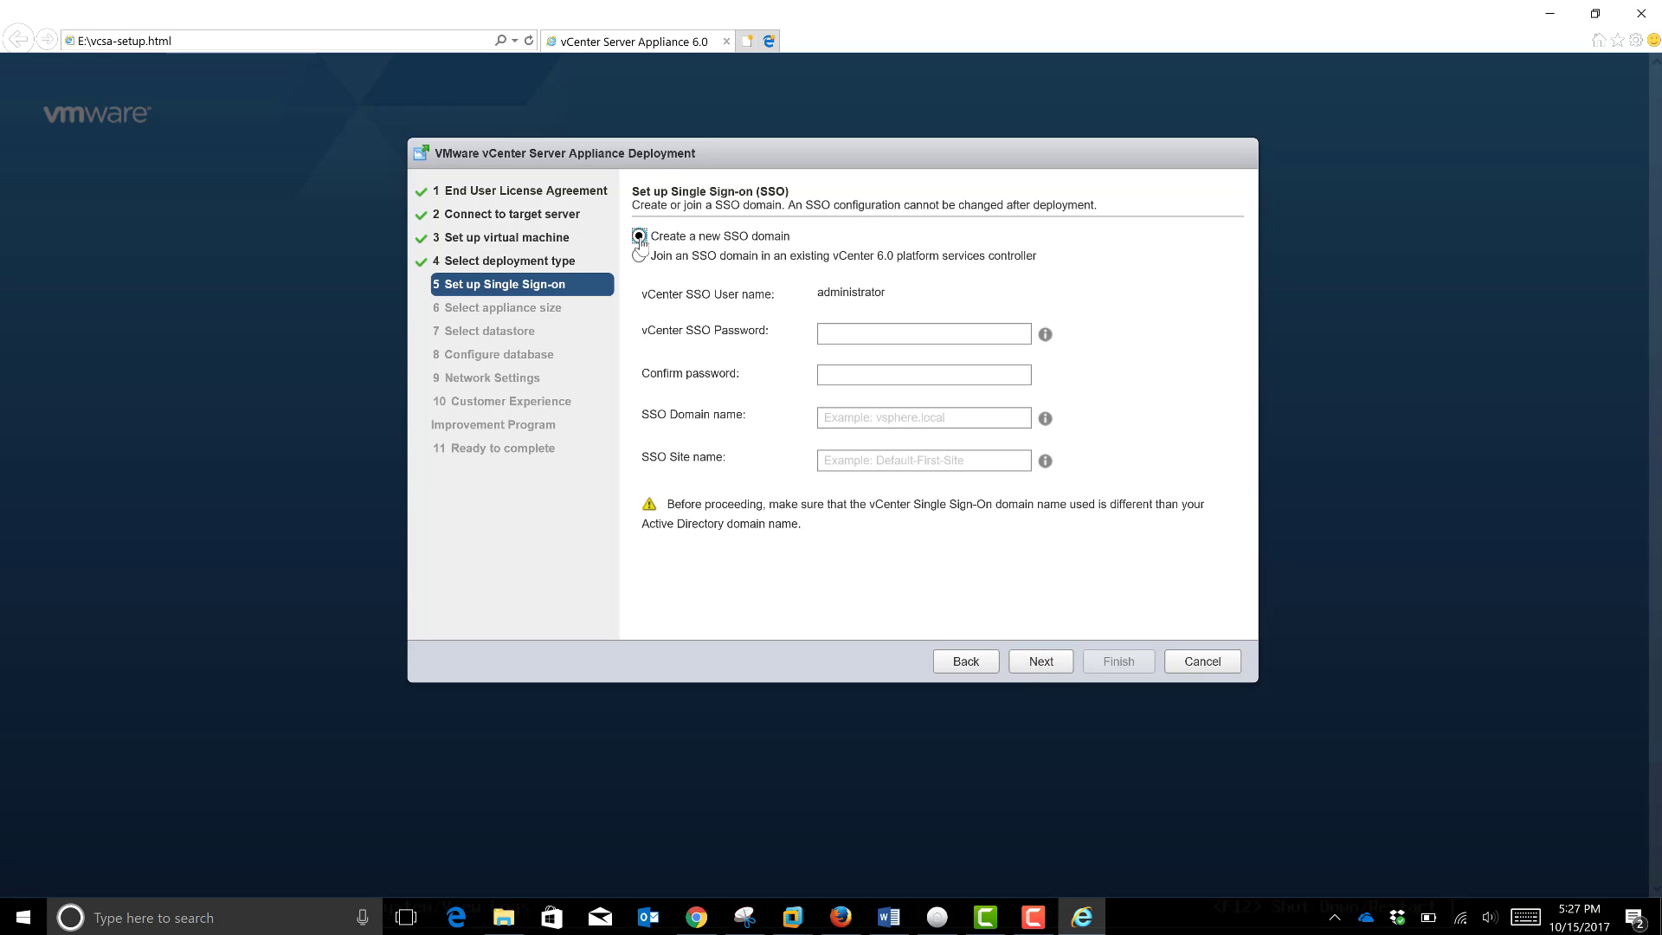
left_click(831, 340)
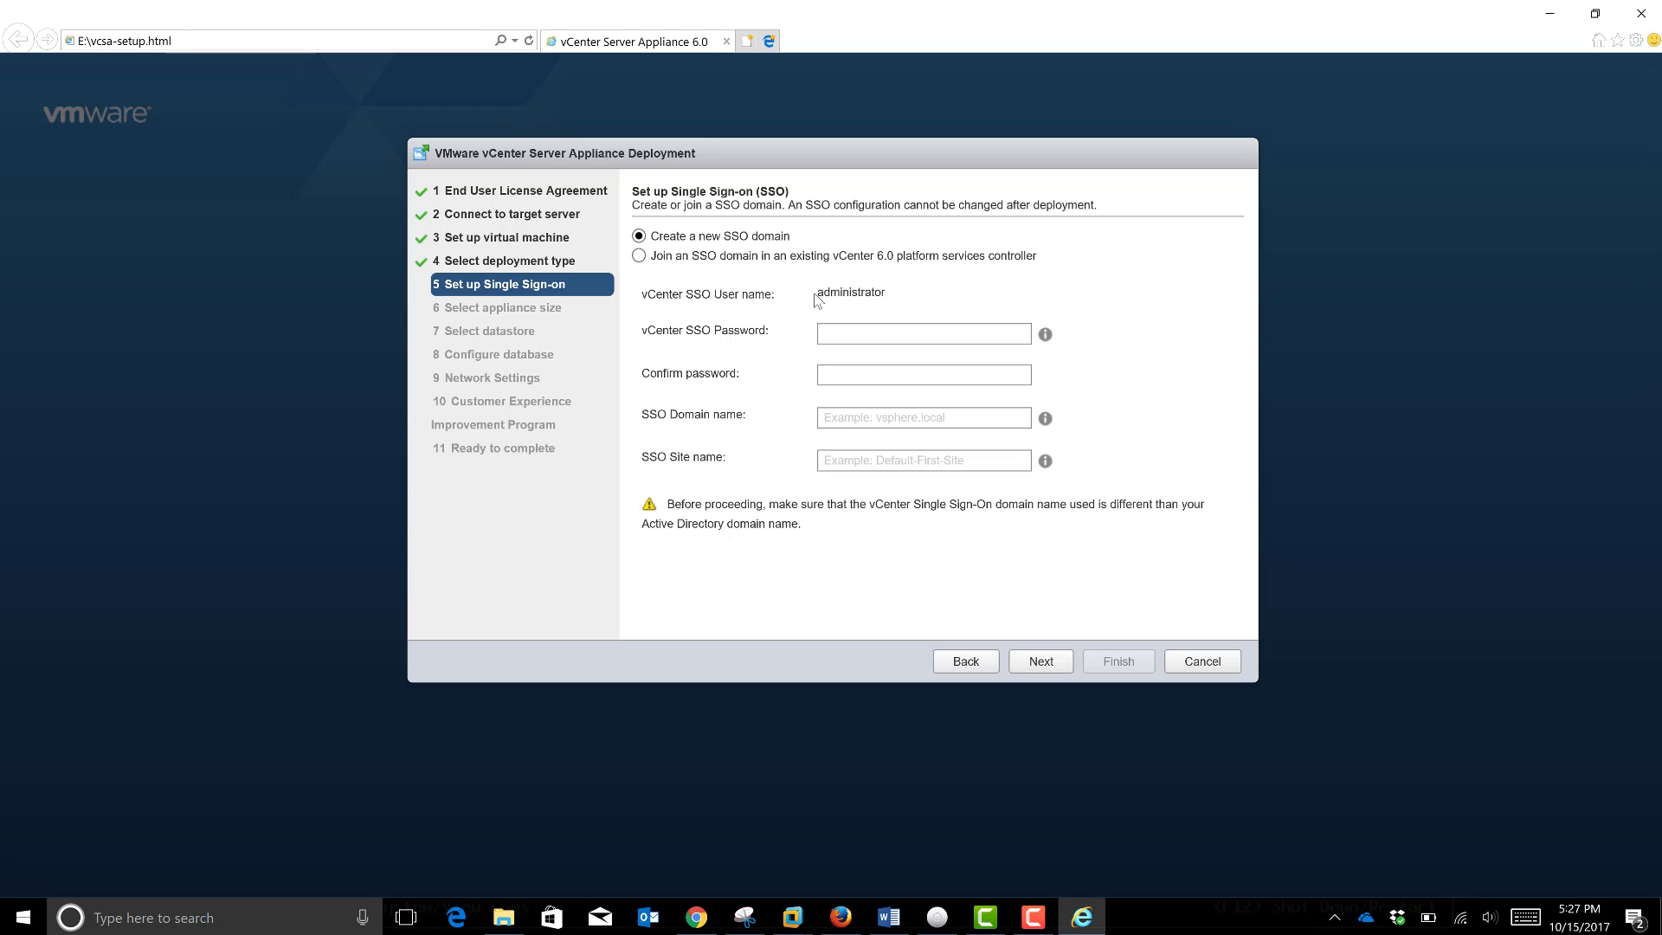
type("••••")
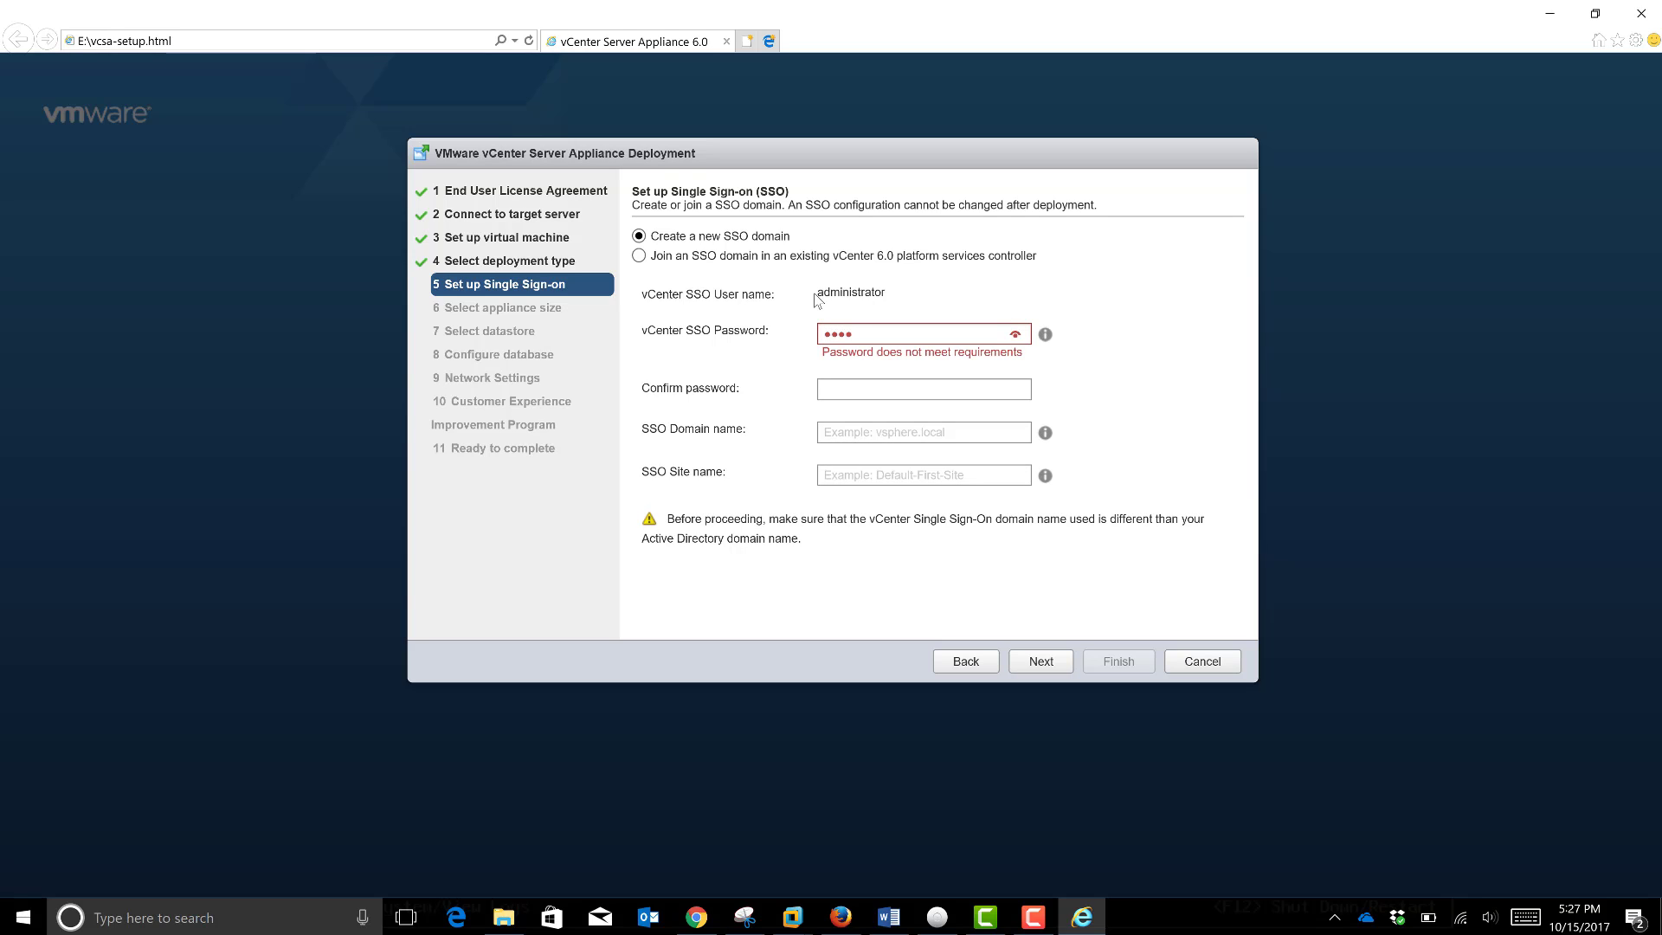
type("••••")
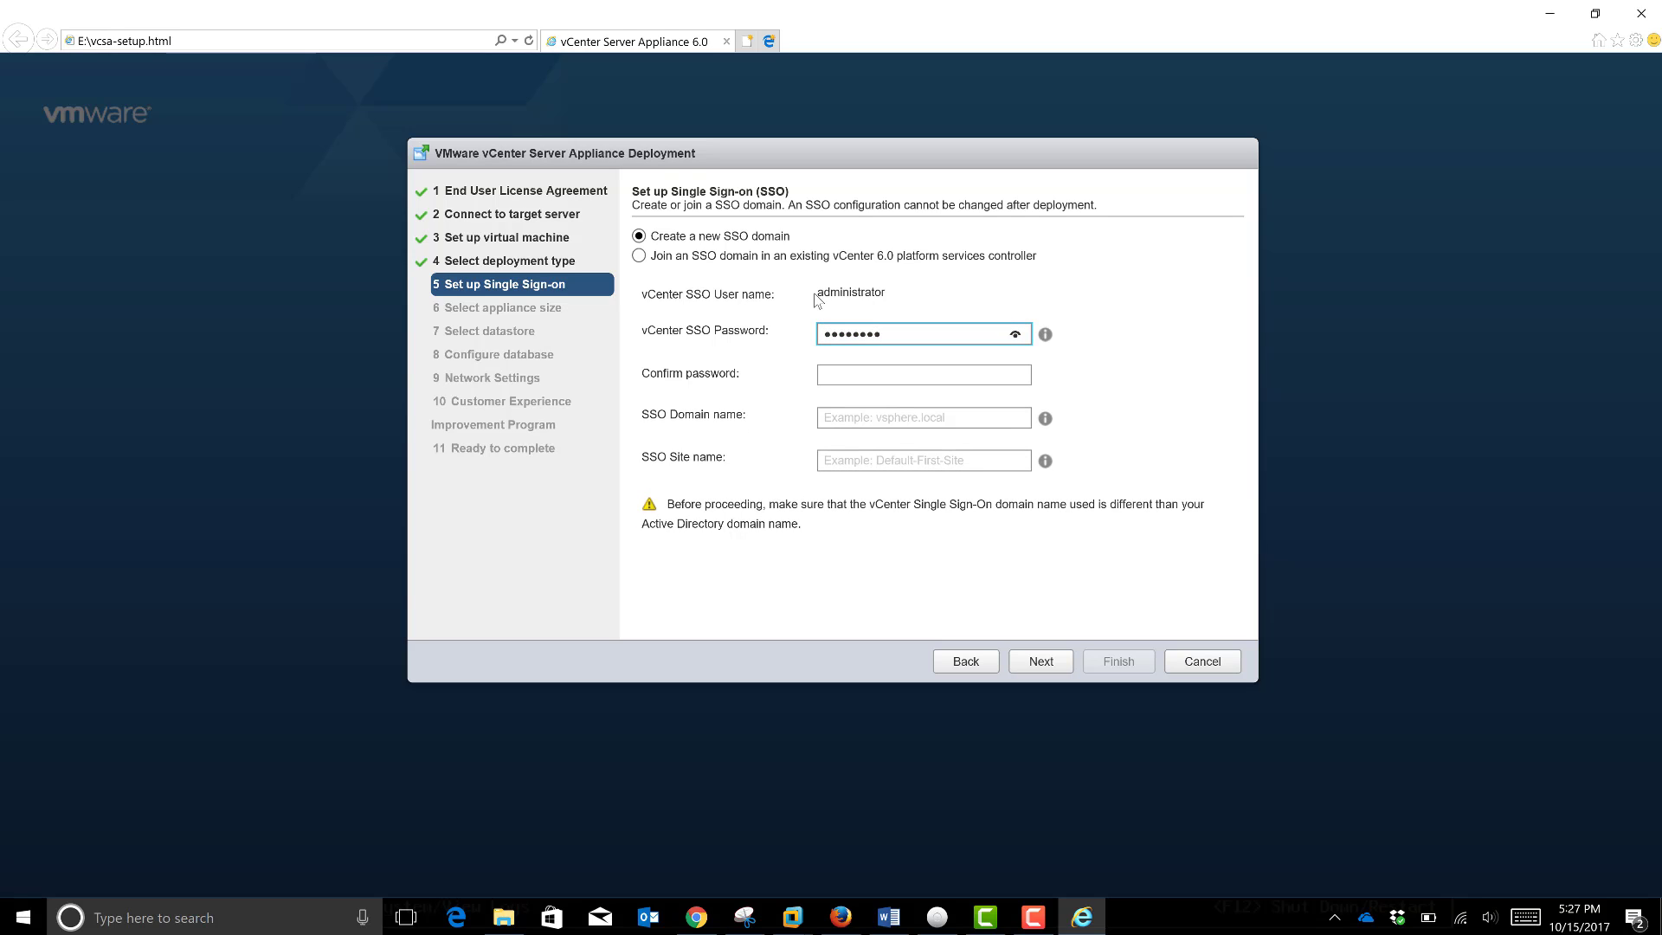
left_click(835, 372)
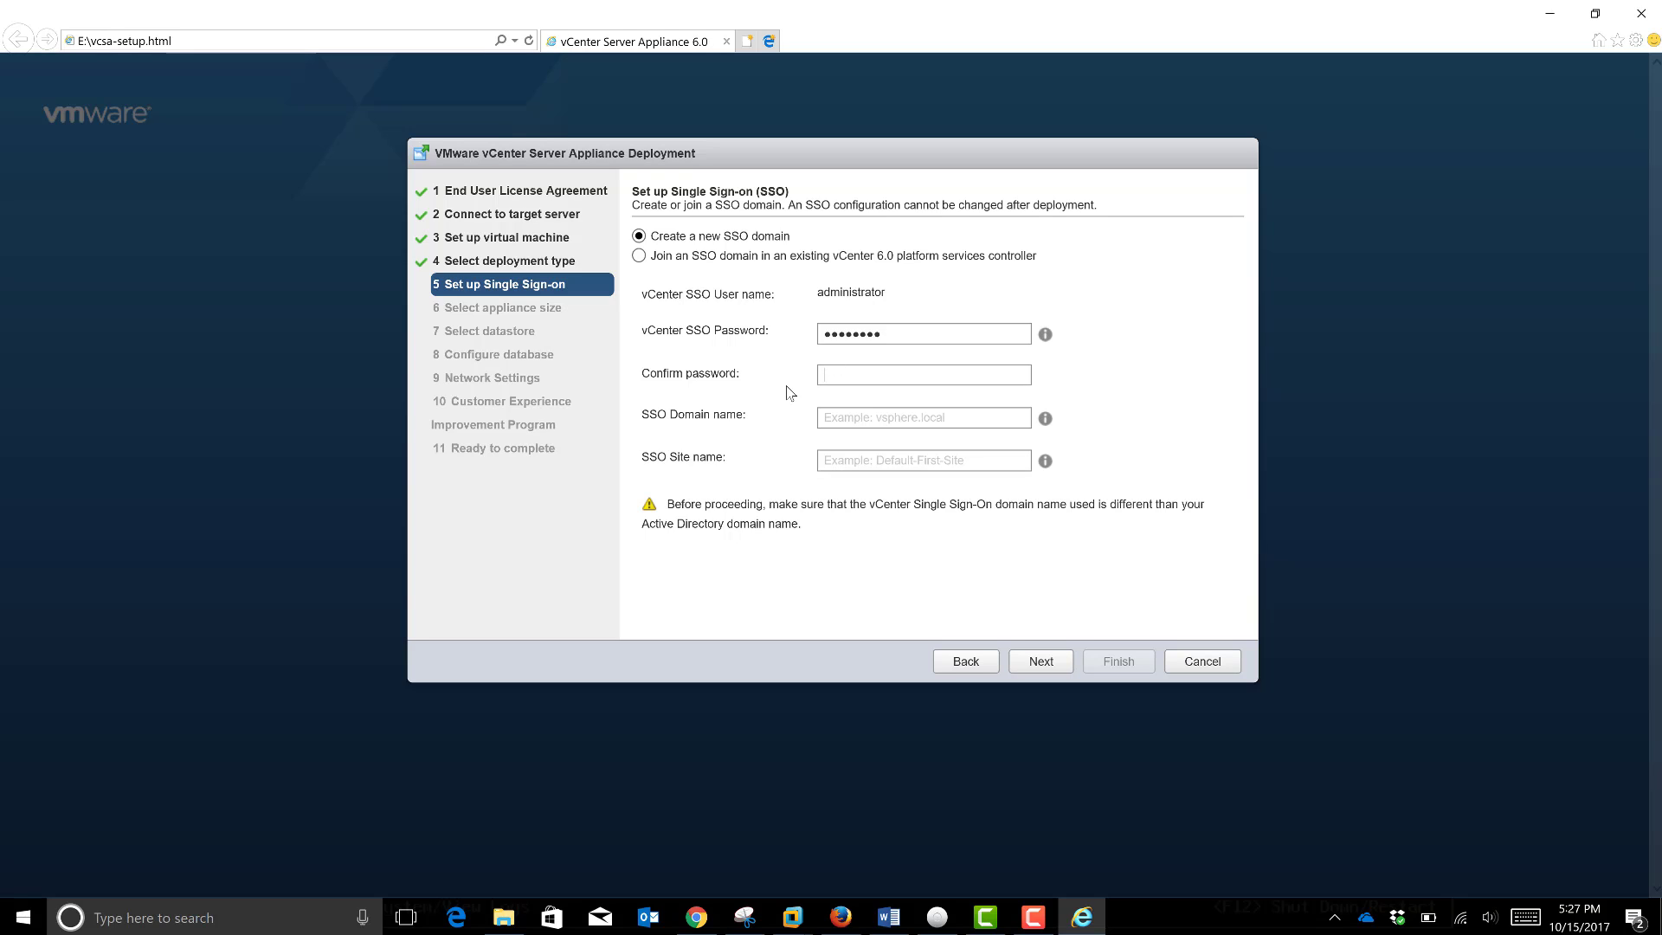
type("••")
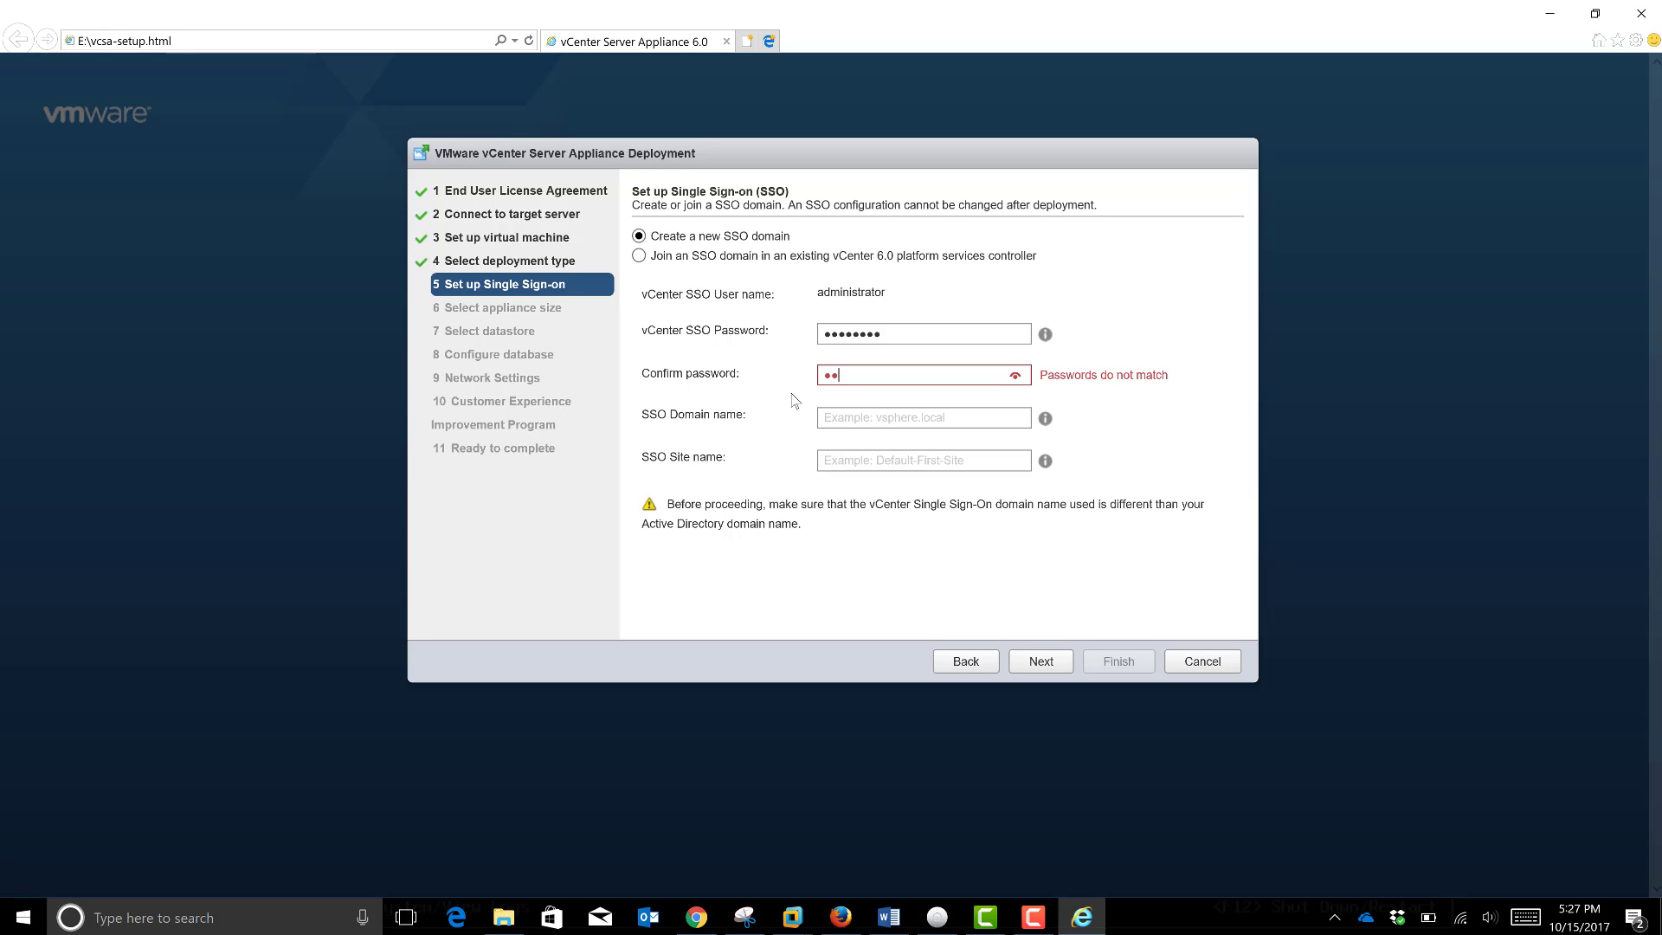
type("••••••")
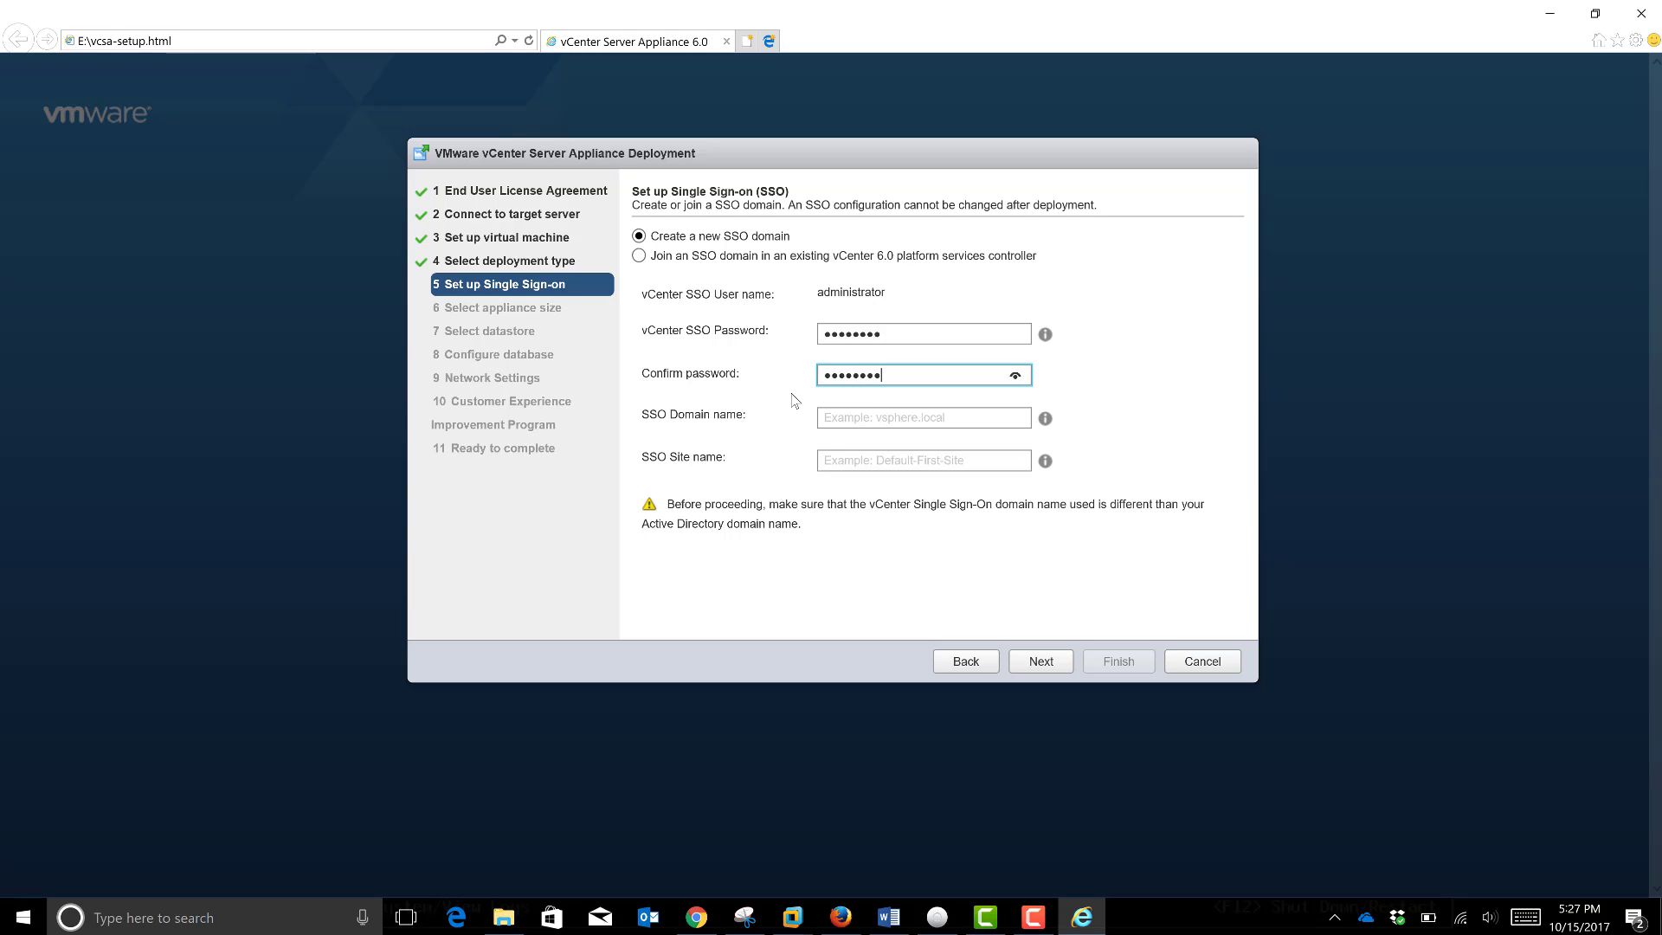
Step: Set SSO domain vsphere.local and site name Lab2, removing the invalid space
left_click(847, 423)
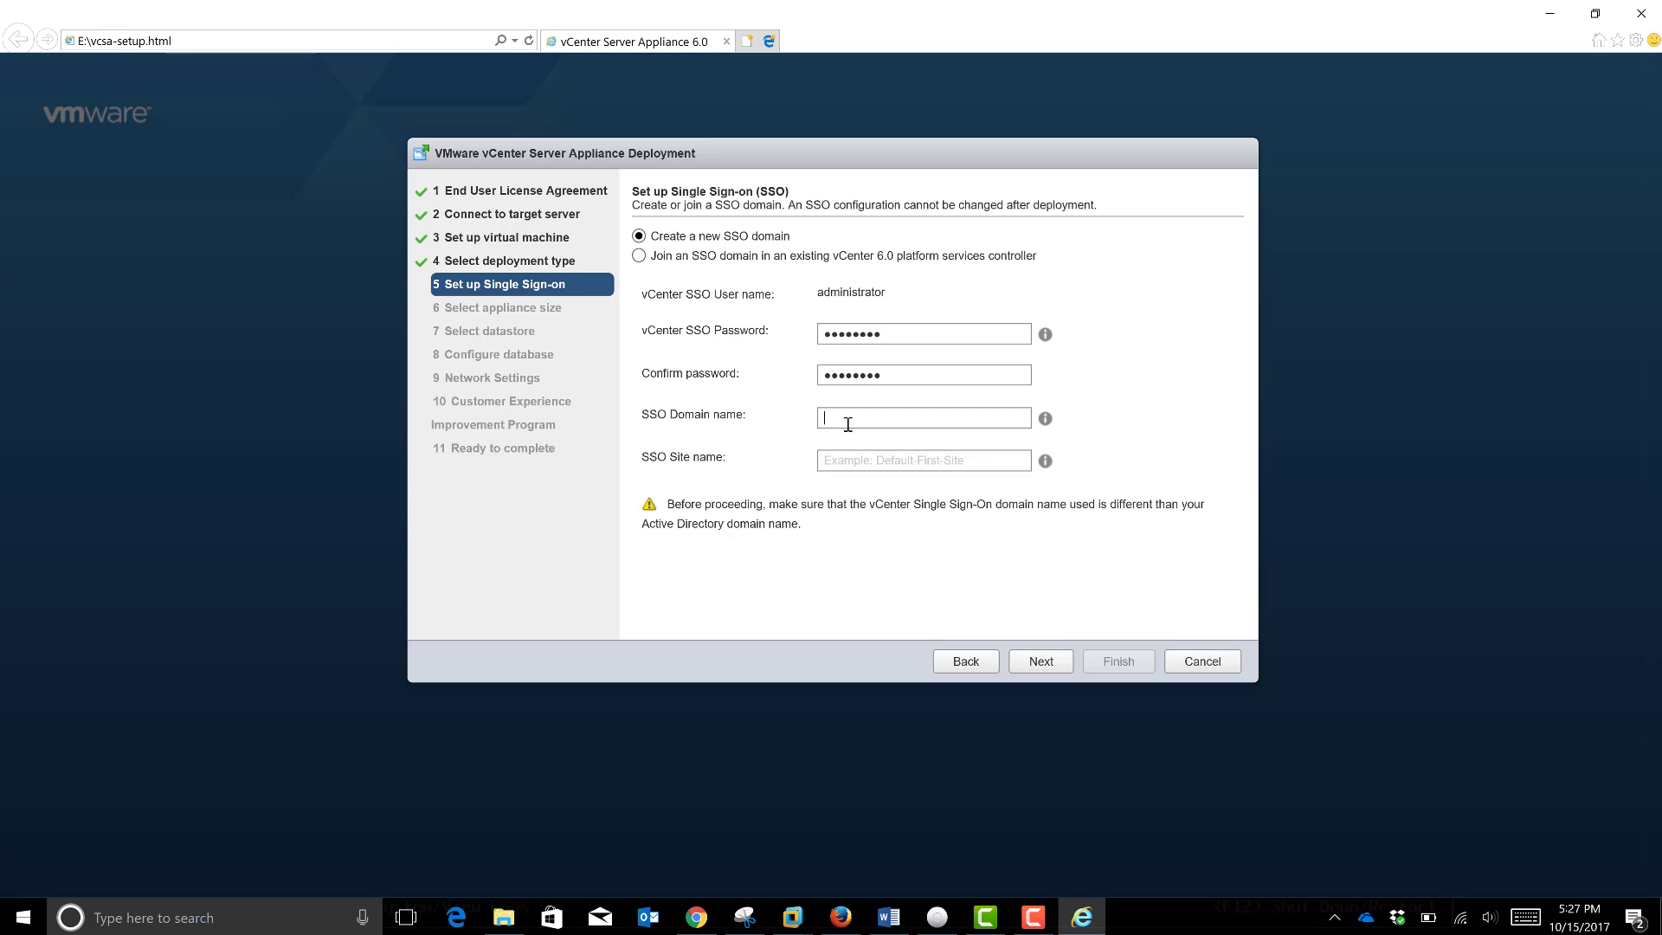
type("vsp")
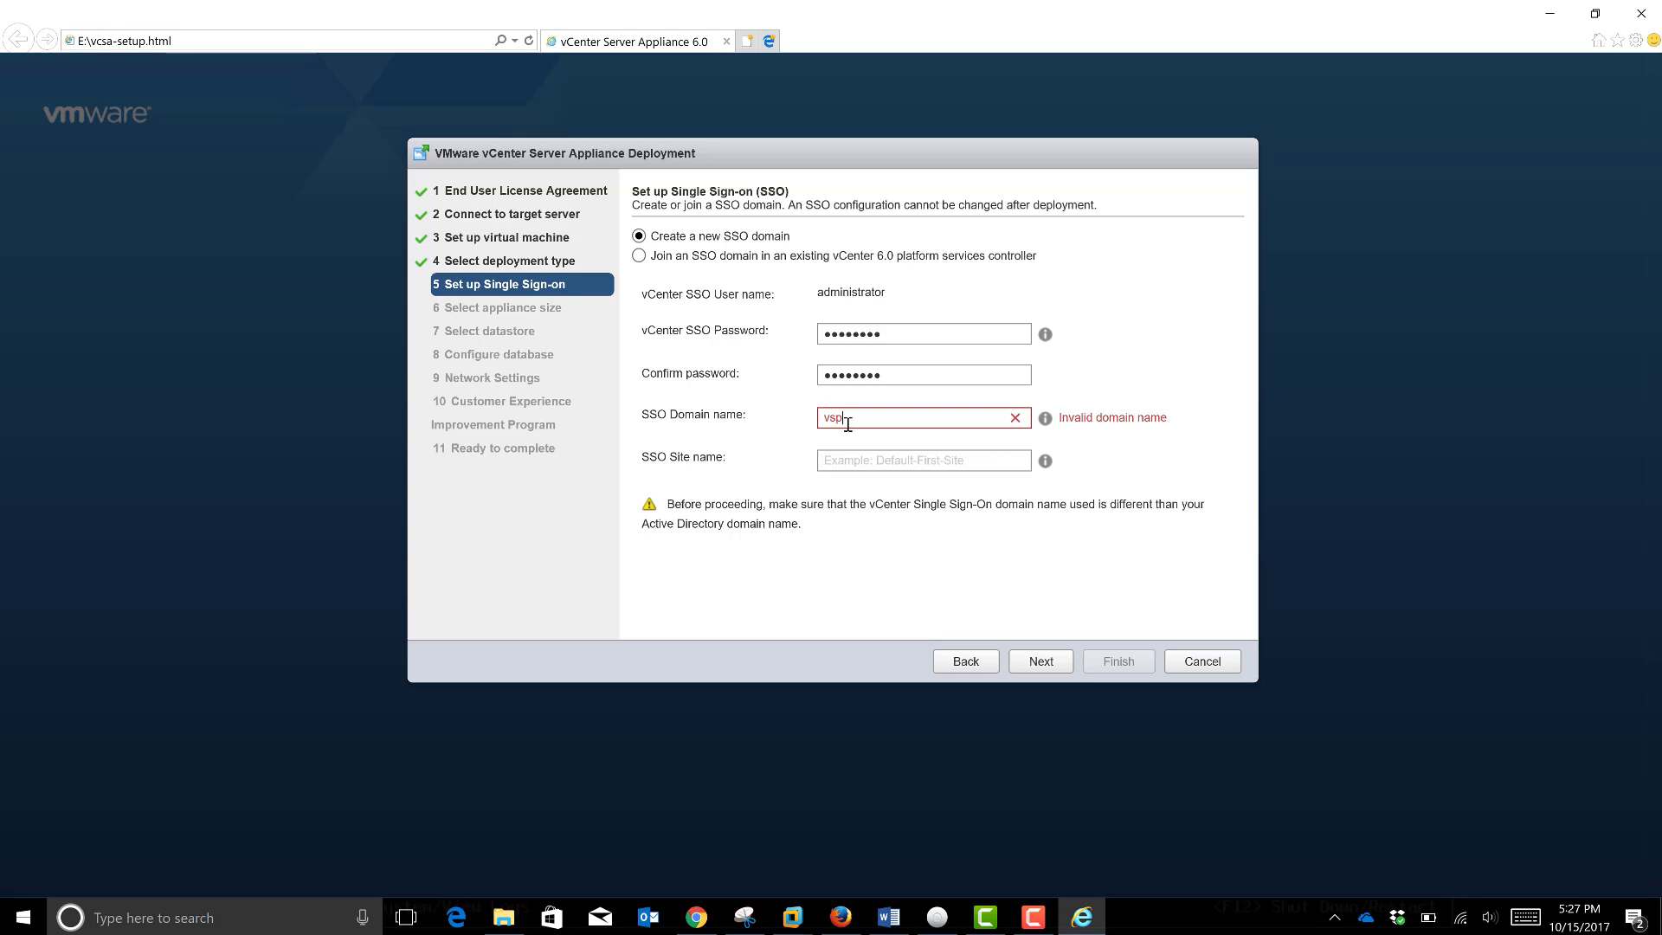
type("here.local")
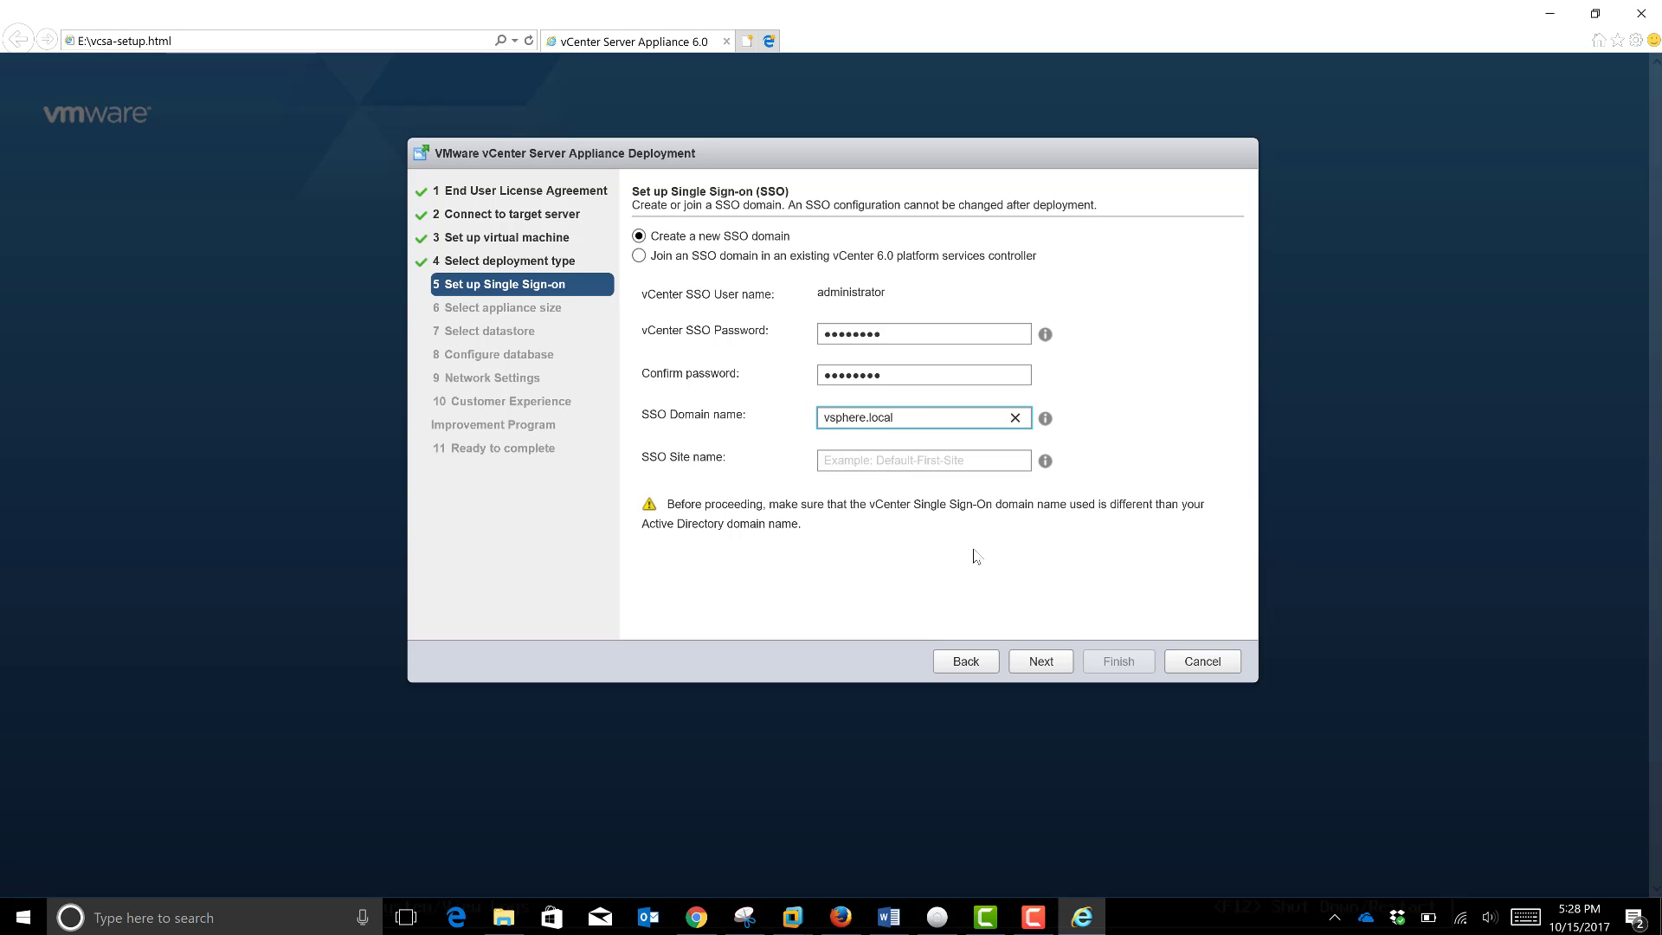
left_click(863, 461)
type("Lab ")
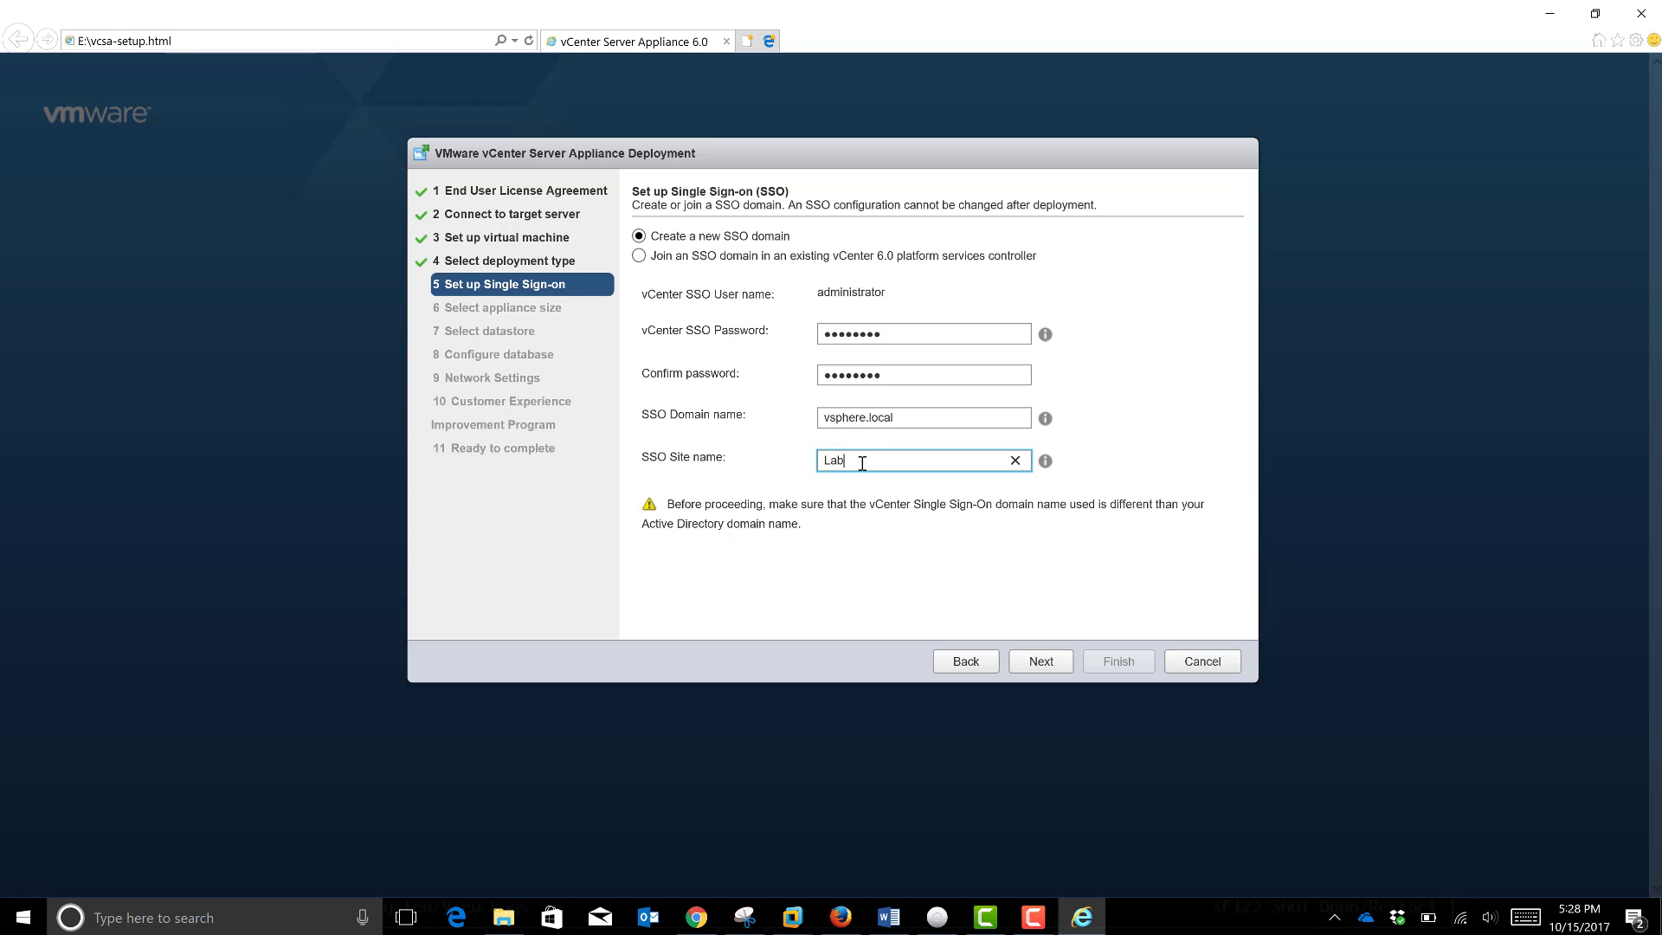
type("2")
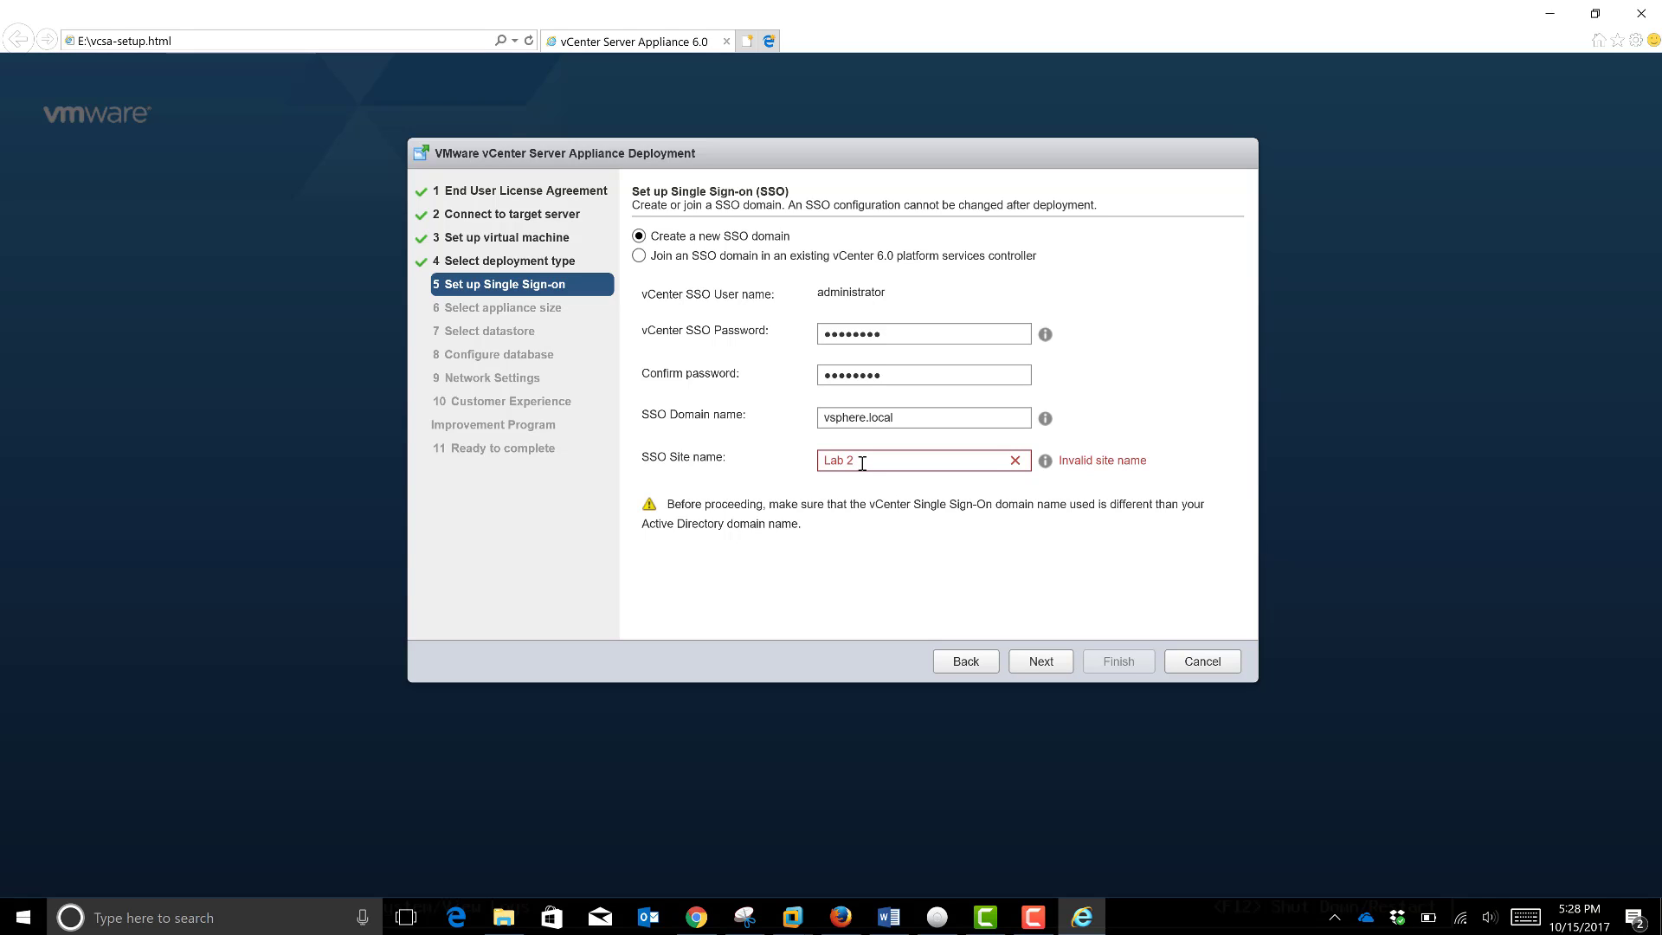
left_click(1040, 663)
left_click(847, 461)
key("BackSpace")
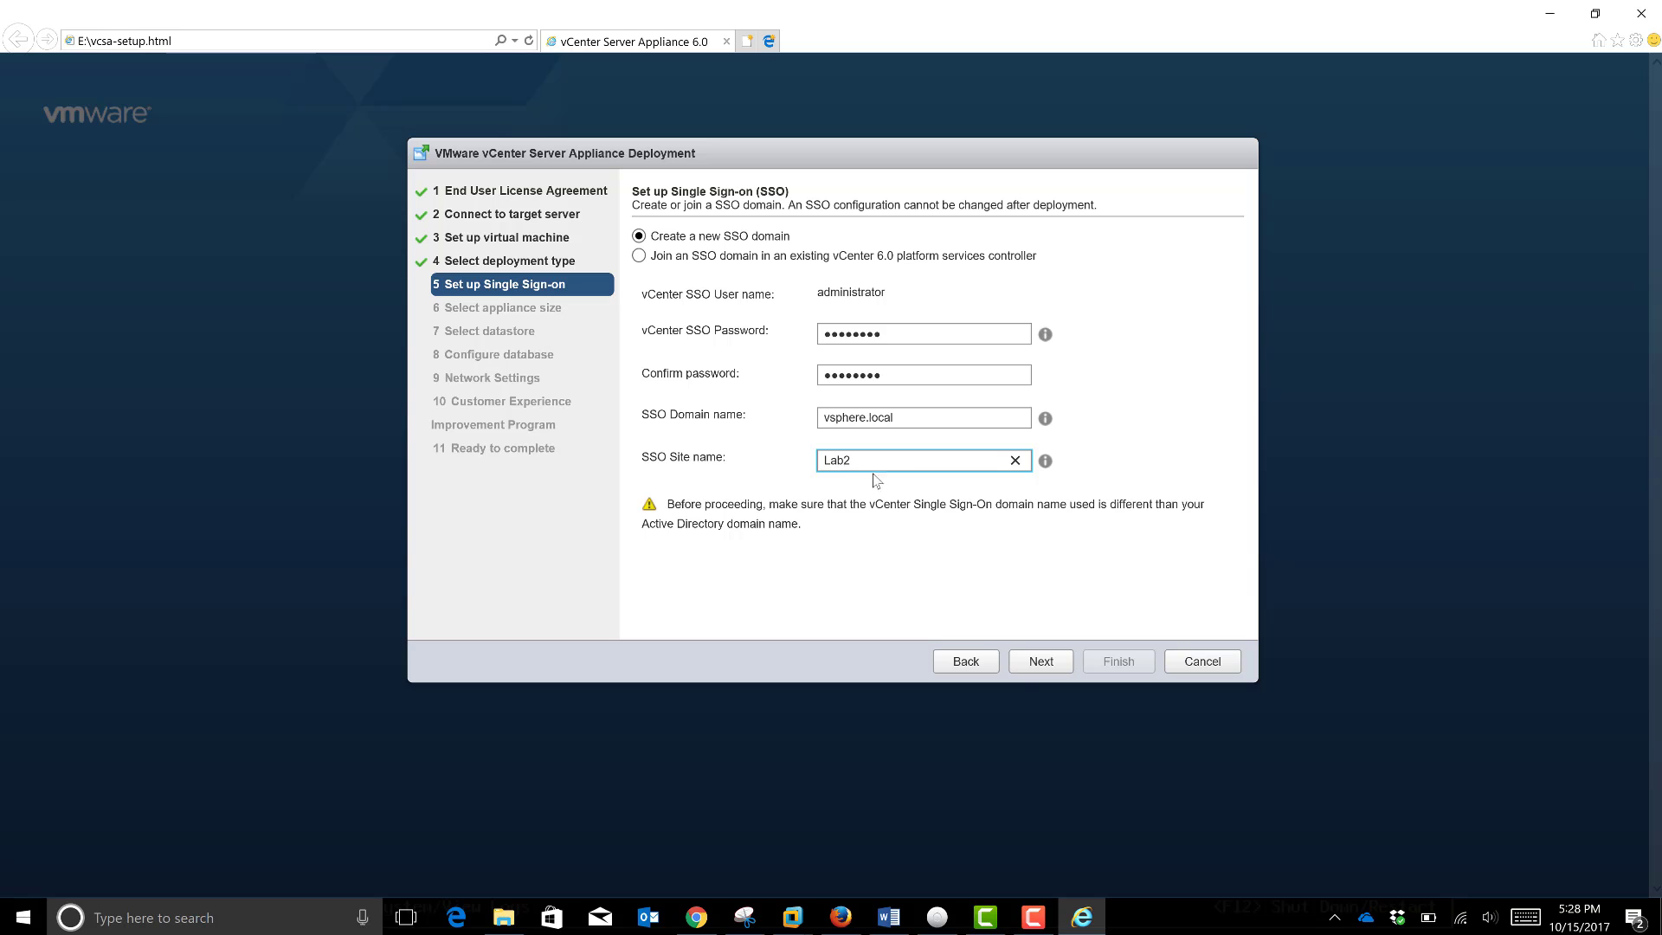
left_click(1034, 667)
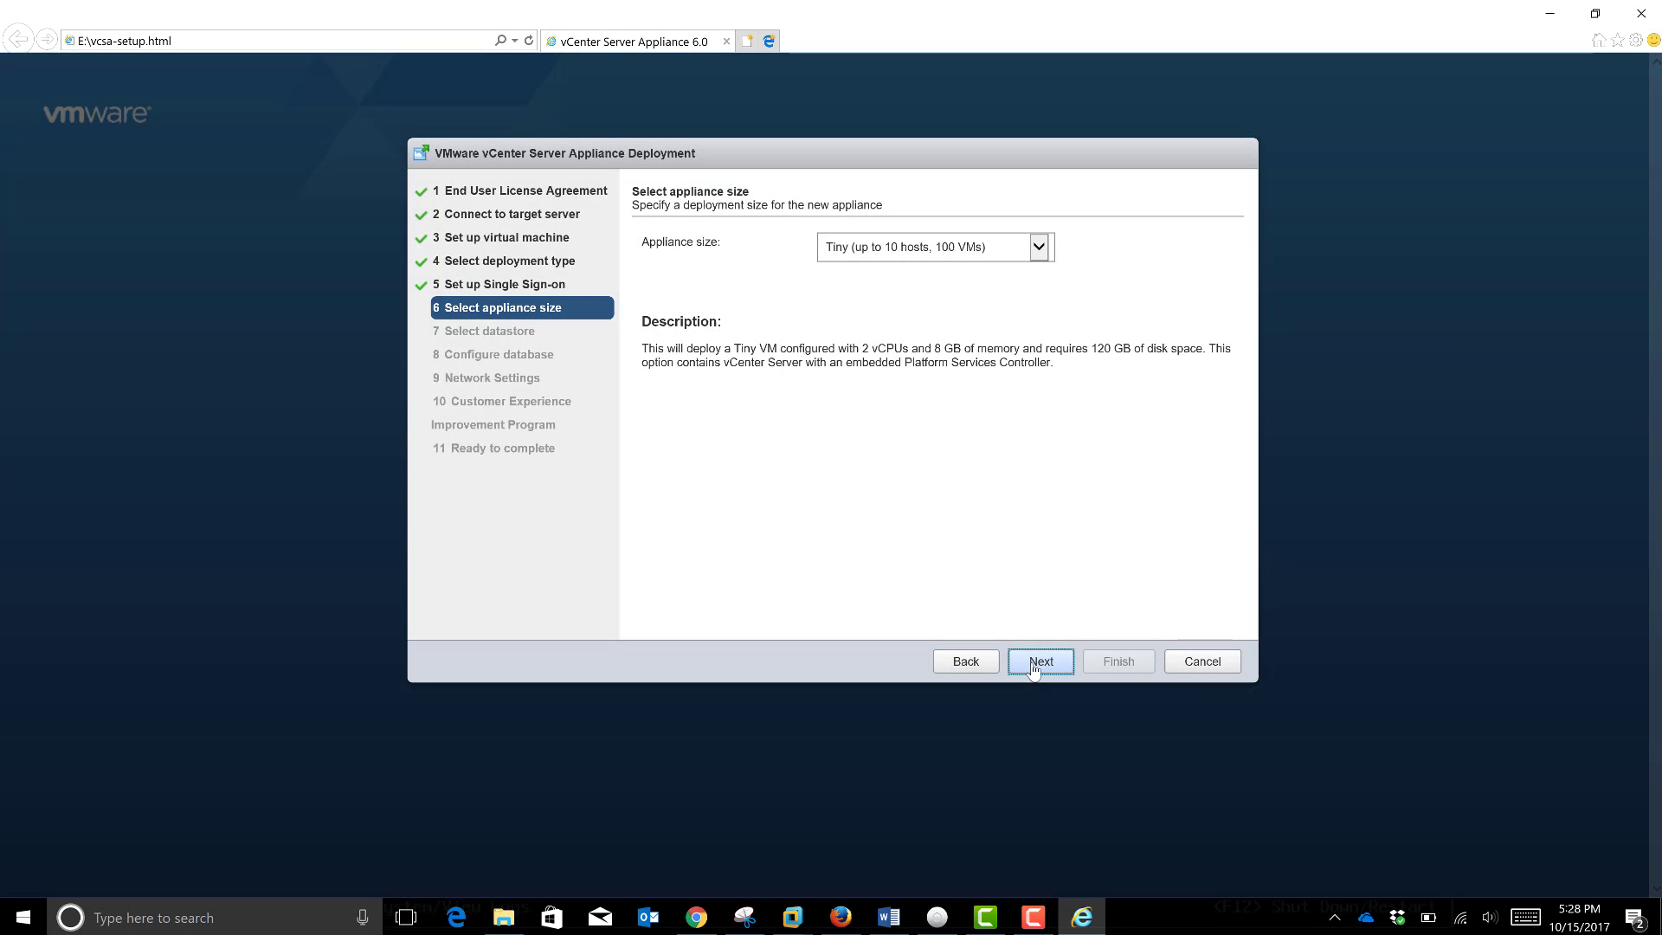
Step: Keep the Tiny appliance size and deploy to datastore1 with thin disk mode enabled
left_click(1032, 665)
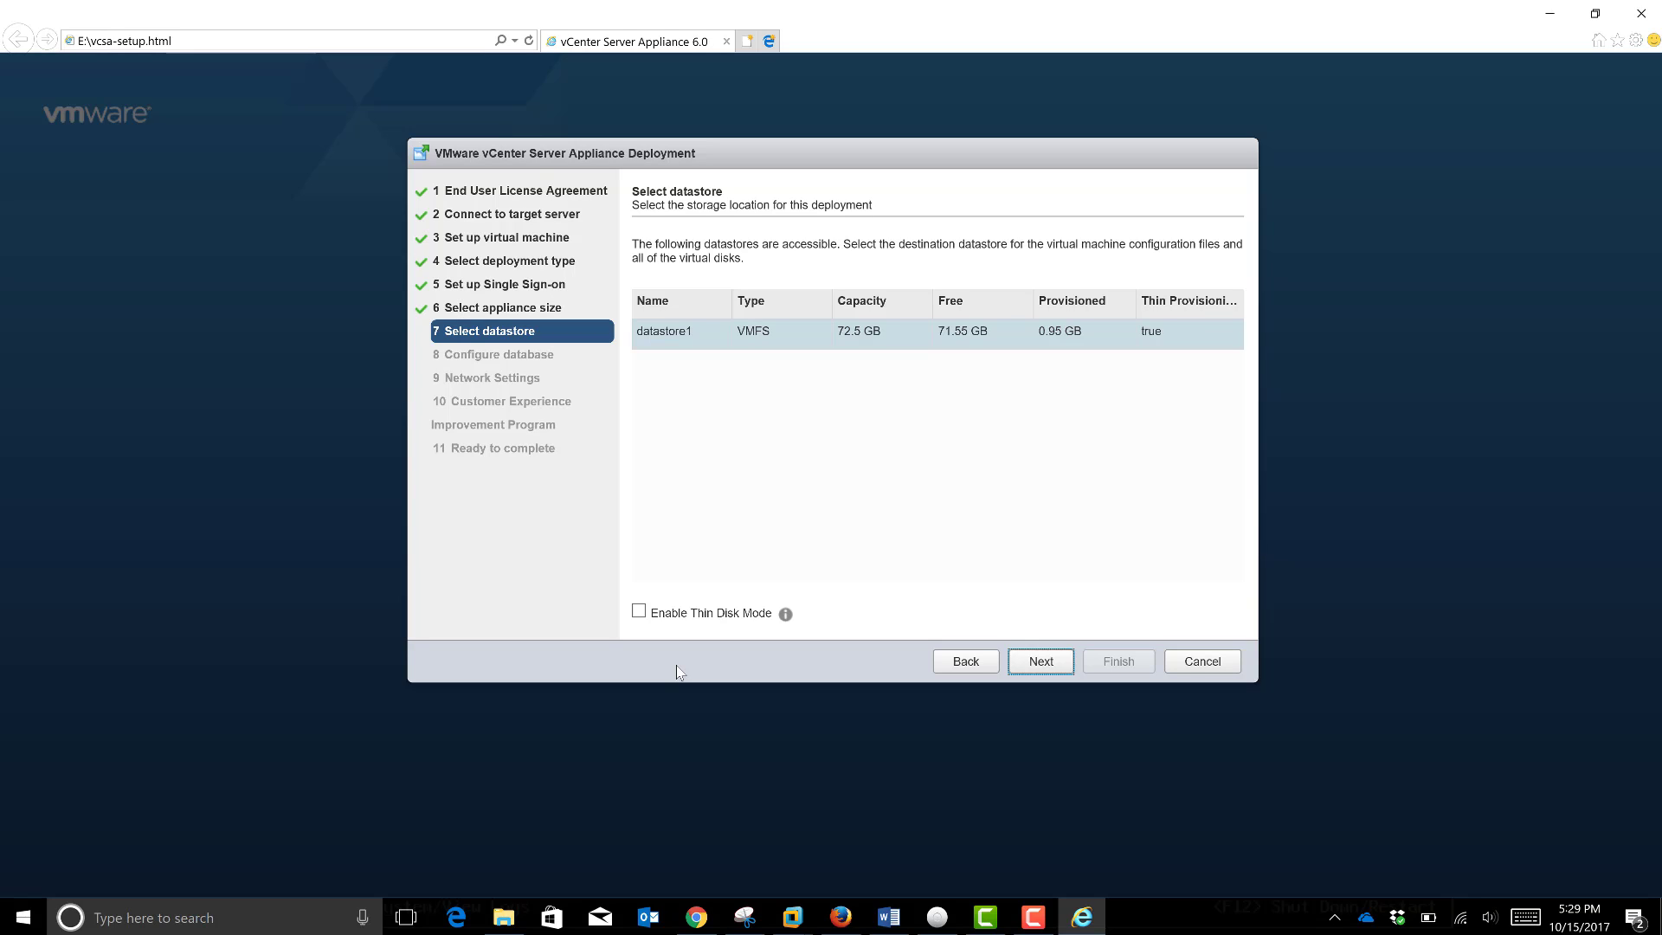
left_click(639, 612)
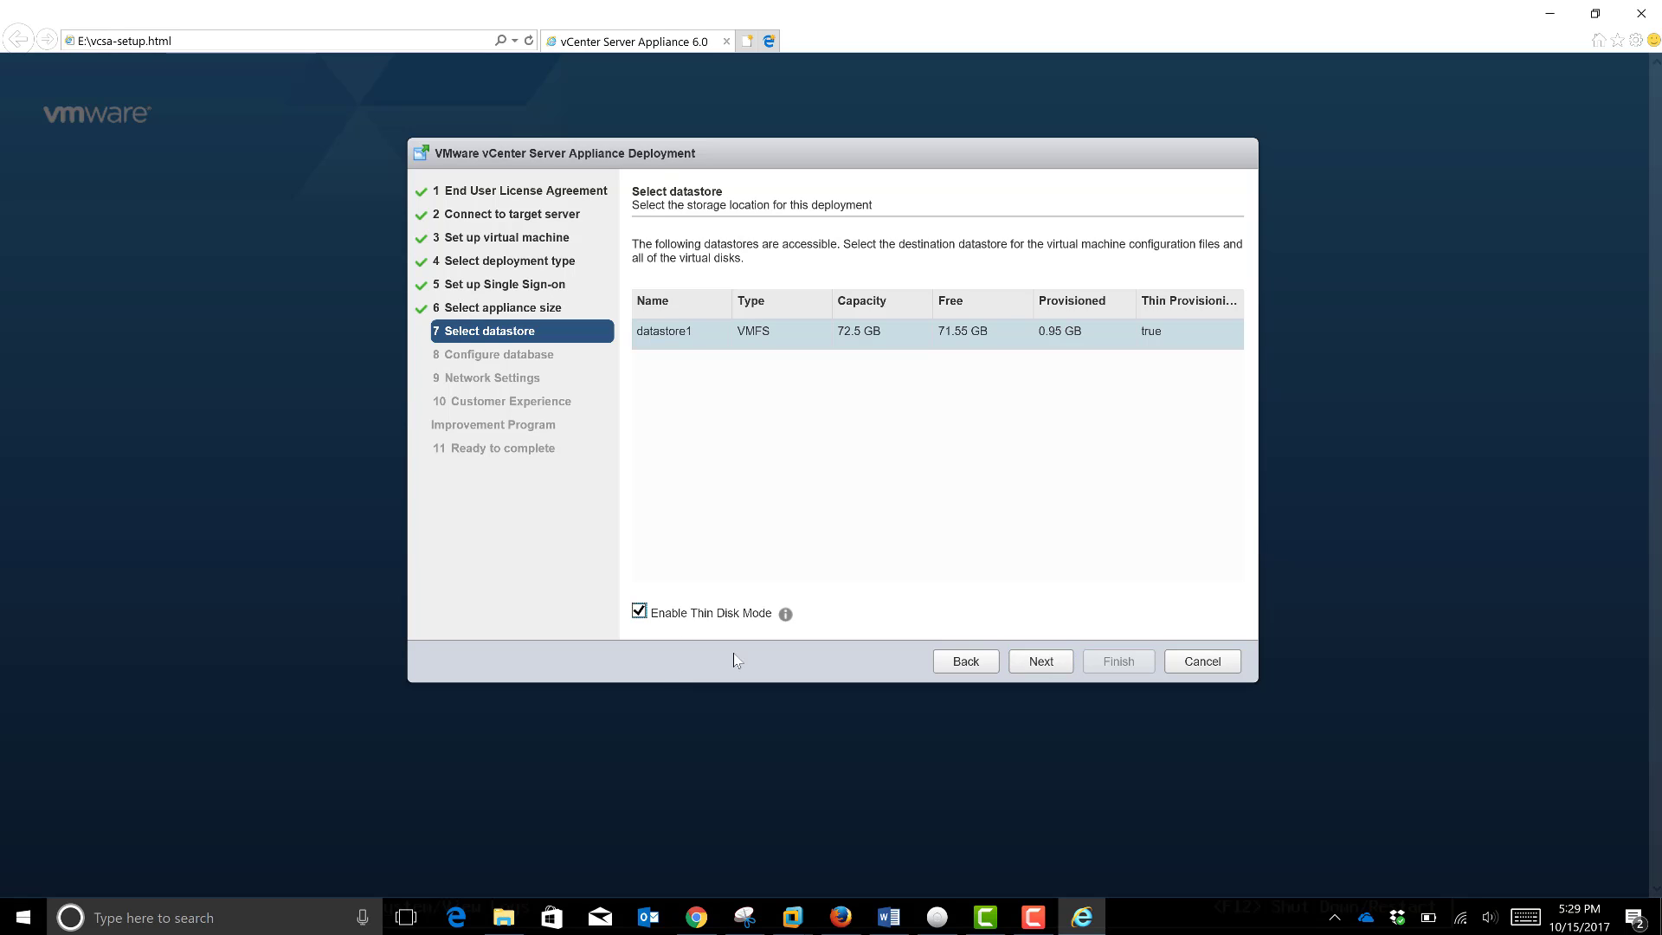
left_click(1028, 663)
left_click(1034, 919)
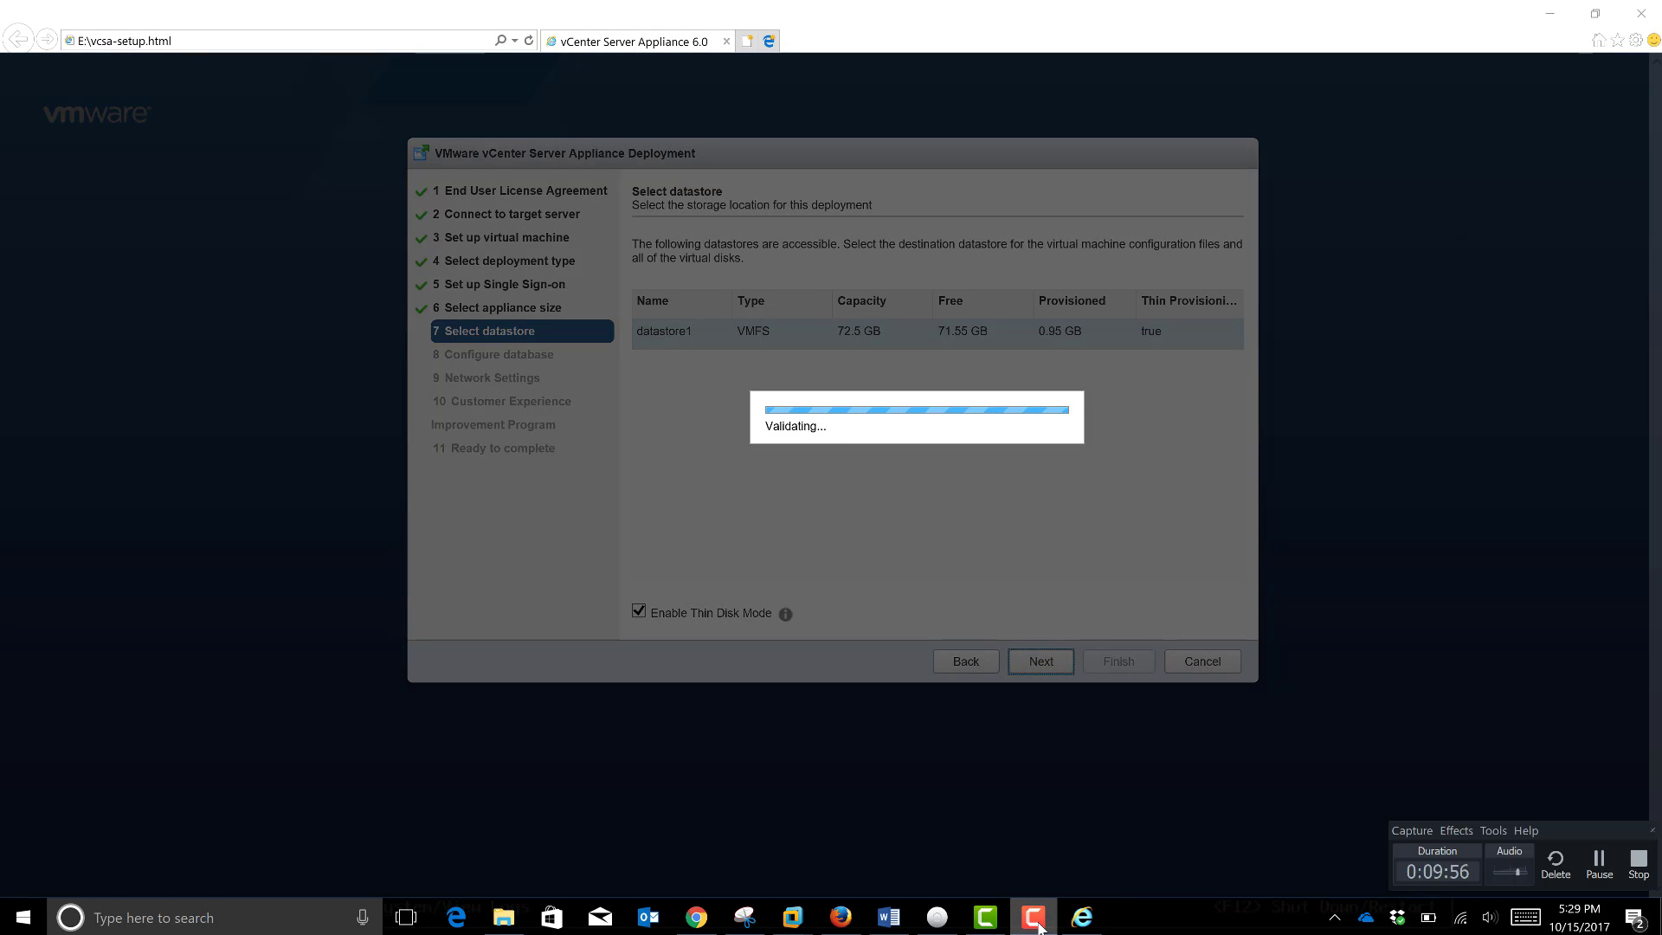
left_click(1037, 923)
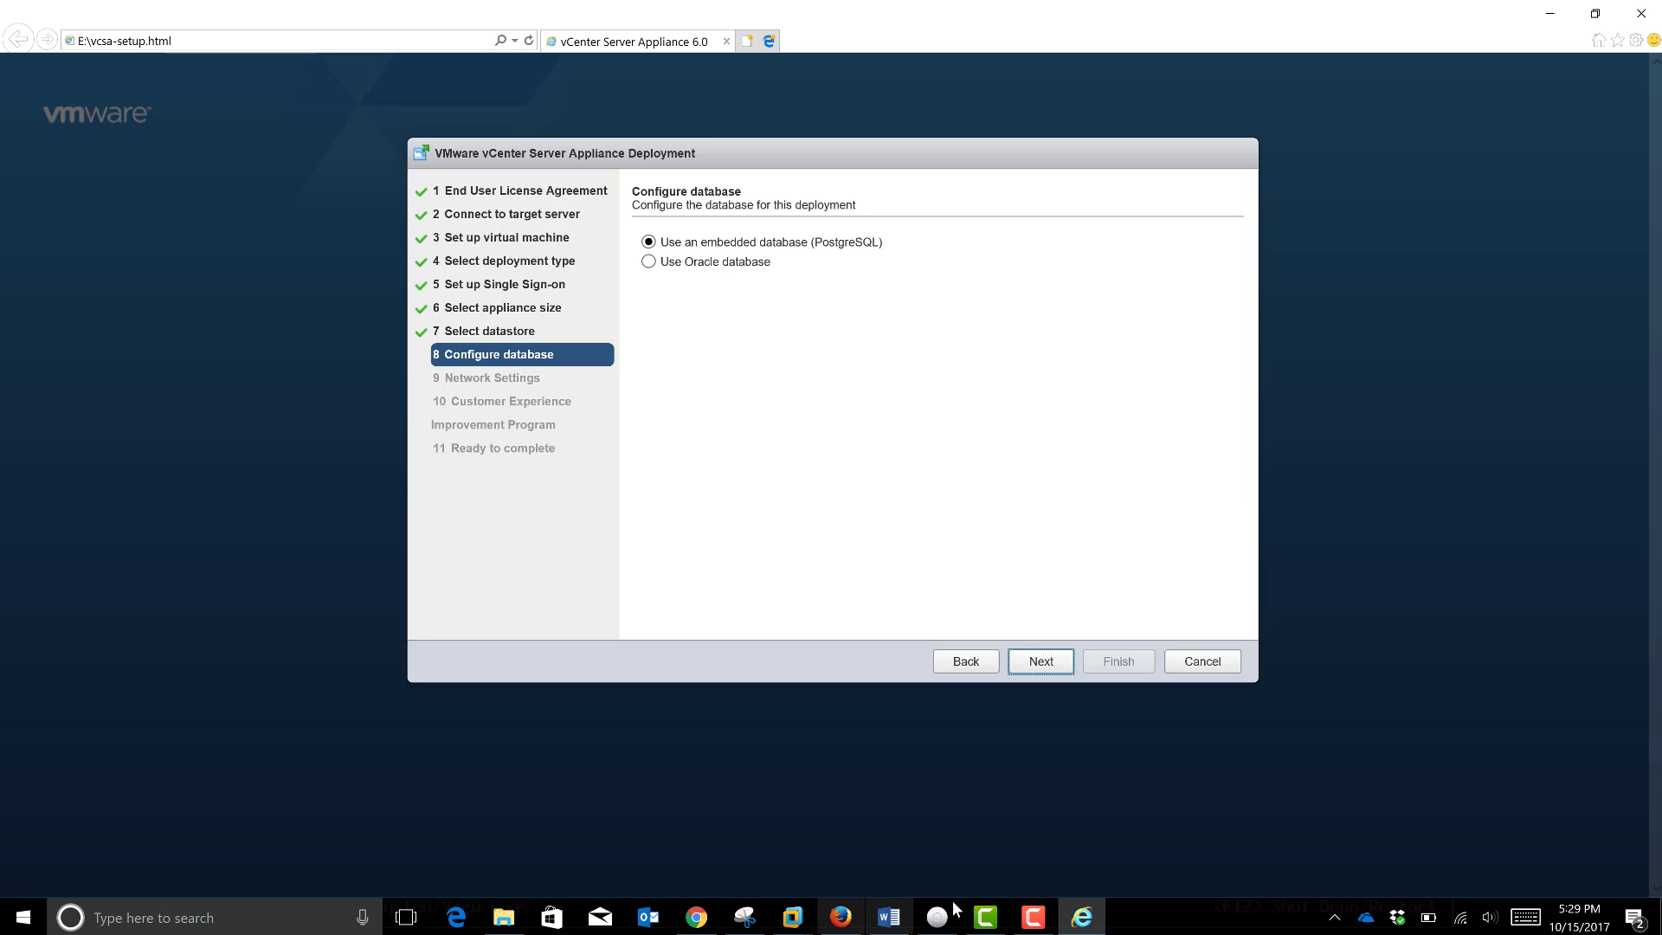
Step: Keep the embedded PostgreSQL database and continue to Network Settings
left_click(1041, 672)
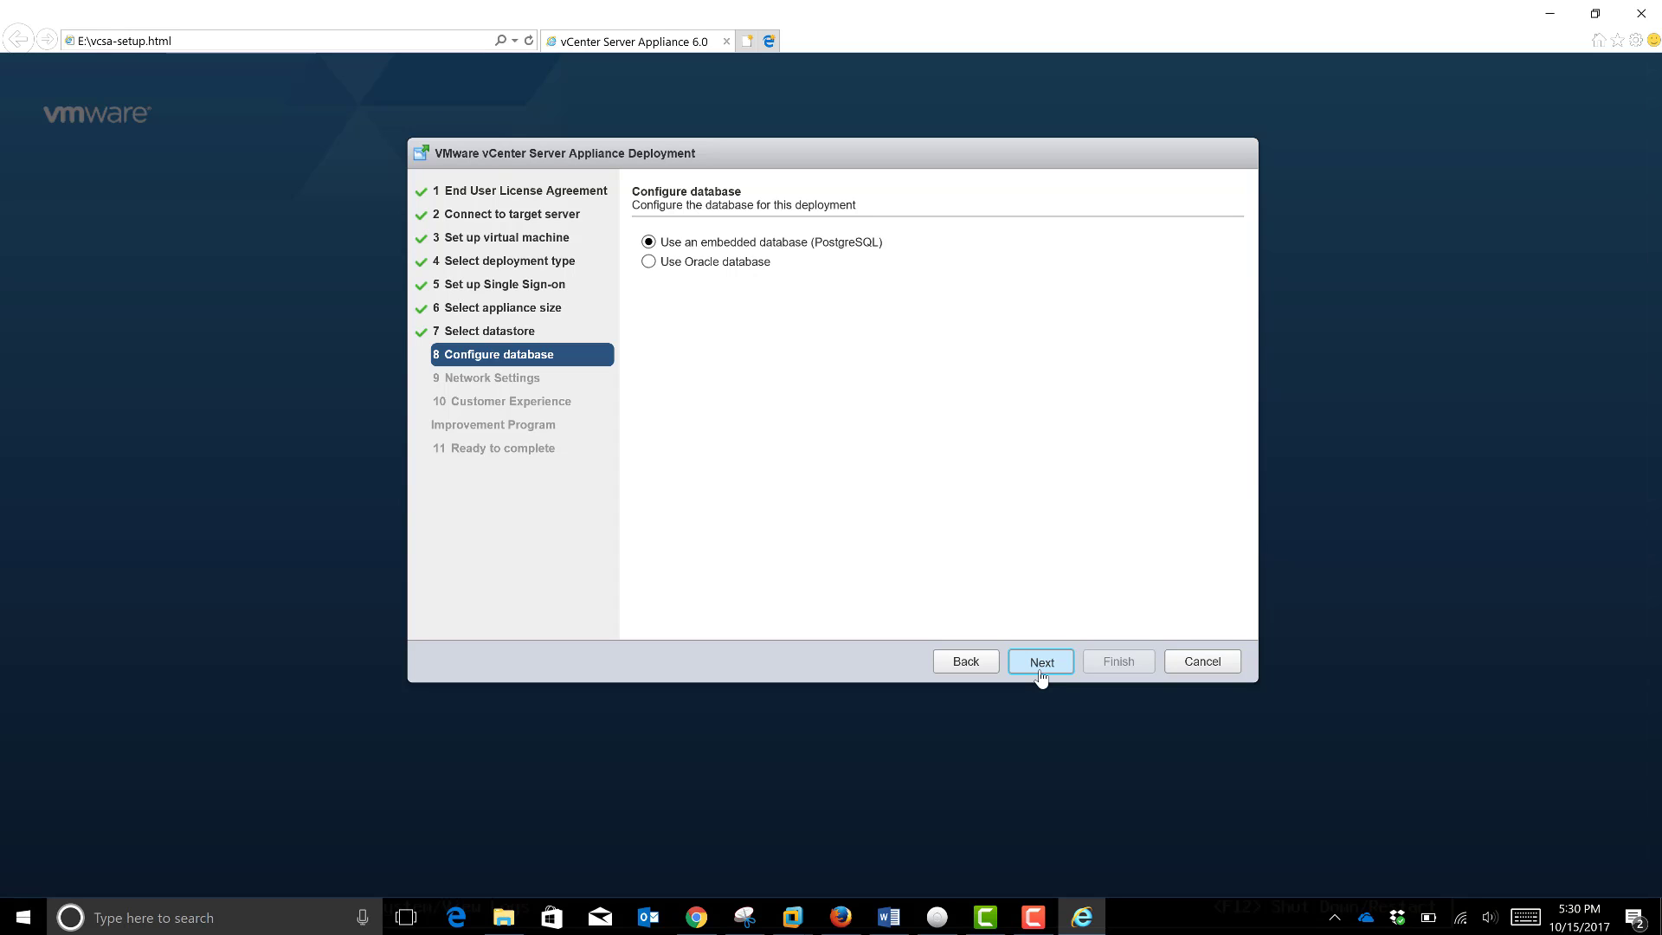
left_click(1041, 663)
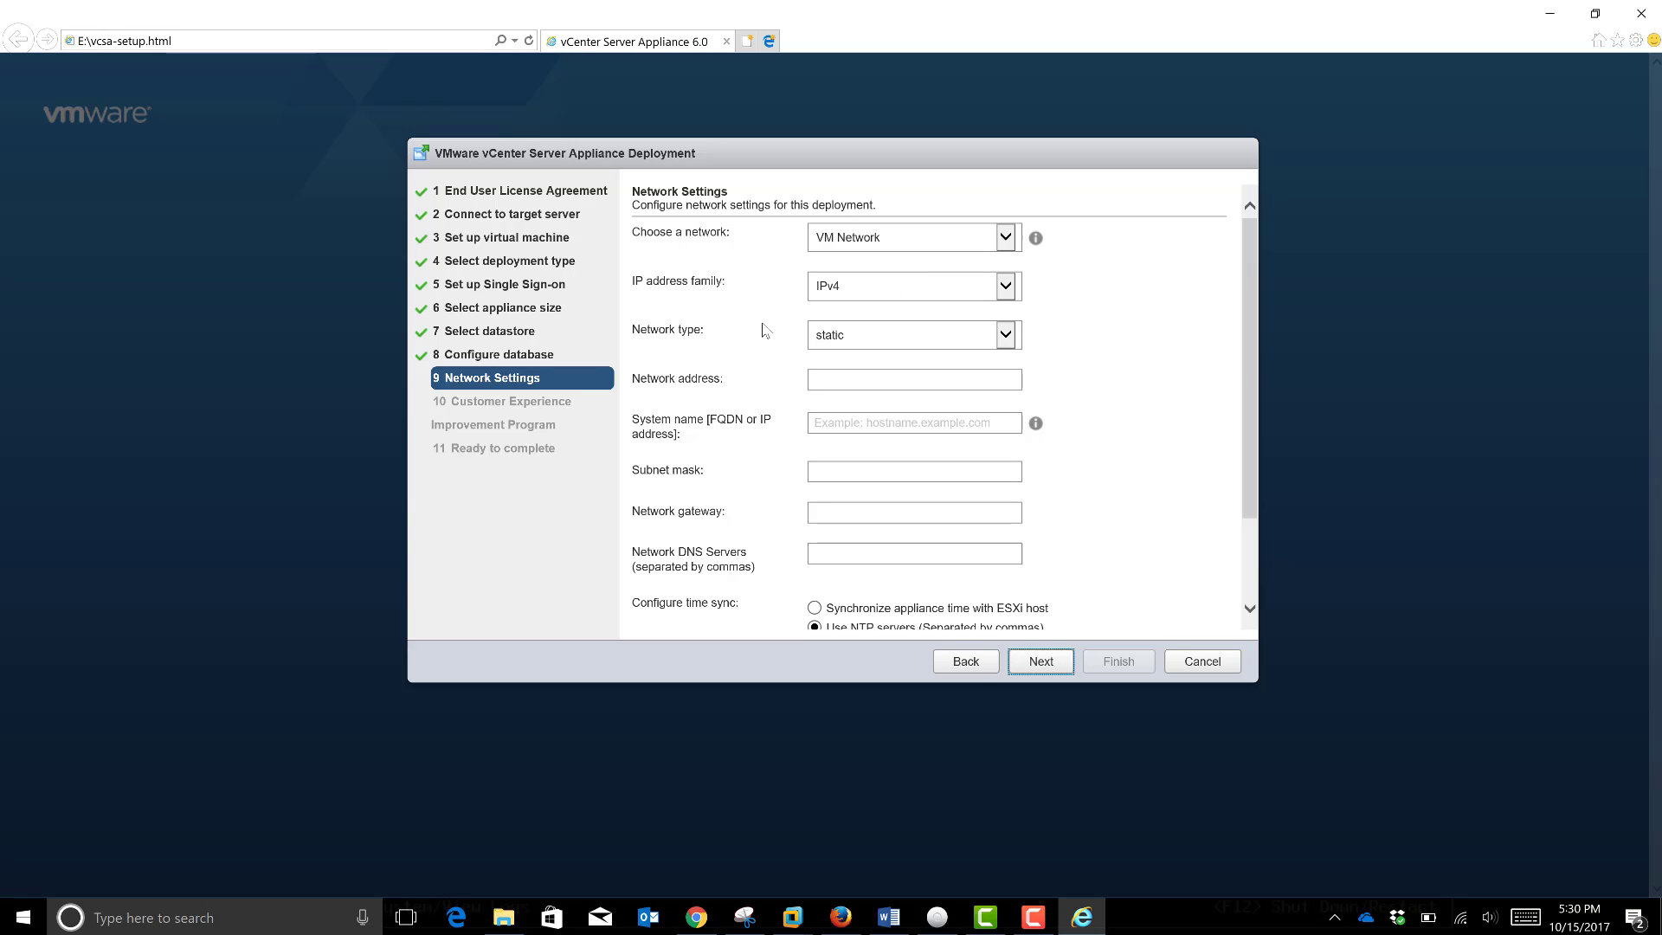
Step: Set network address 192.168.245.12 and reuse it as the system name
left_click(920, 384)
type("19")
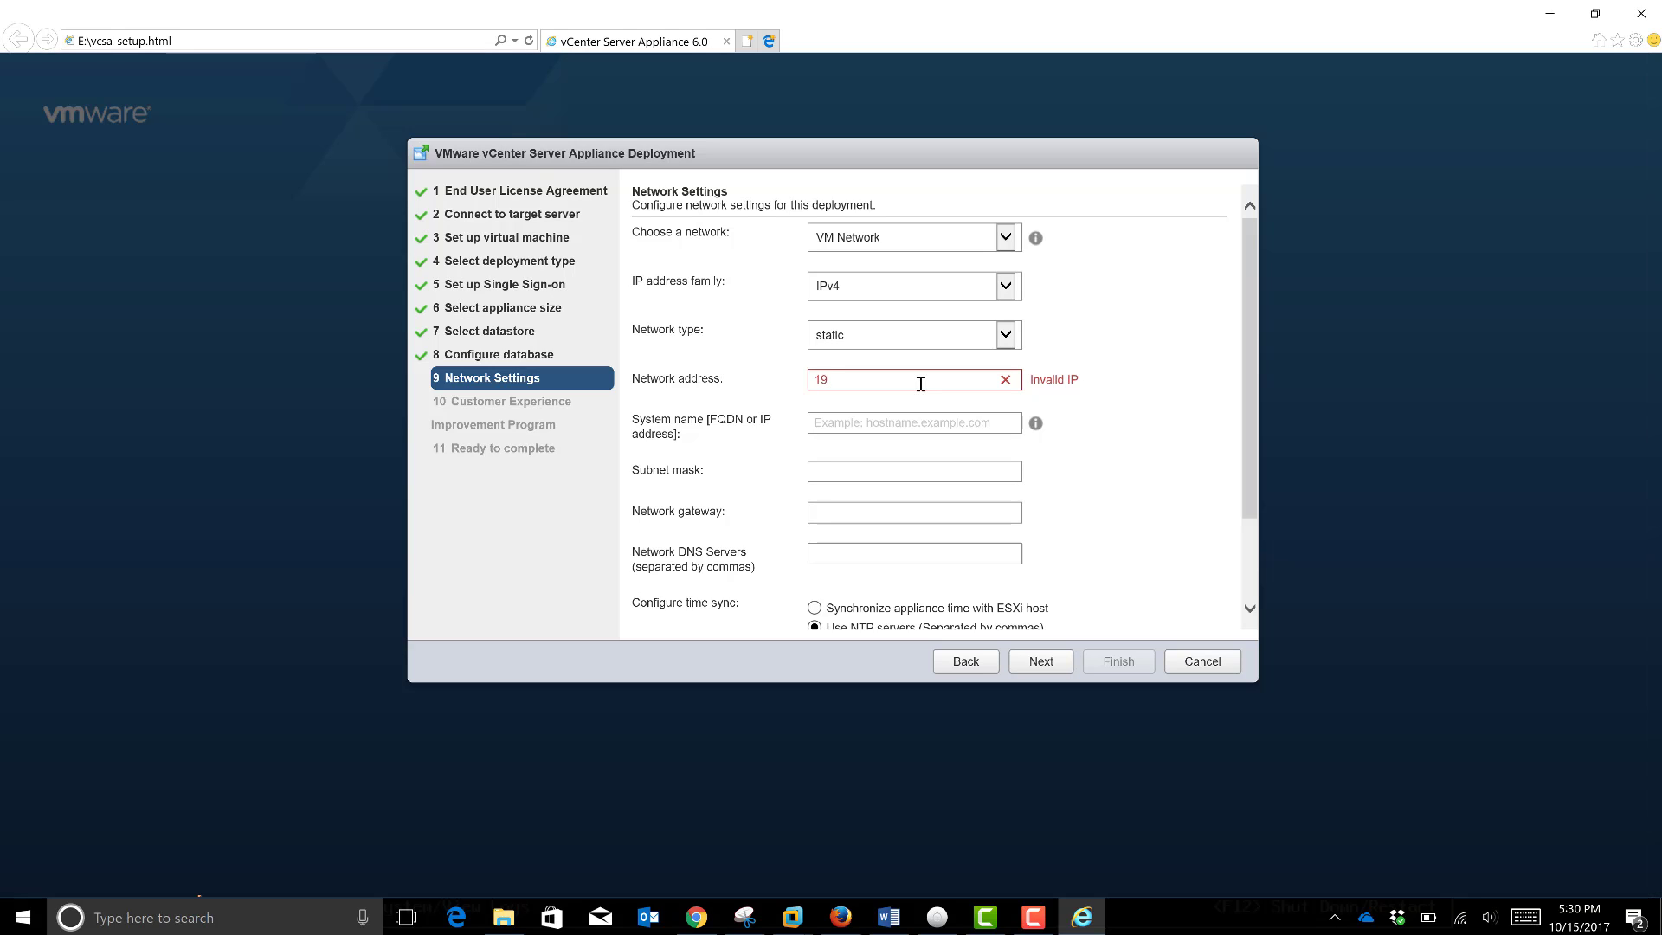
type("2.168.245.12")
left_click_drag(894, 379, 797, 373)
key("ctrl+c")
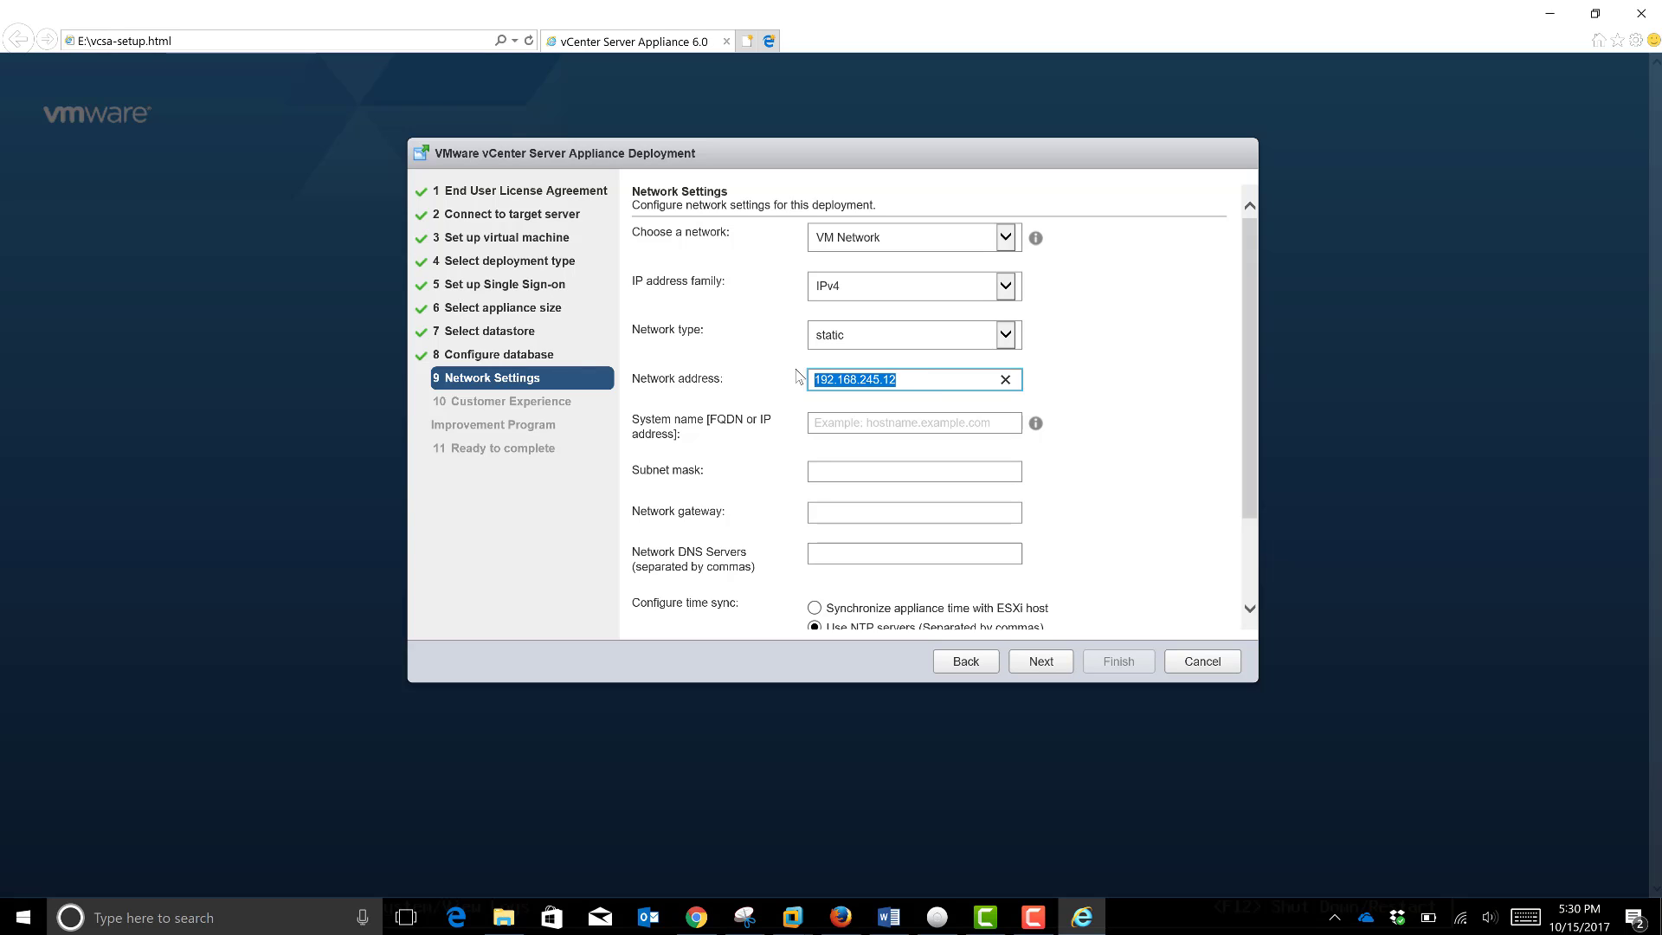
left_click(861, 424)
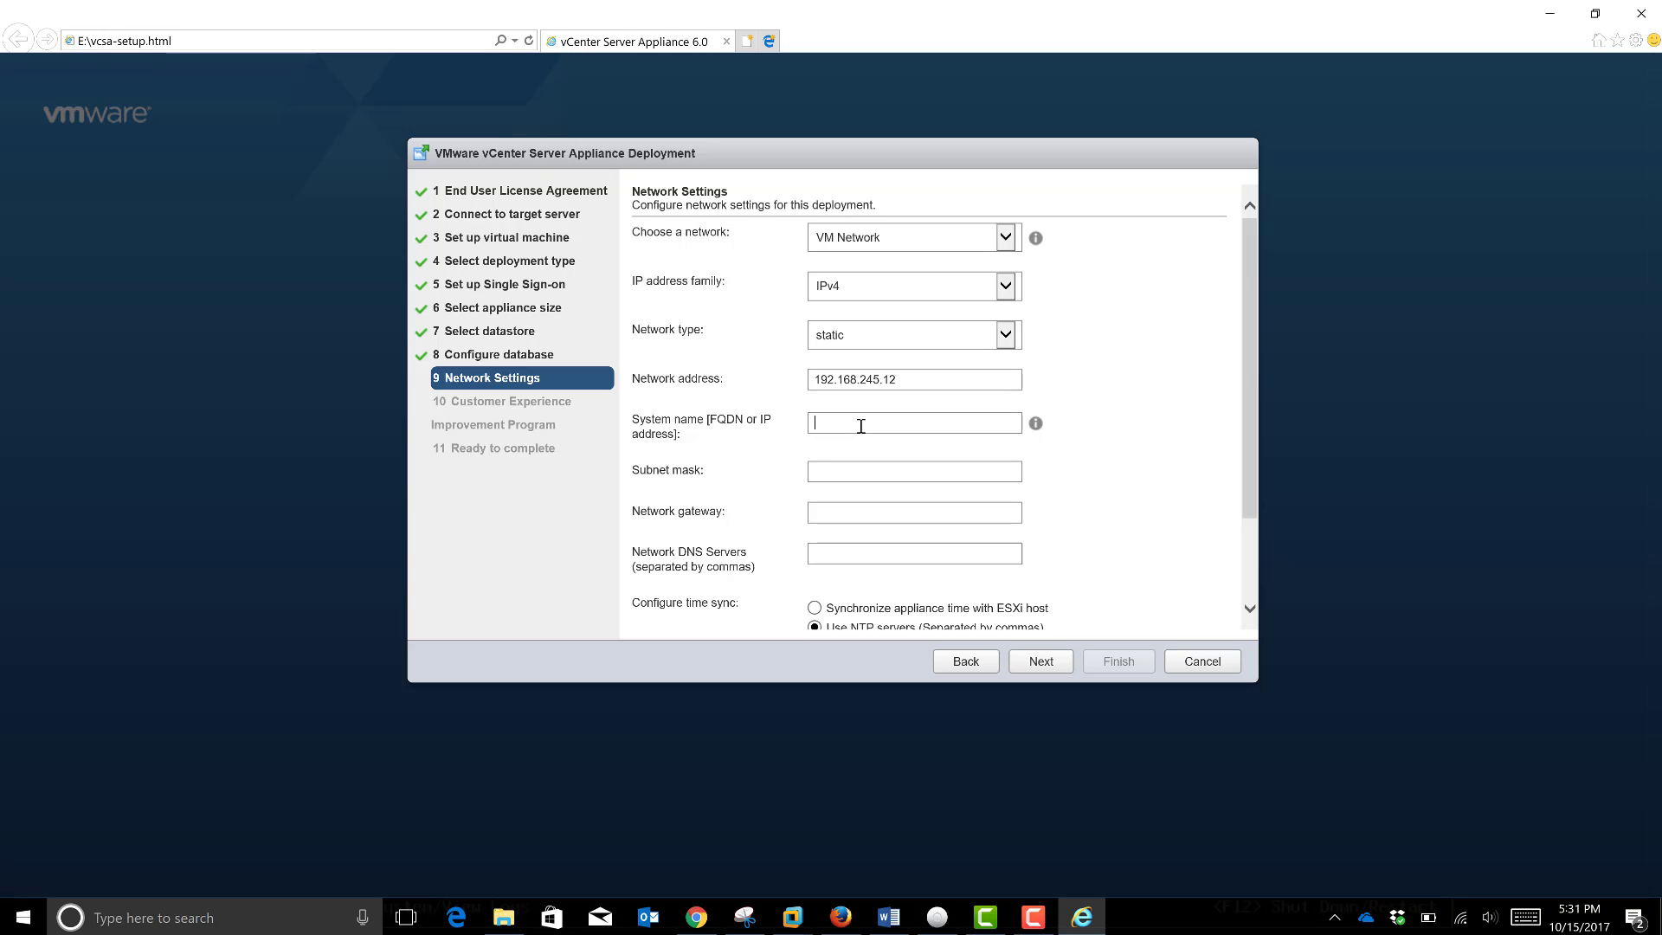
key("ctrl+v")
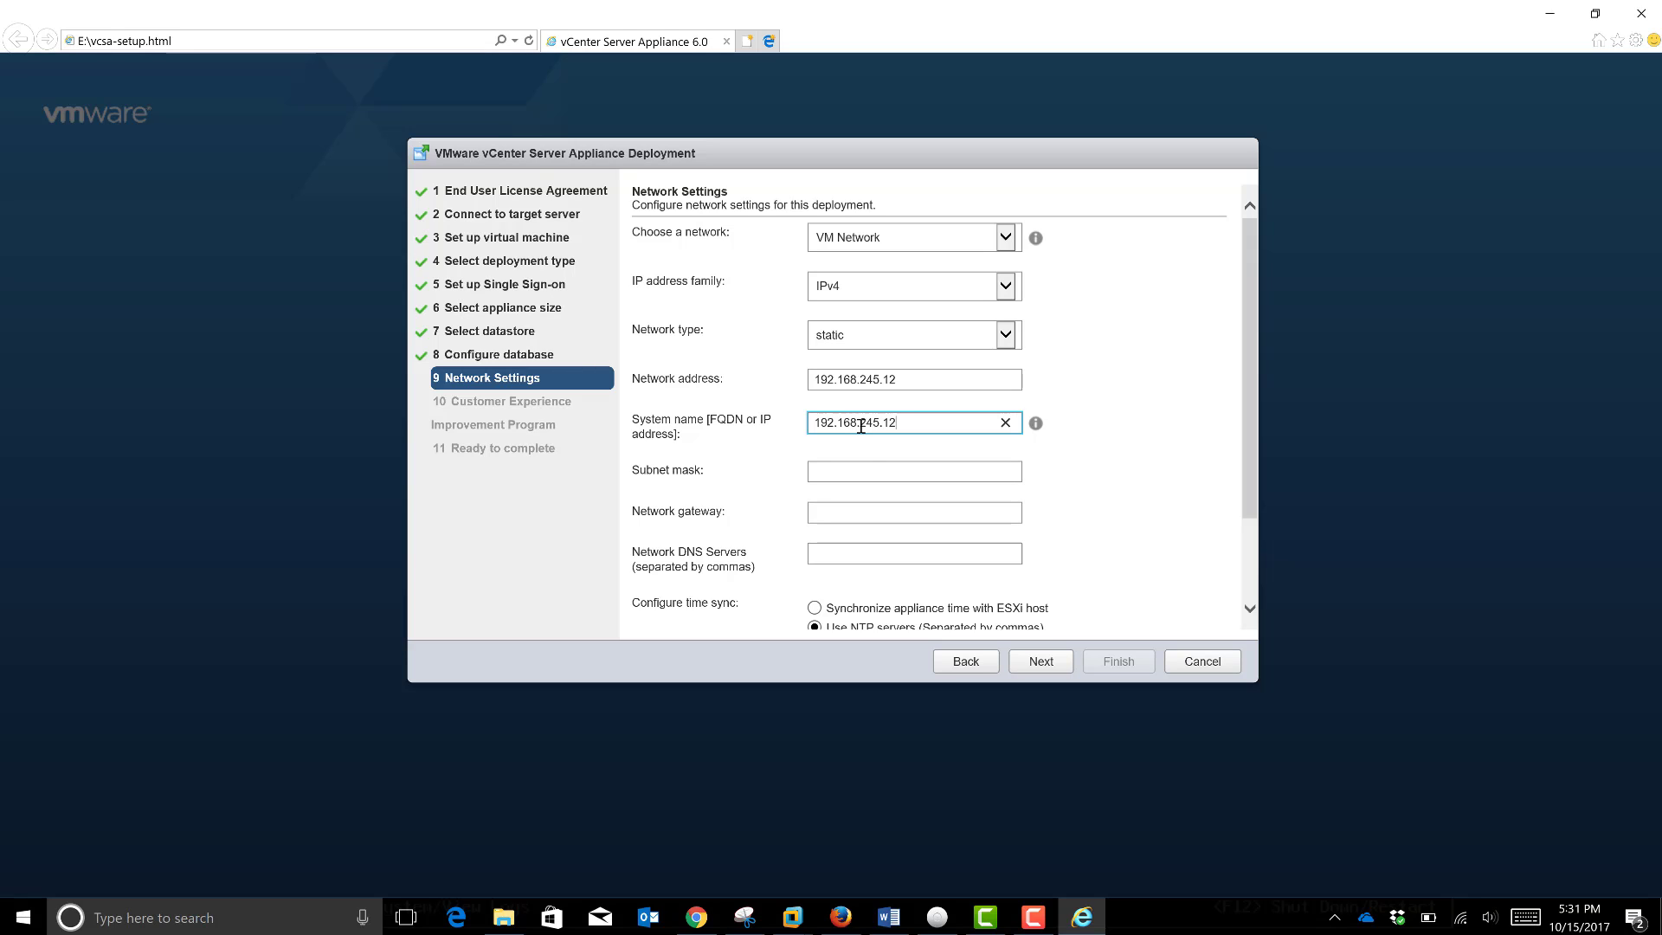
Step: Enter subnet mask 255.255.255.0, gateway 192.168.245.2 and DNS server 8.8.8.8
left_click(872, 470)
type("25")
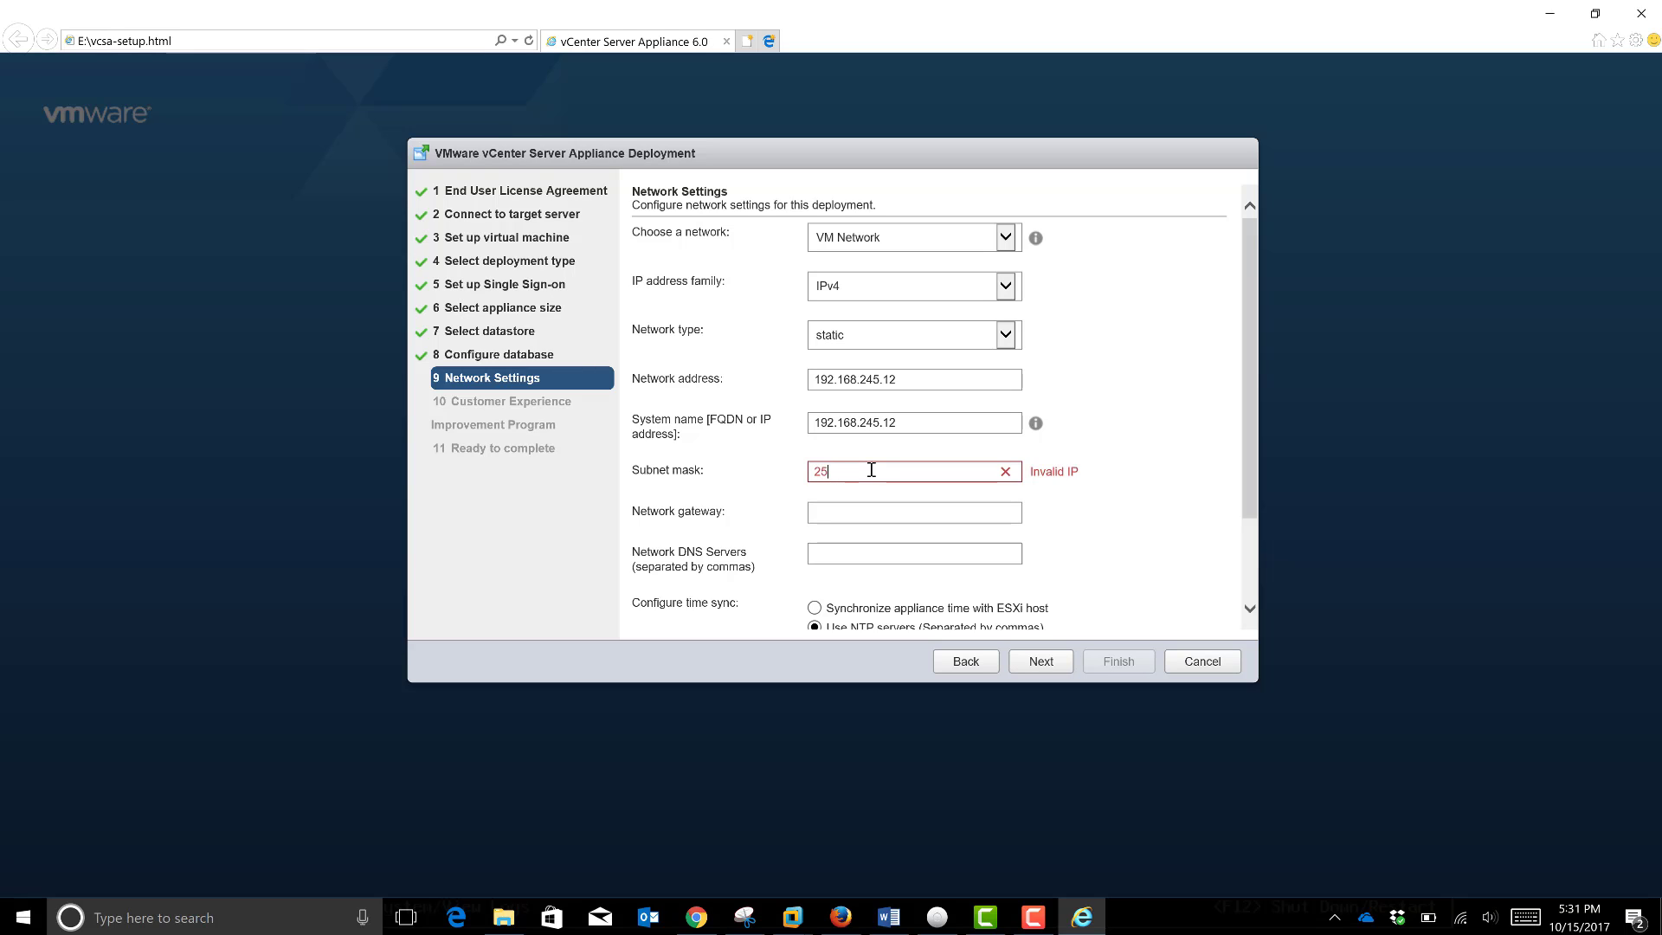
type("5.255.255.0")
left_click(879, 511)
type("192")
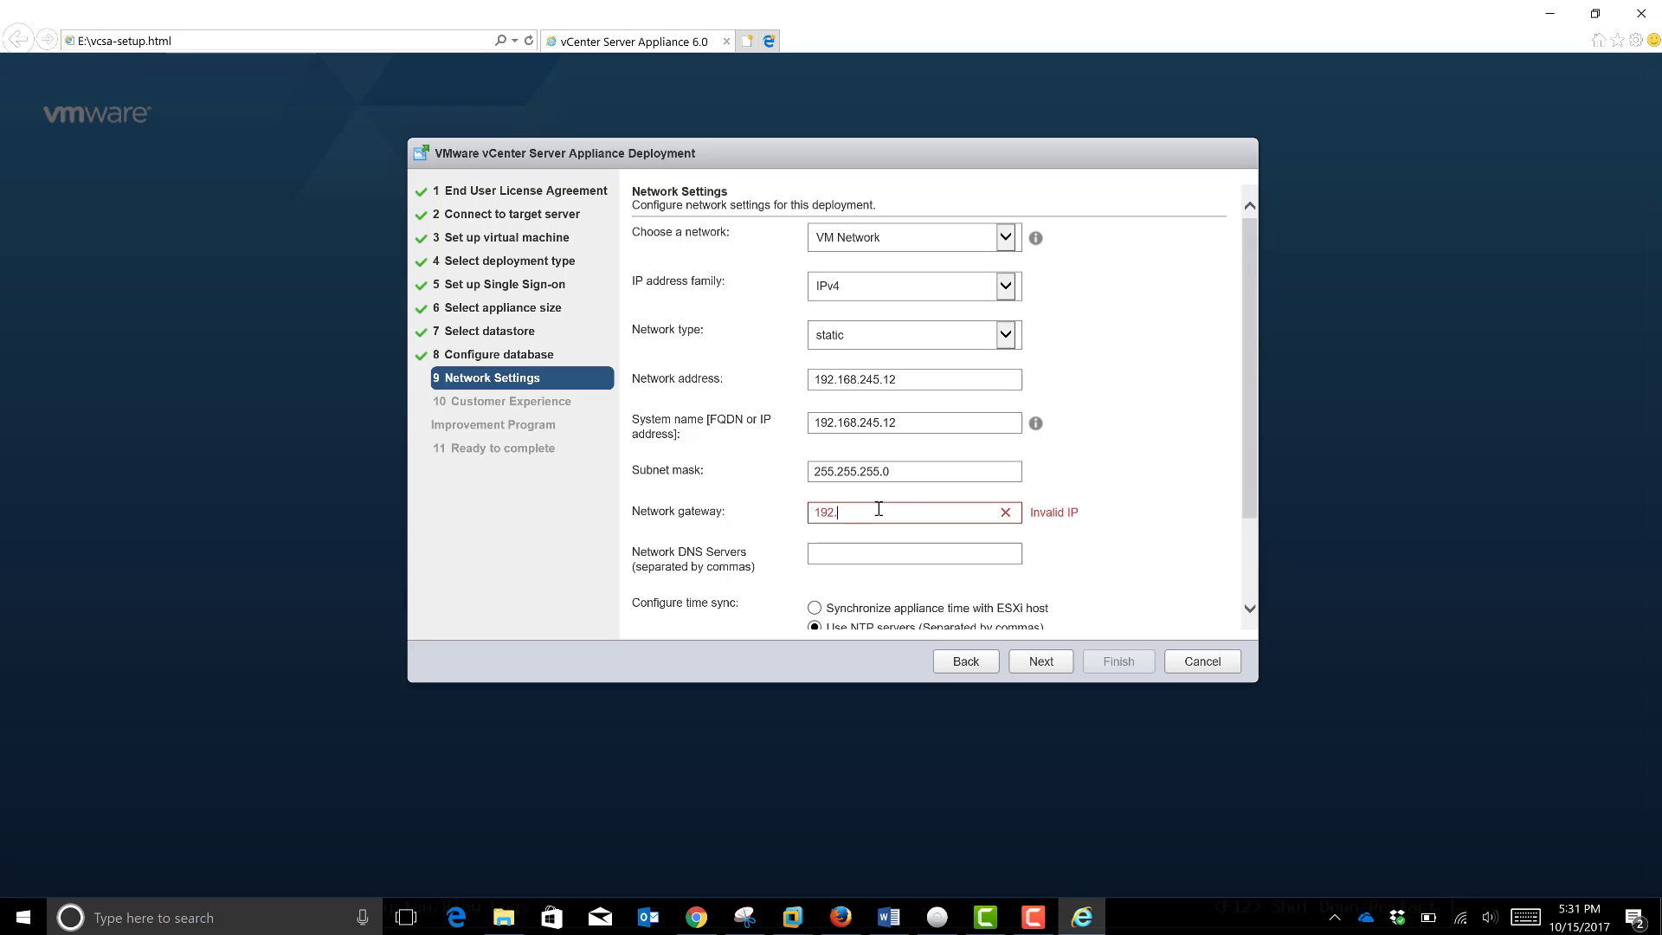
type(".168.245.2")
left_click(875, 559)
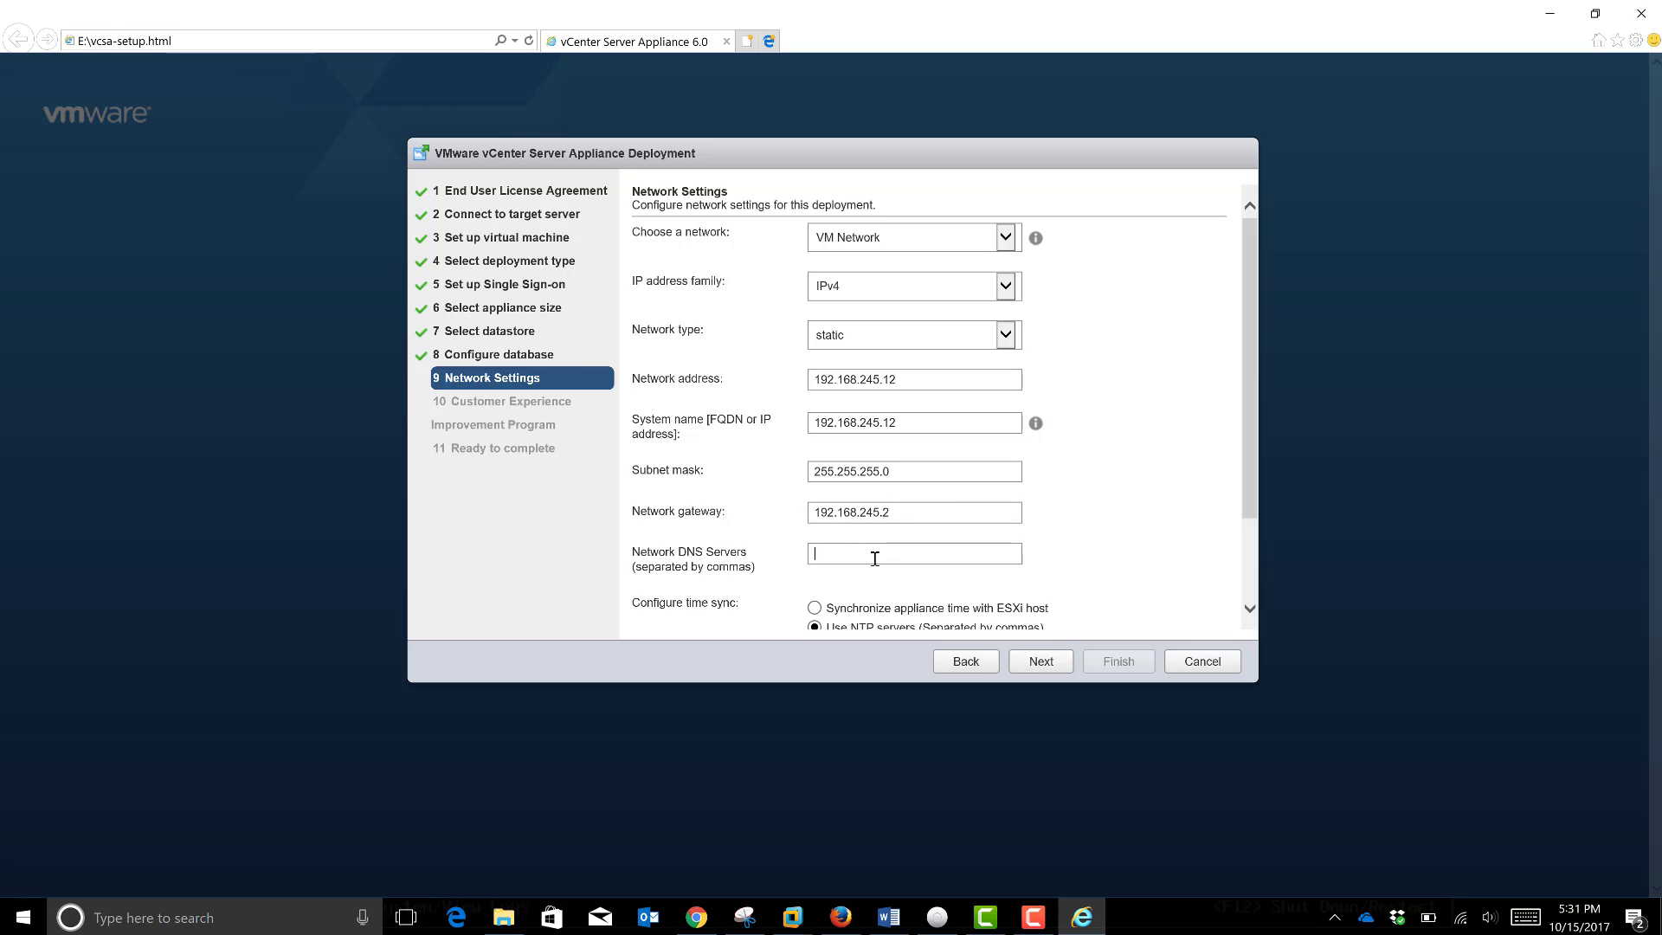
type("8.8")
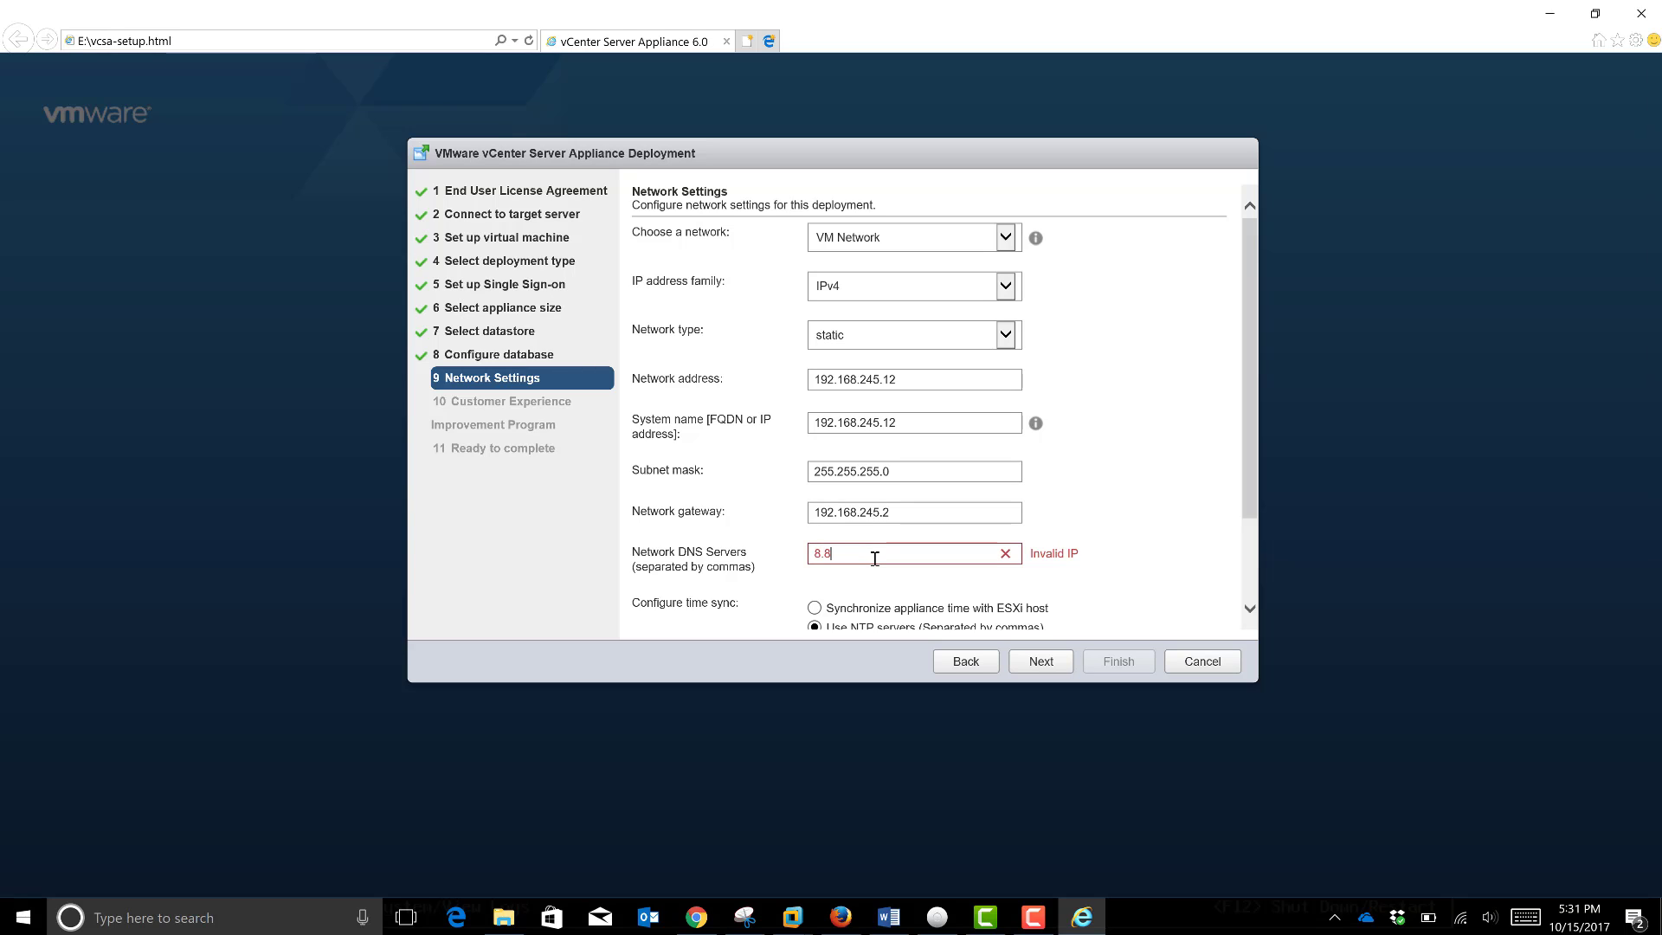
type(".8.8")
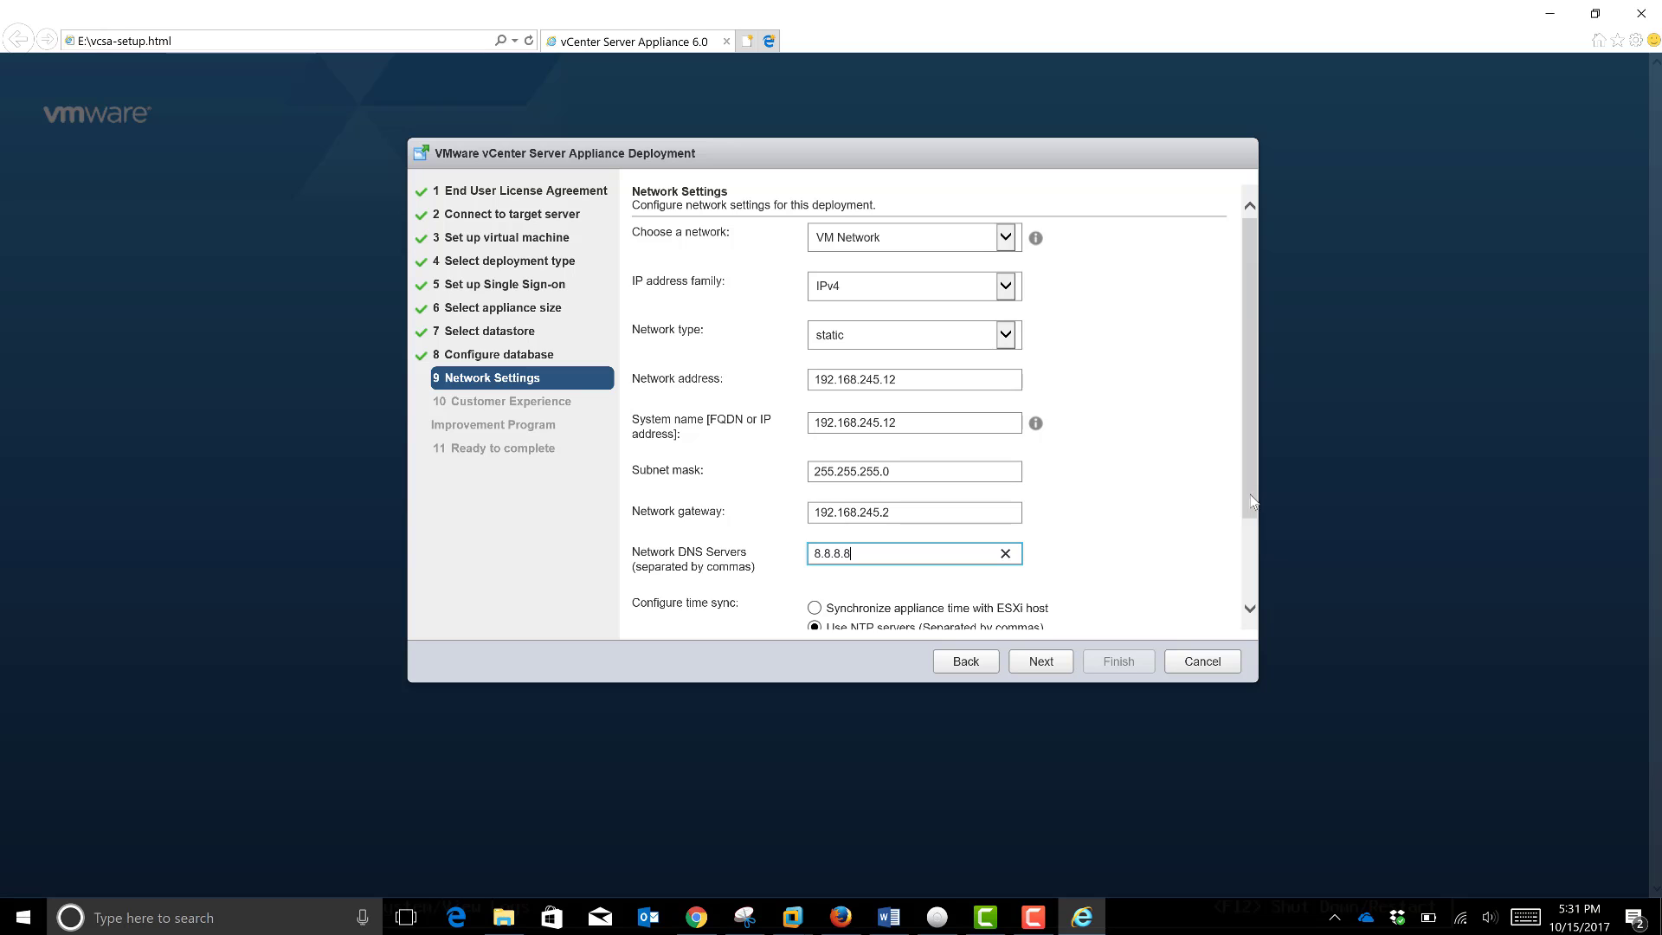
left_click_drag(1256, 504, 1261, 585)
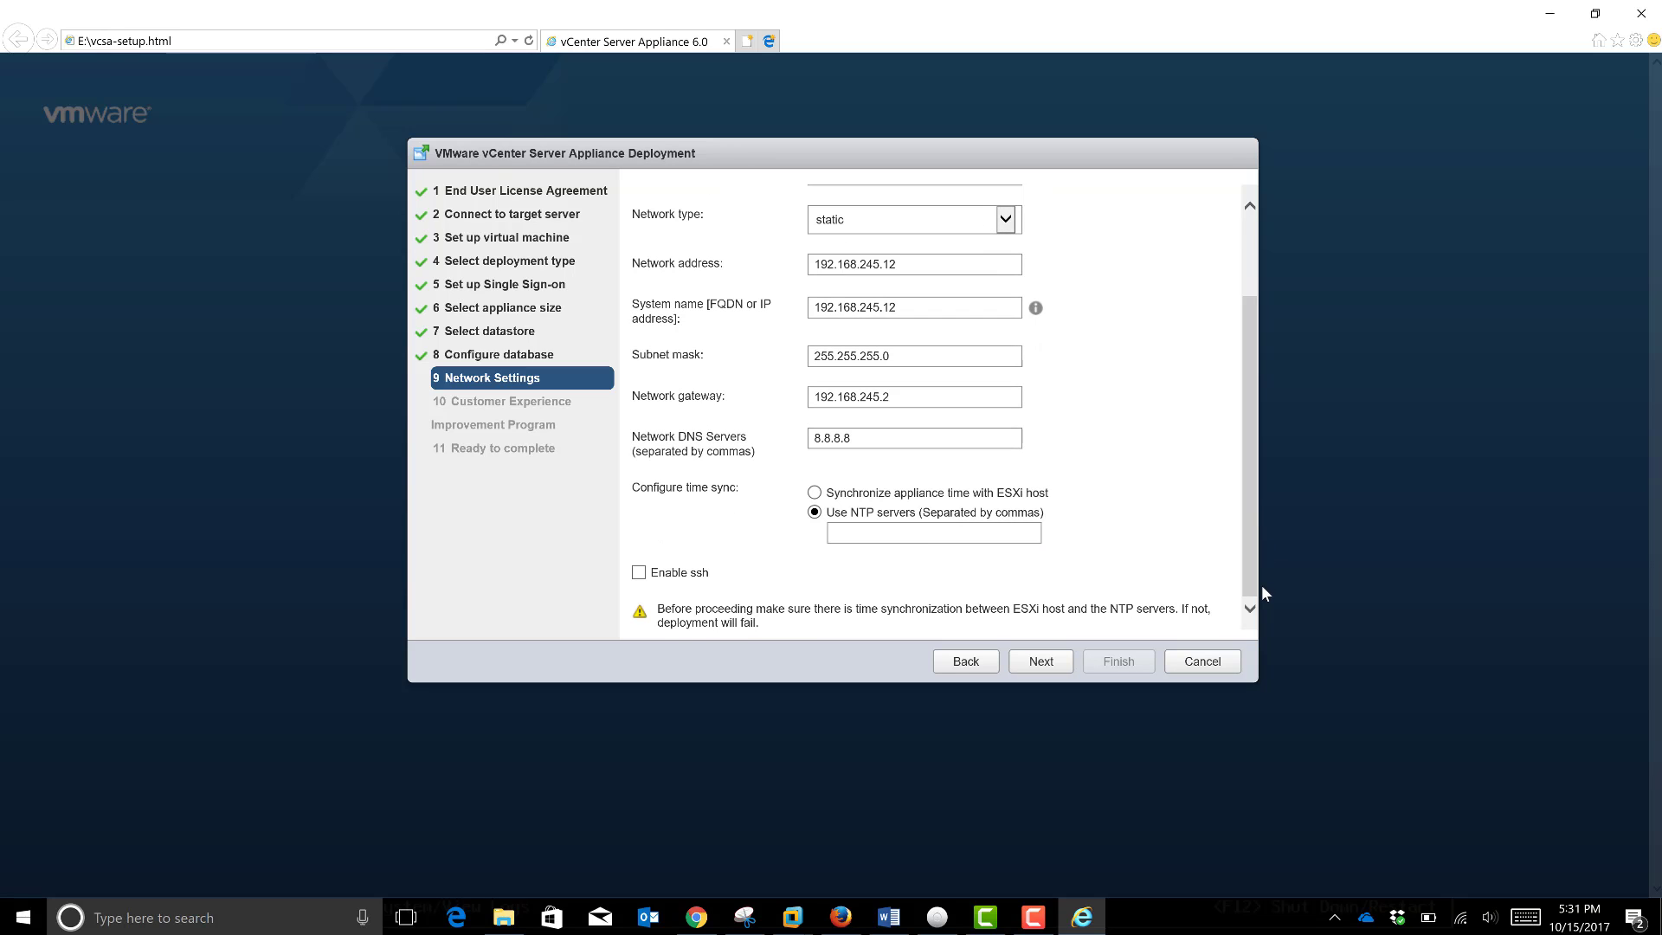
Step: Sync appliance time with the ESXi host, enable SSH, and accept the IP-as-FQDN warning
left_click(814, 493)
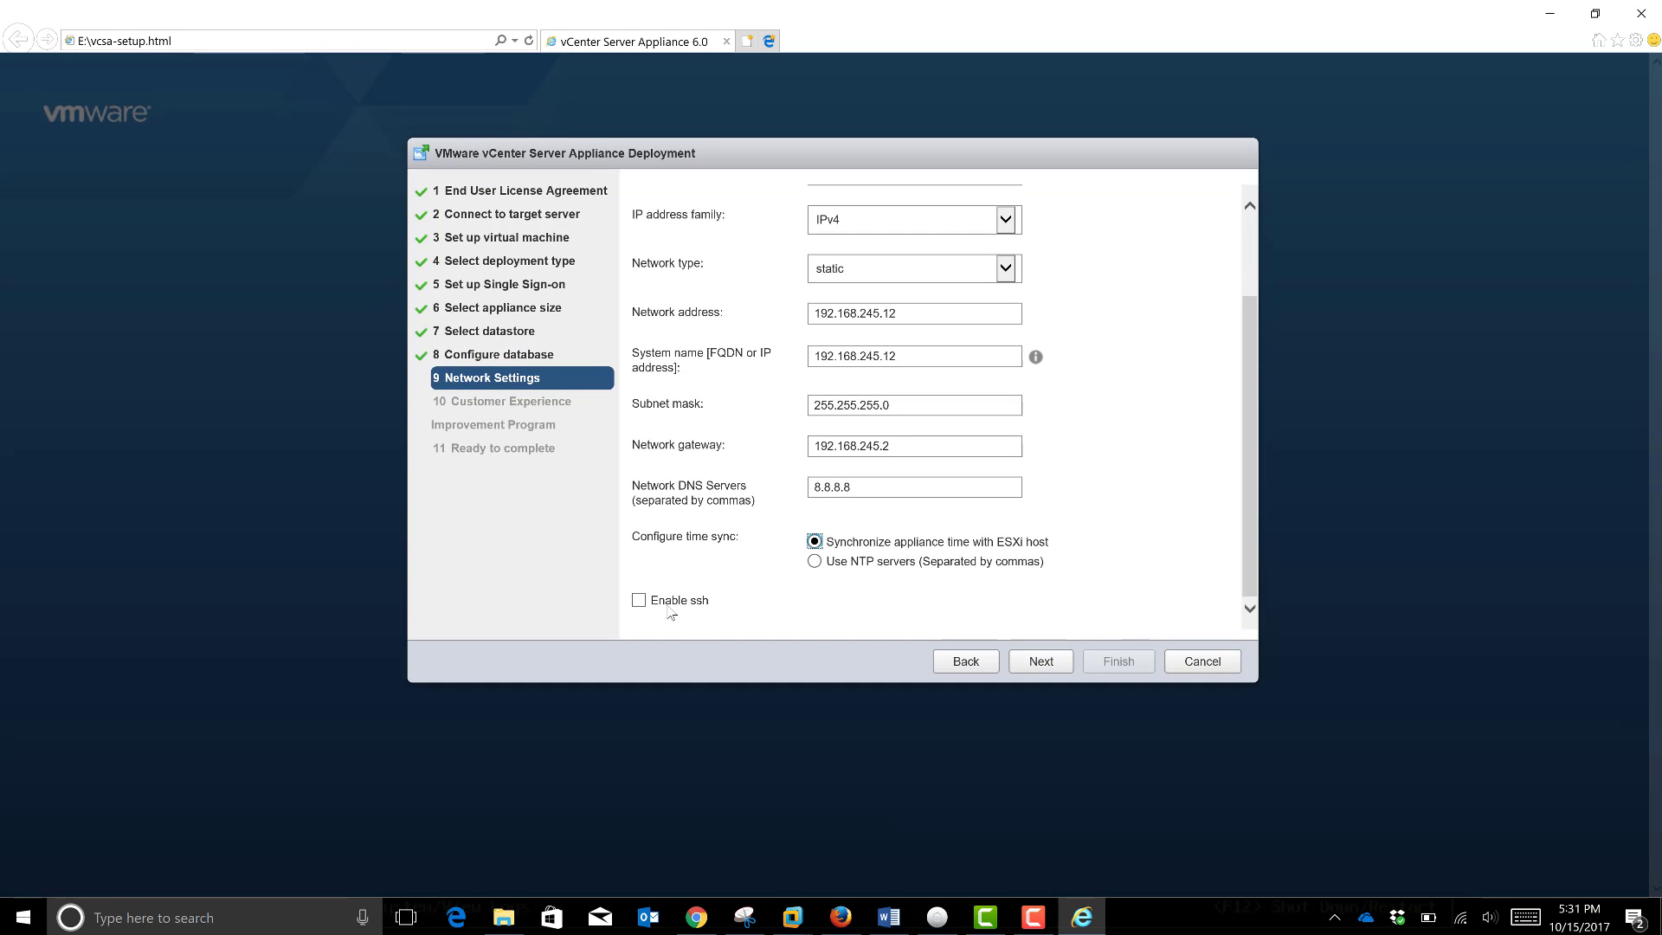
left_click(643, 602)
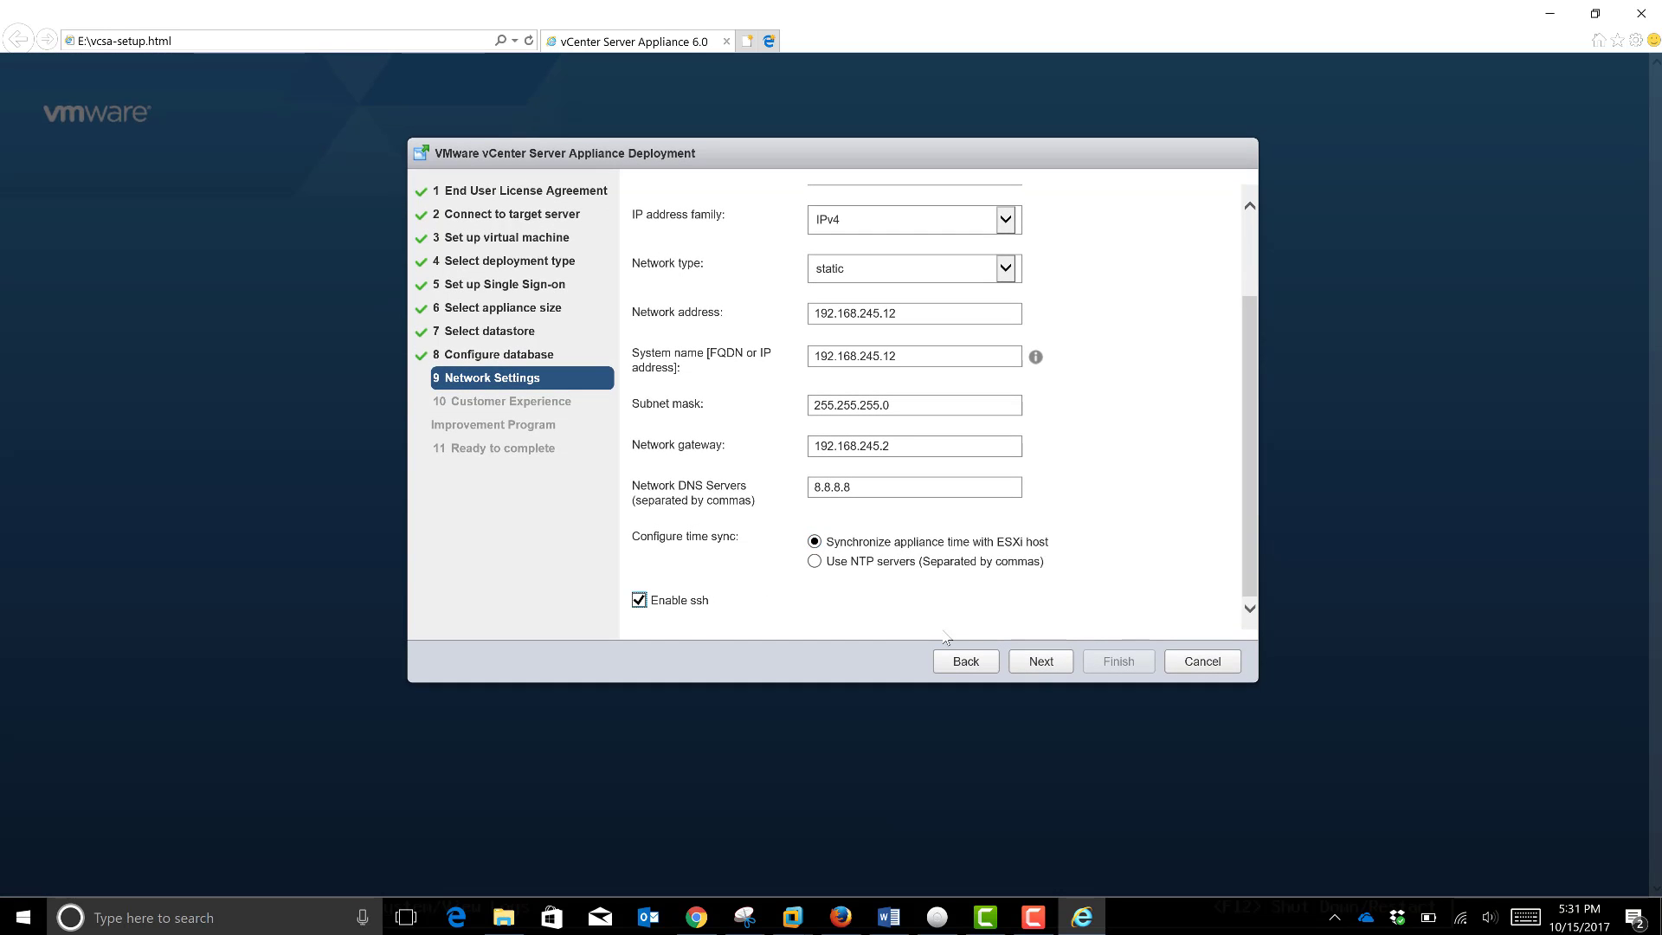
left_click(1050, 665)
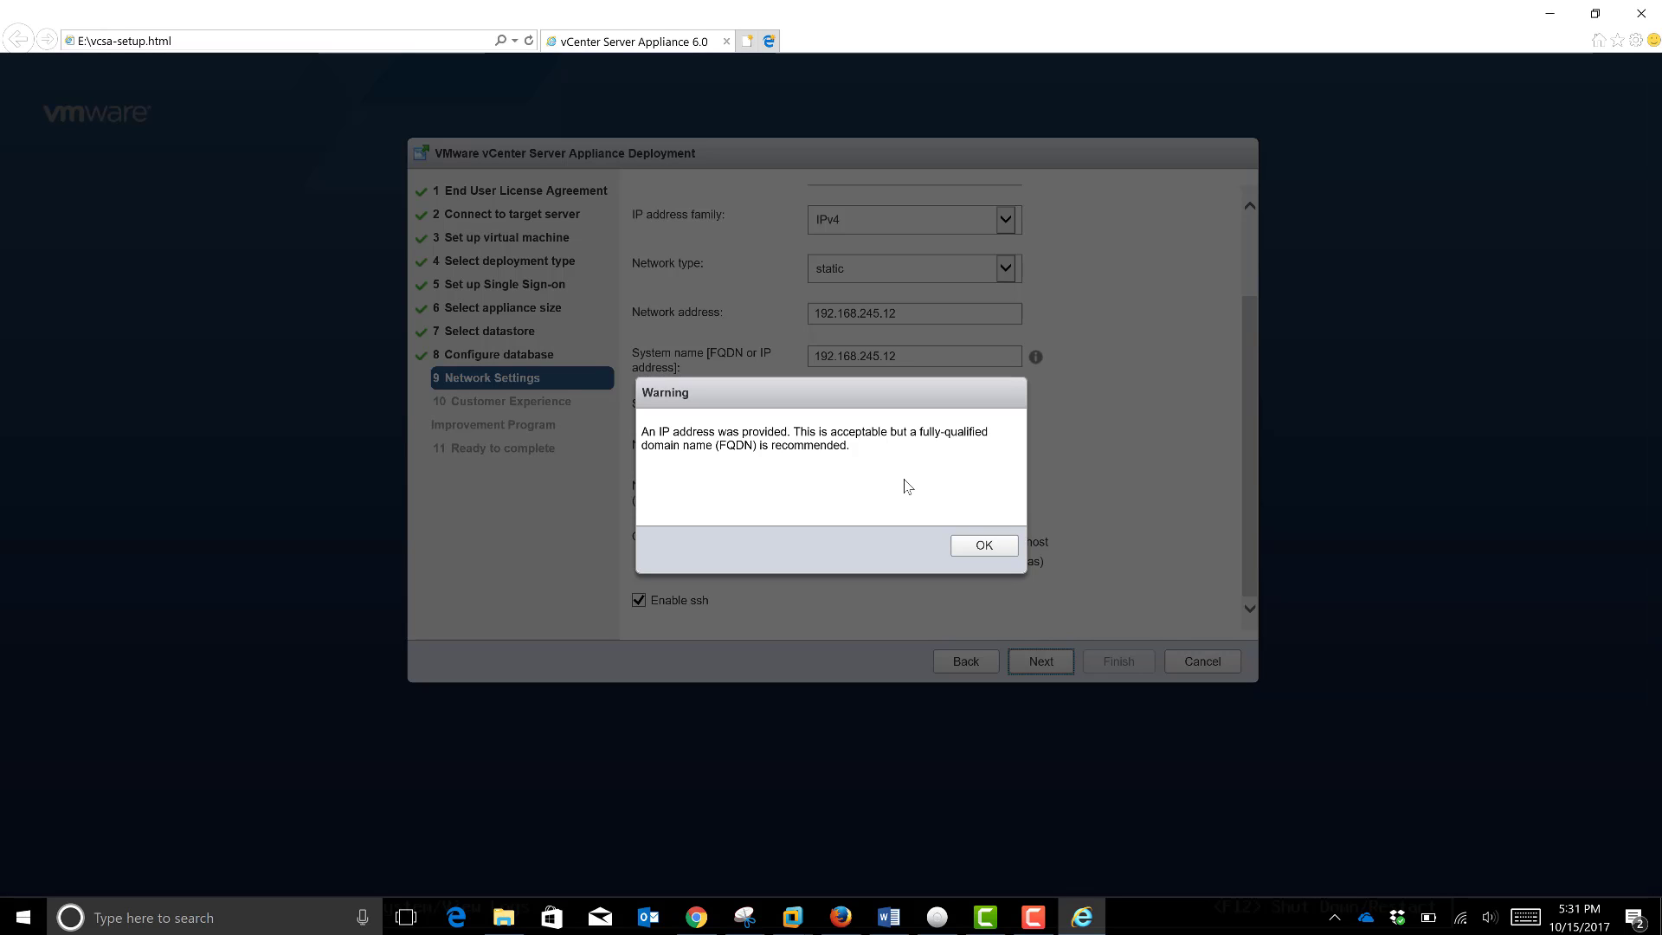
left_click(978, 548)
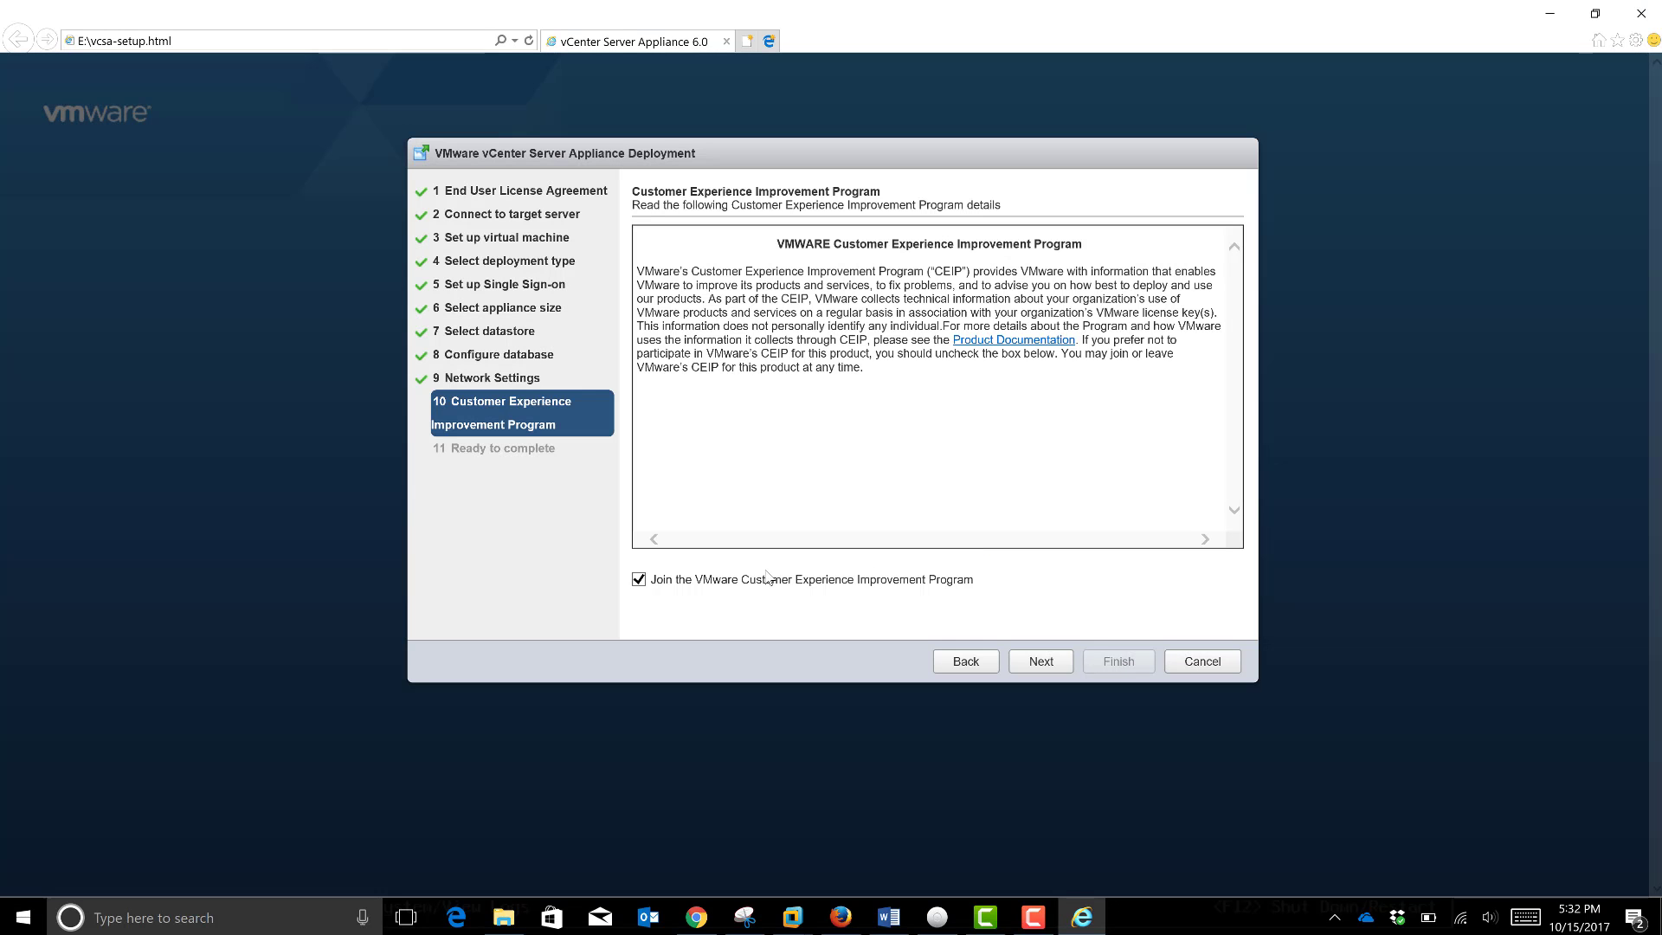
Step: Opt out of CEIP, review the Ready to complete summary, and start the deployment
left_click(638, 580)
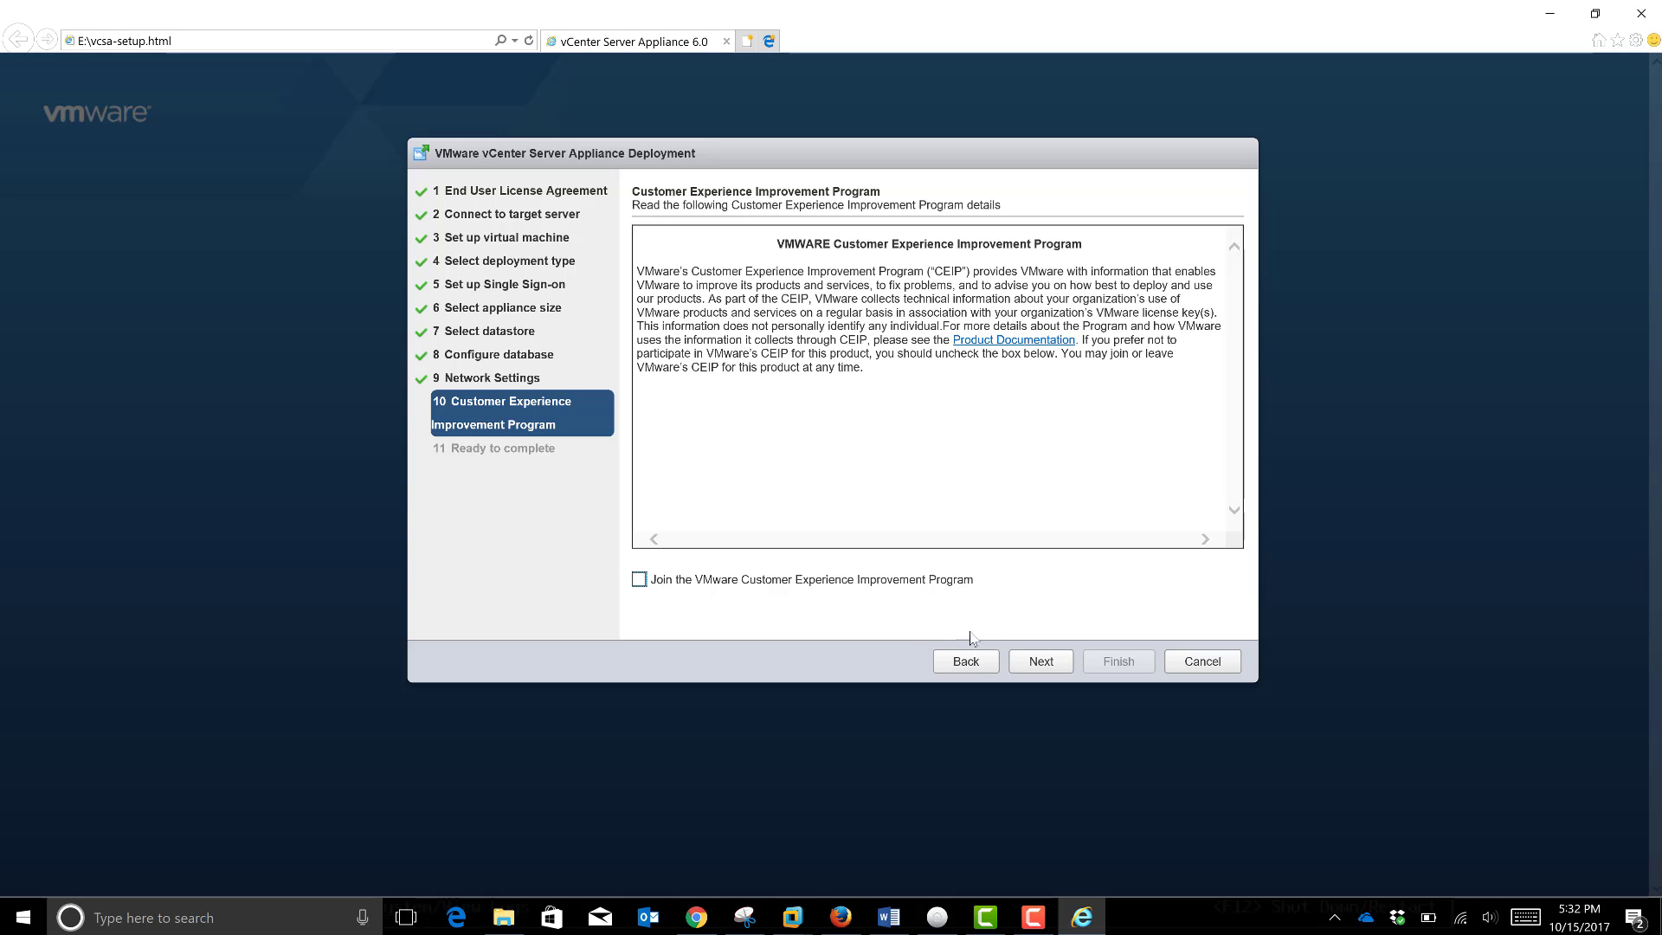
left_click(1025, 662)
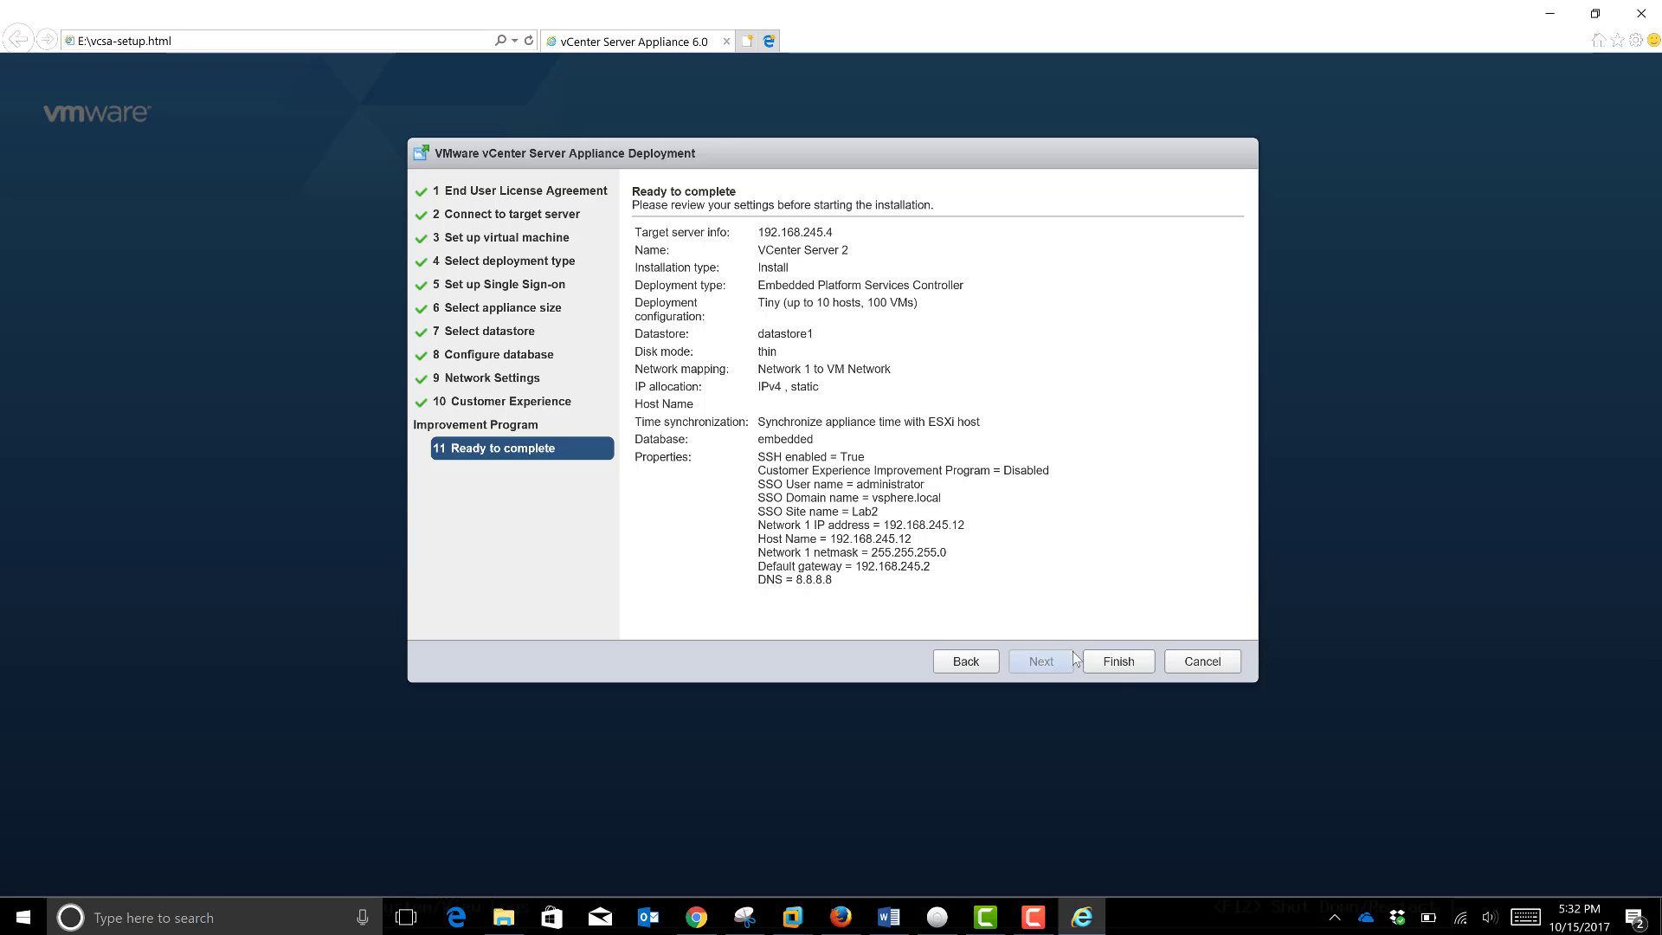
left_click(1120, 663)
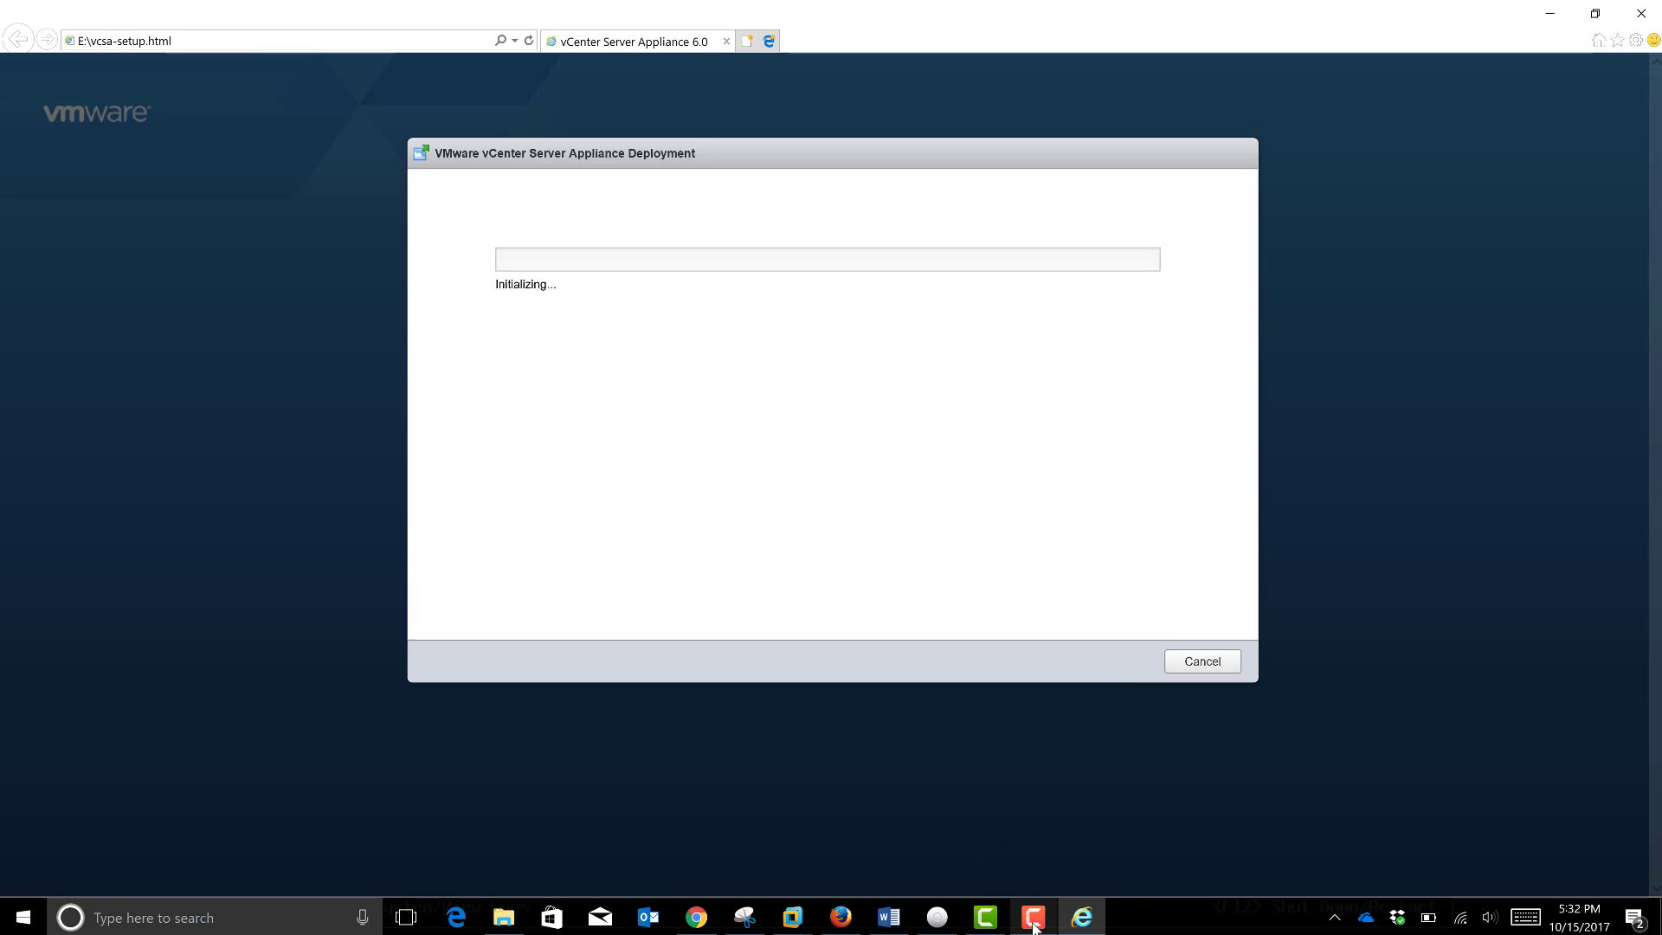
Step: Close the deployment dialog to return to the start page with Install and Upgrade
mouse_move(1035, 927)
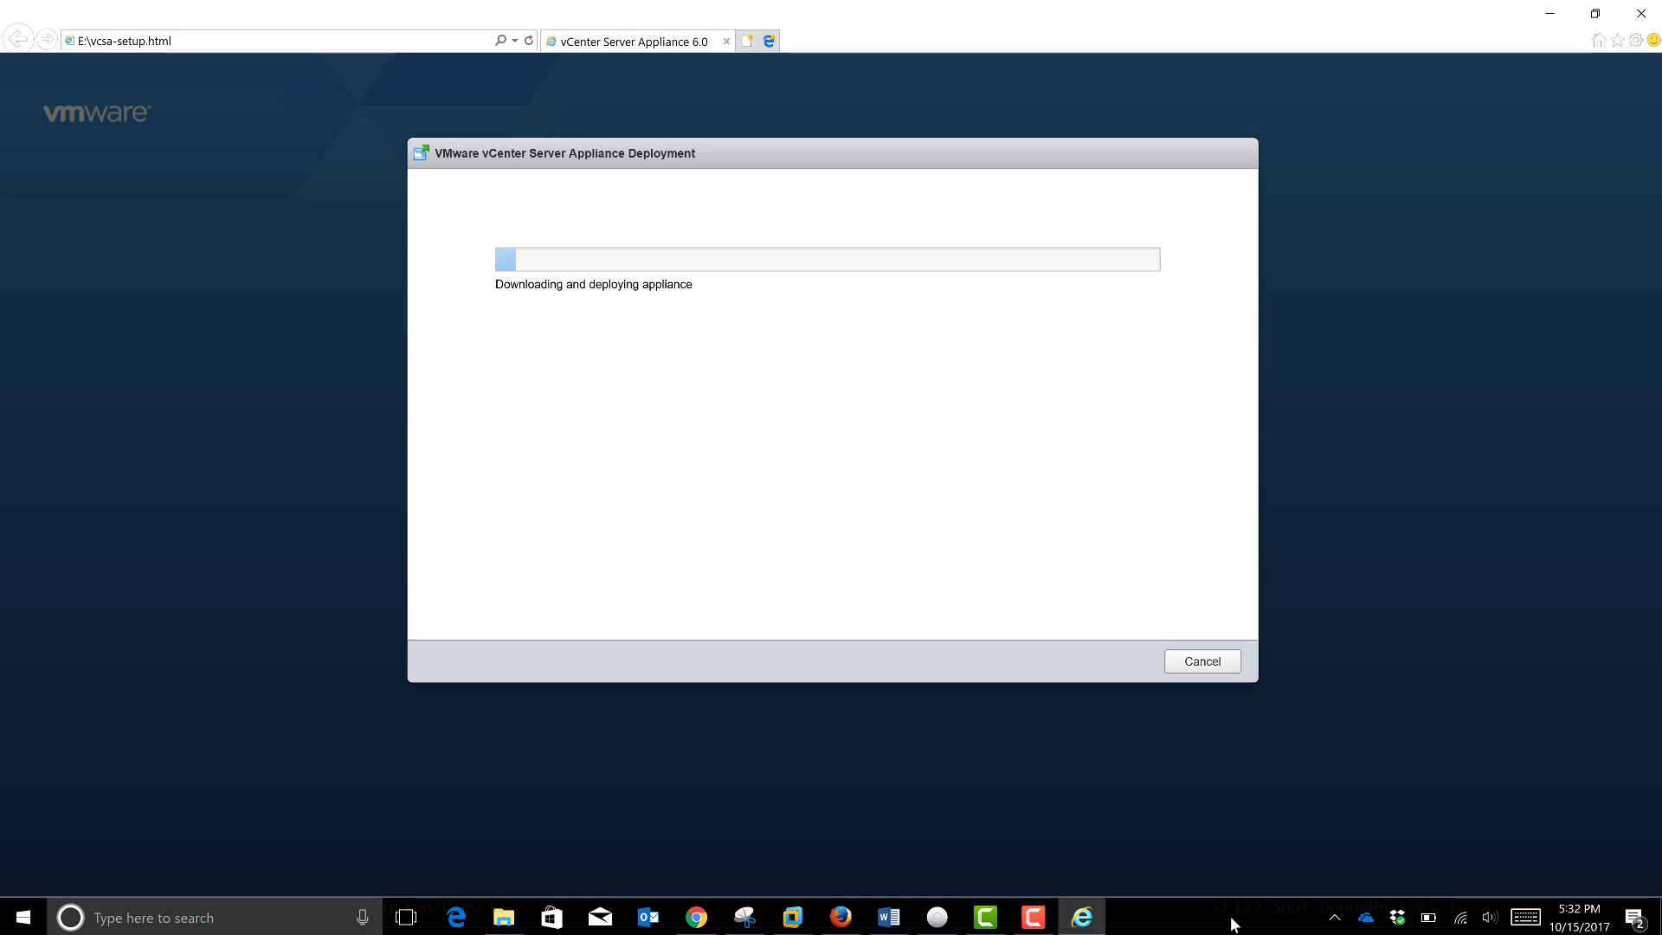
left_click(1020, 924)
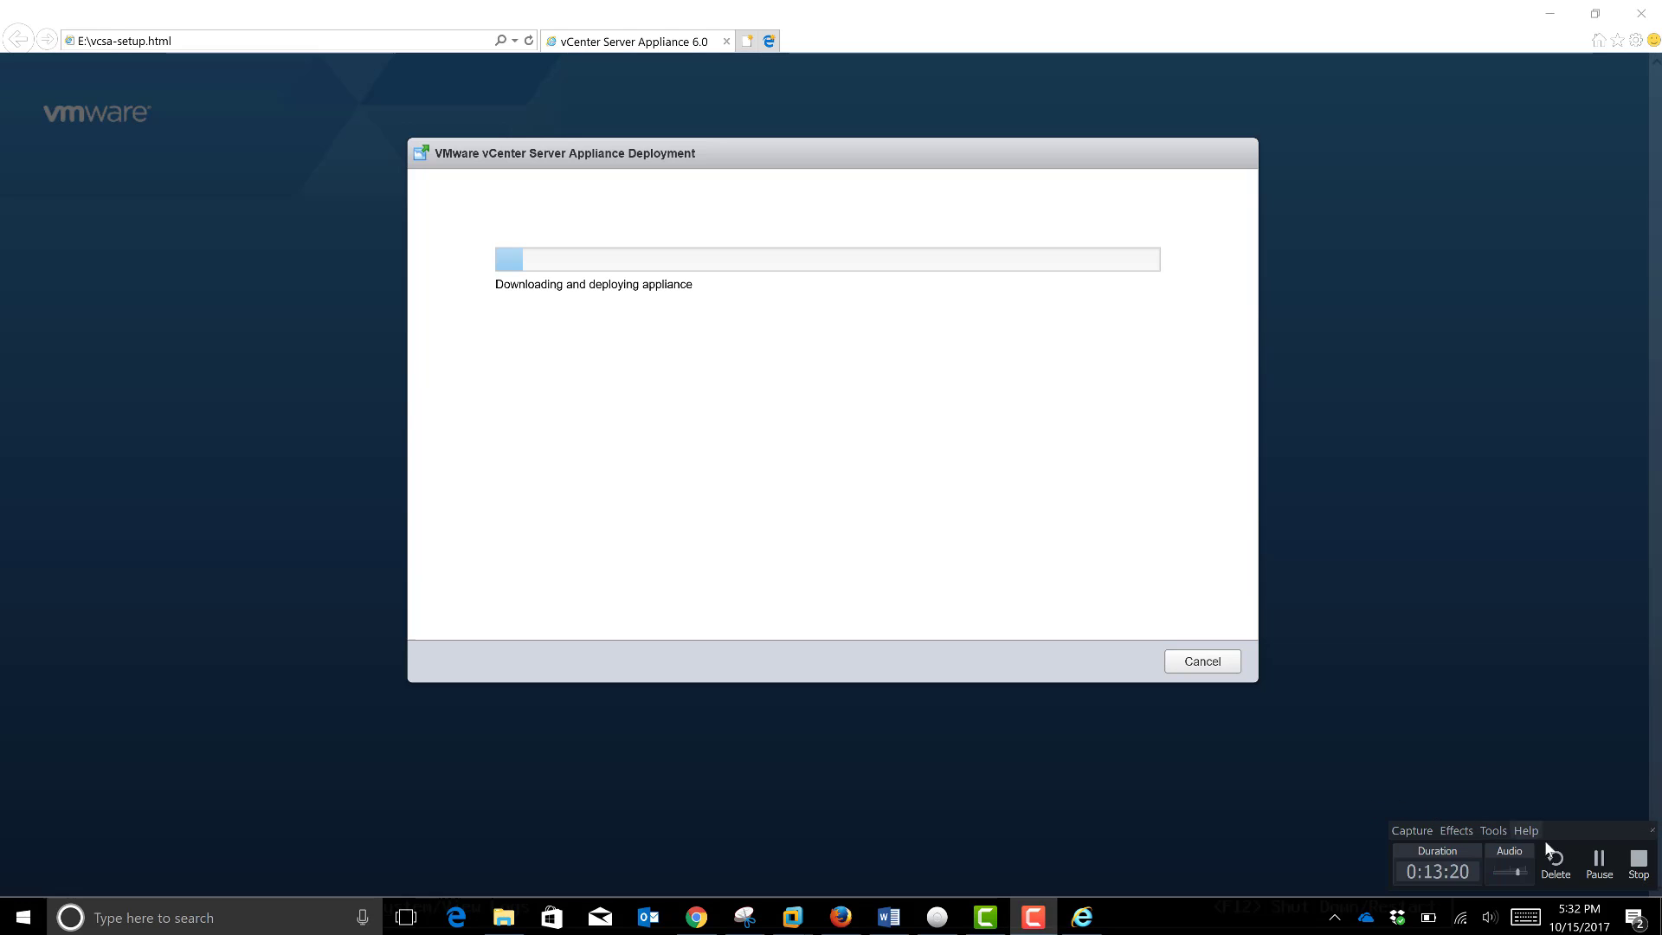
left_click(1599, 863)
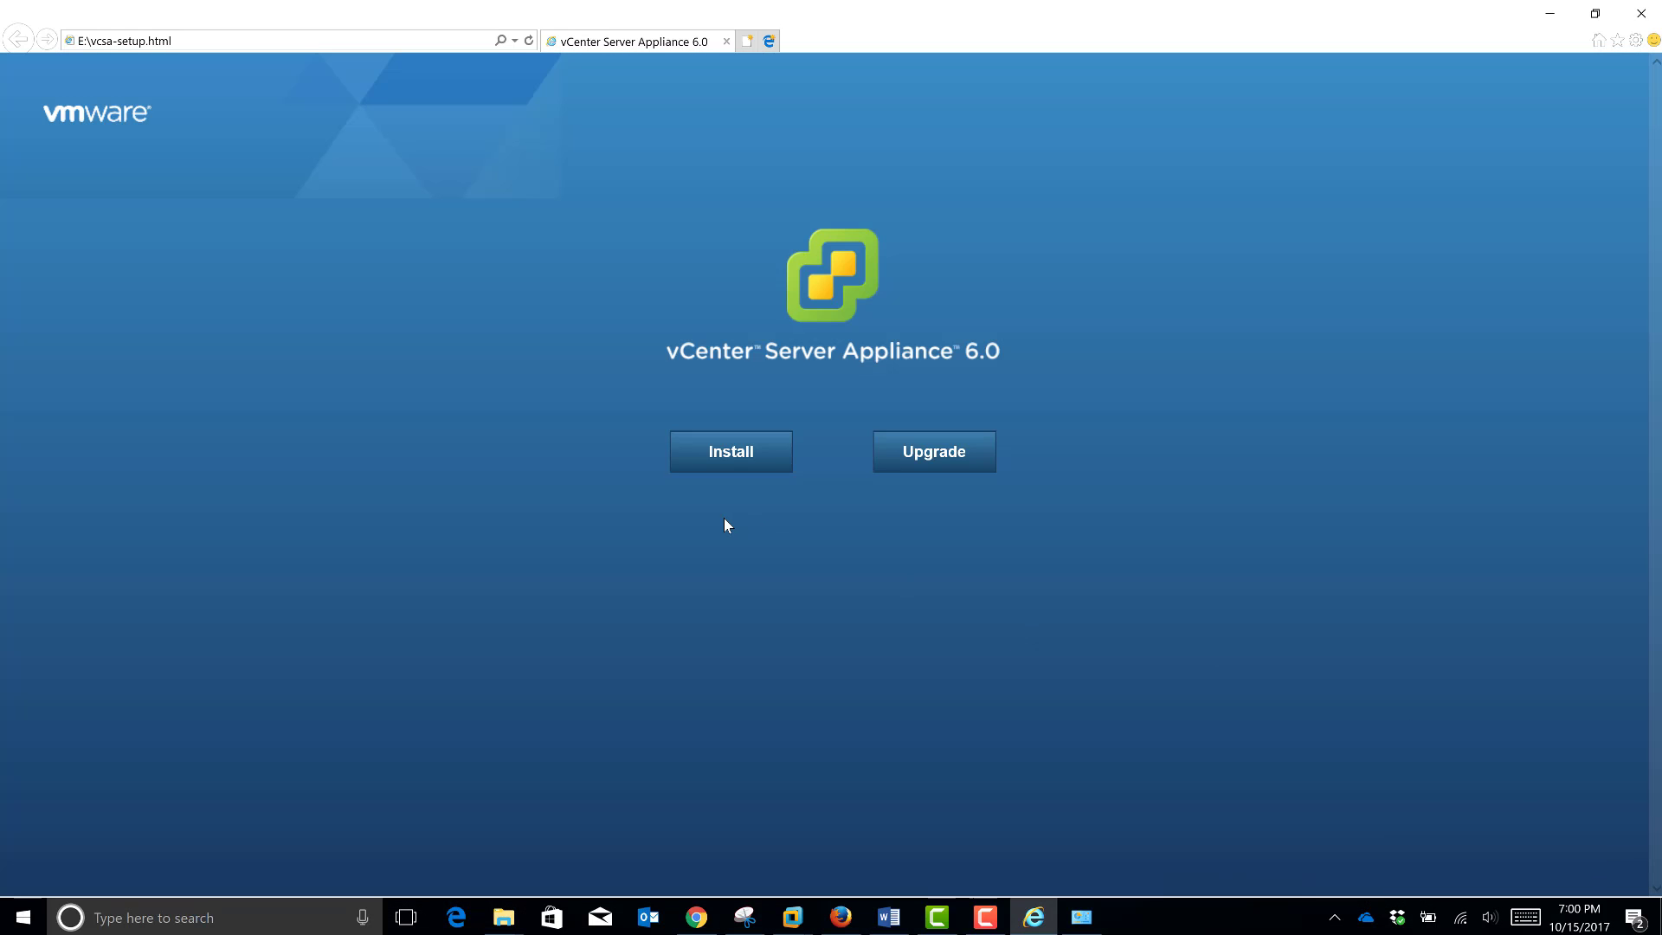
Step: Start a new vCSA installation, accept the EULA, and select the empty FQDN or IP Address field
left_click(723, 462)
left_click(654, 582)
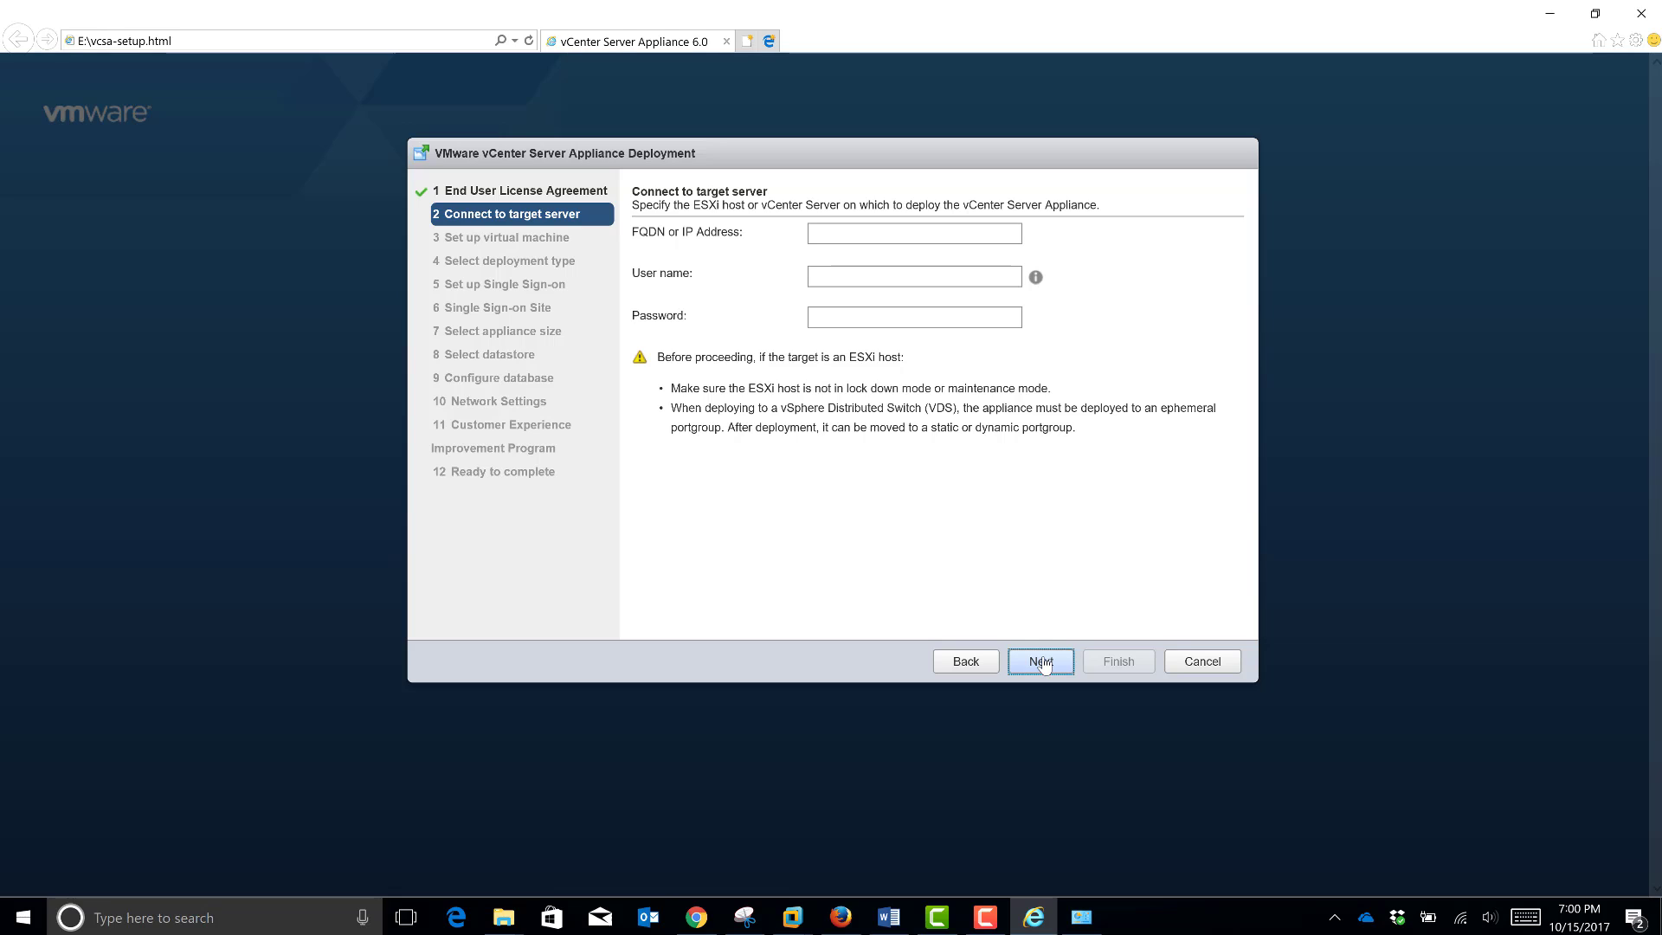
left_click(852, 227)
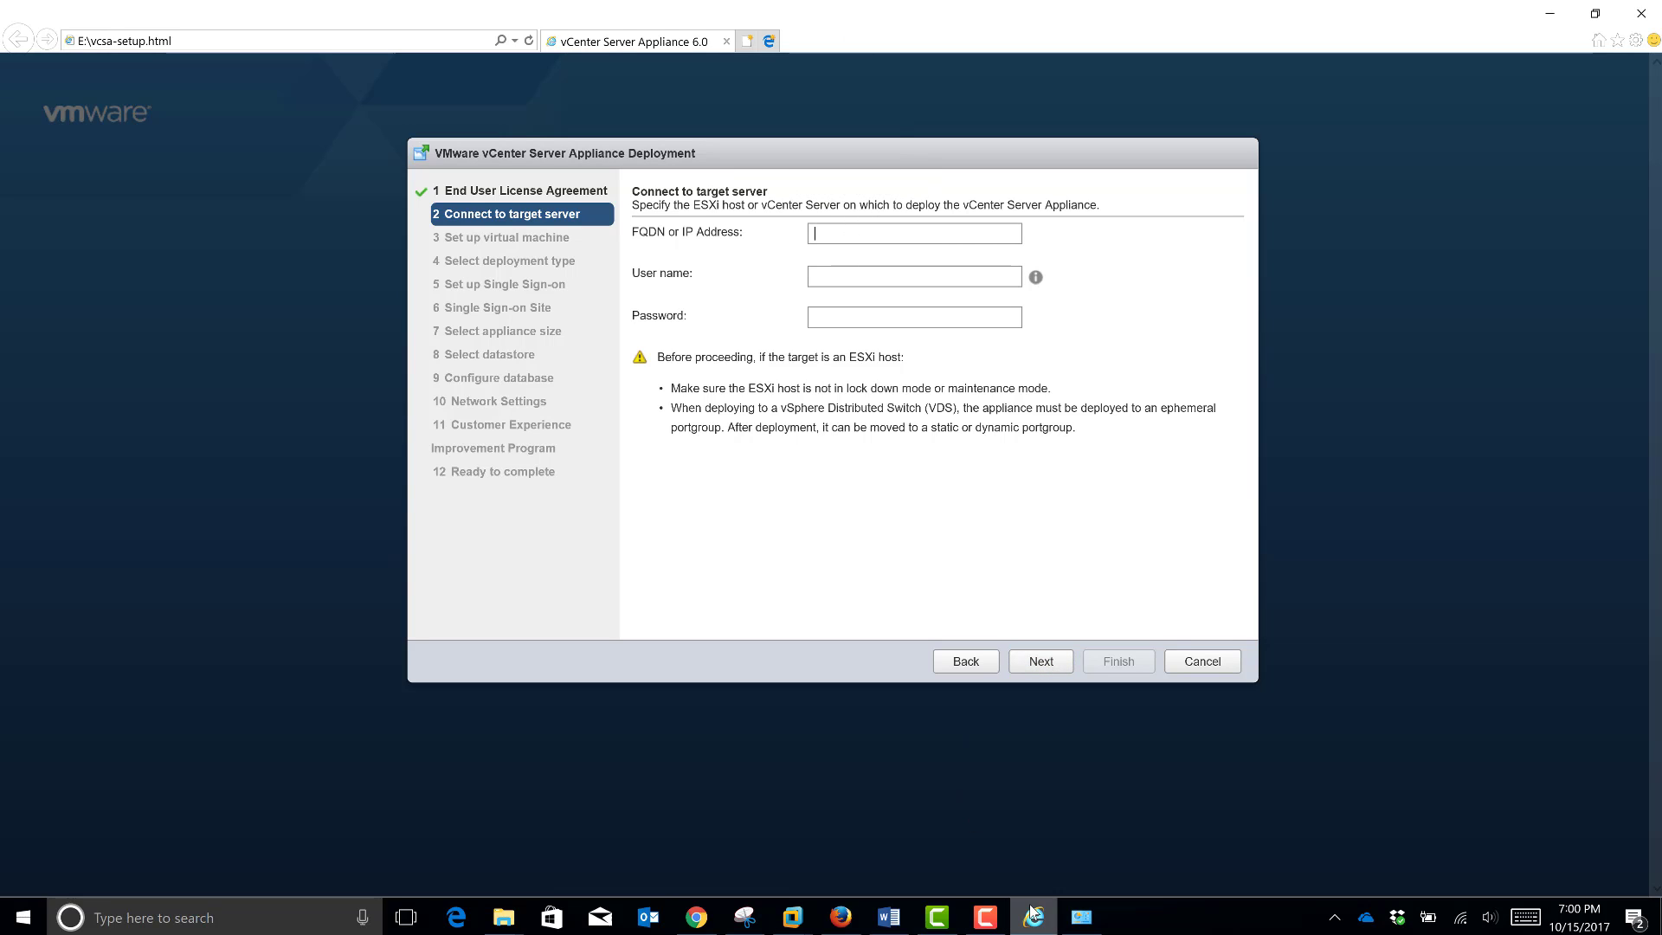
mouse_move(1031, 912)
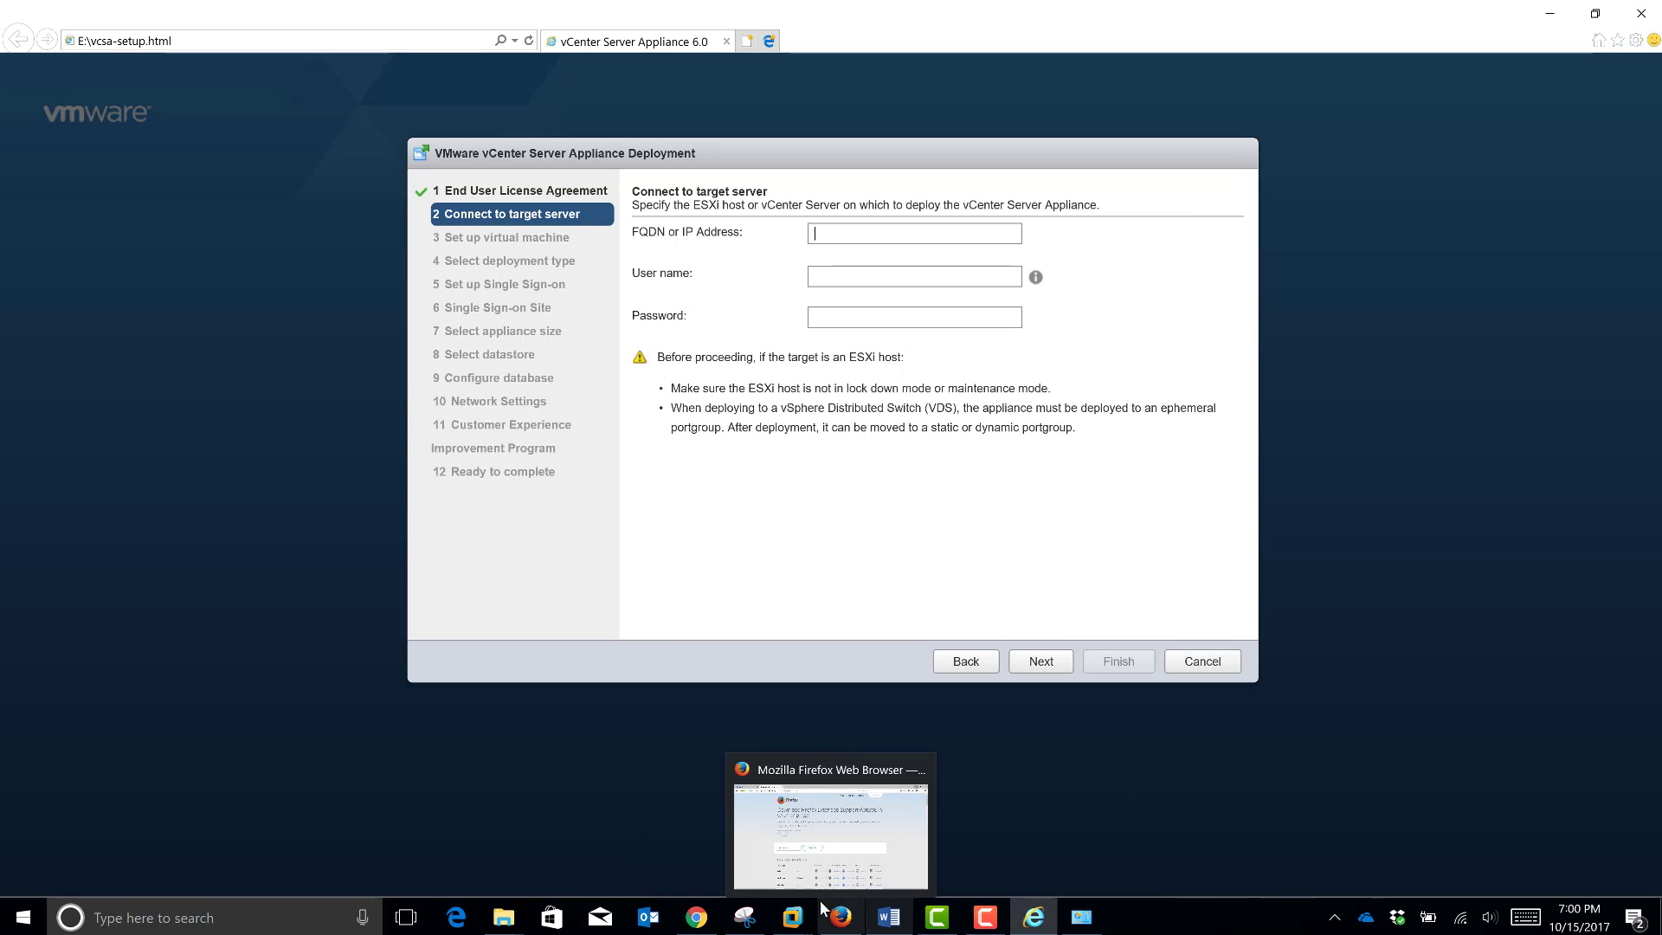
mouse_move(792, 917)
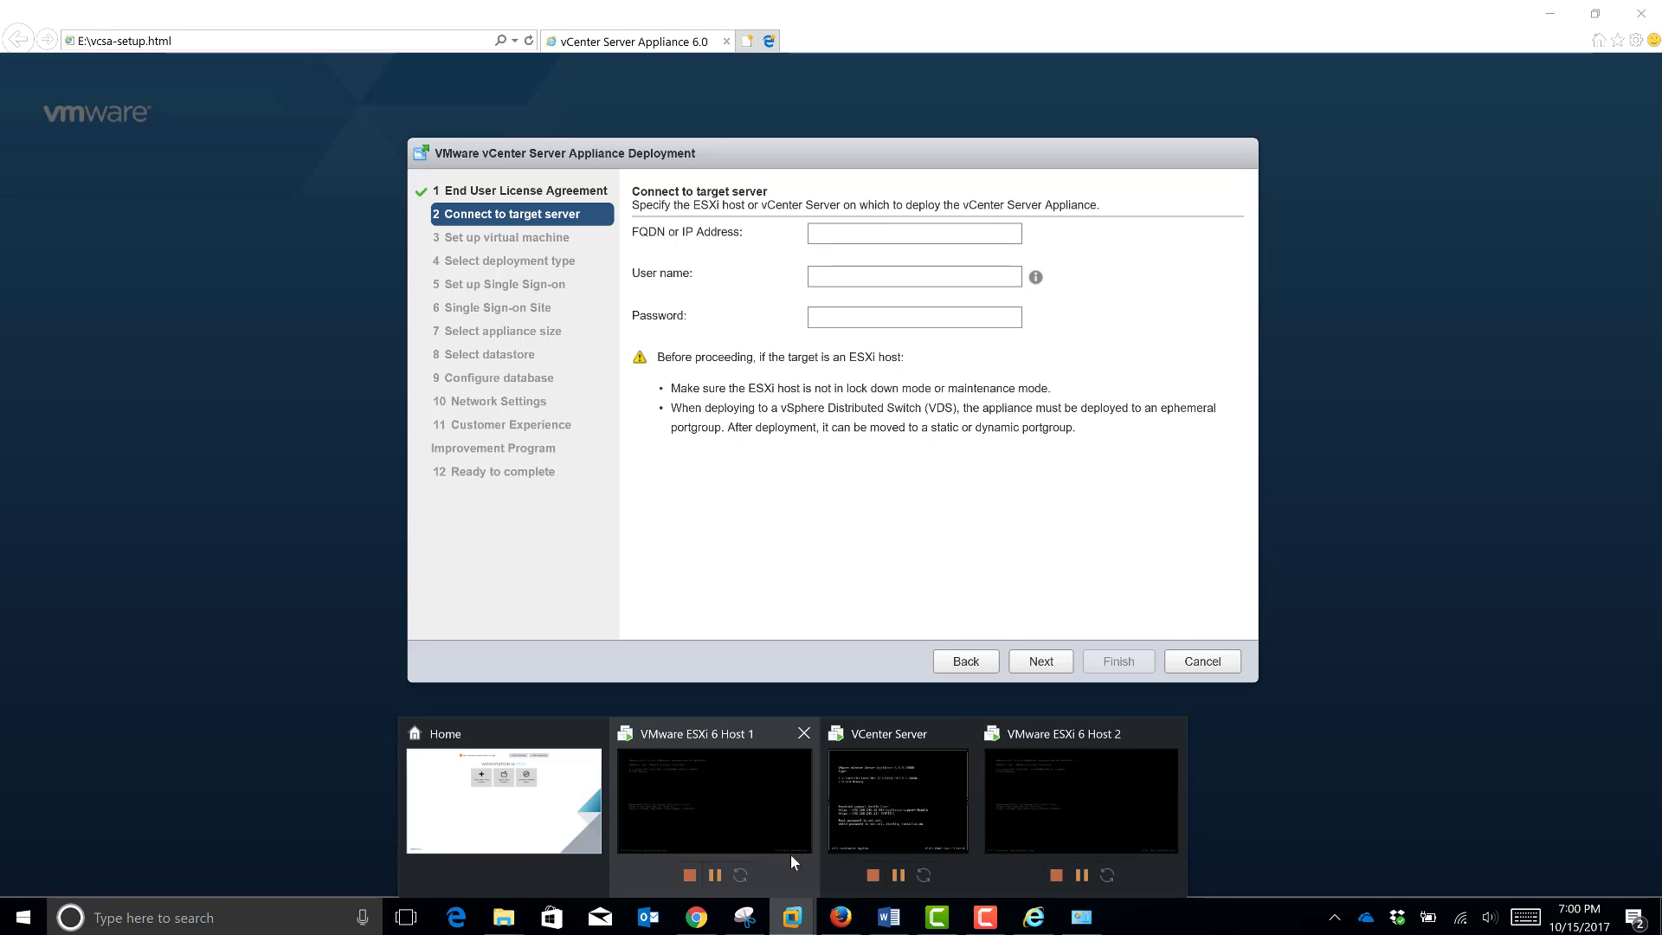
left_click(1078, 823)
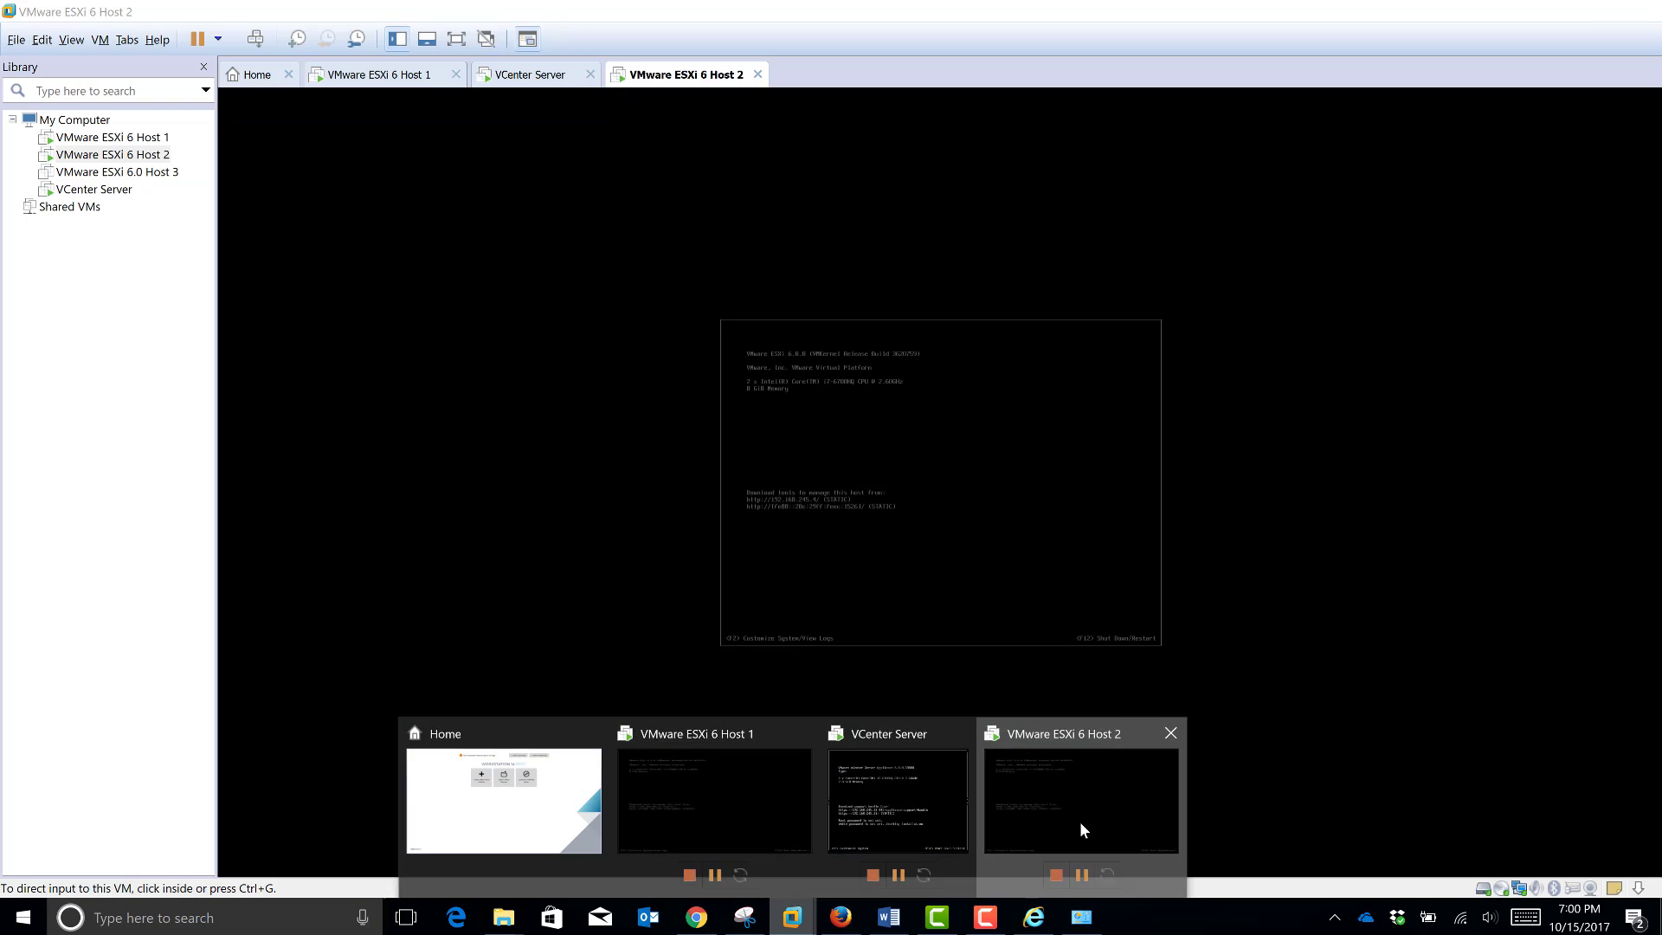
left_click(464, 39)
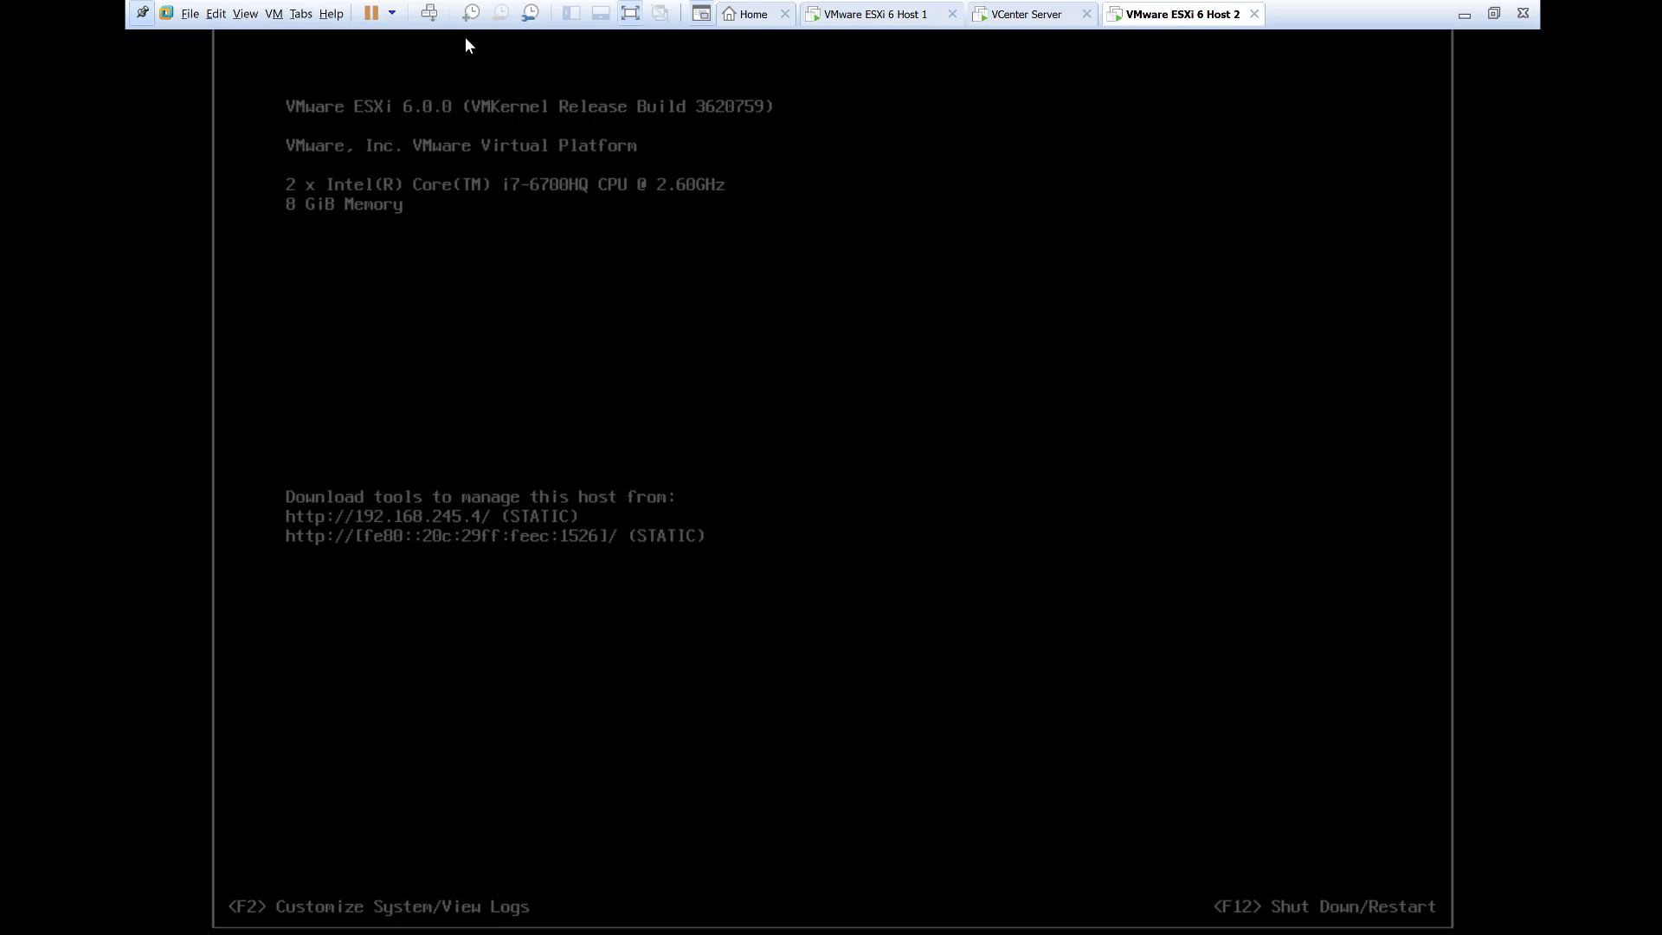
left_click(1534, 17)
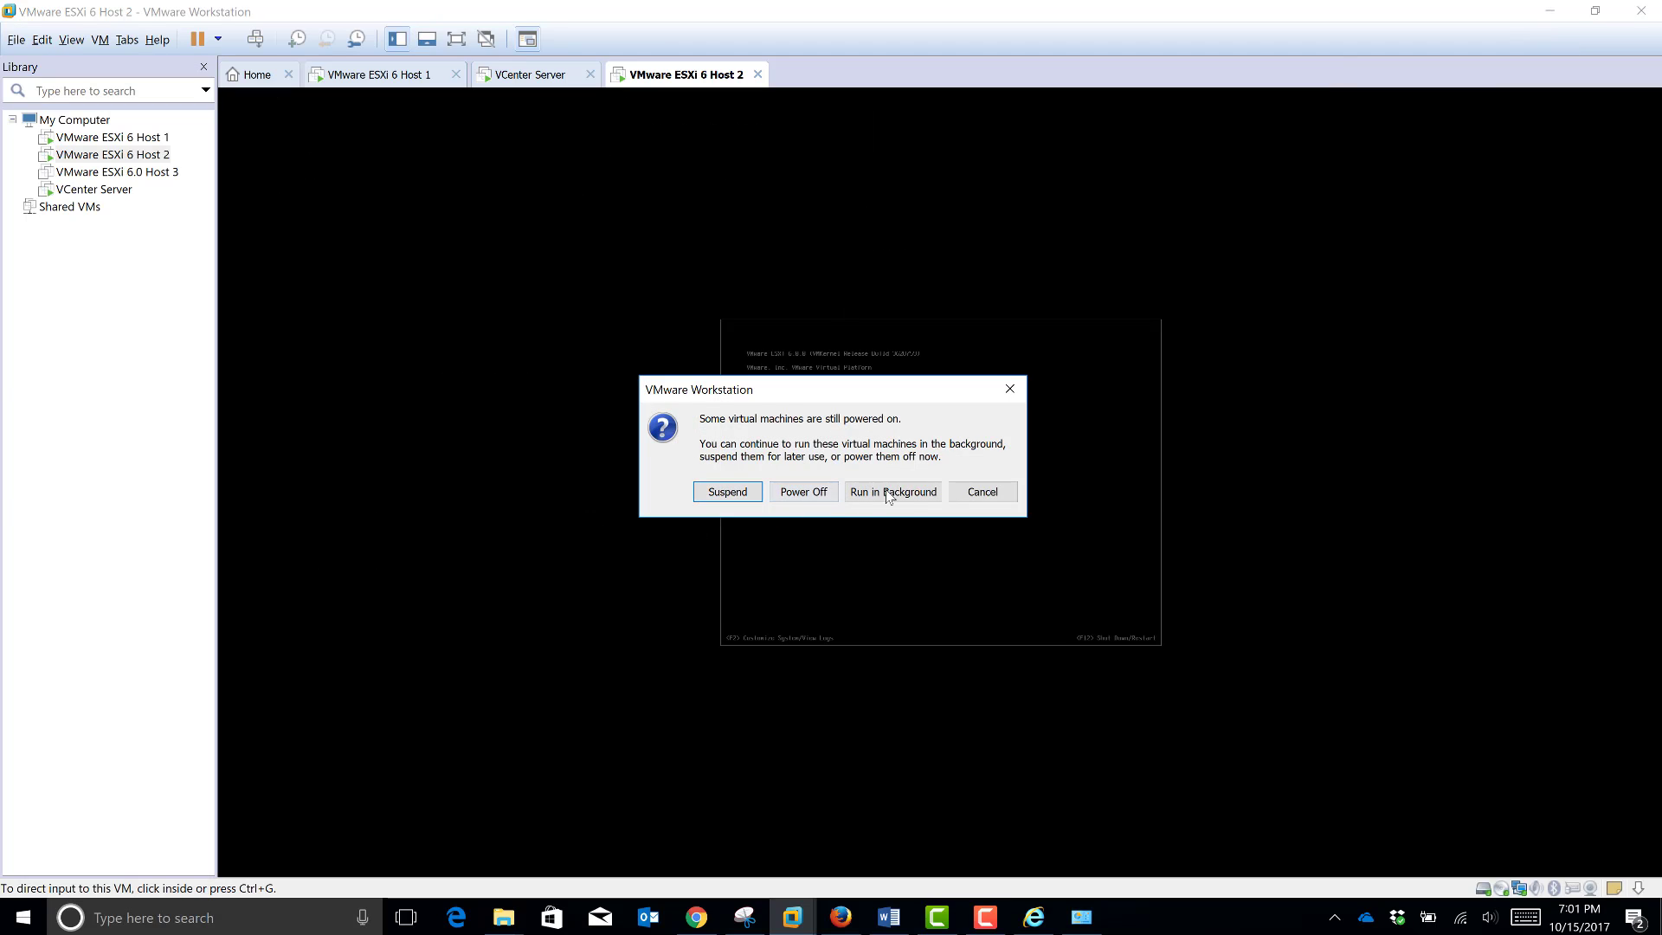
left_click(978, 492)
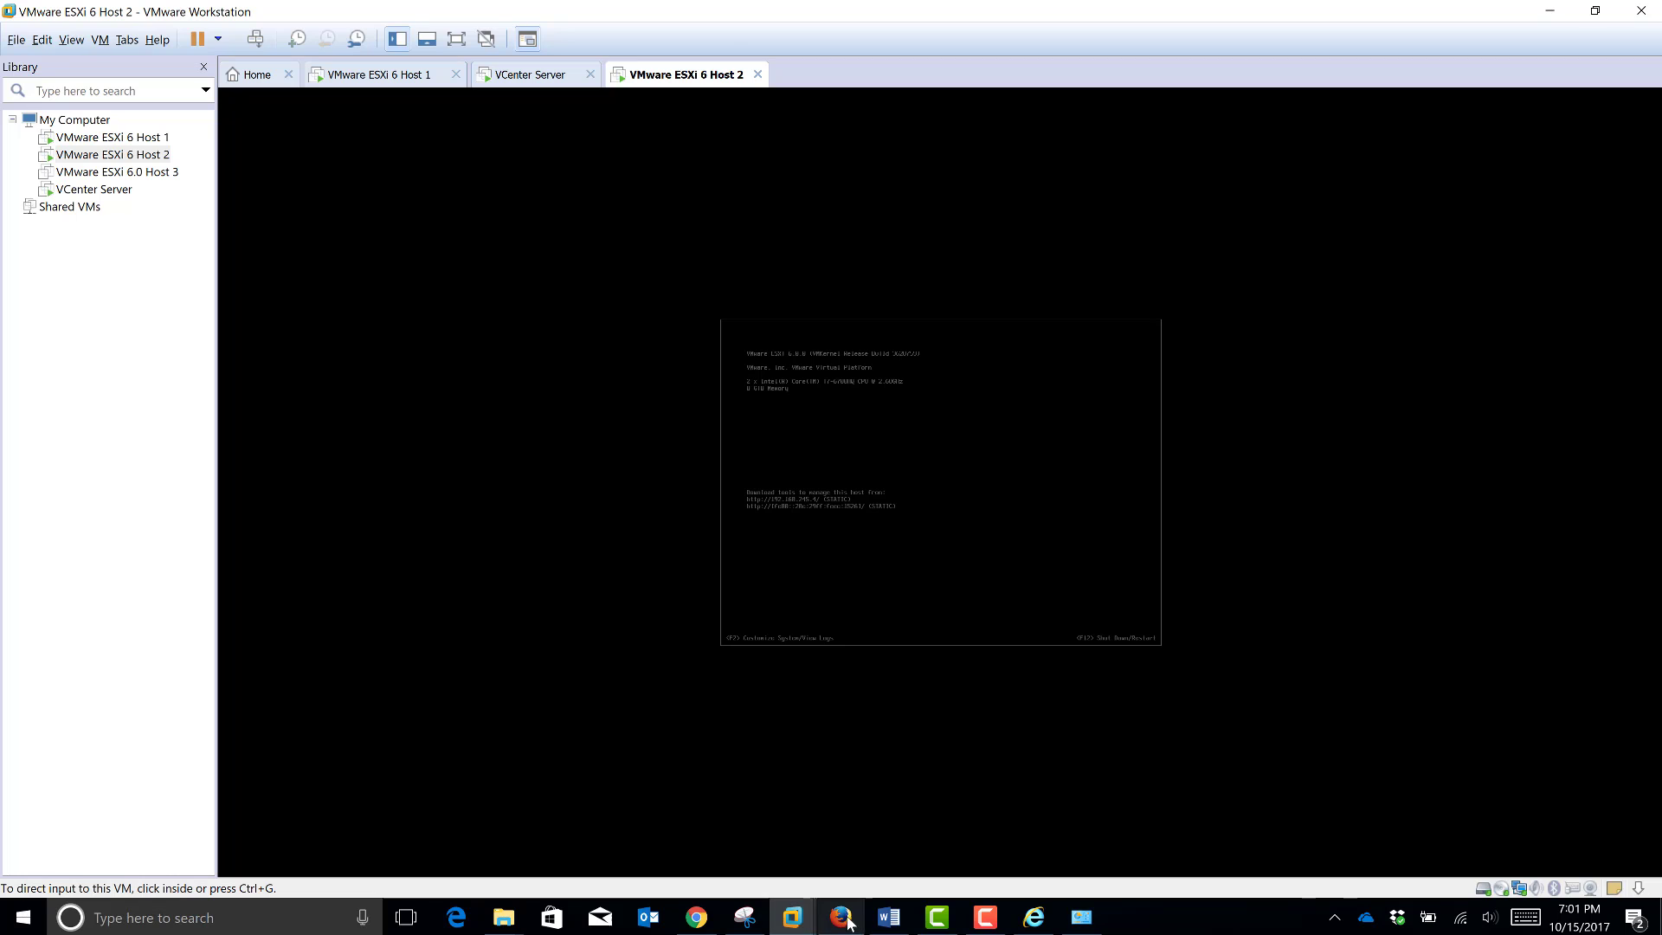
left_click(1034, 917)
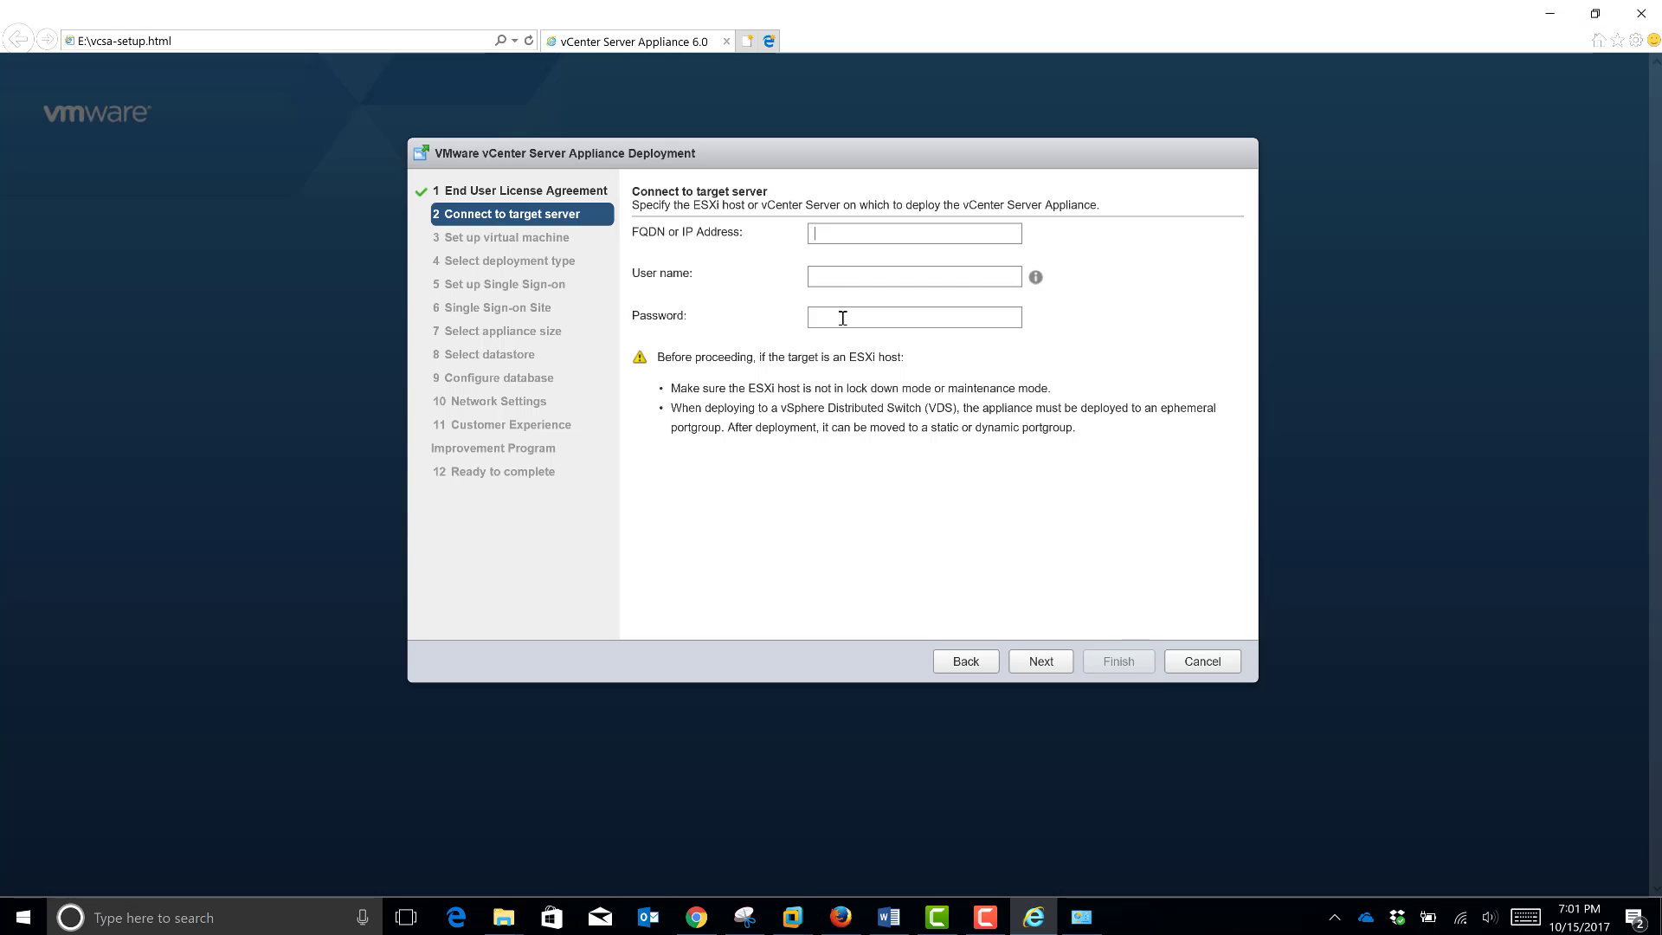
Step: Connect to ESXi host 192.168.245.4 as root with its password and accept the certificate warning
type("192")
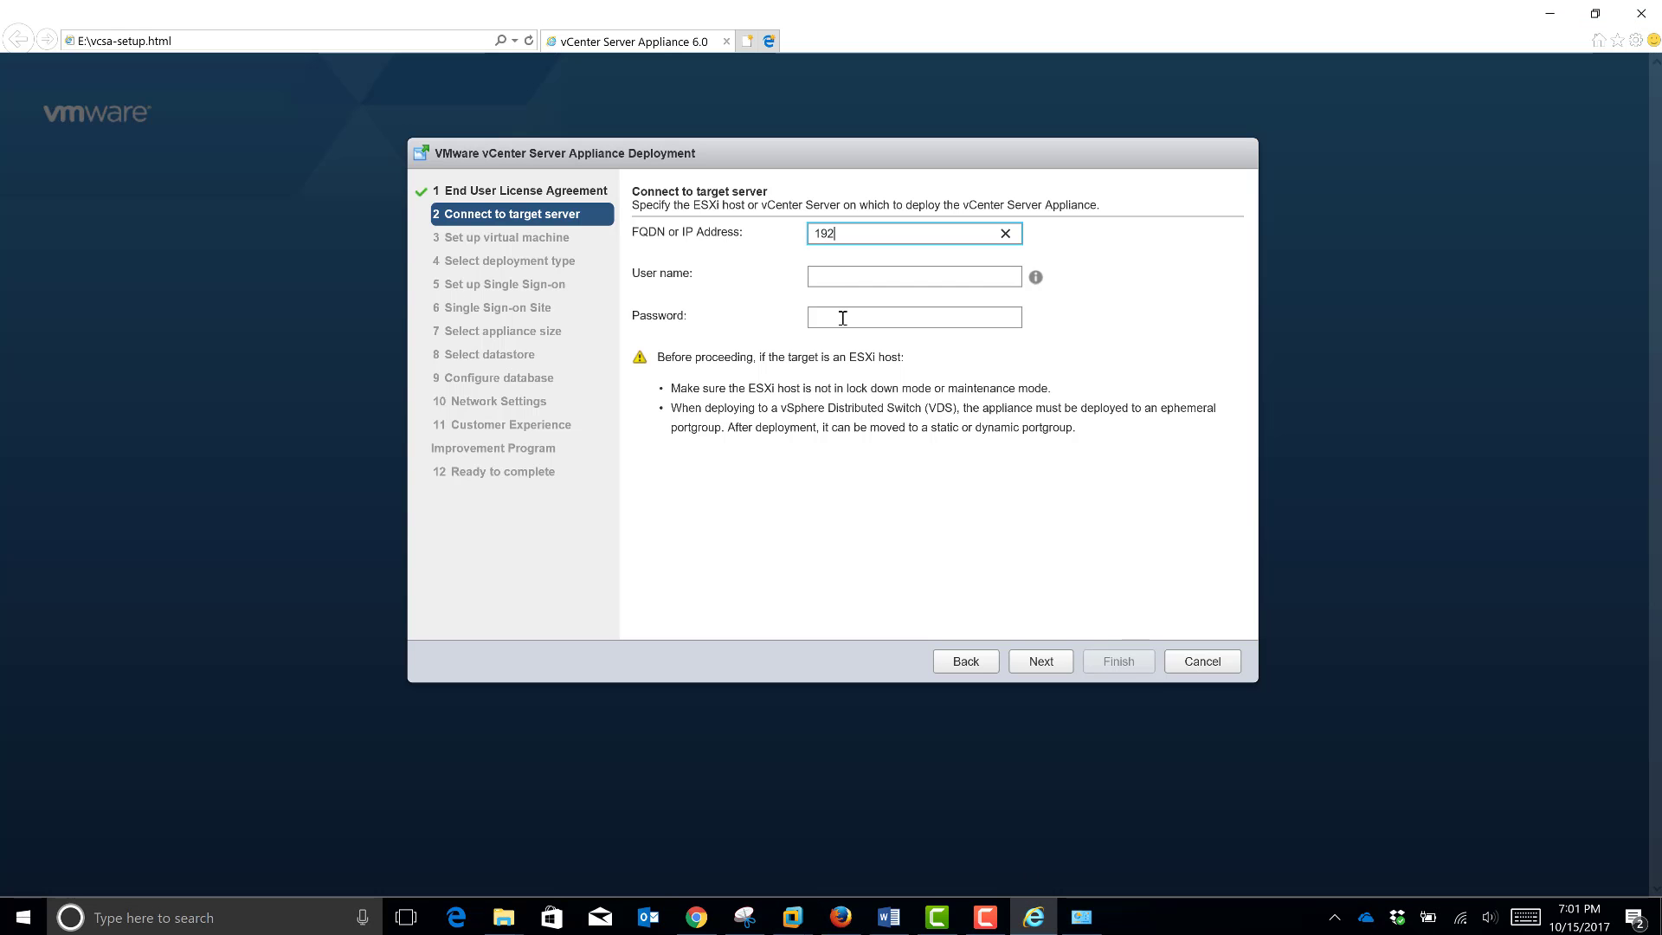
type(".168")
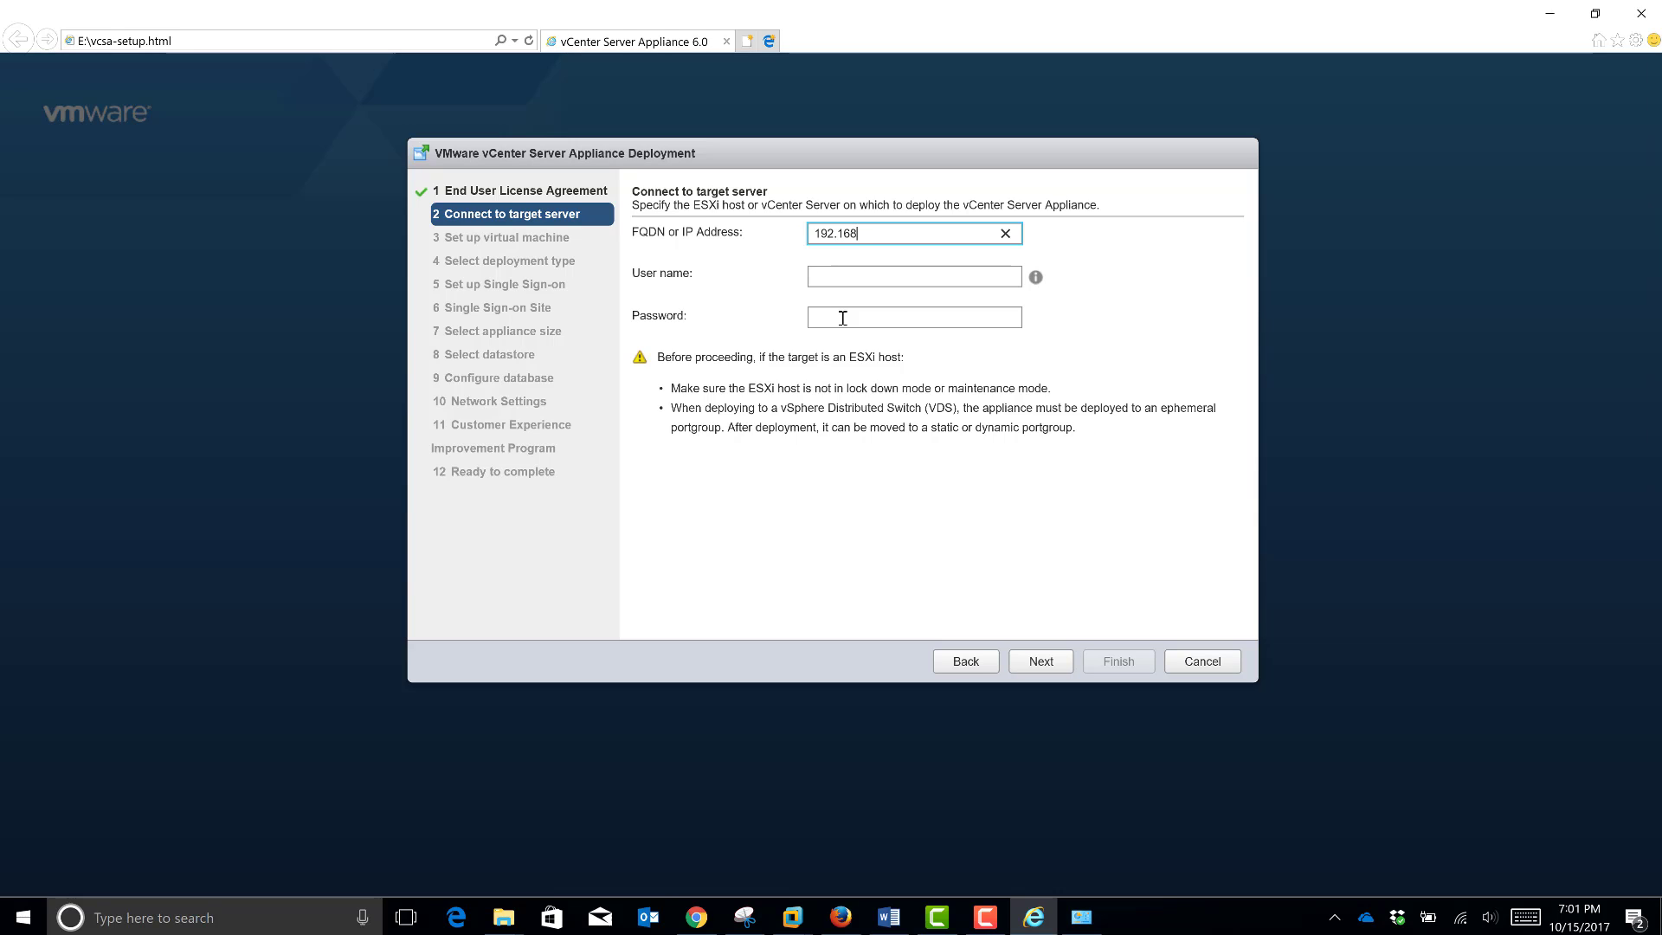
type(".245.4")
left_click(838, 285)
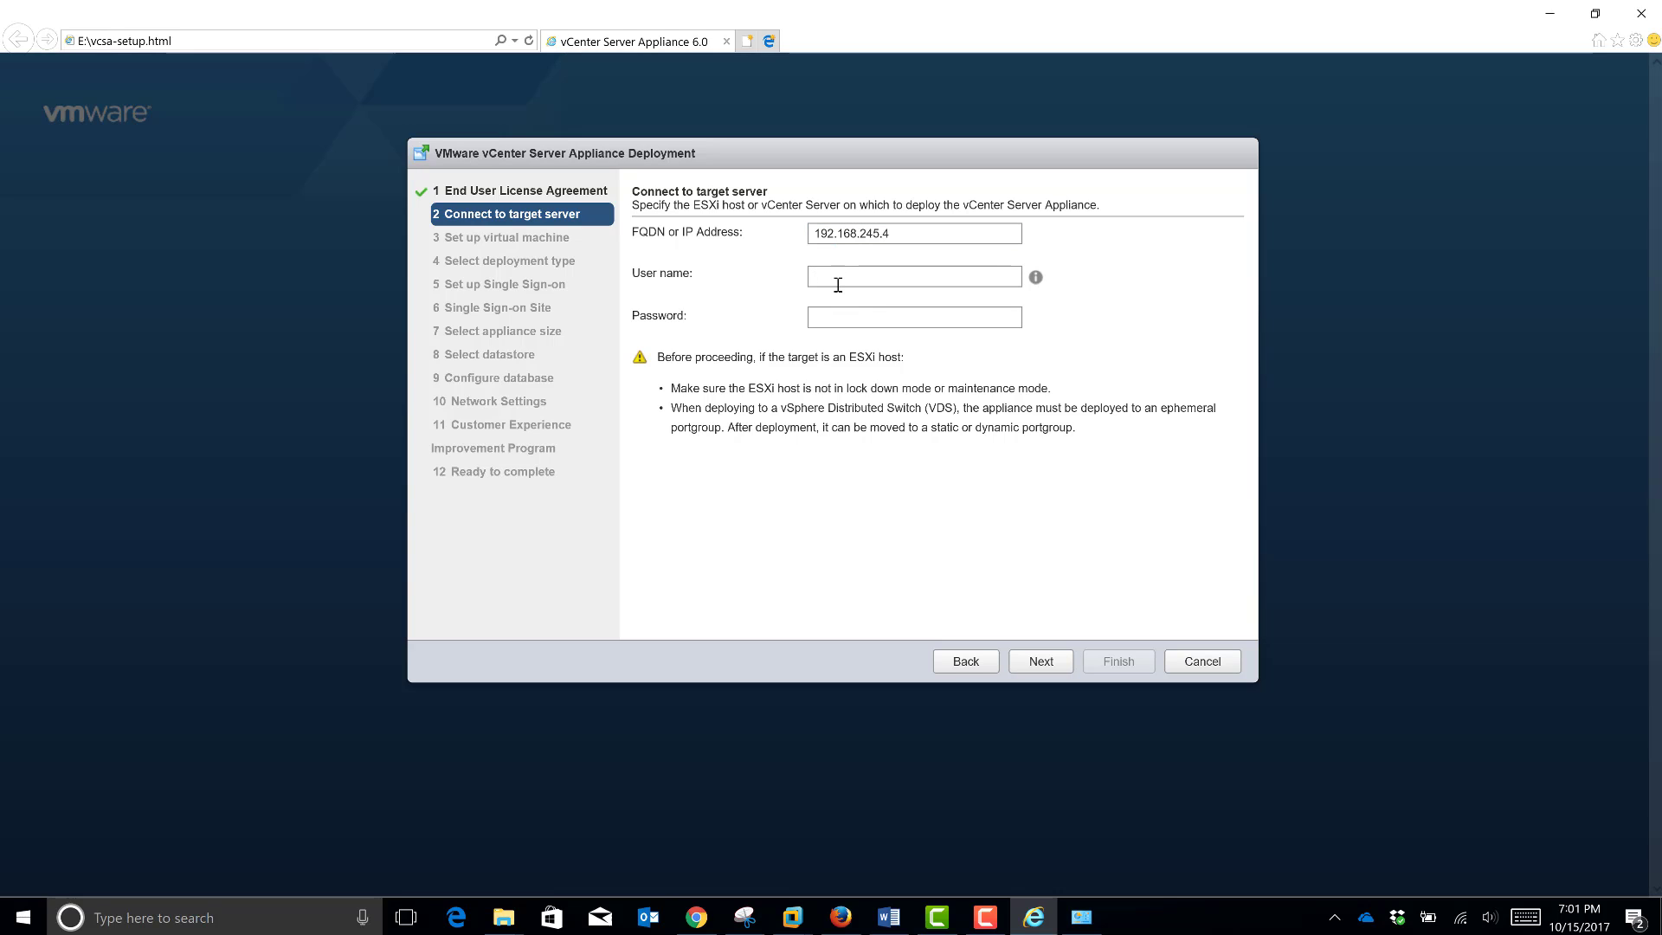
type("root")
key("Tab")
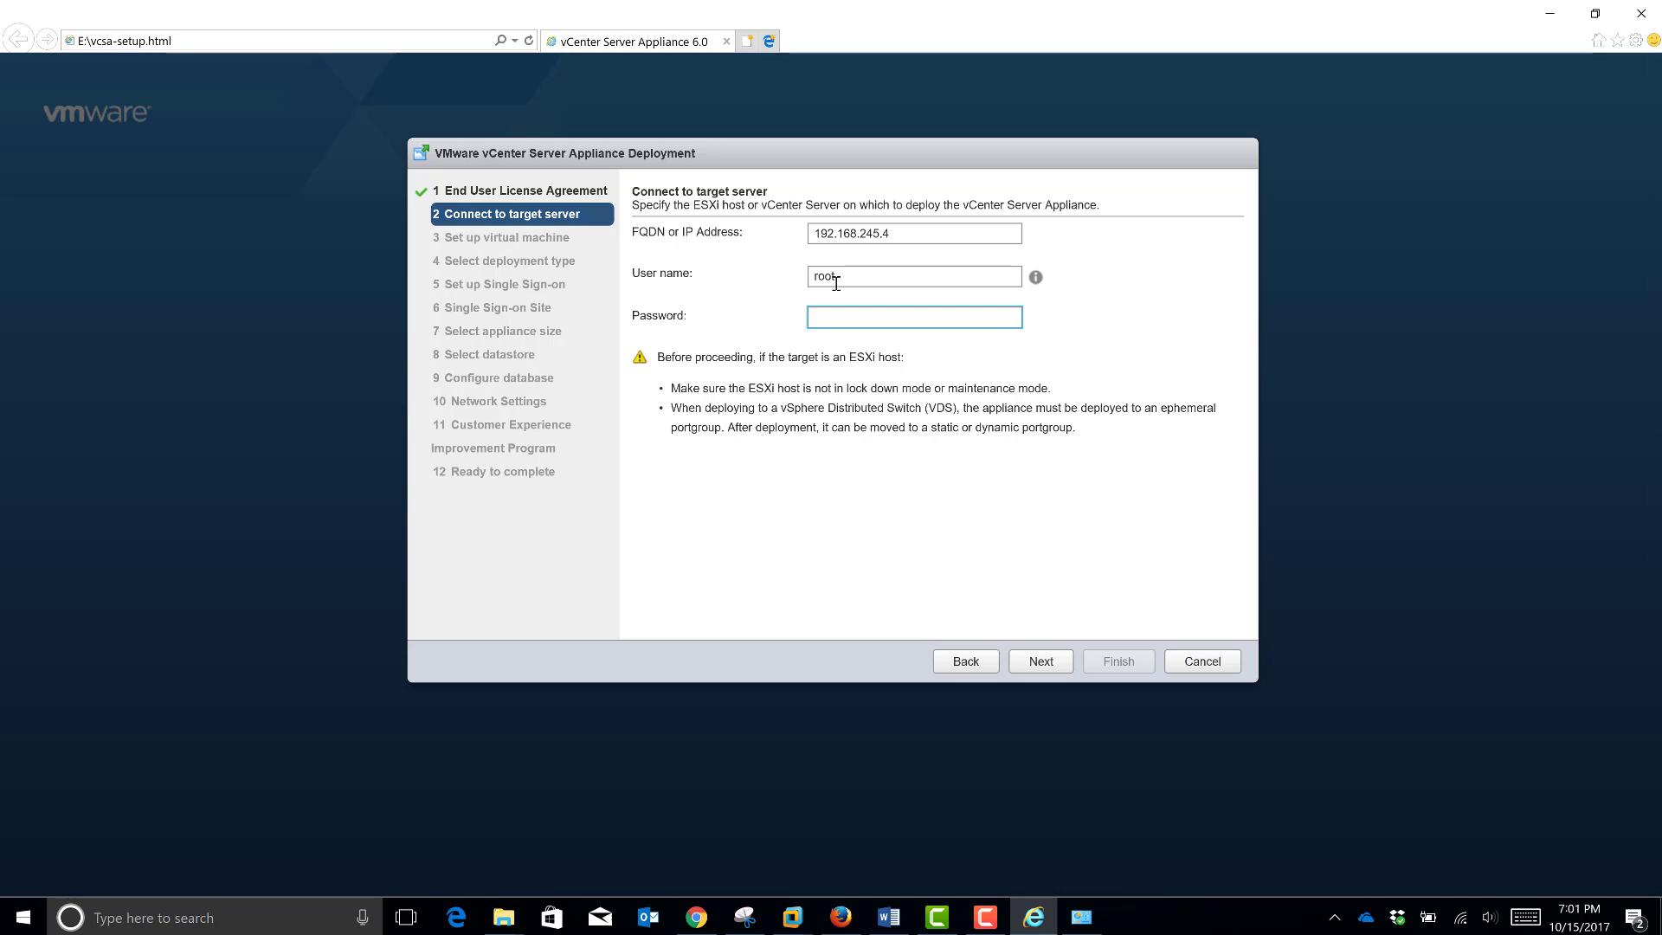
type("•••••••")
left_click(1047, 663)
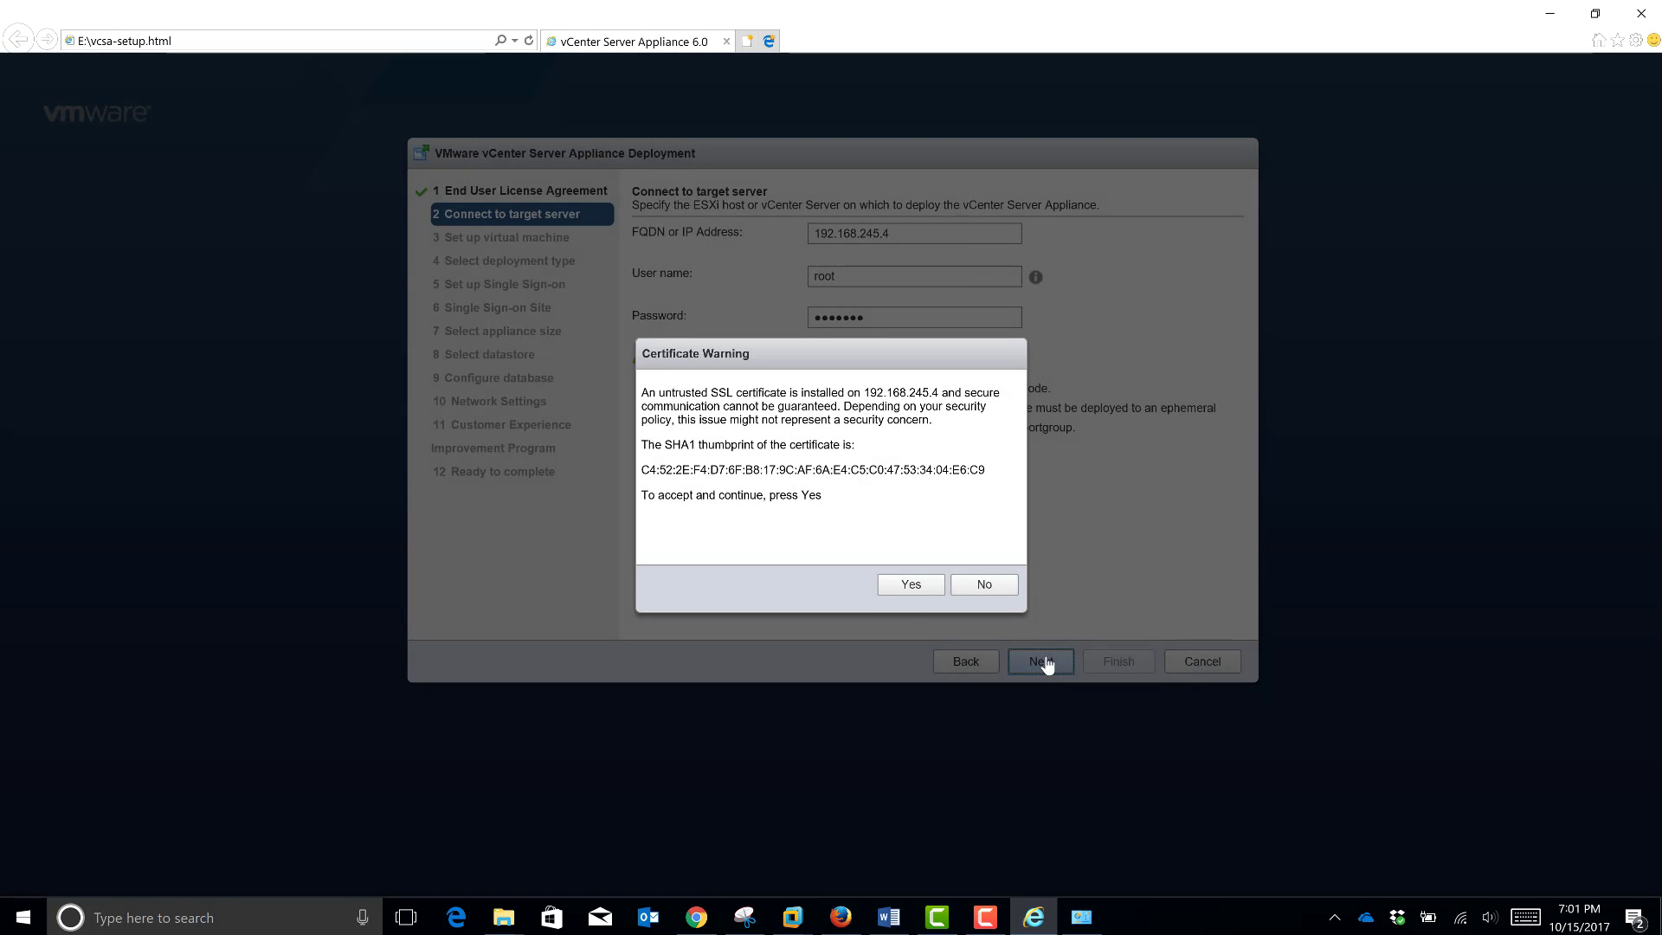
left_click(910, 585)
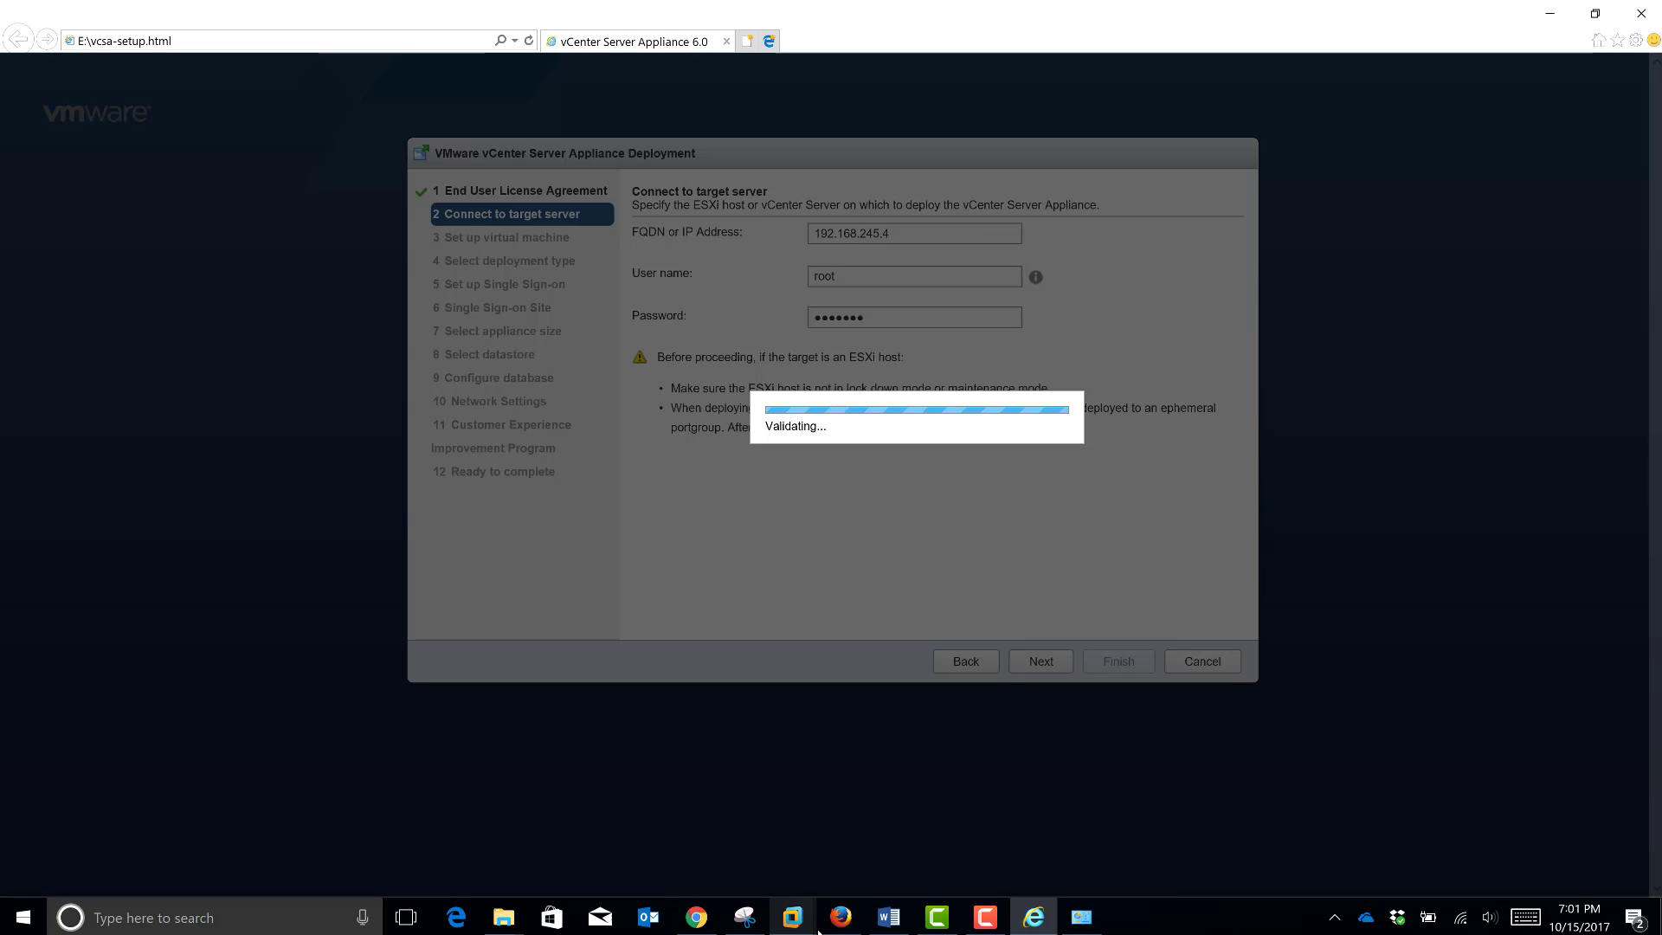
mouse_move(793, 923)
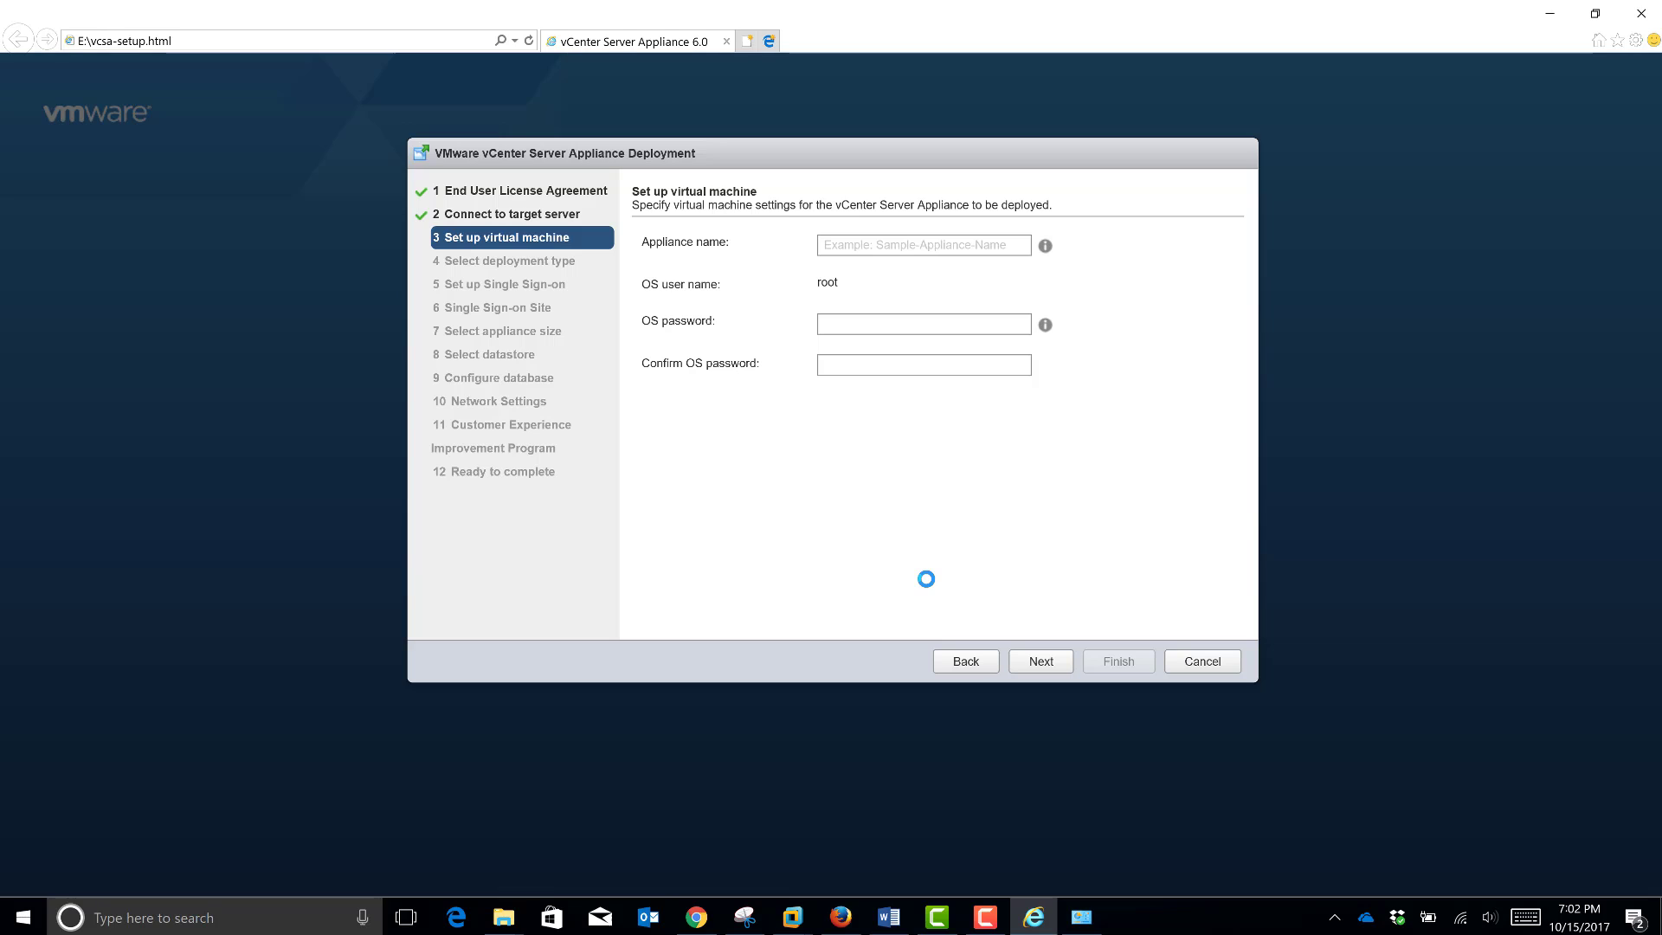
Step: Name the appliance VCenter Server3
left_click(857, 248)
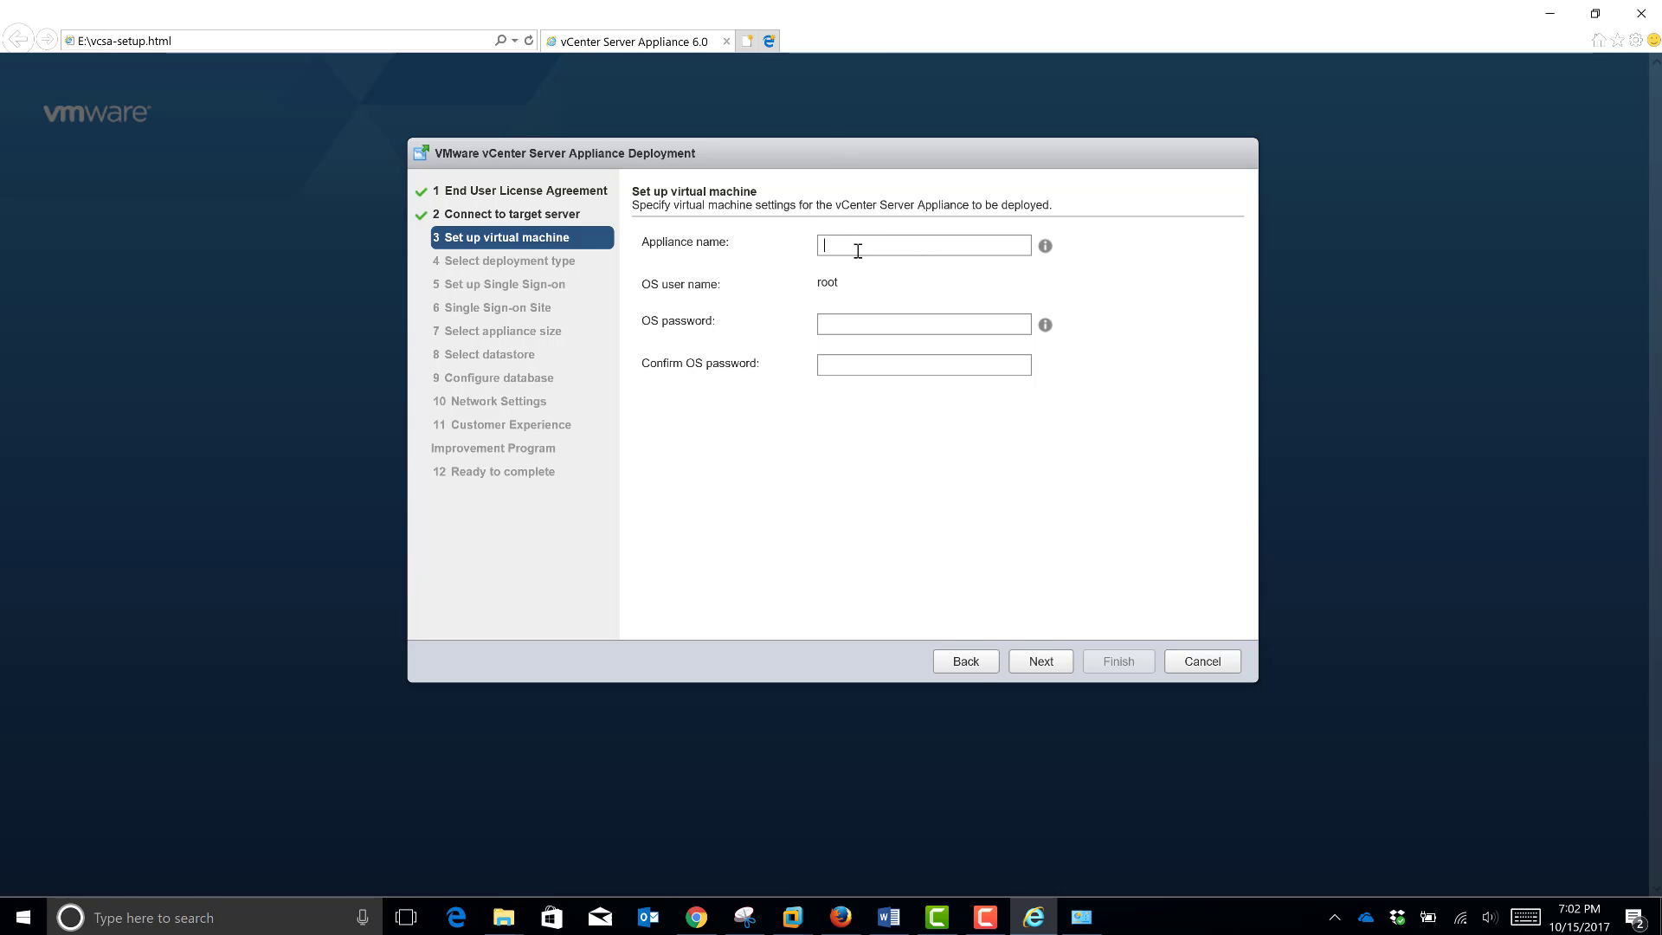
type("VCenter ")
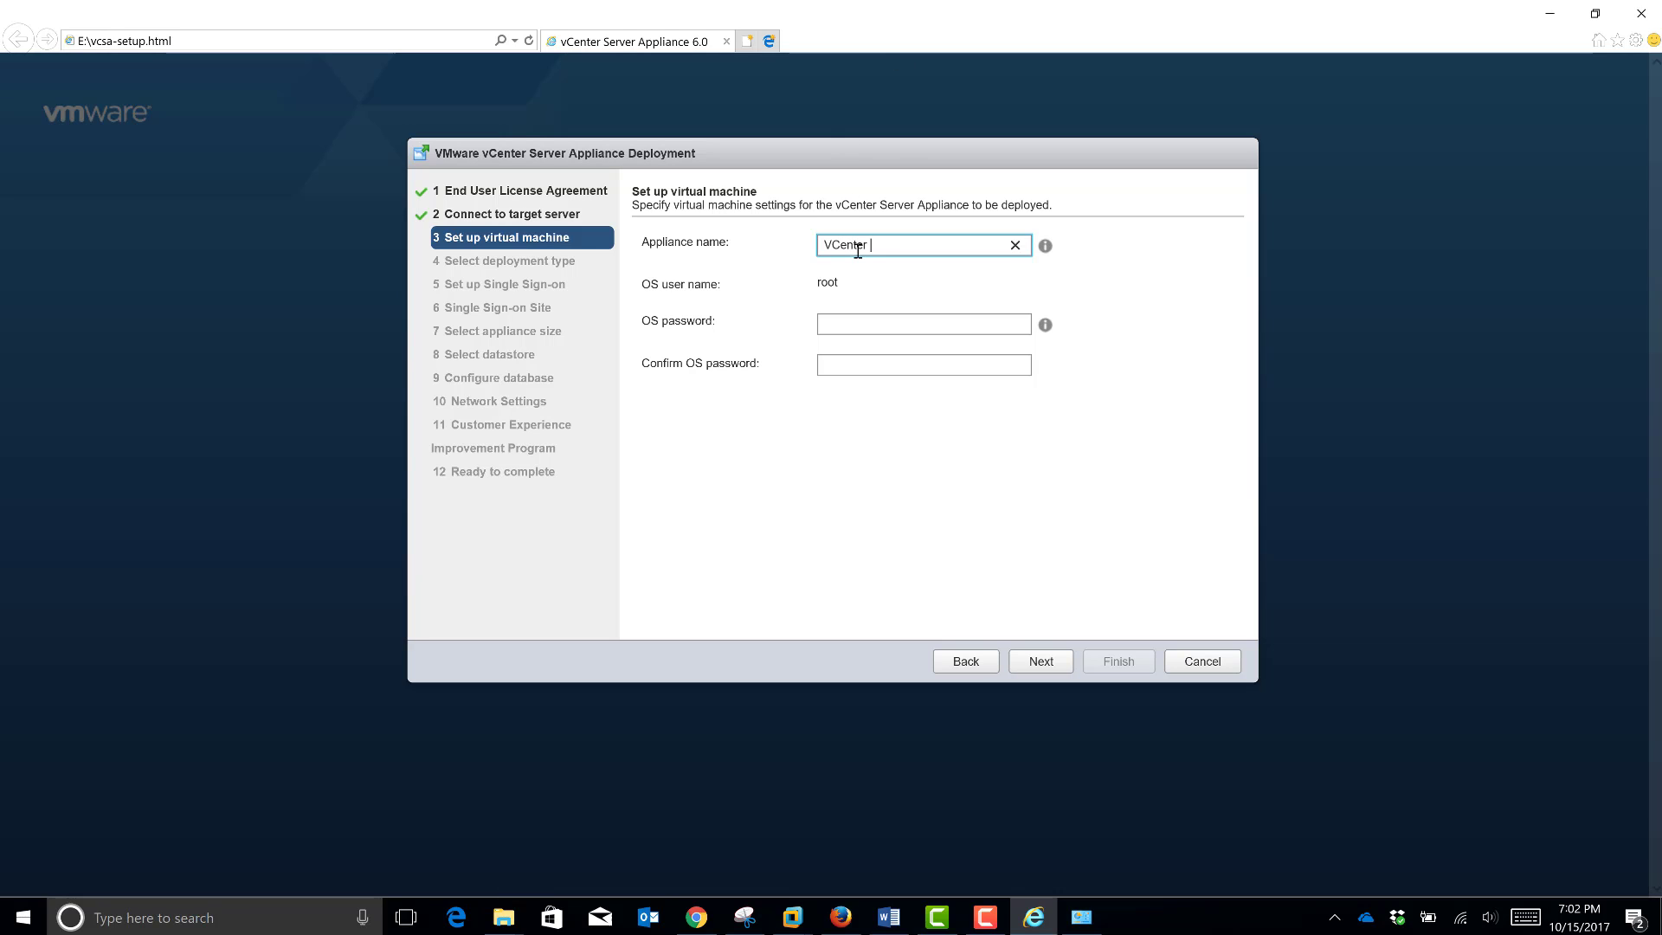
type("Server 2")
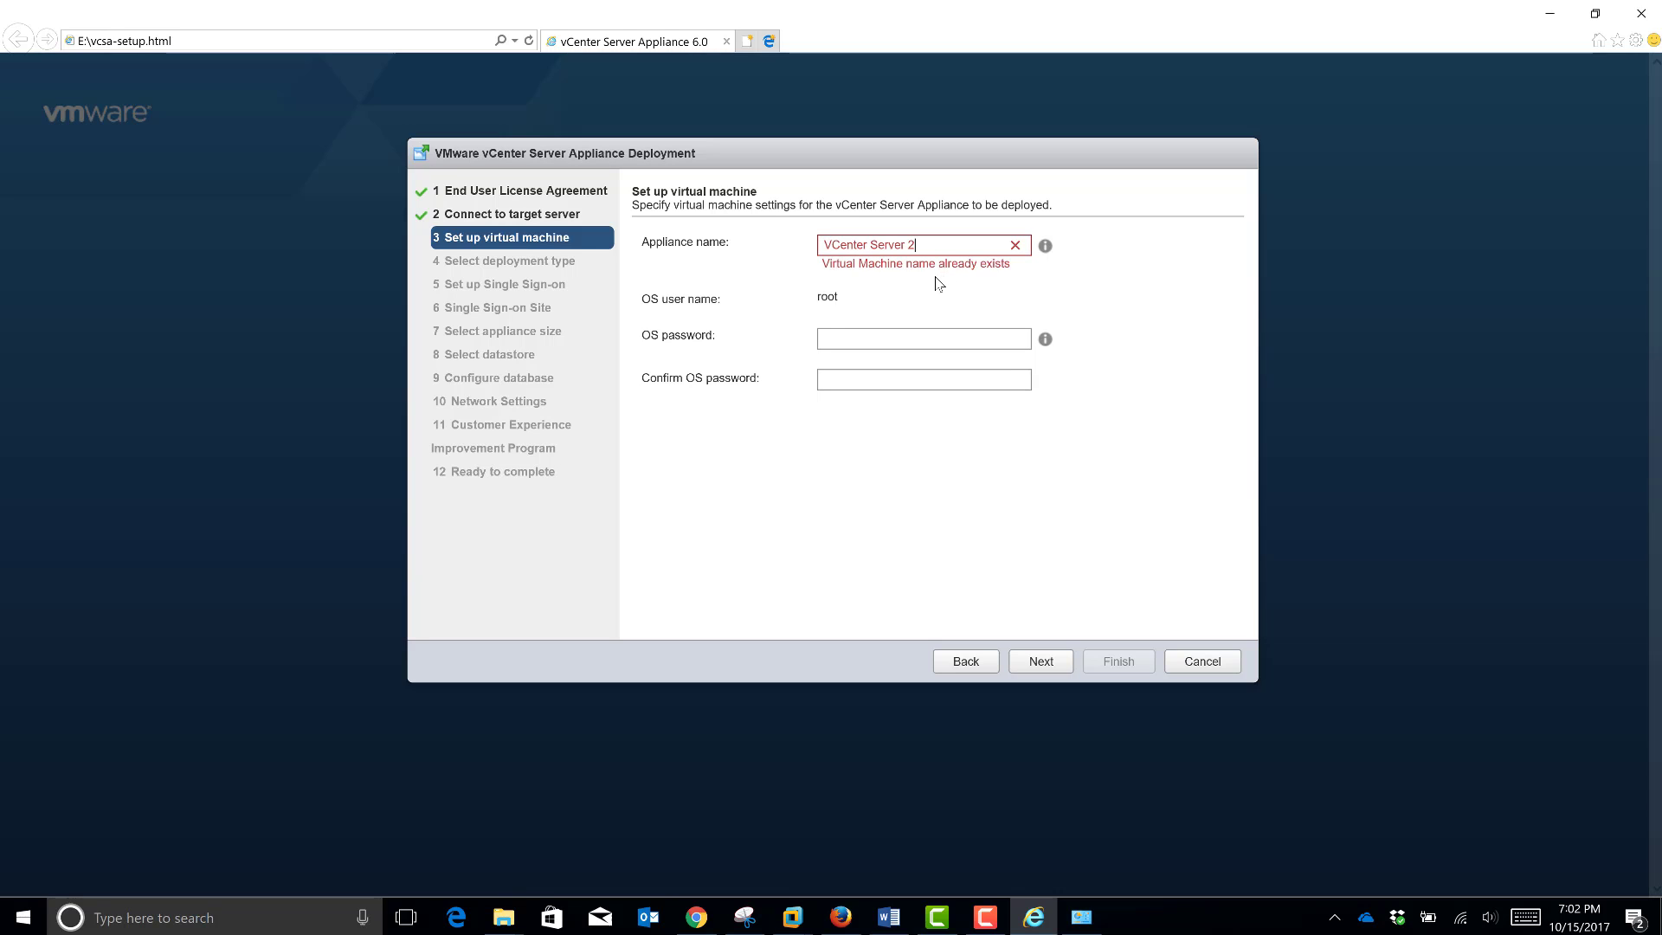
key("BackSpace")
key("BackSpace")
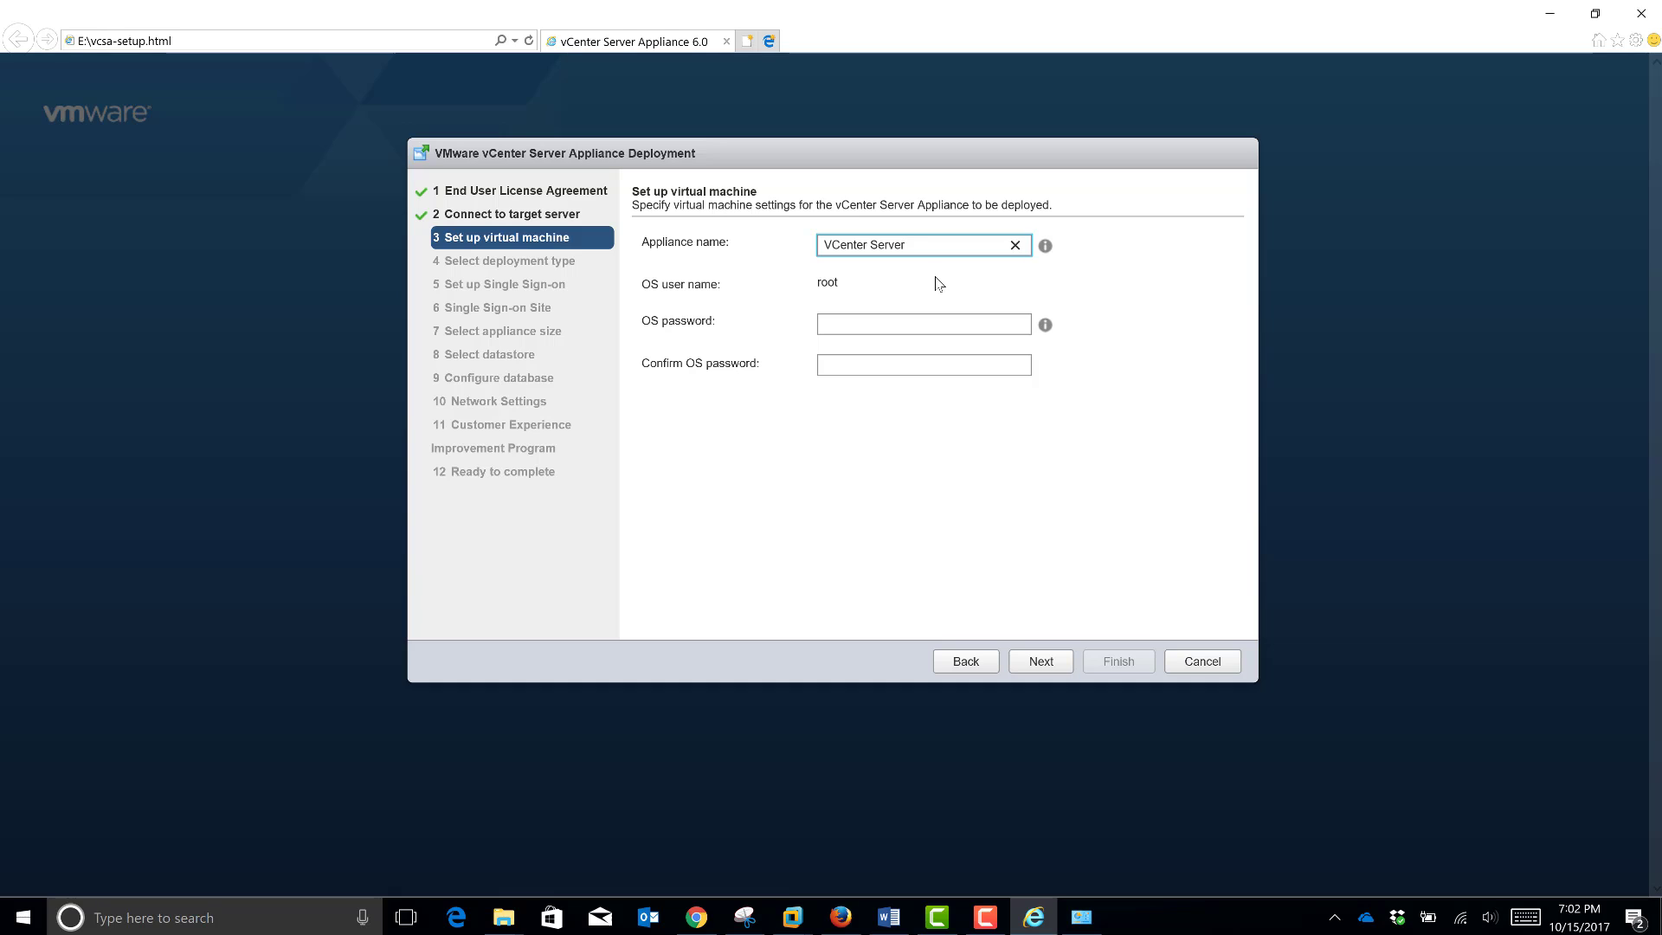
type("2")
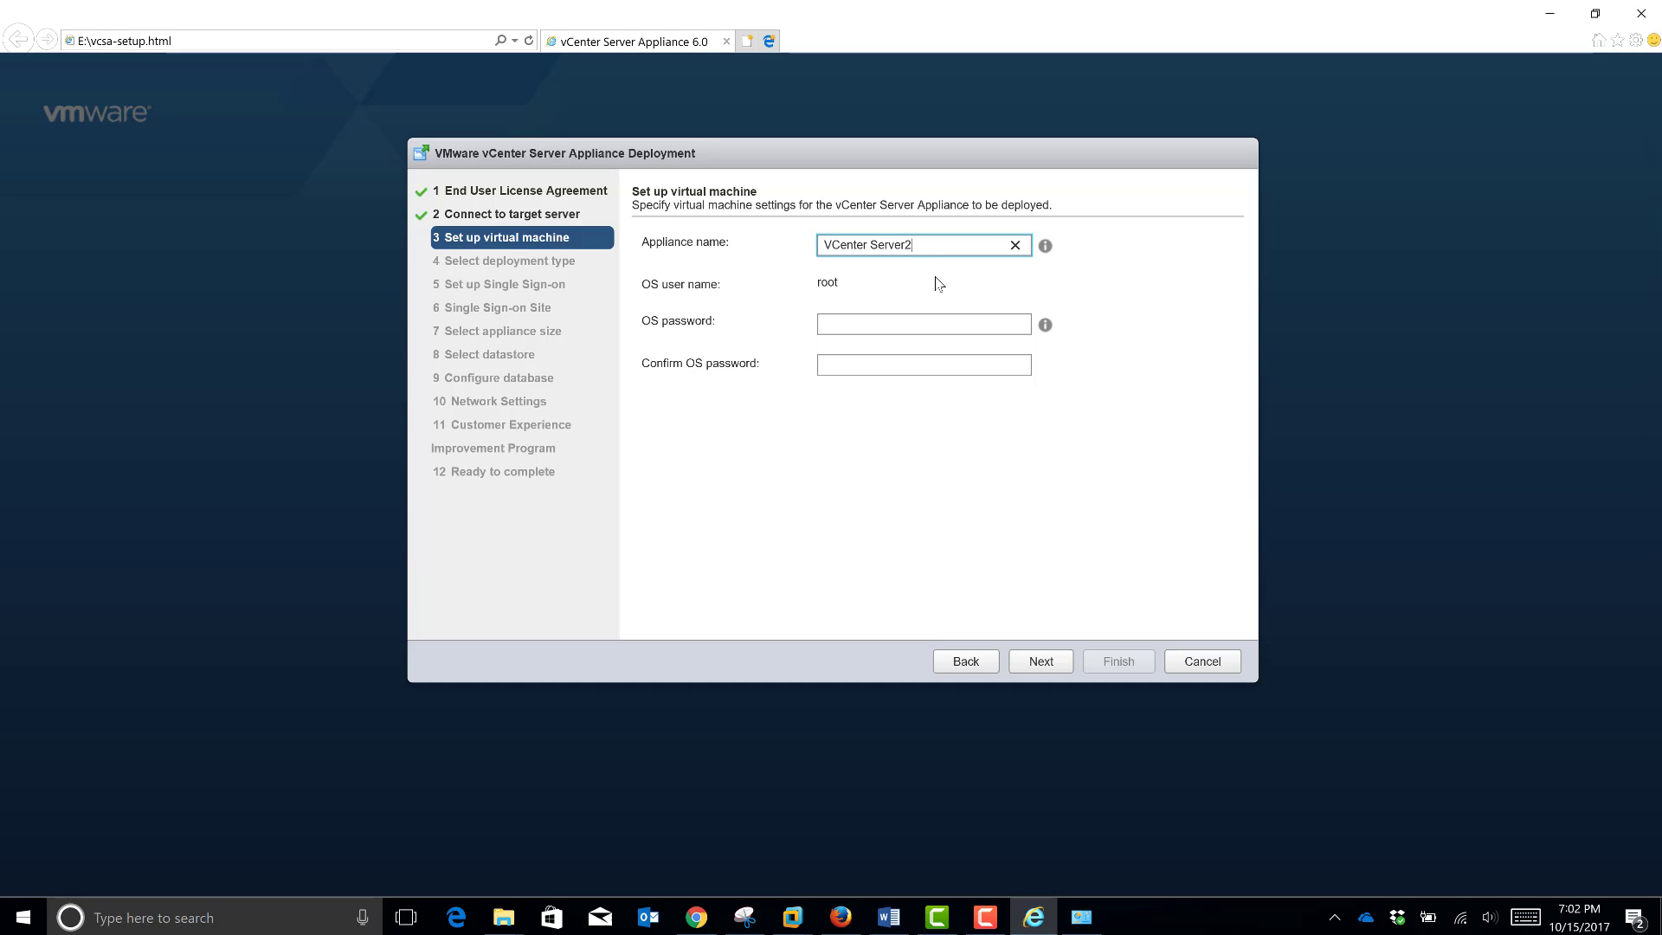
key("BackSpace")
type("3")
Step: Enter the root OS password and type it again in the confirmation field
left_click(841, 325)
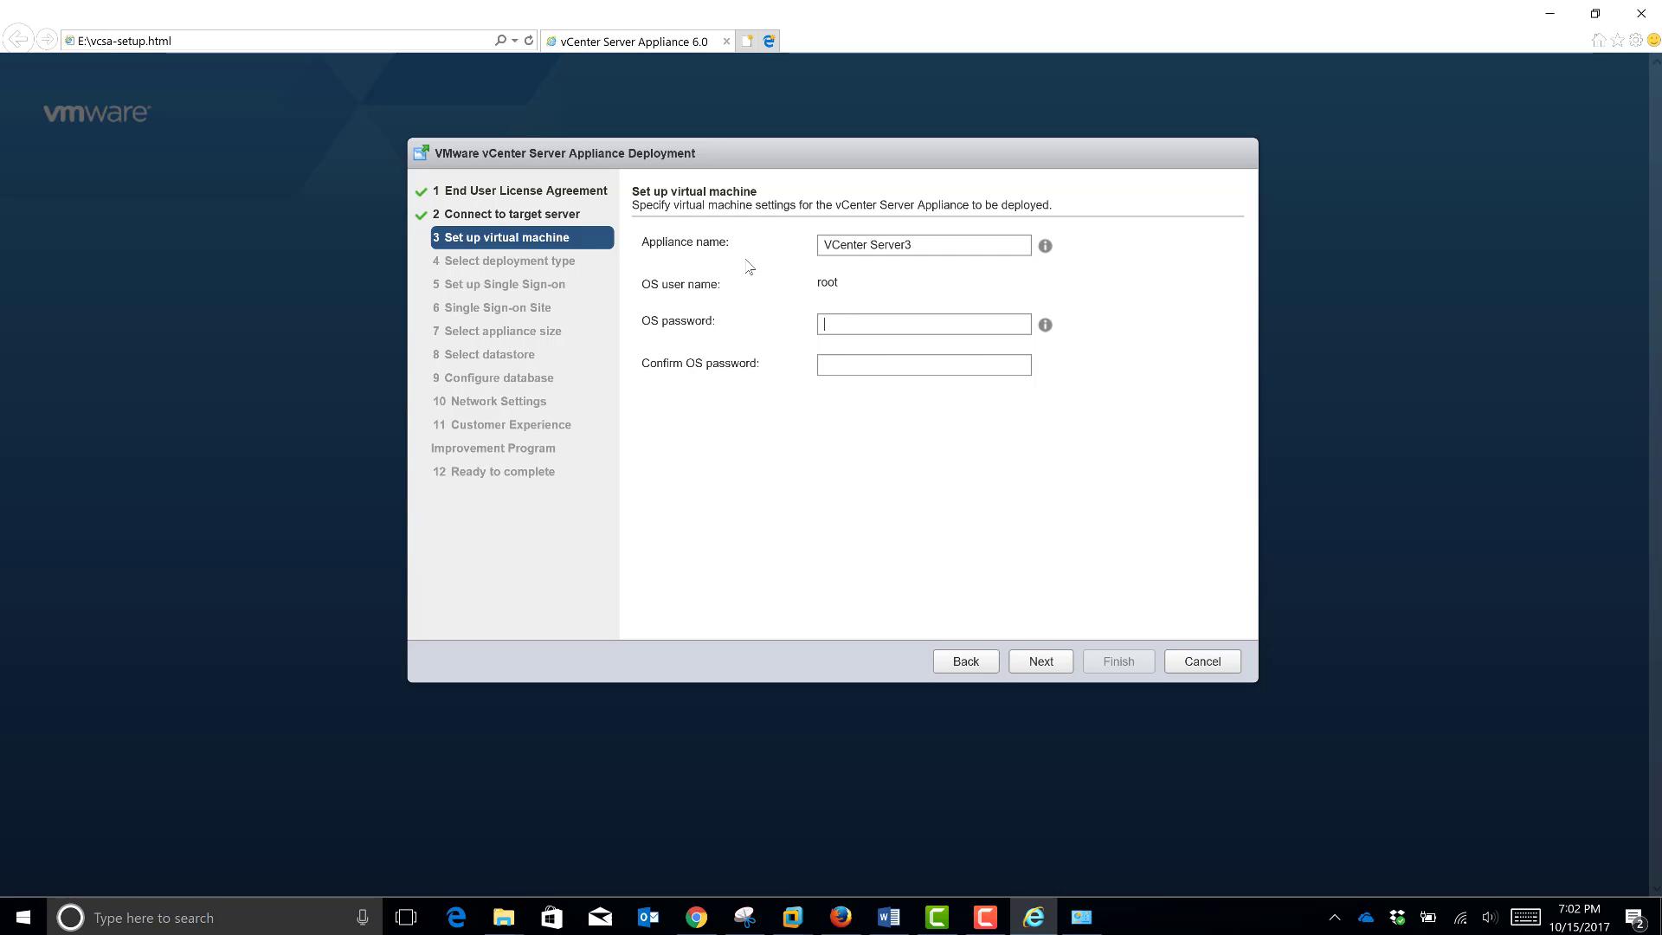
type("••••")
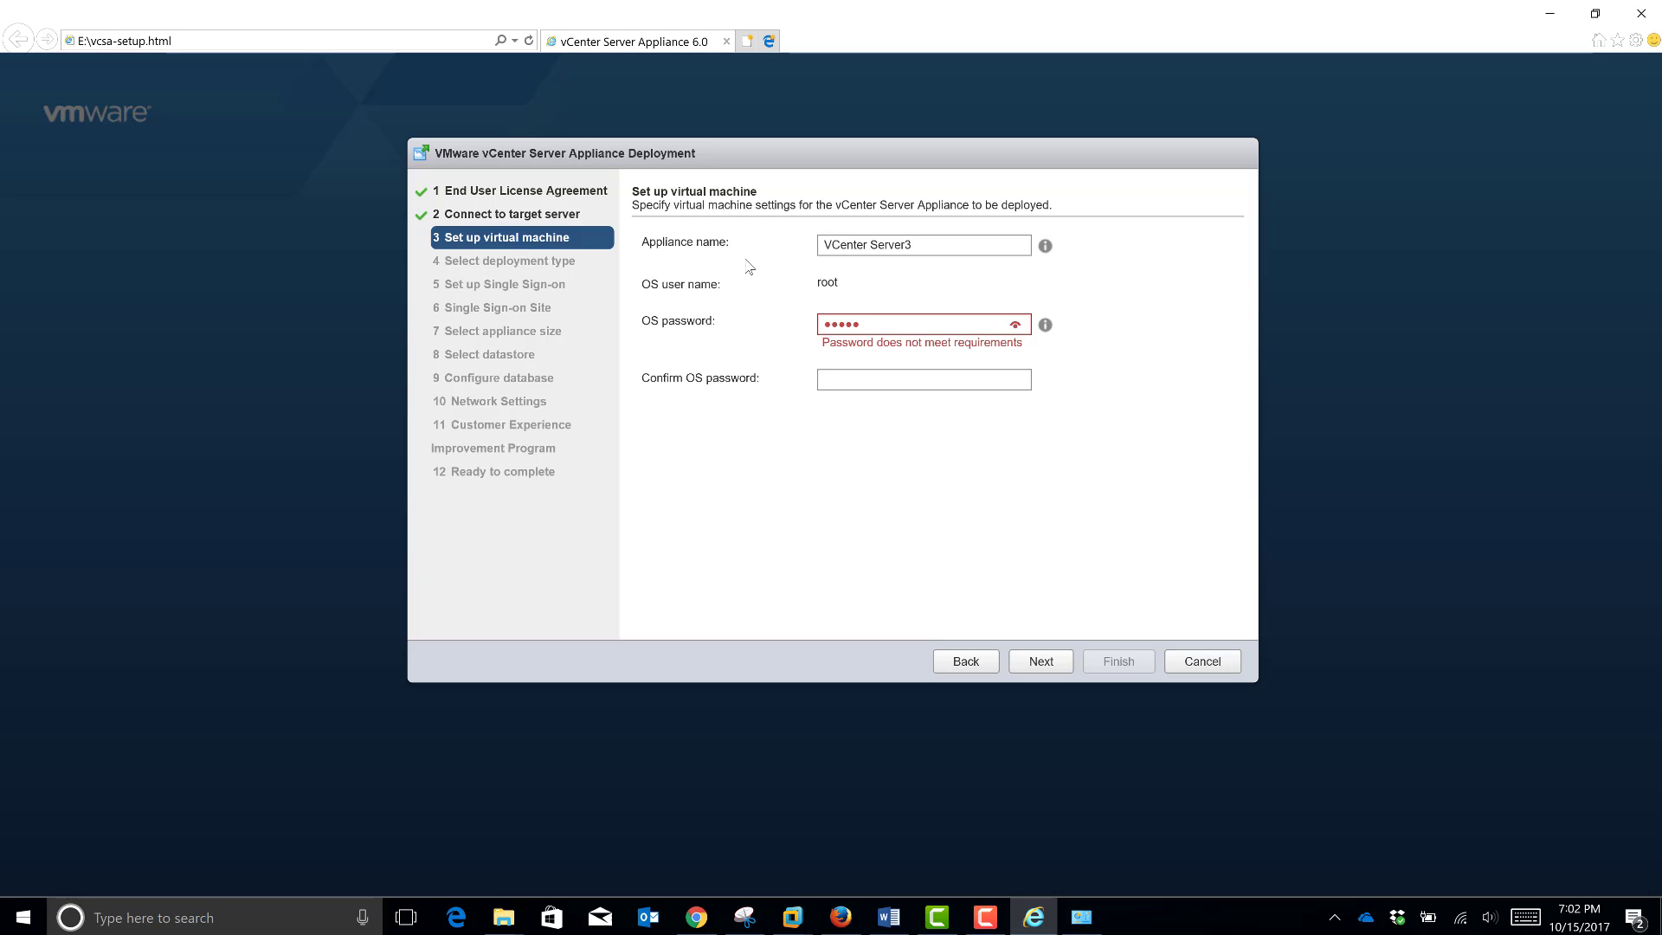
key("BackSpace")
key("BackSpace")
key("BackSpace")
key("BackSpace")
key("BackSpace")
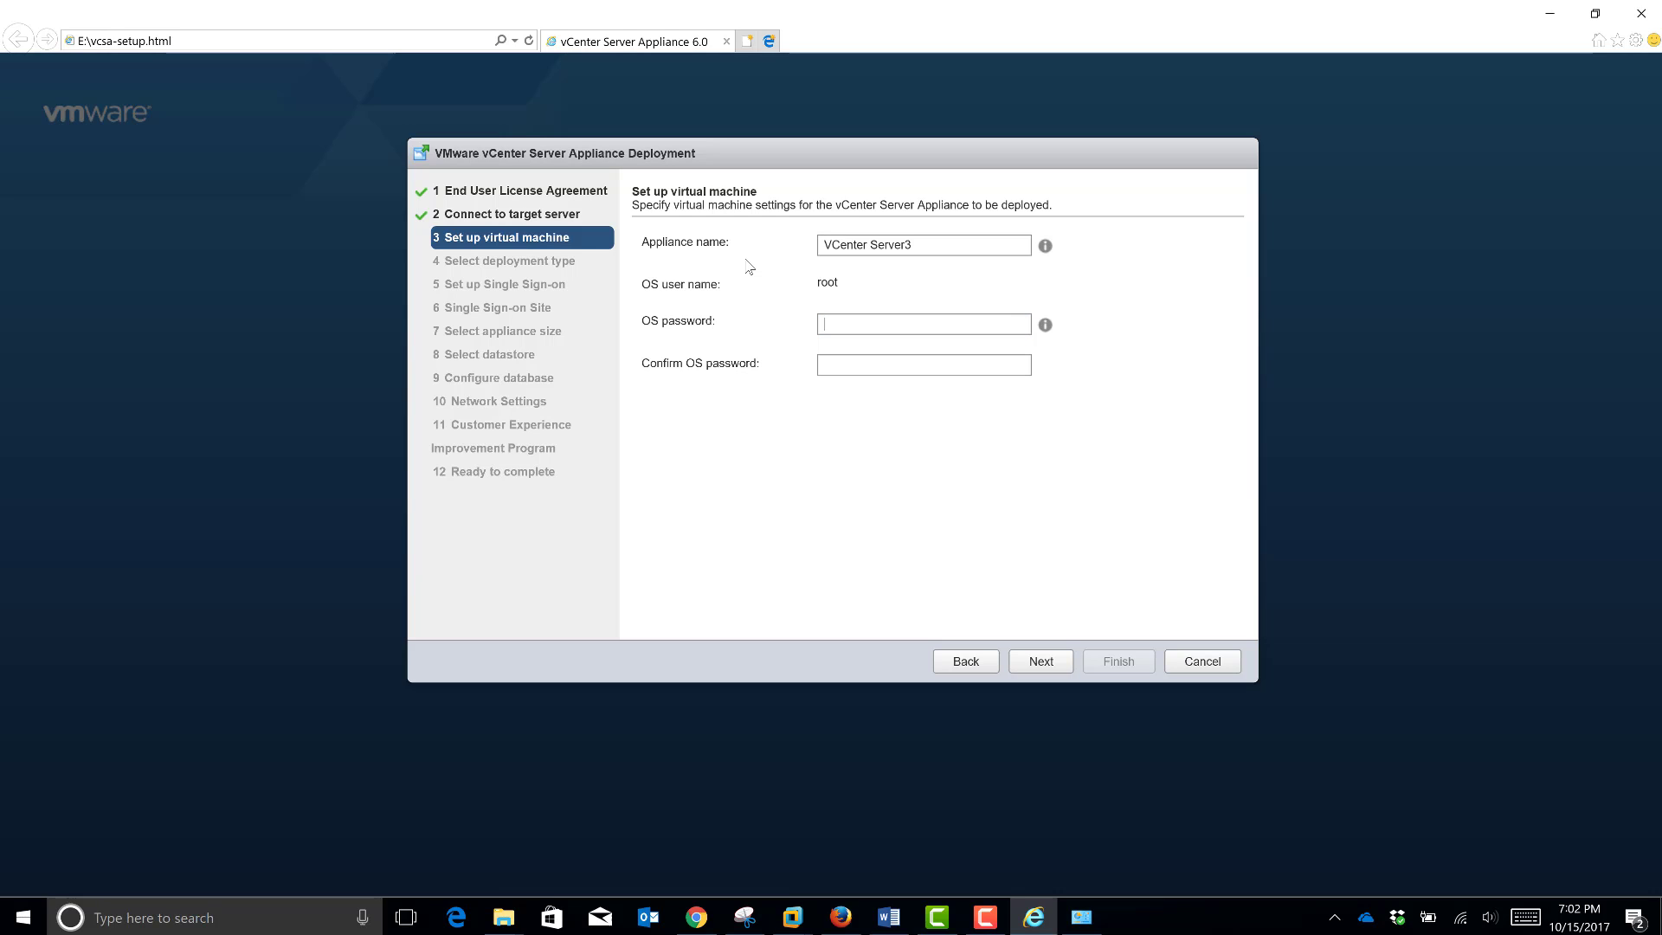
type("VMware1")
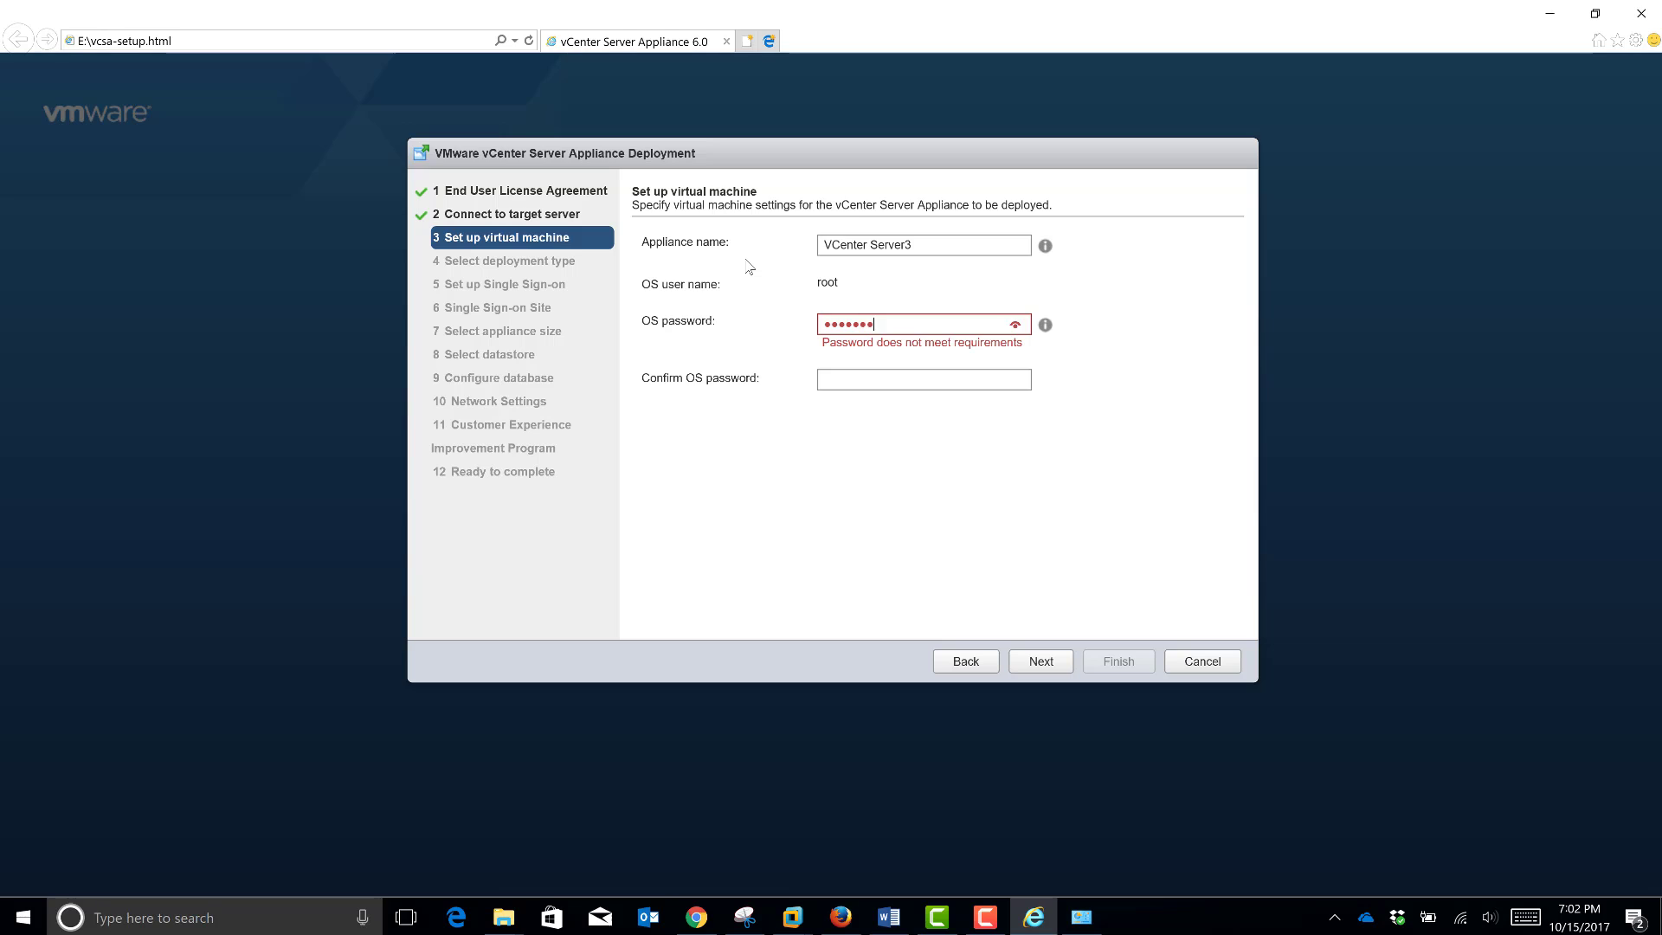
type("!")
key("Tab")
type("VMw")
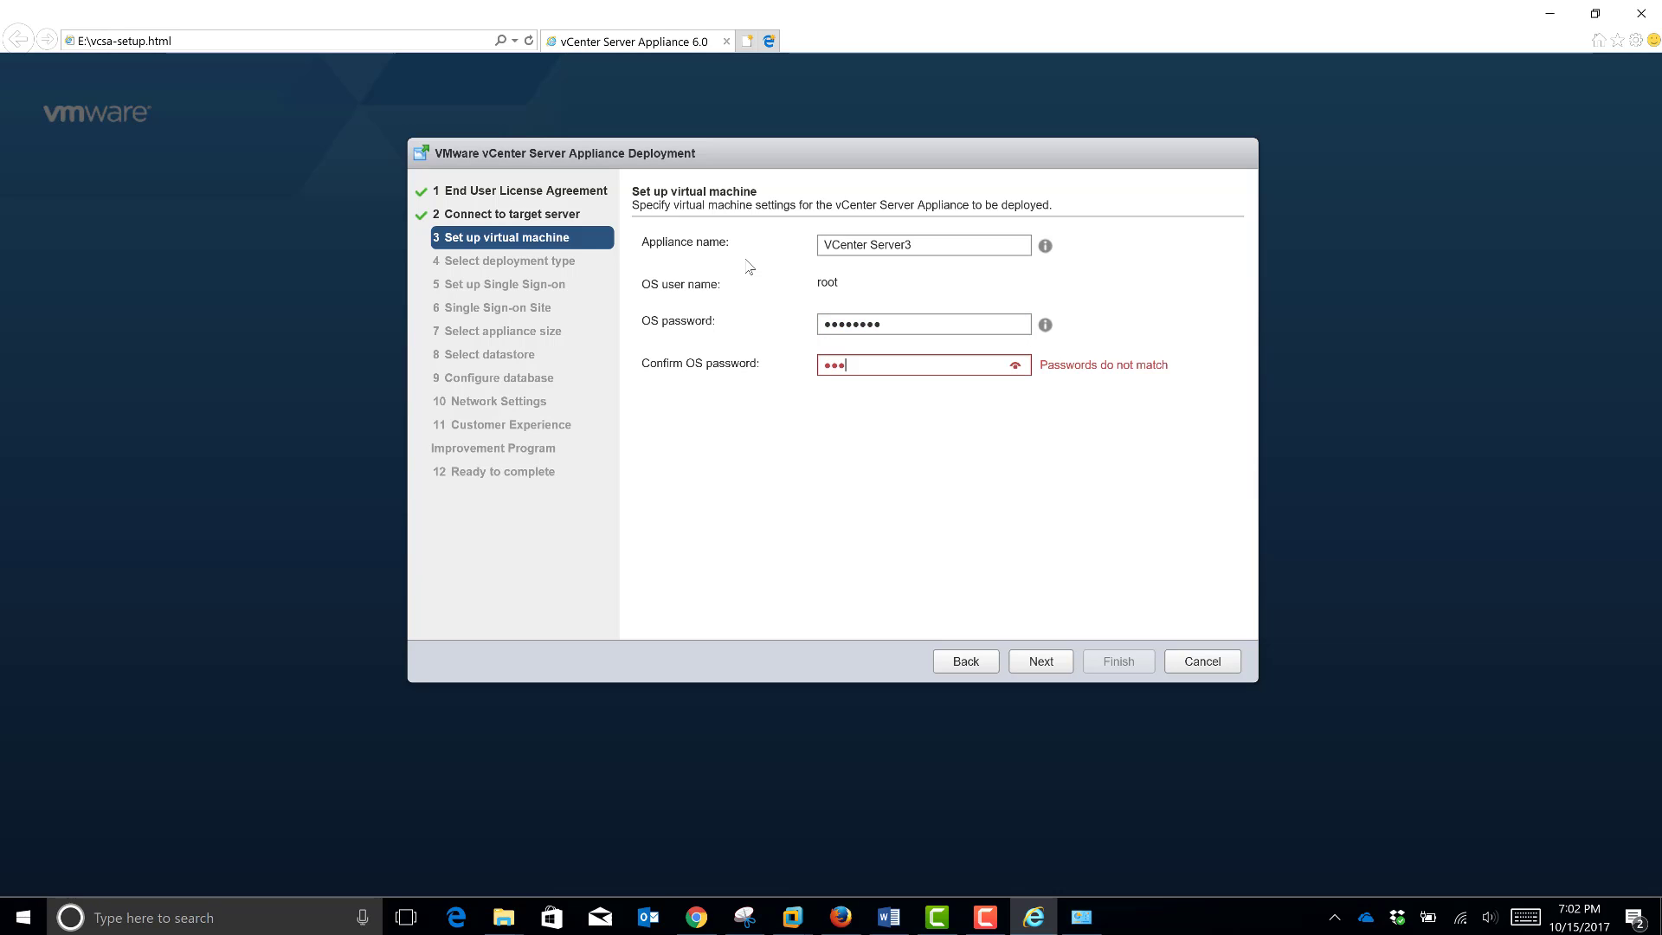
type("are1!")
Step: Keep the embedded Platform Services Controller, choose a new SSO domain, and set its confirmed administrator password
left_click(1018, 661)
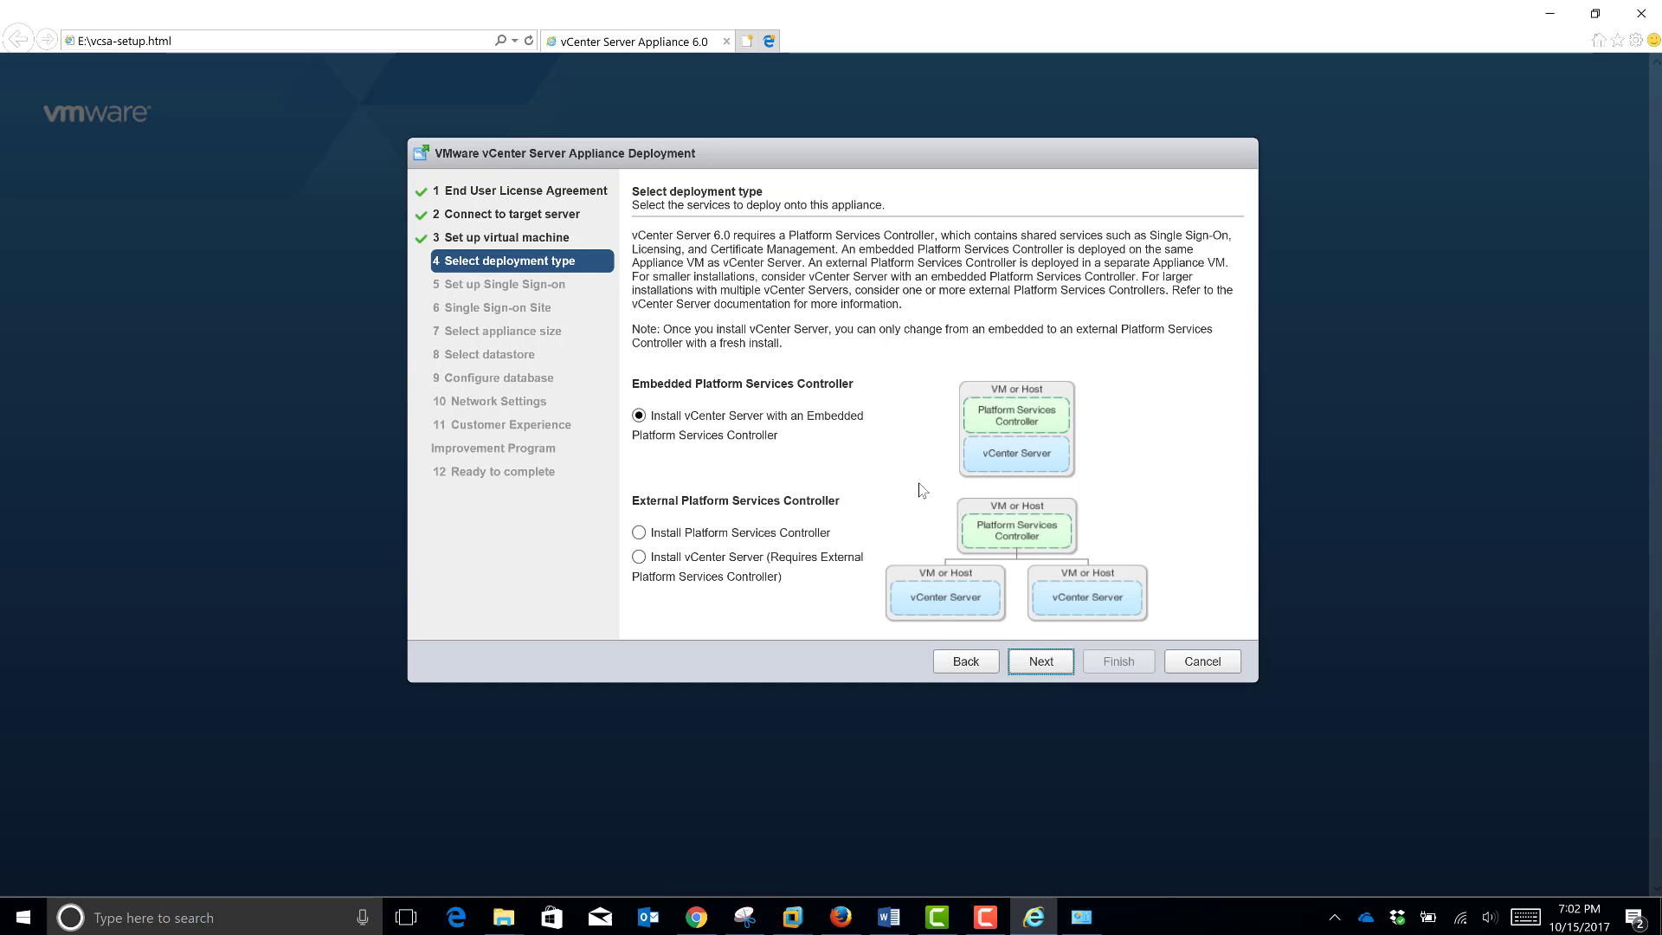
left_click(1042, 662)
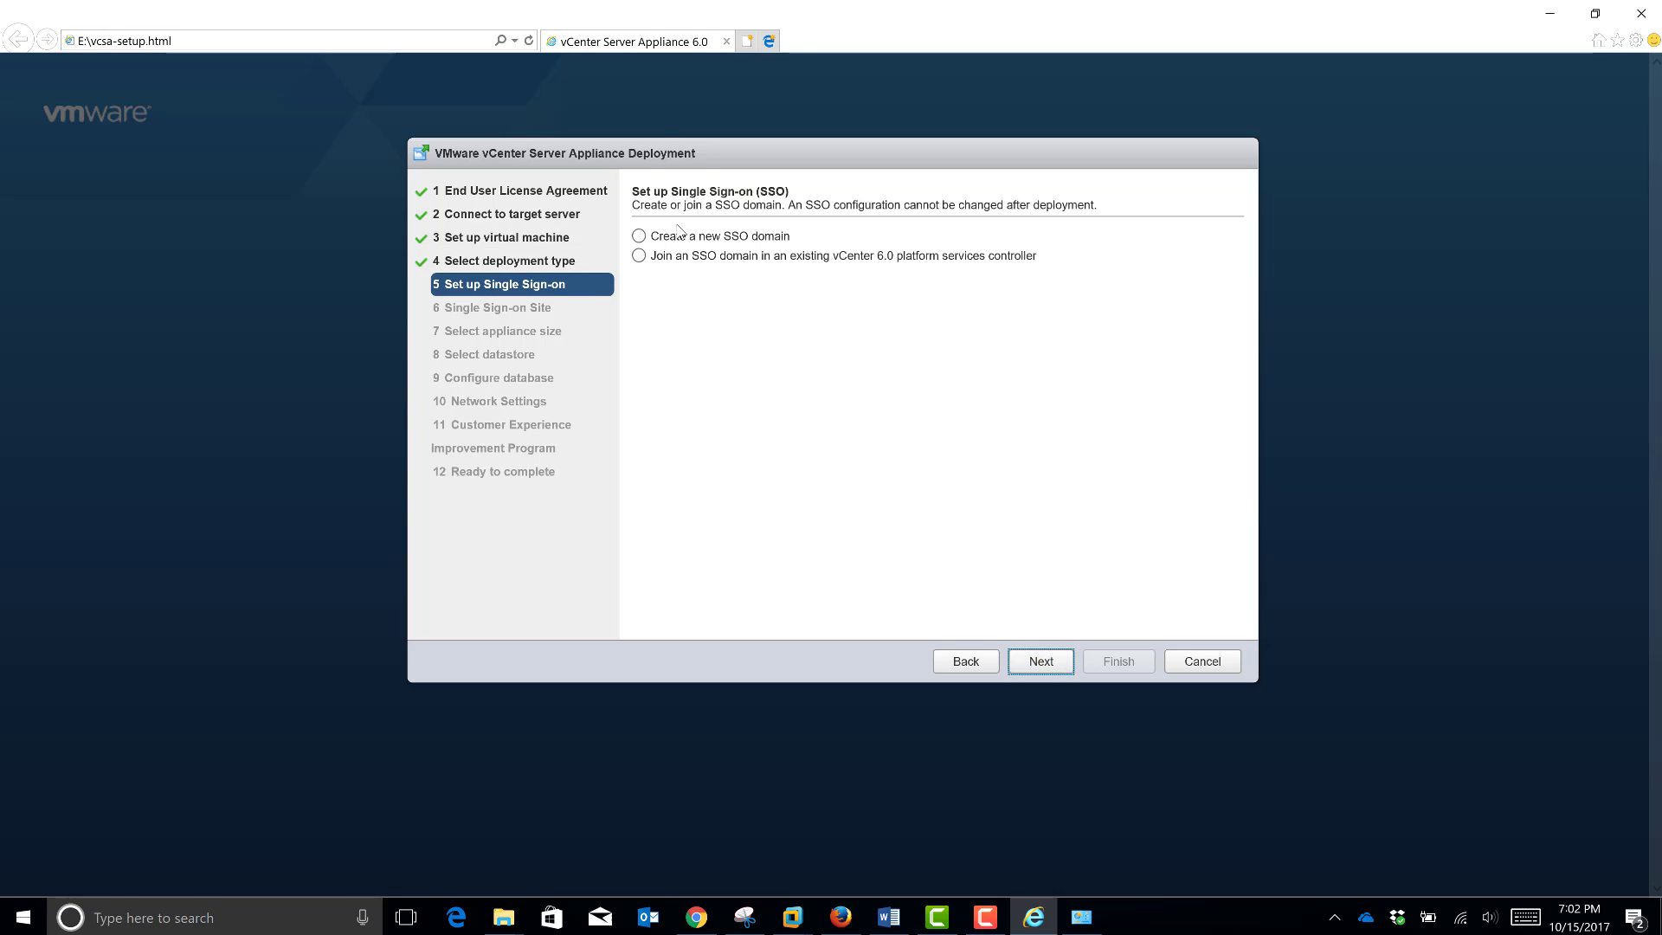
left_click(639, 236)
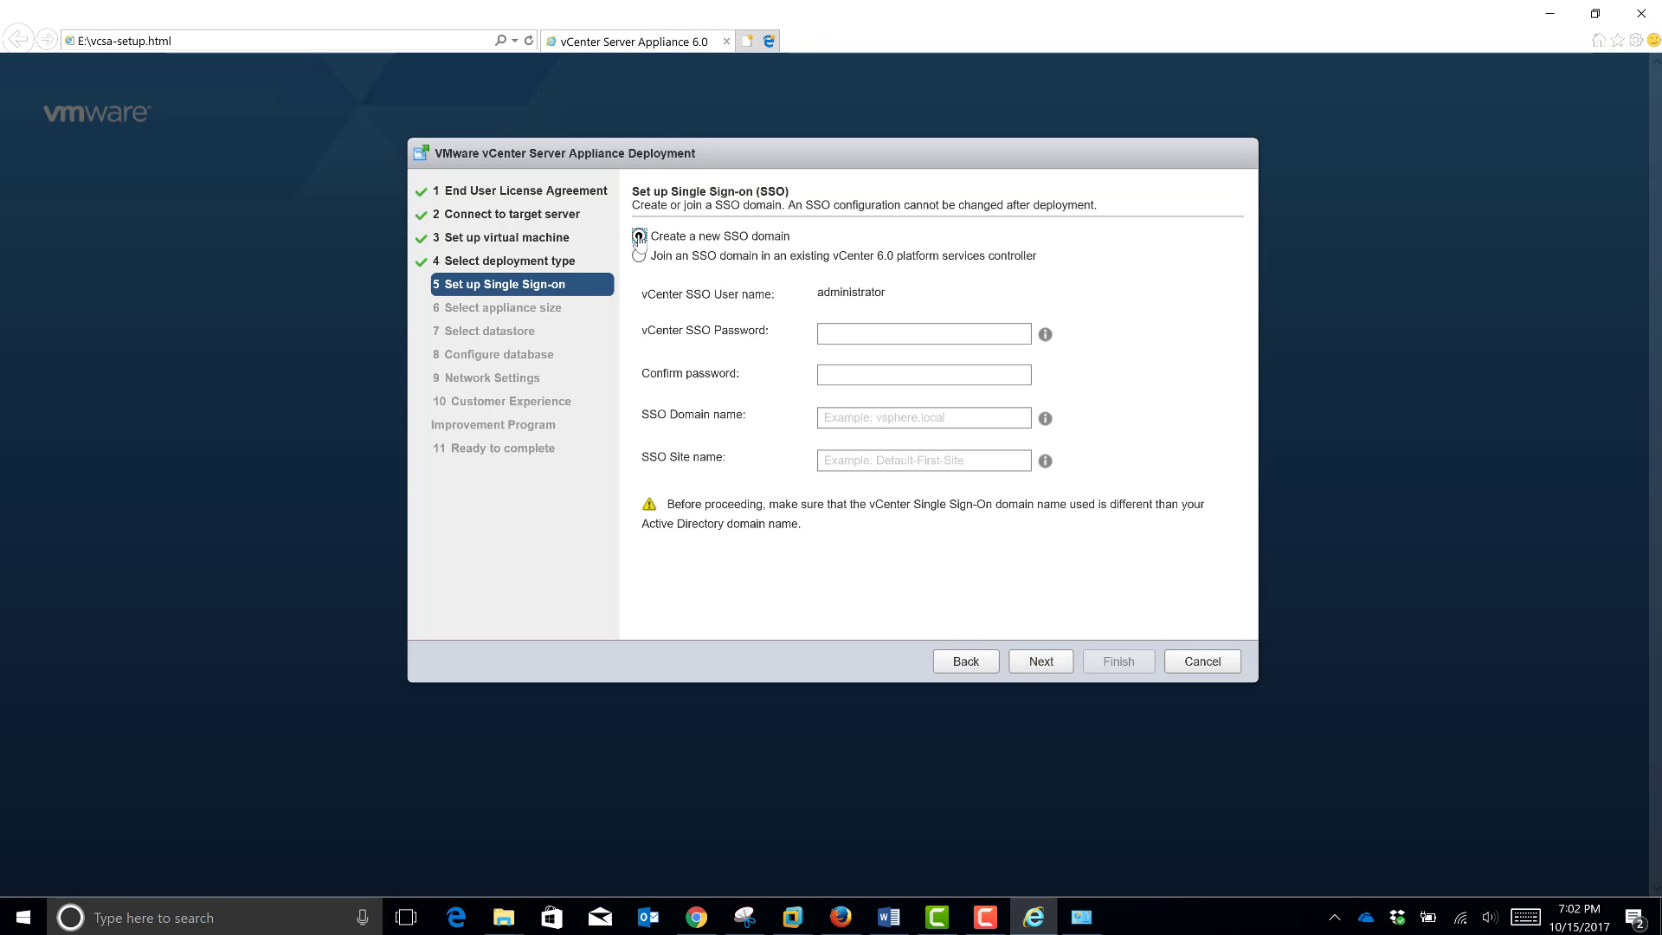
left_click(847, 334)
type("********")
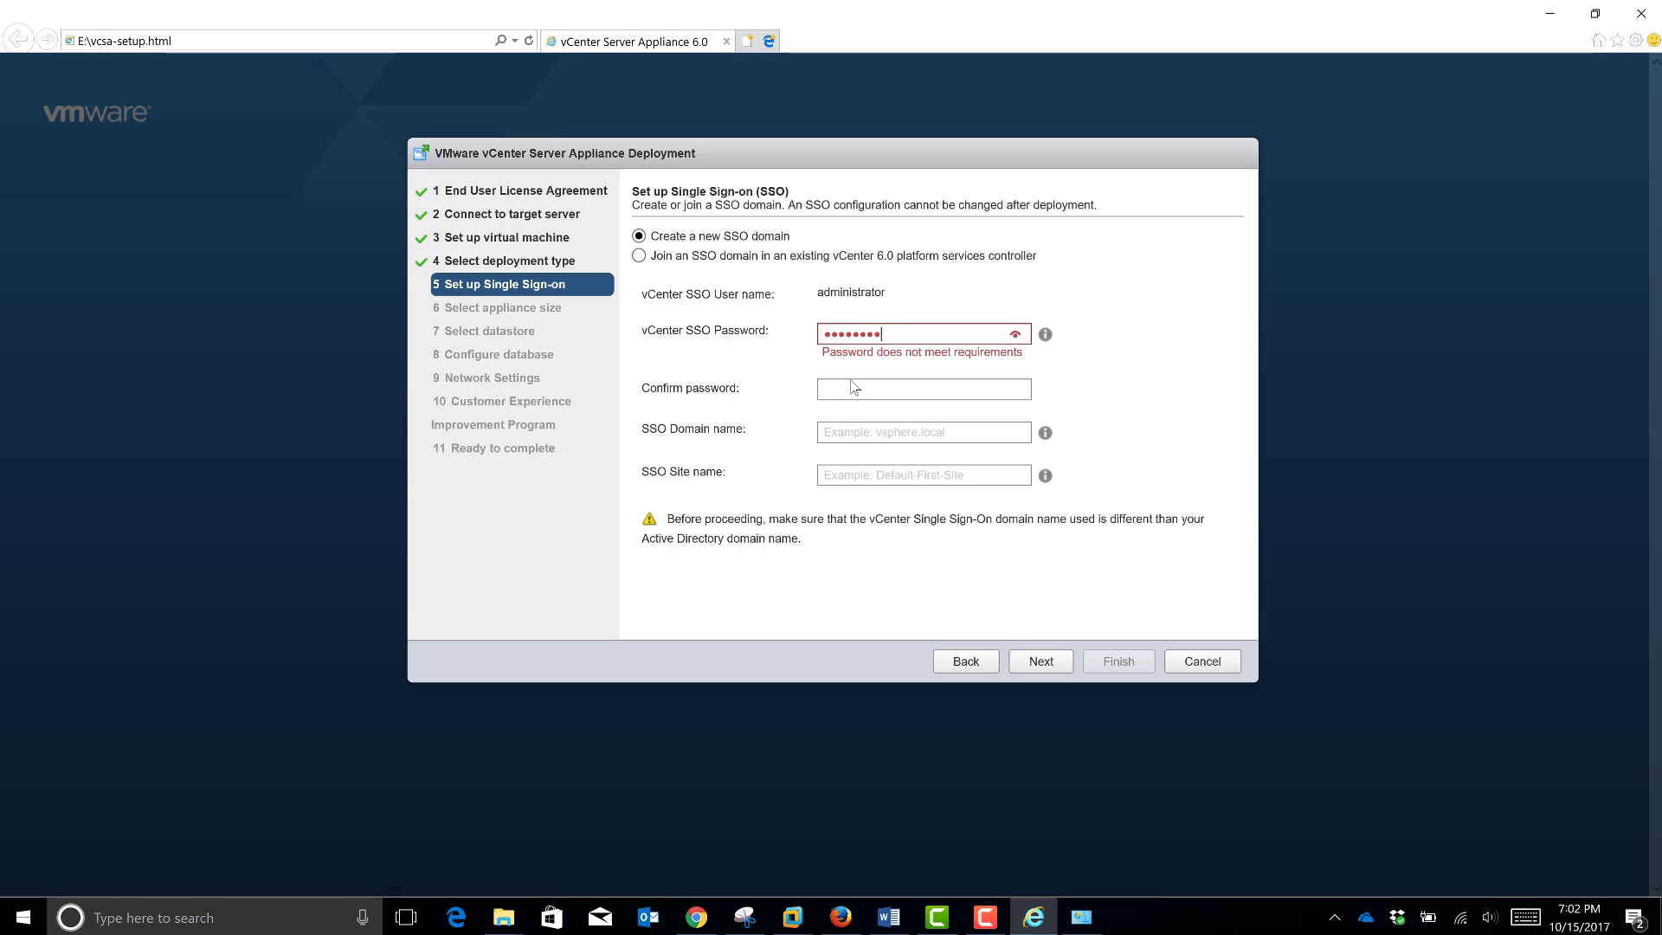
left_click(852, 382)
type("****")
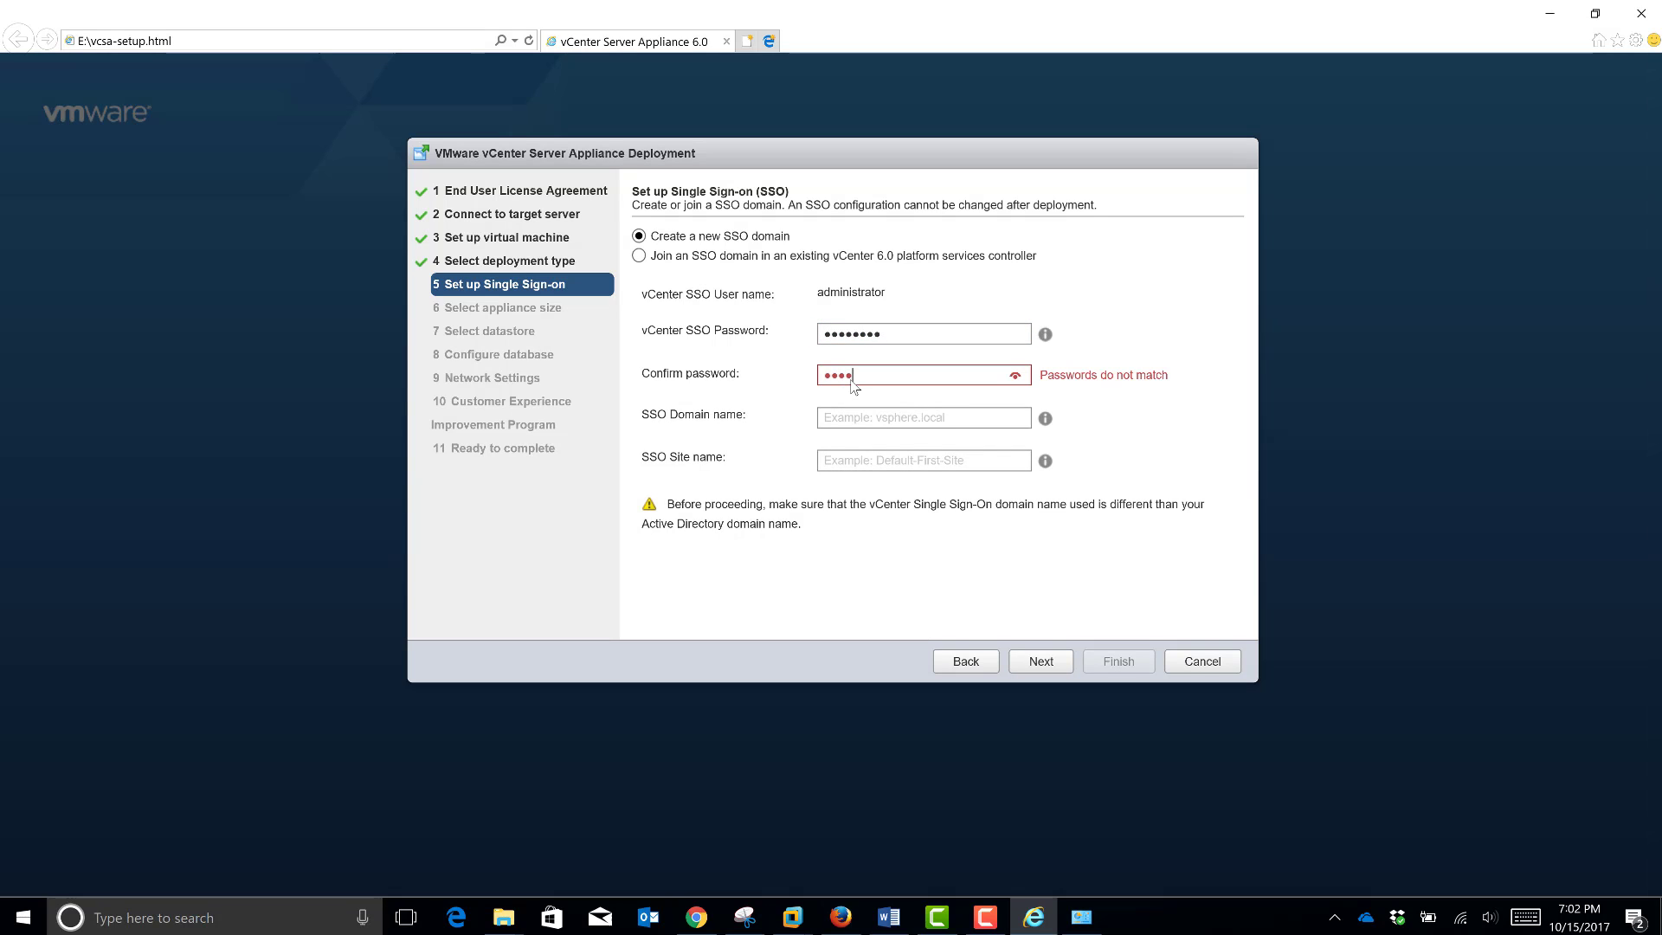
type("****")
Step: Set SSO domain name vsphere.local and site name Lab3, then continue
key("Tab")
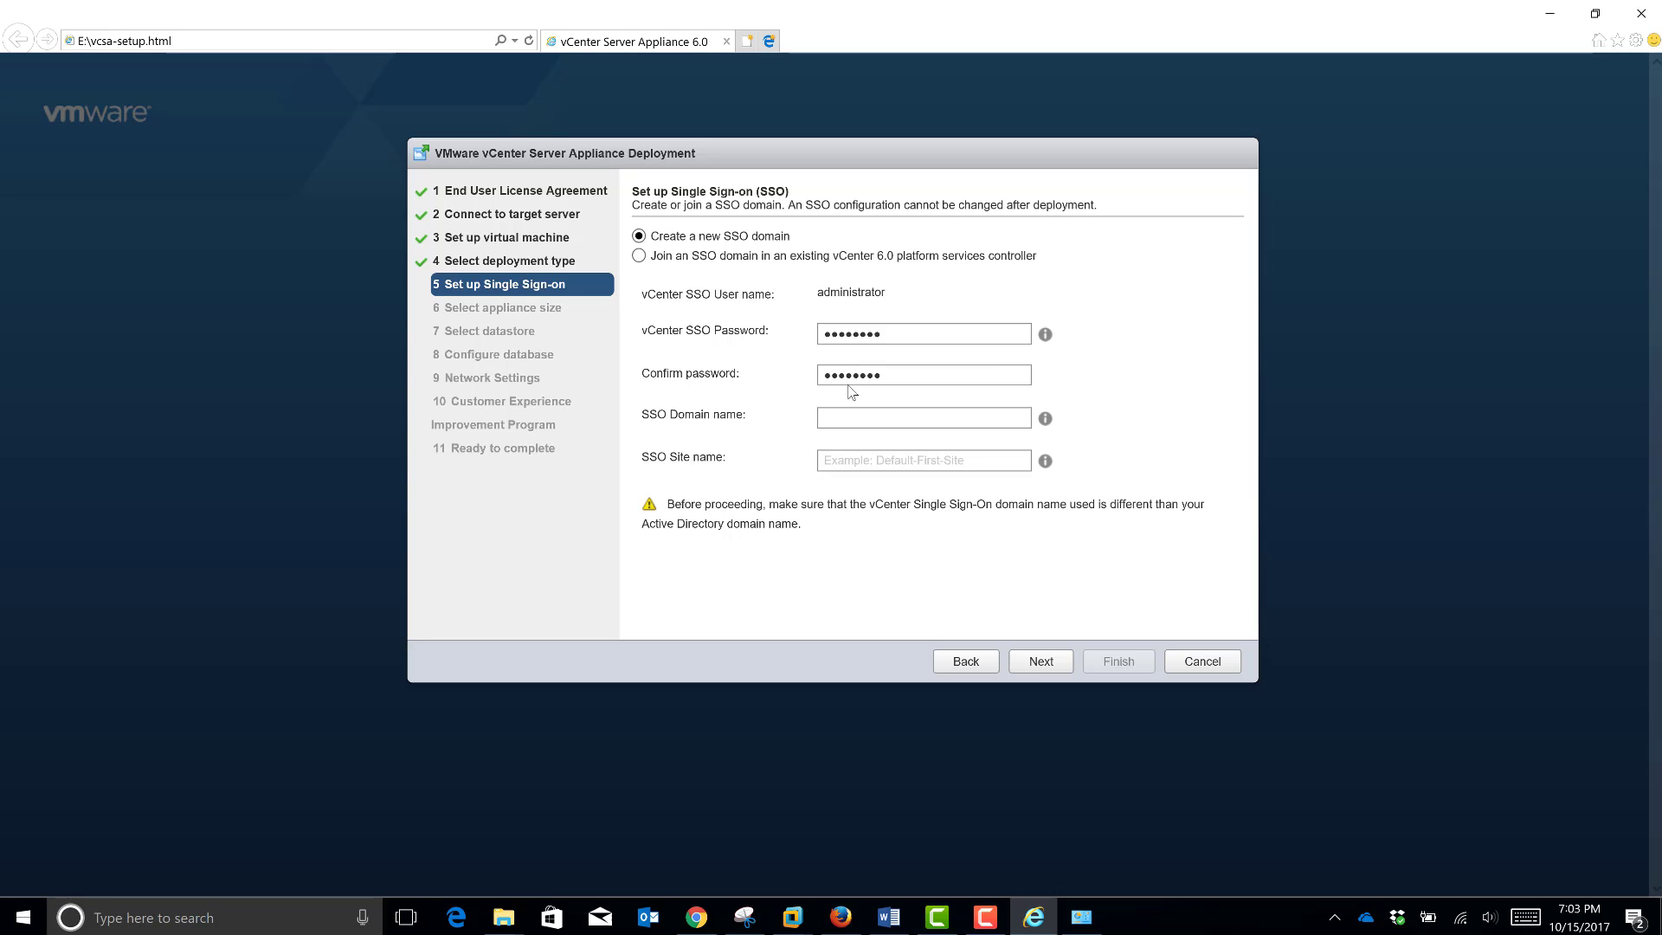
type("vsphere.local")
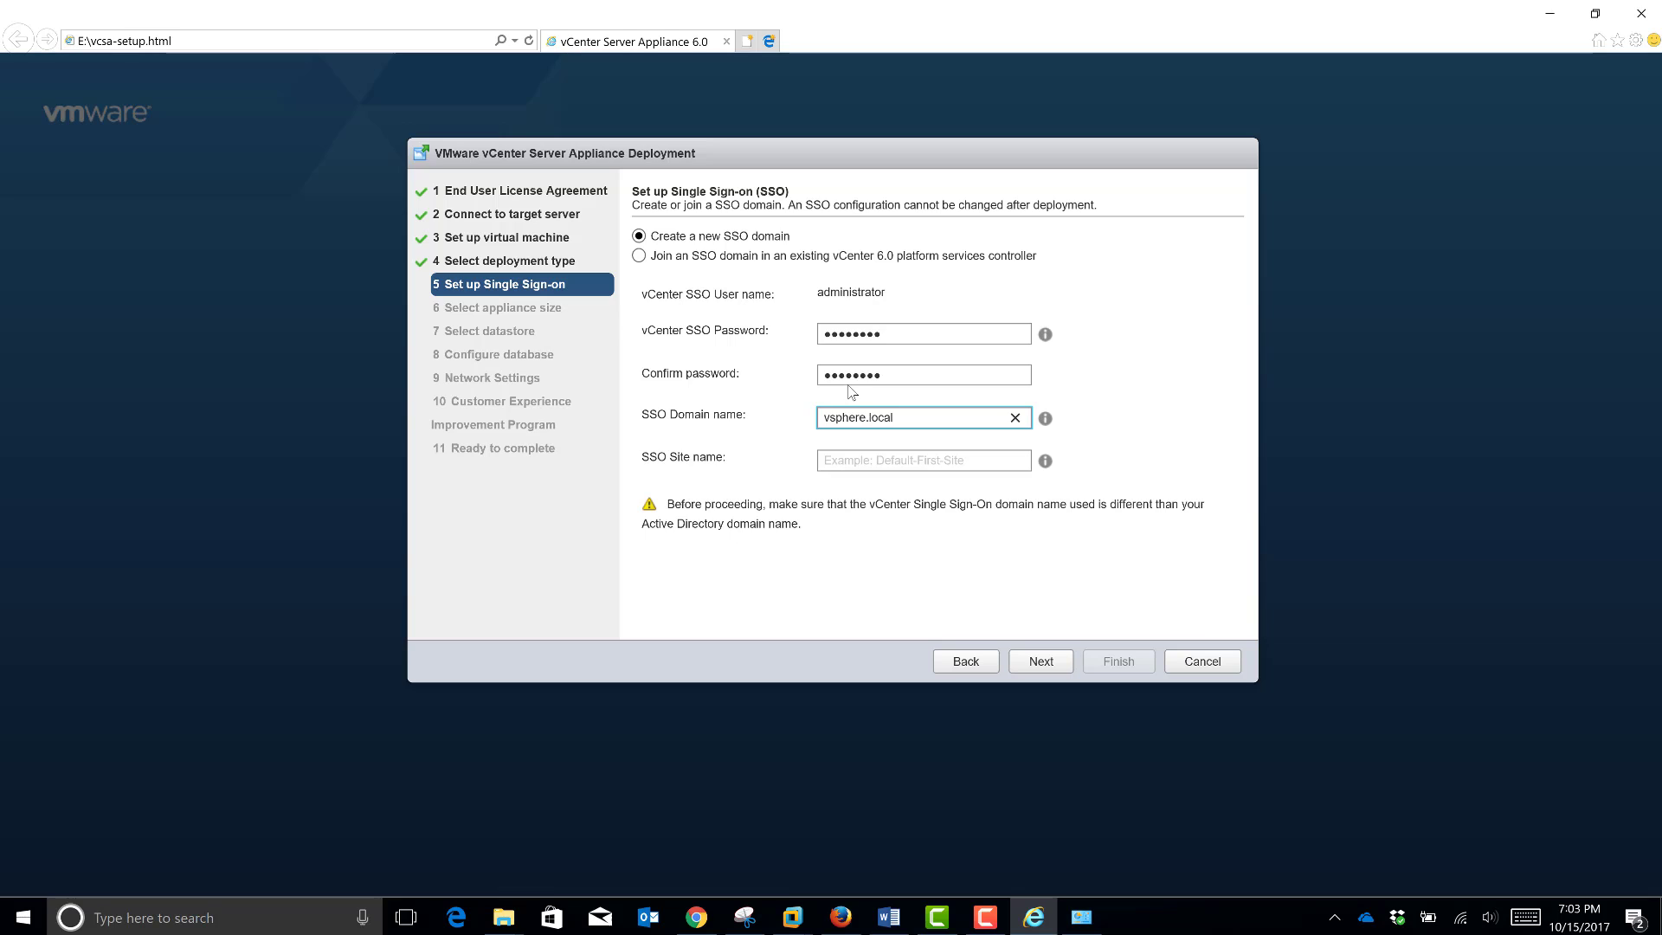
type("2")
key("BackSpace")
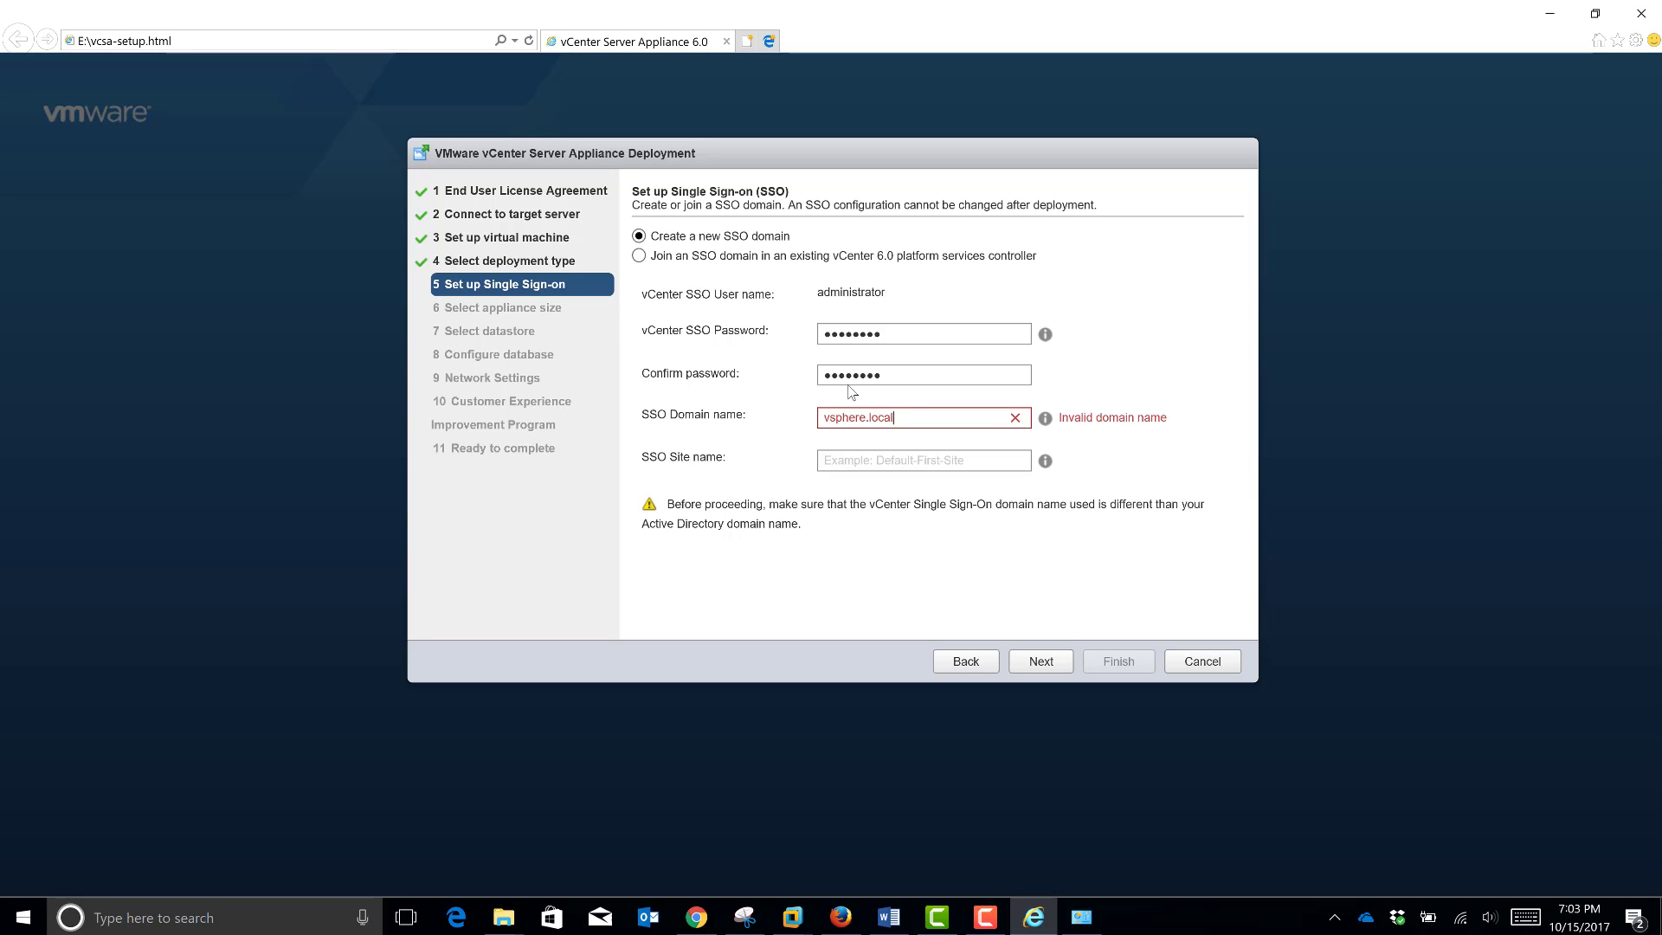
key("Tab")
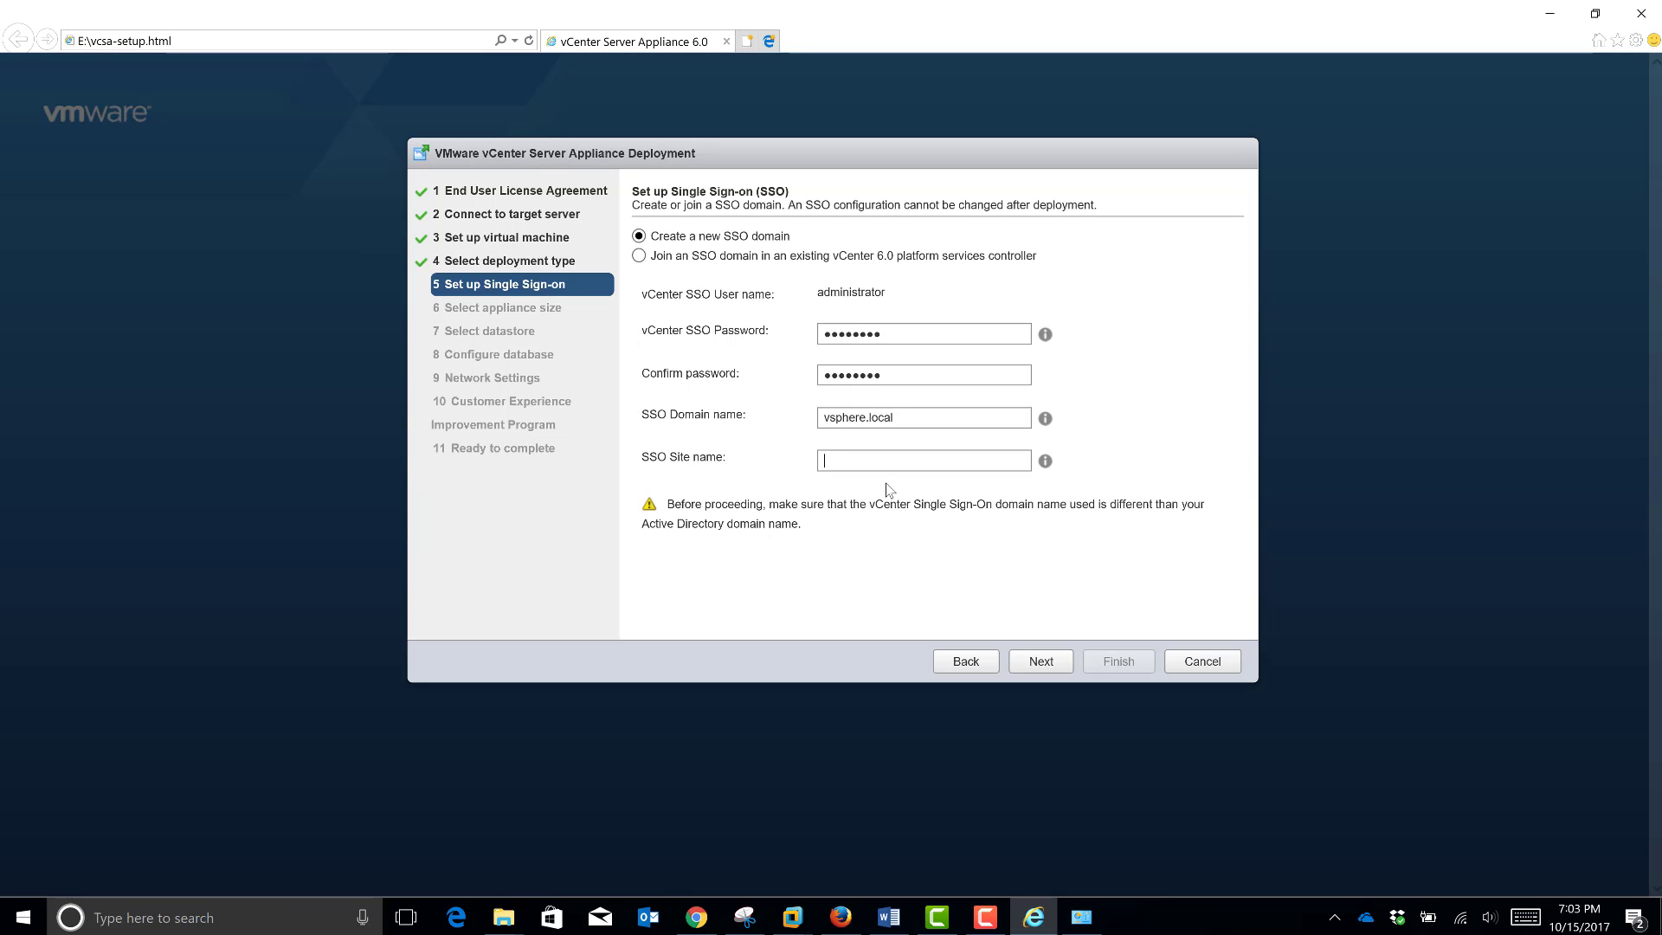
type("Lab")
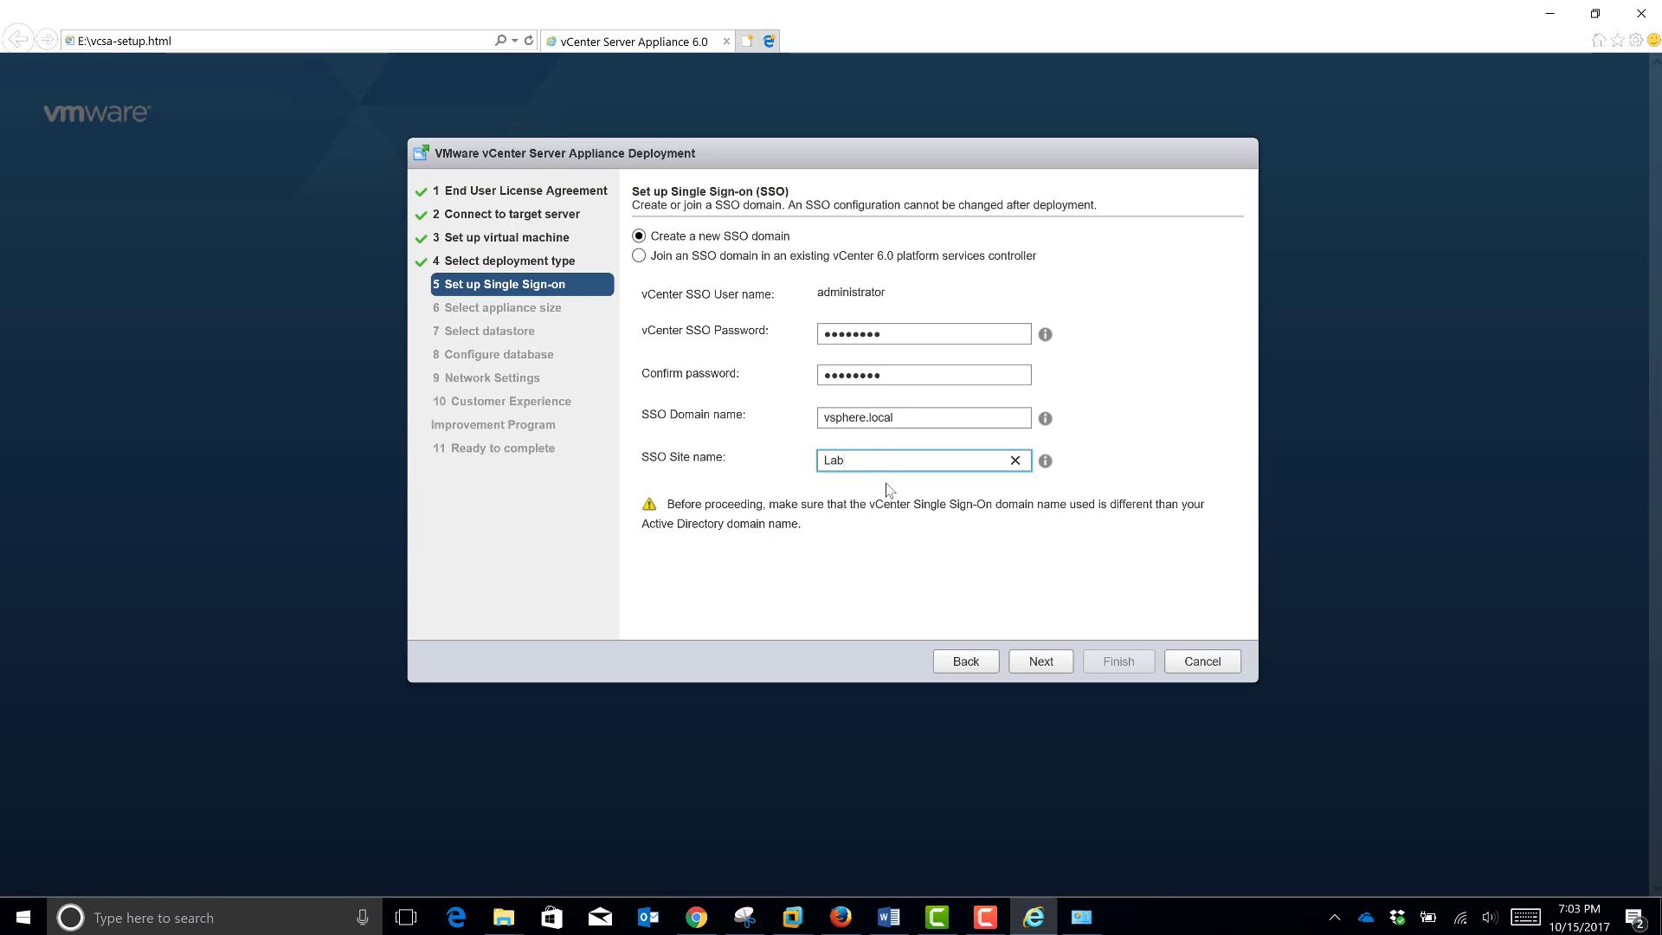
type("3")
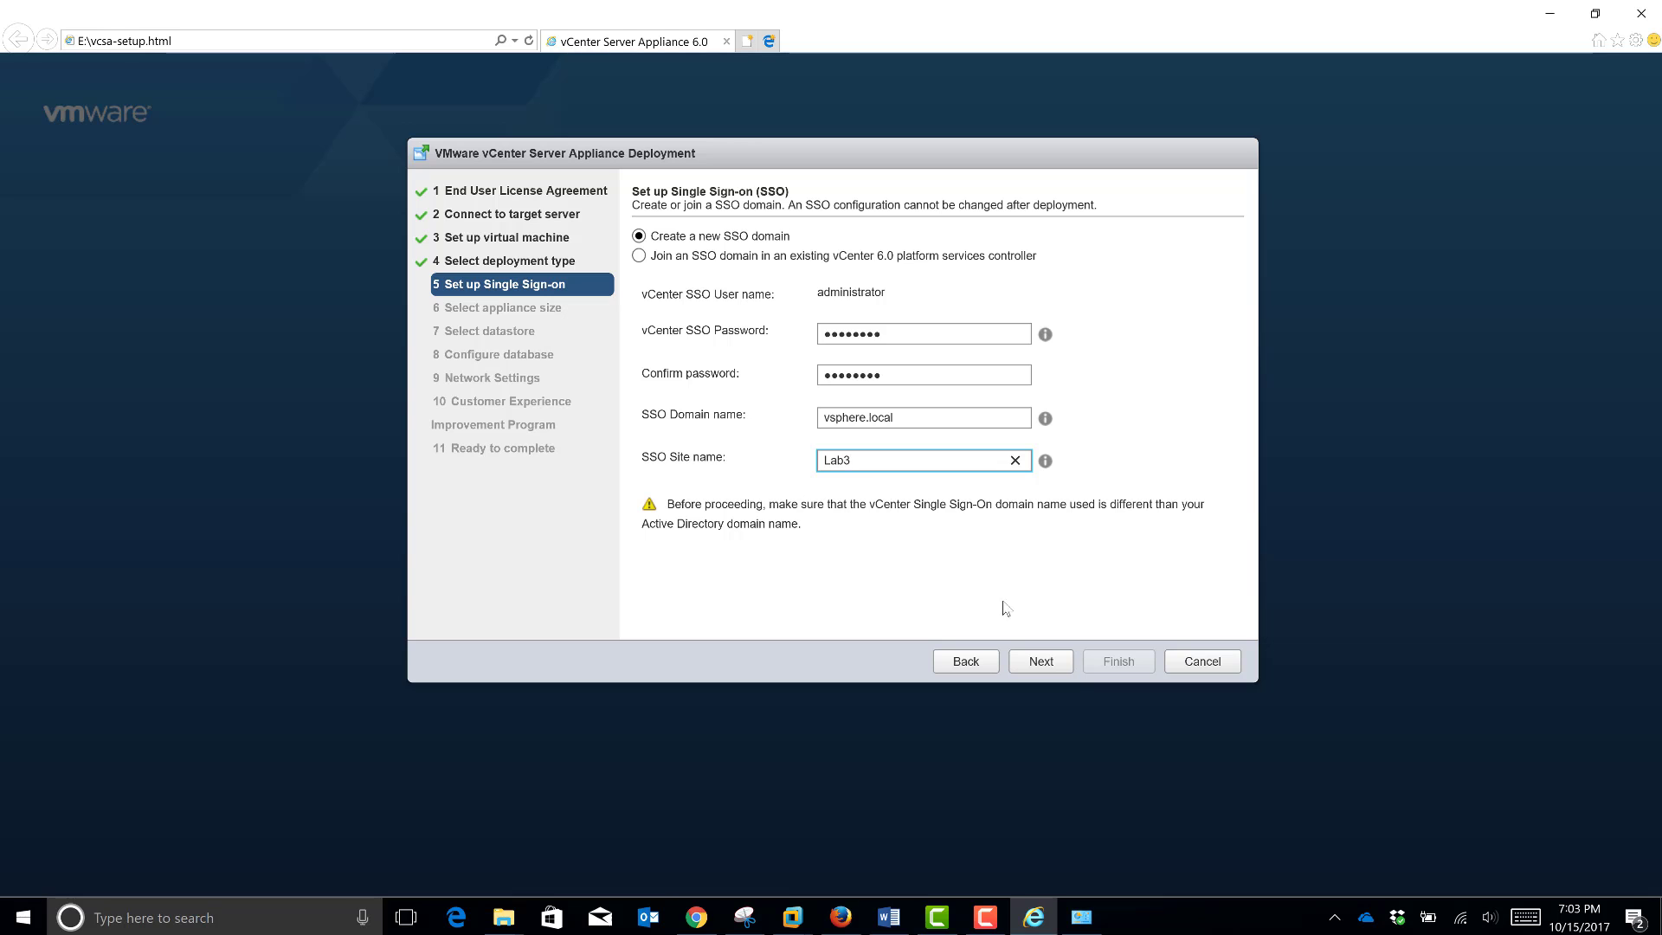
left_click(1036, 664)
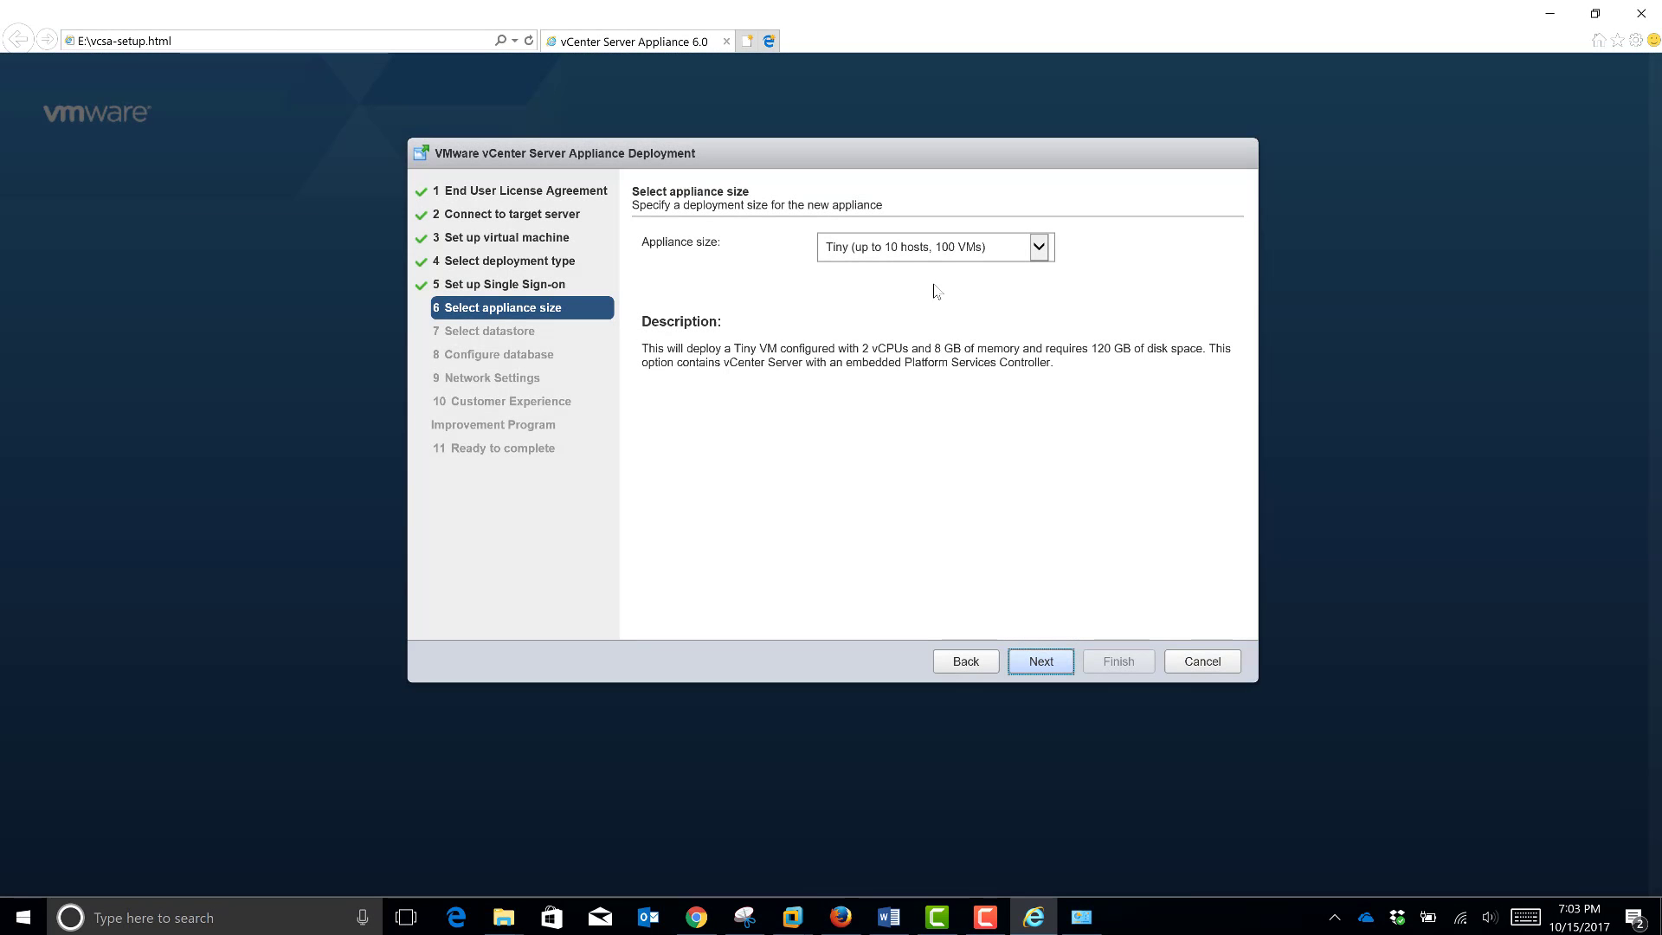
Step: Keep Tiny size, try datastore1, then cancel the deployment after the insufficient disk space error
left_click(1035, 680)
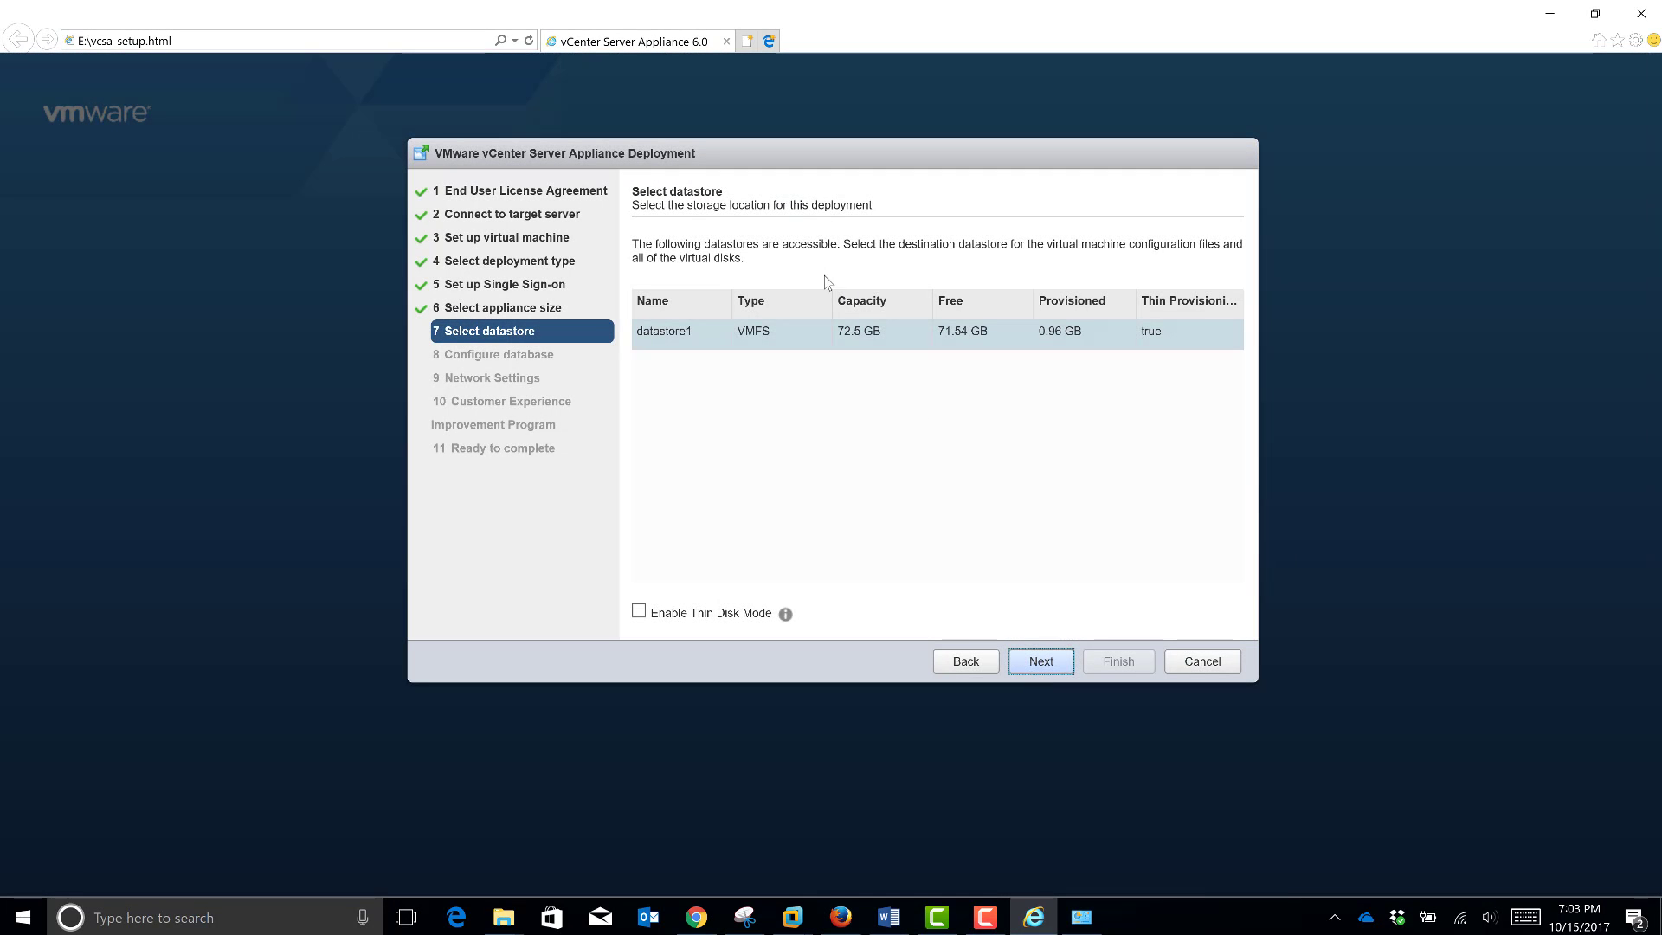
left_click(1048, 658)
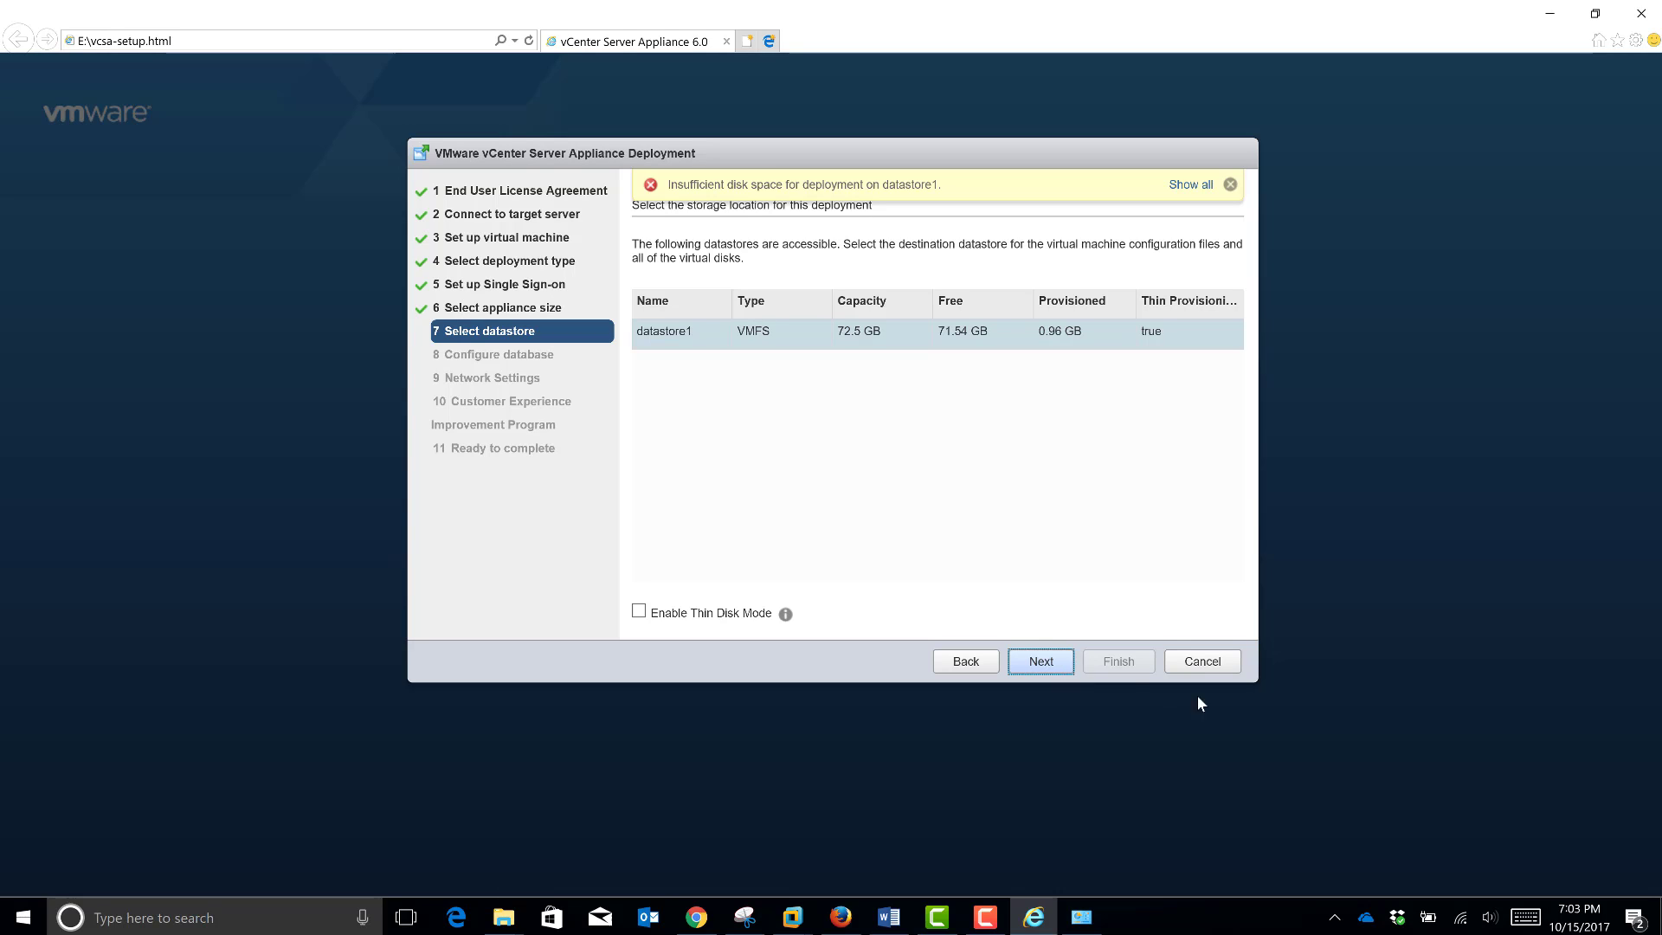
left_click(1203, 663)
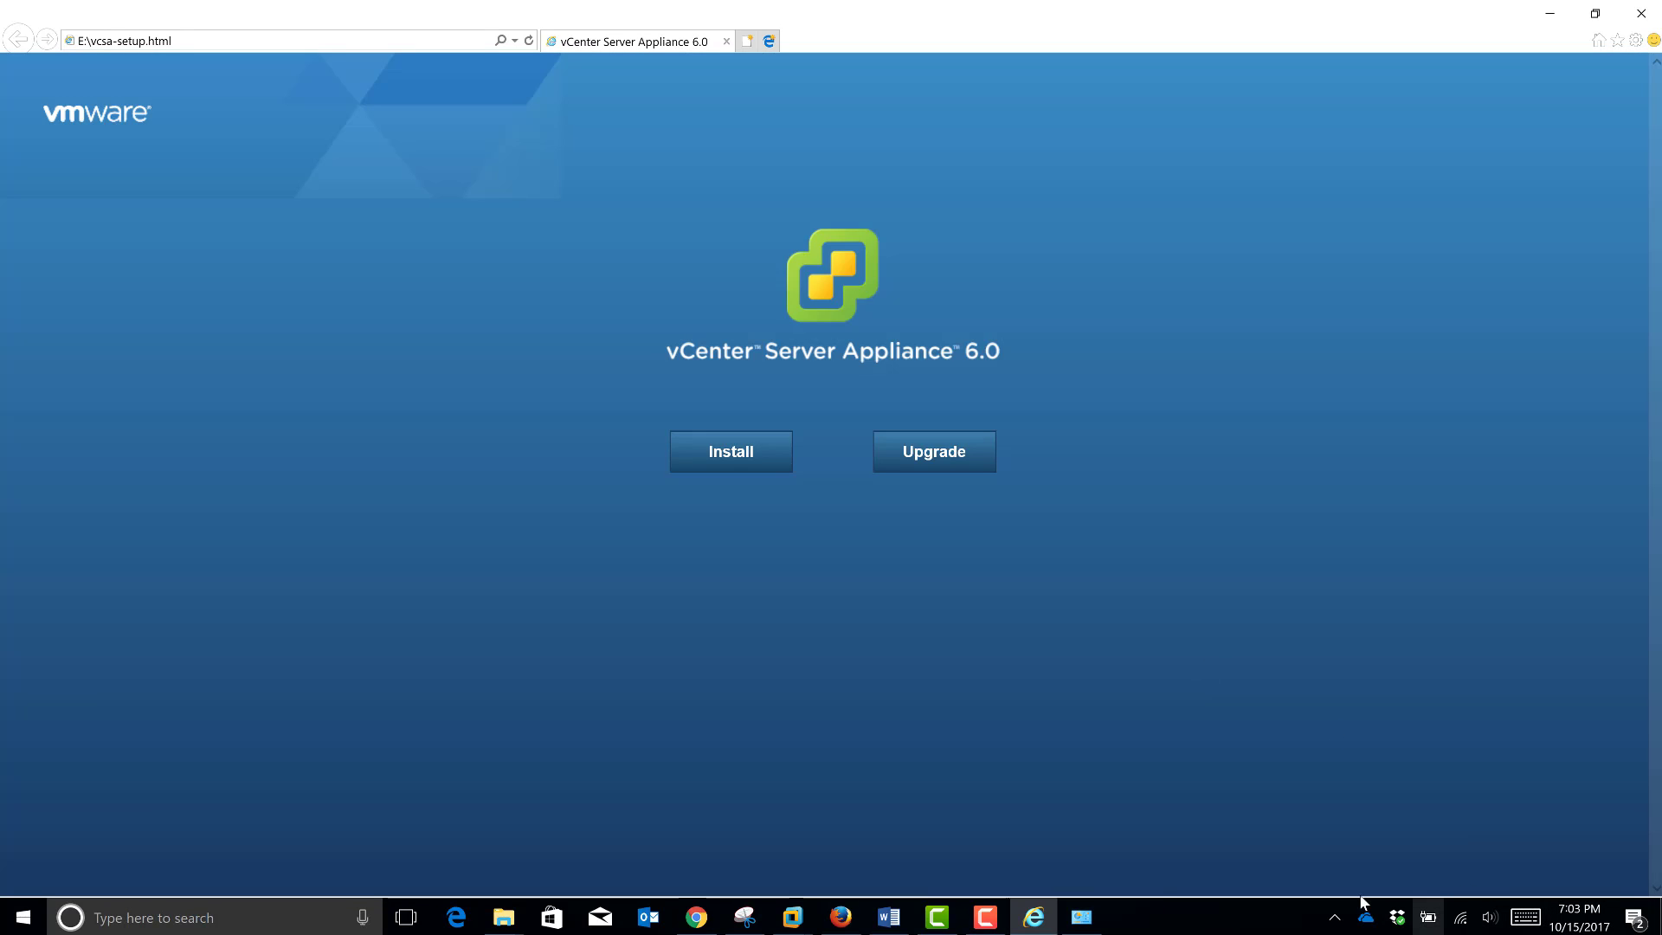
left_click(985, 917)
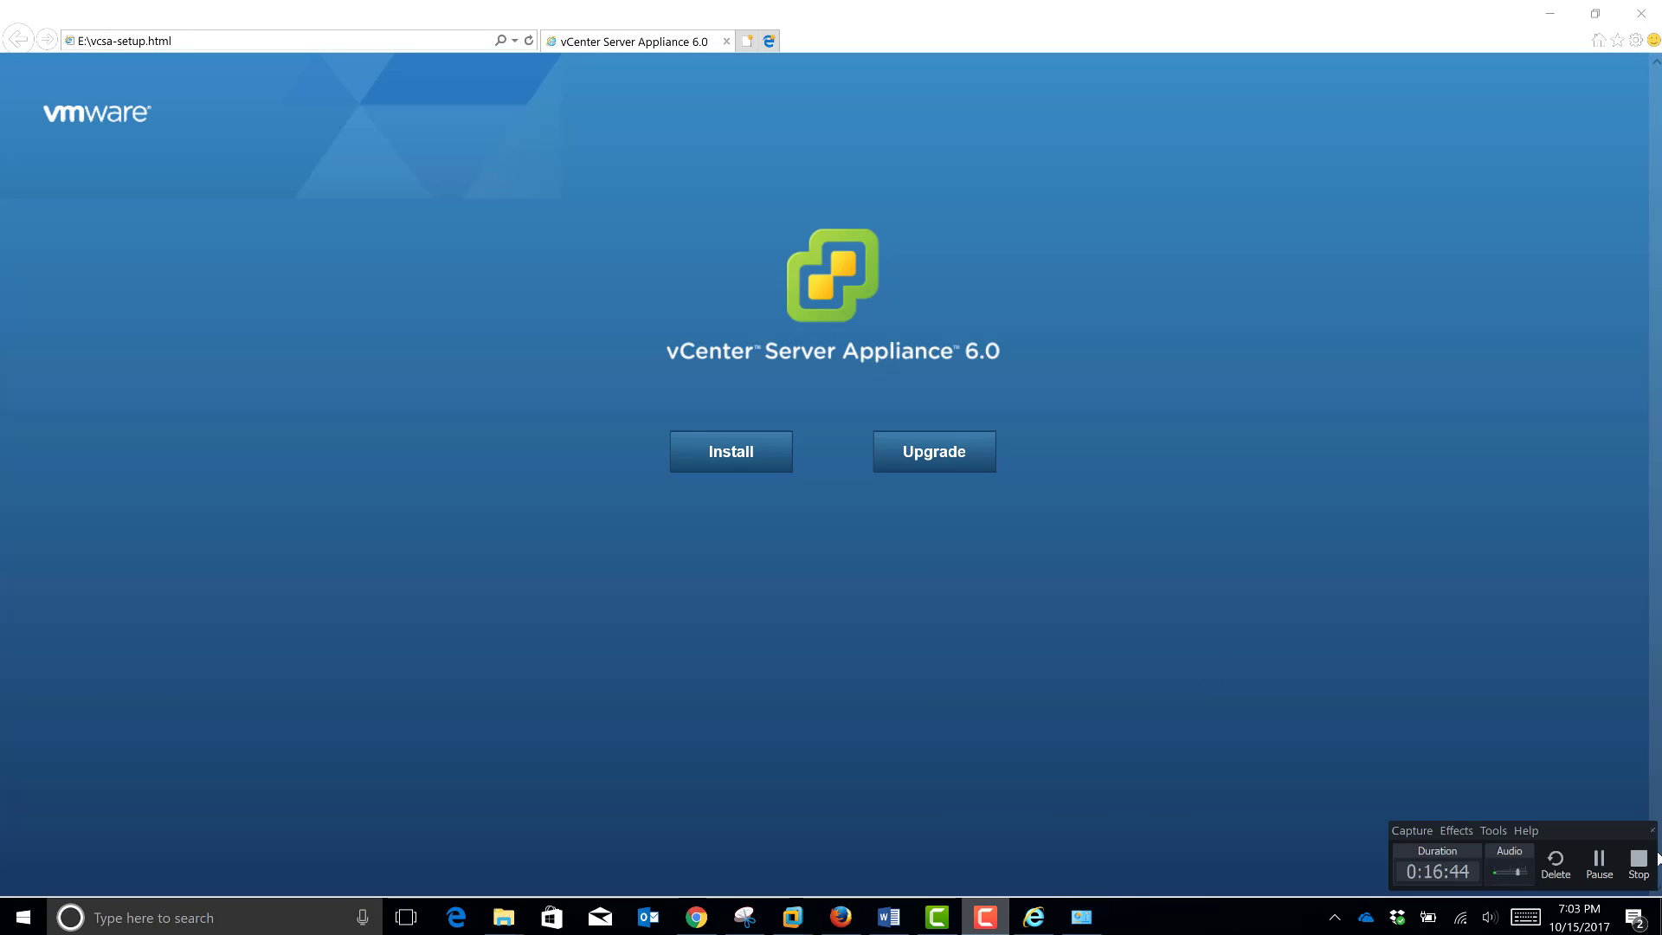